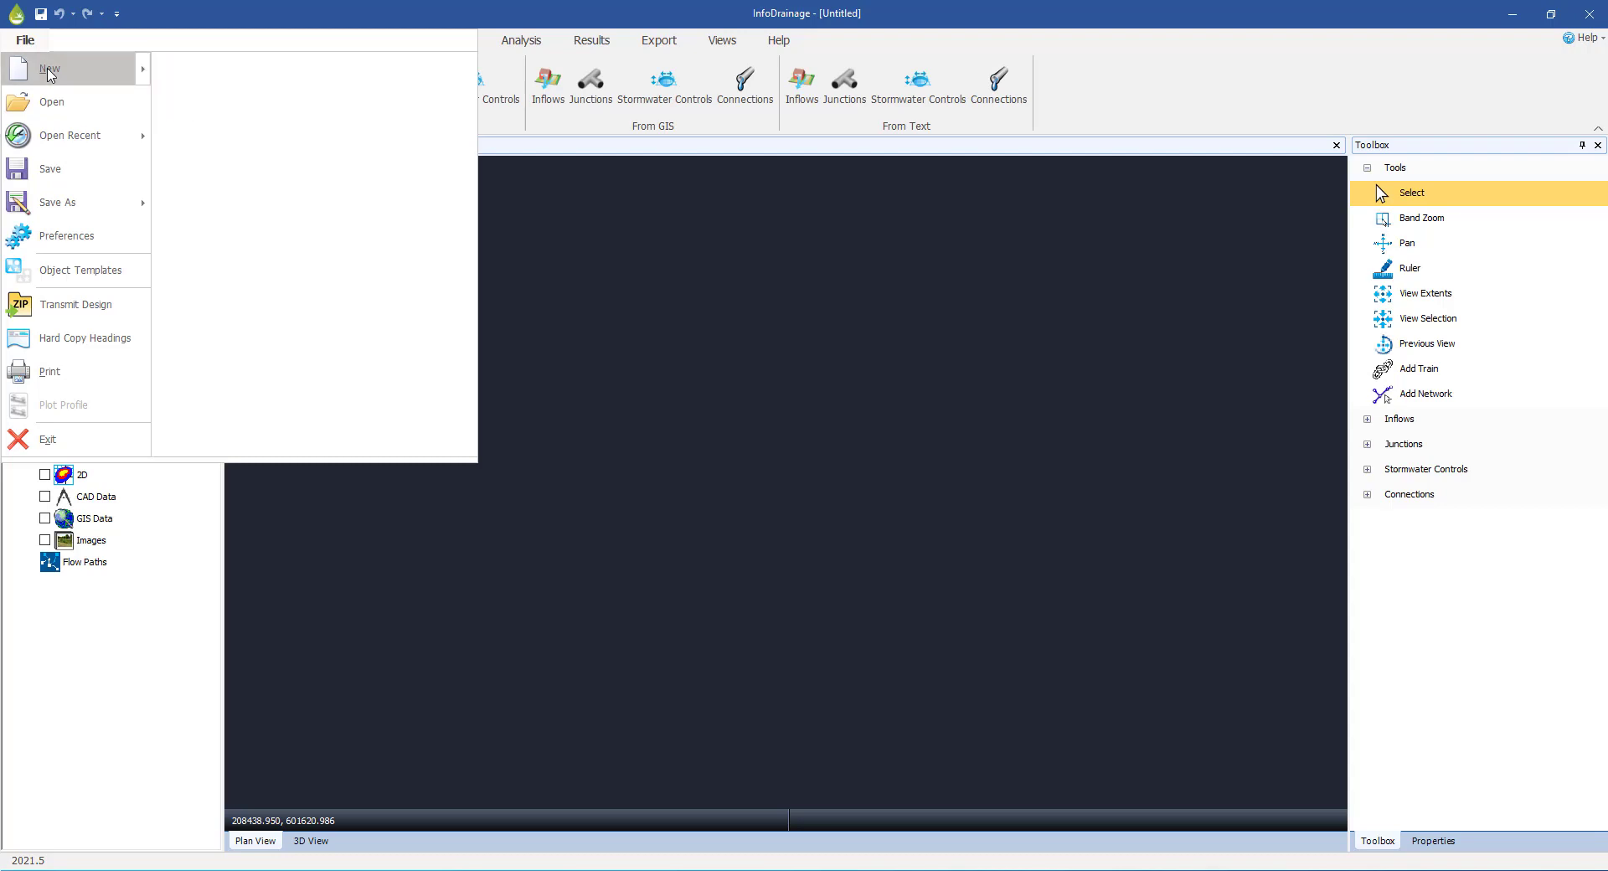
# - Create a new blank design and start saving it as an InfoDrainage file
pyautogui.click(48, 74)
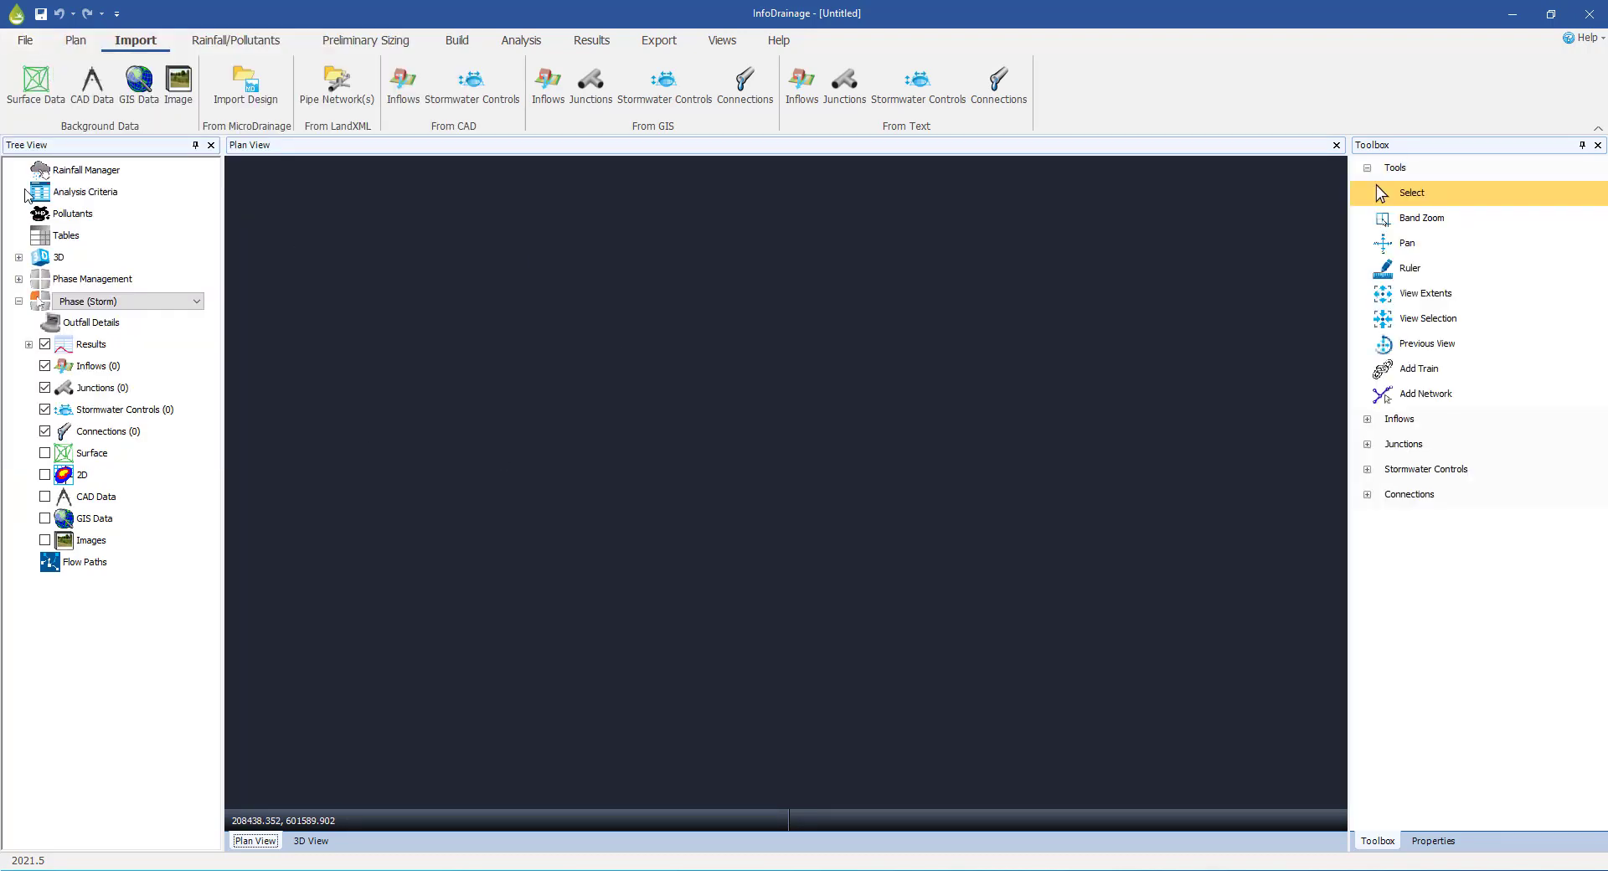
pyautogui.click(25, 42)
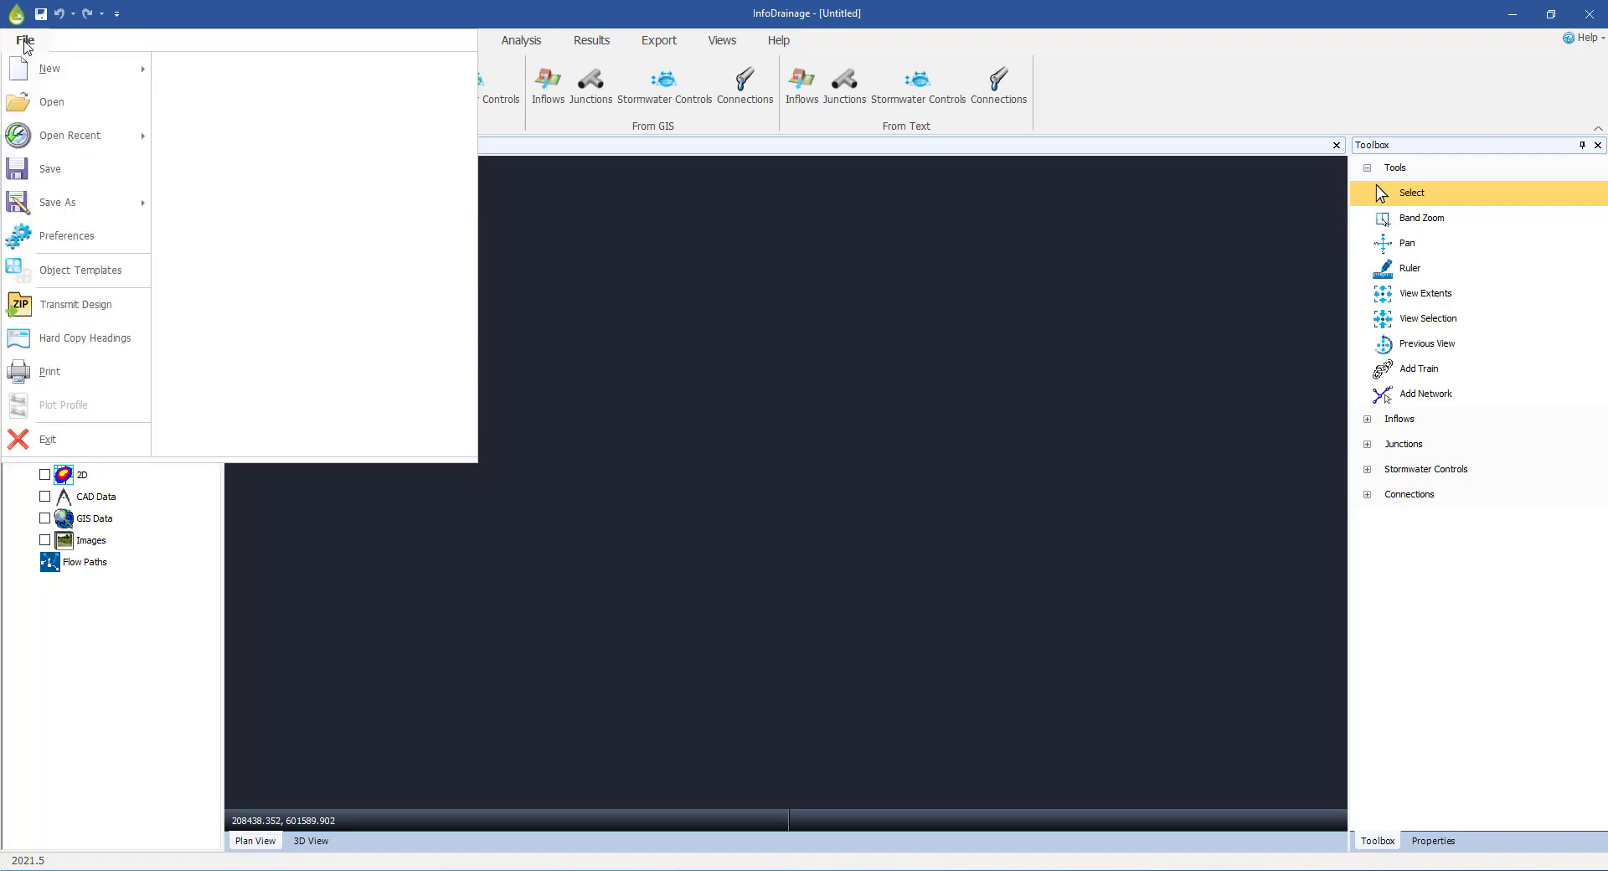
pyautogui.click(67, 209)
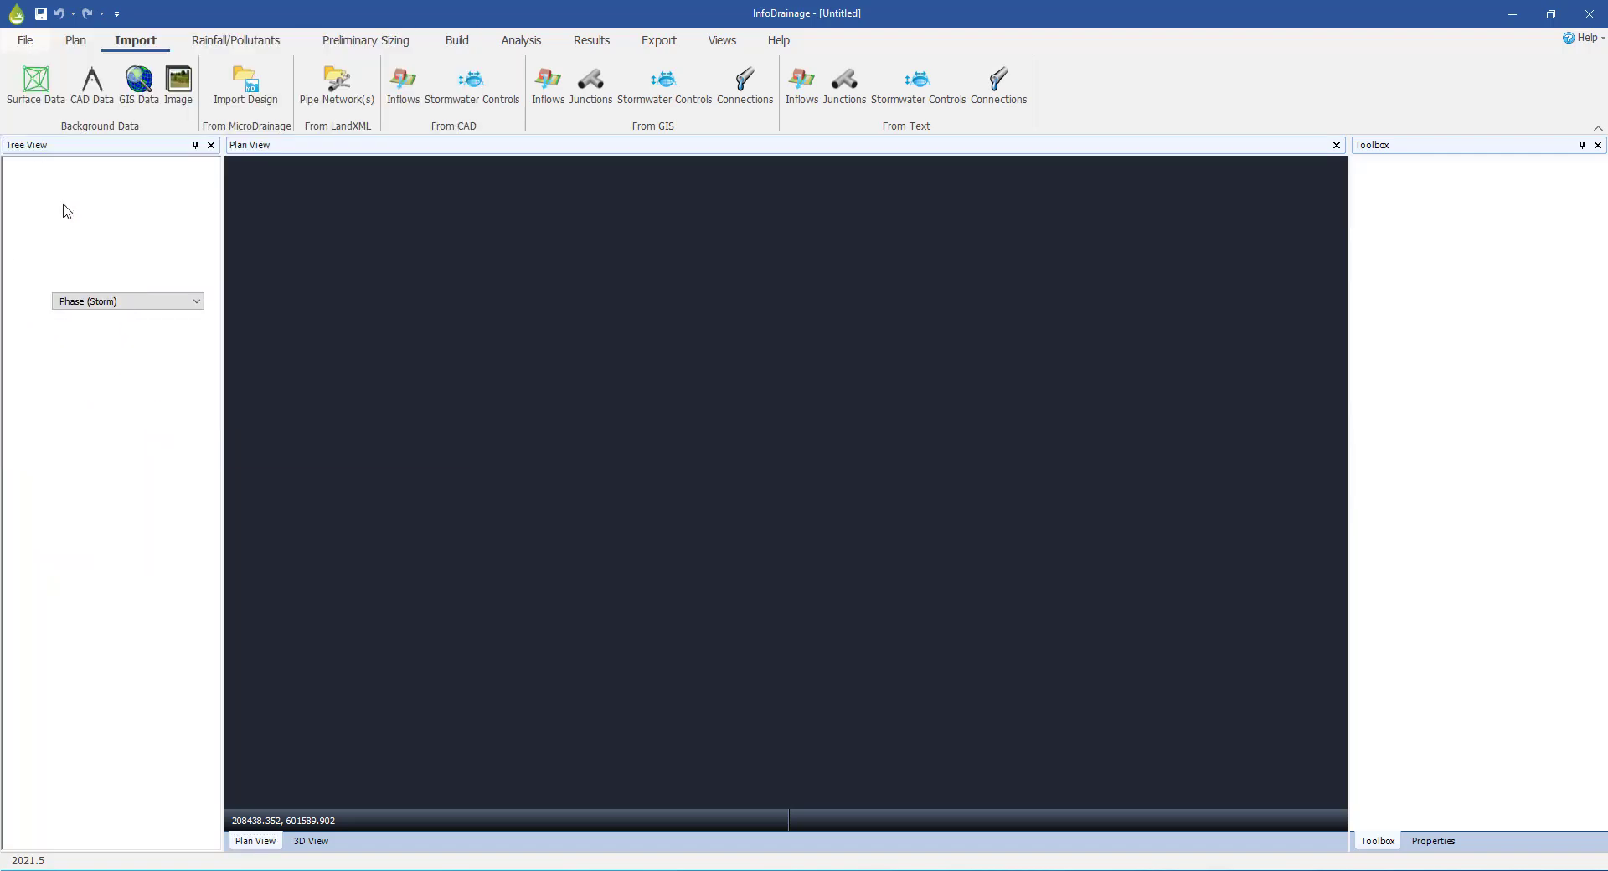
pyautogui.moveTo(386, 20); pyautogui.dragTo(462, 73)
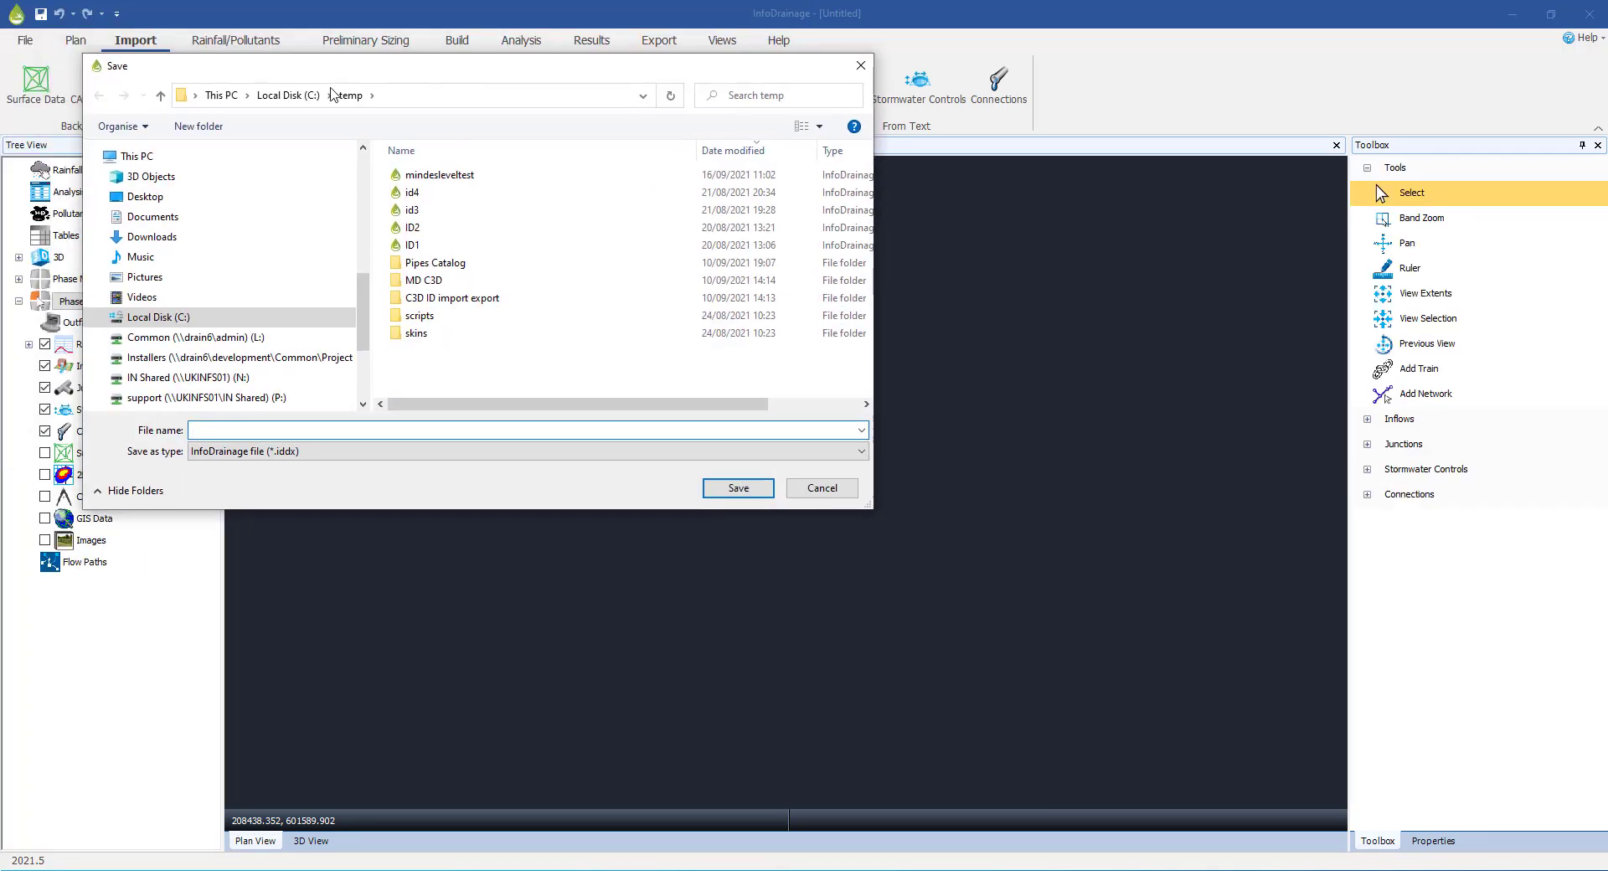
# - Set the save location to C:\training\InfoDrainage Introduction\Save work here
pyautogui.click(288, 95)
pyautogui.scroll(-2, 444, 362)
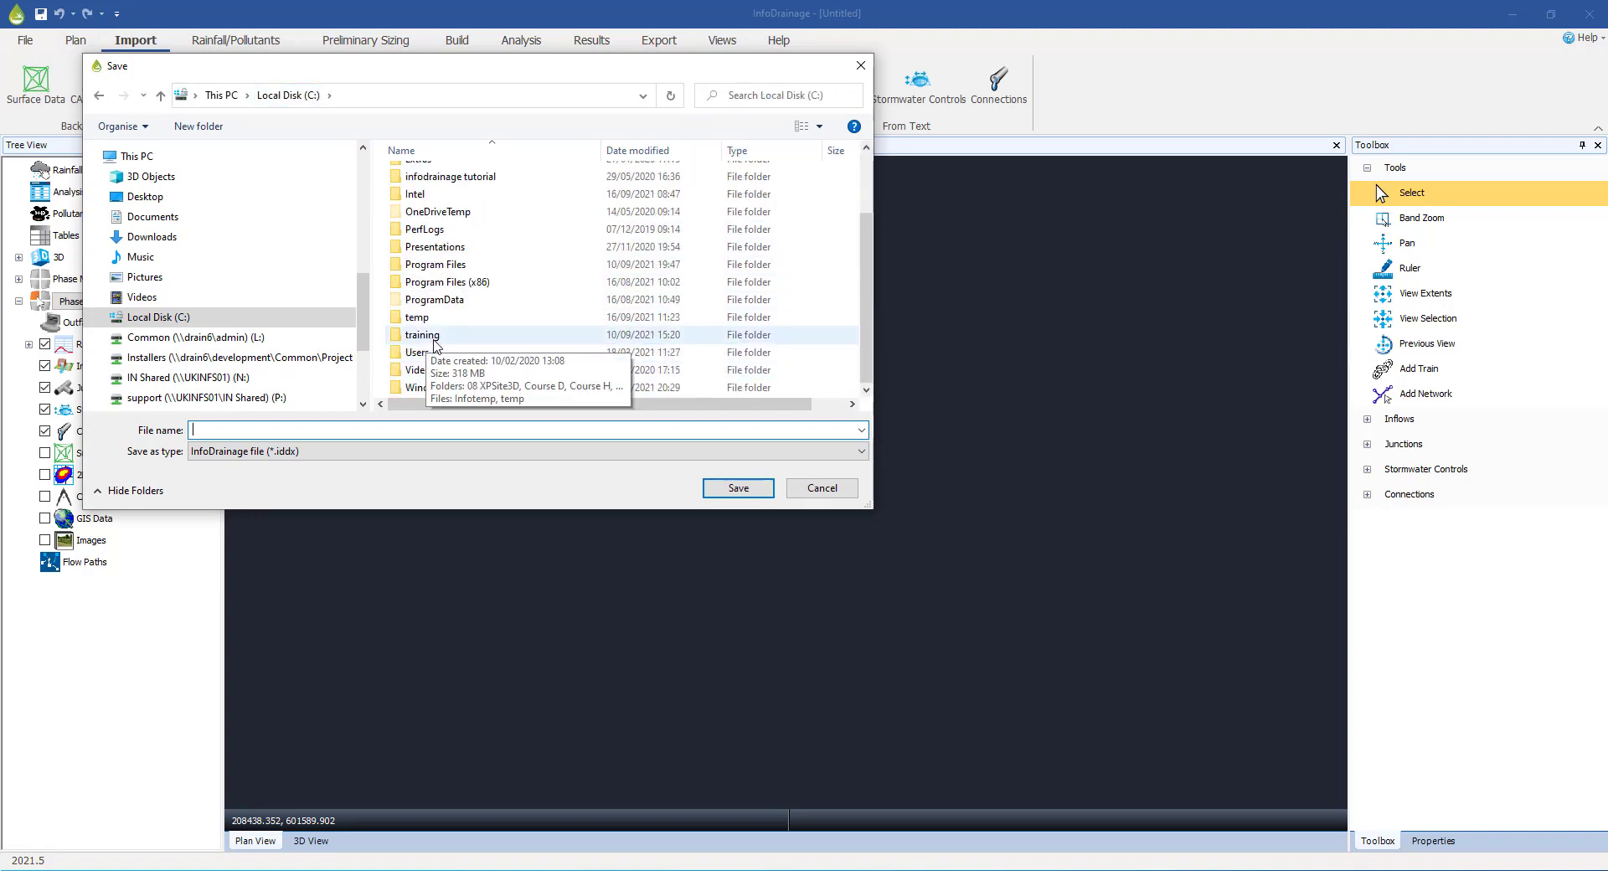
pyautogui.doubleClick(432, 338)
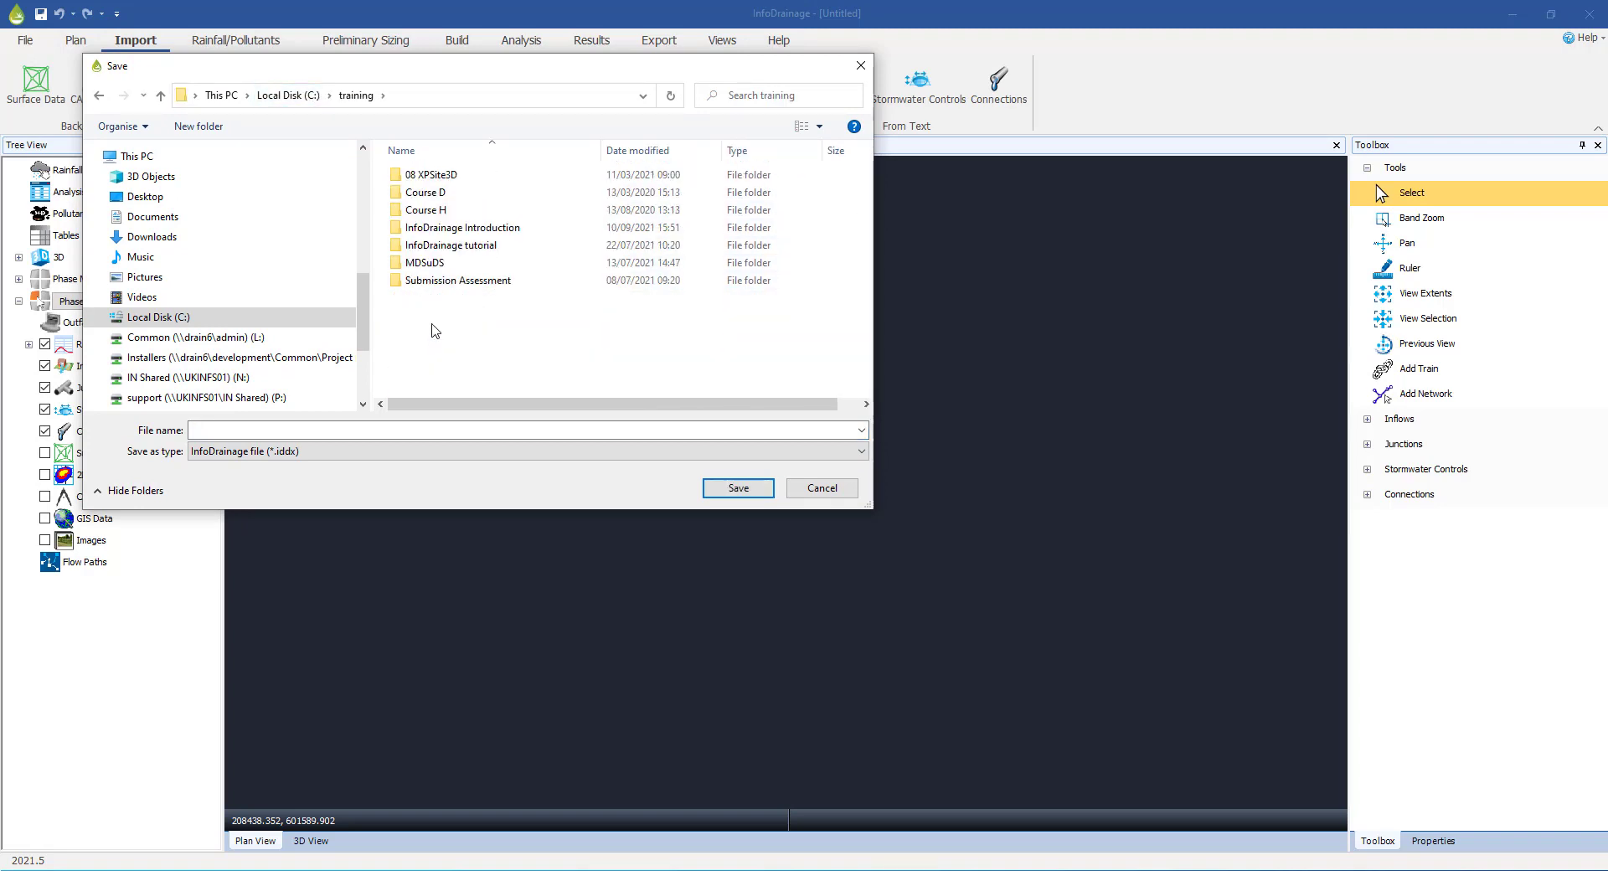
pyautogui.doubleClick(451, 231)
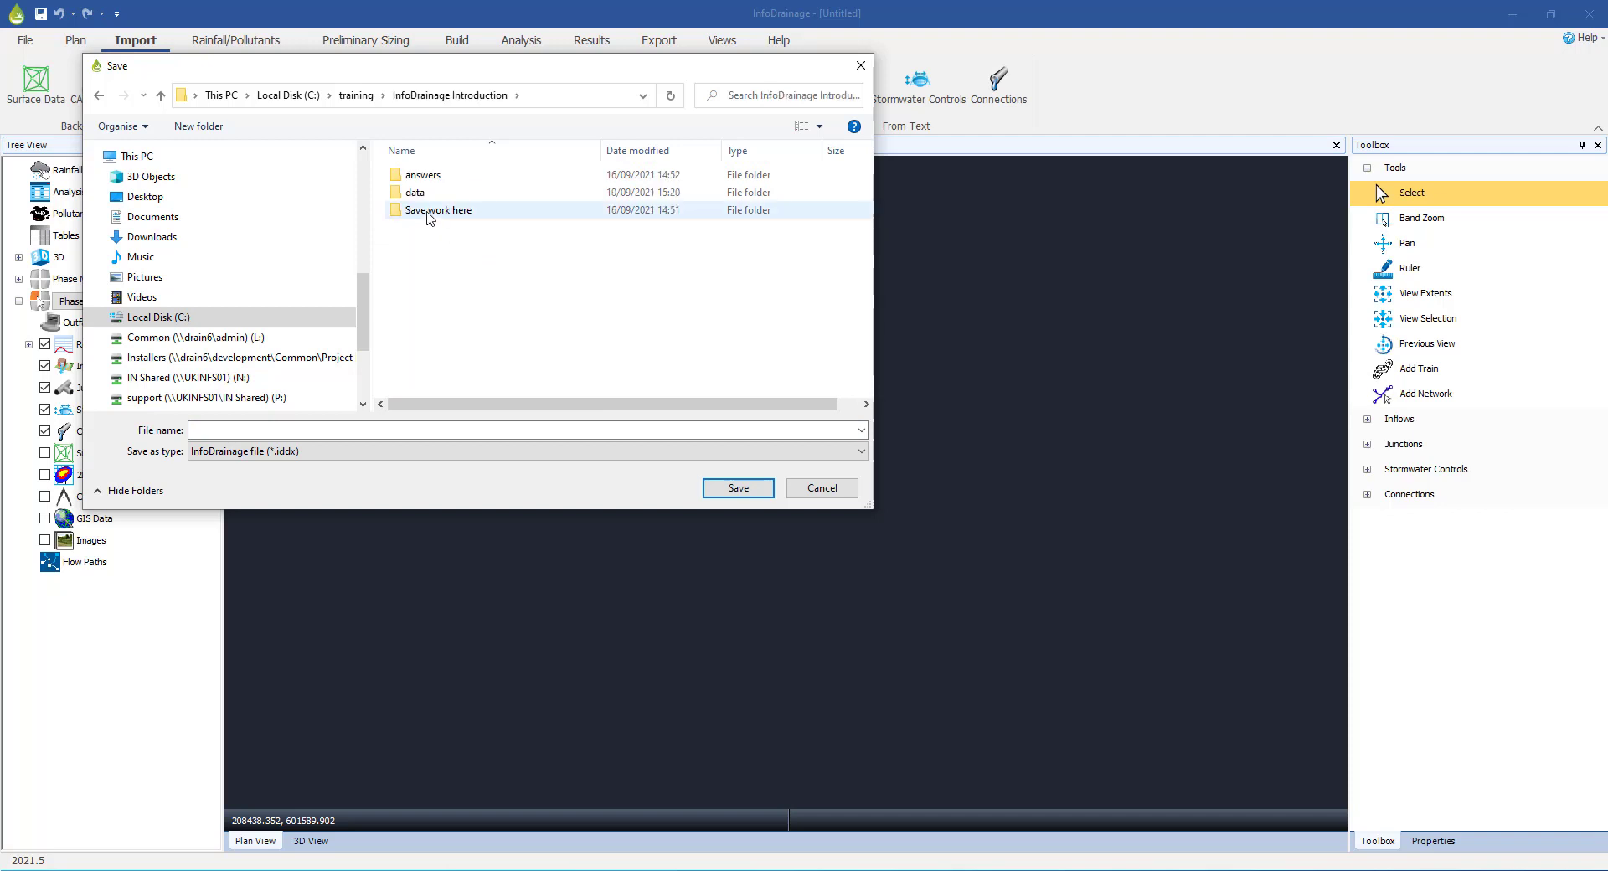
pyautogui.click(429, 211)
pyautogui.doubleClick(430, 214)
# - Name the design file Exercise 4 and save it
pyautogui.click(429, 244)
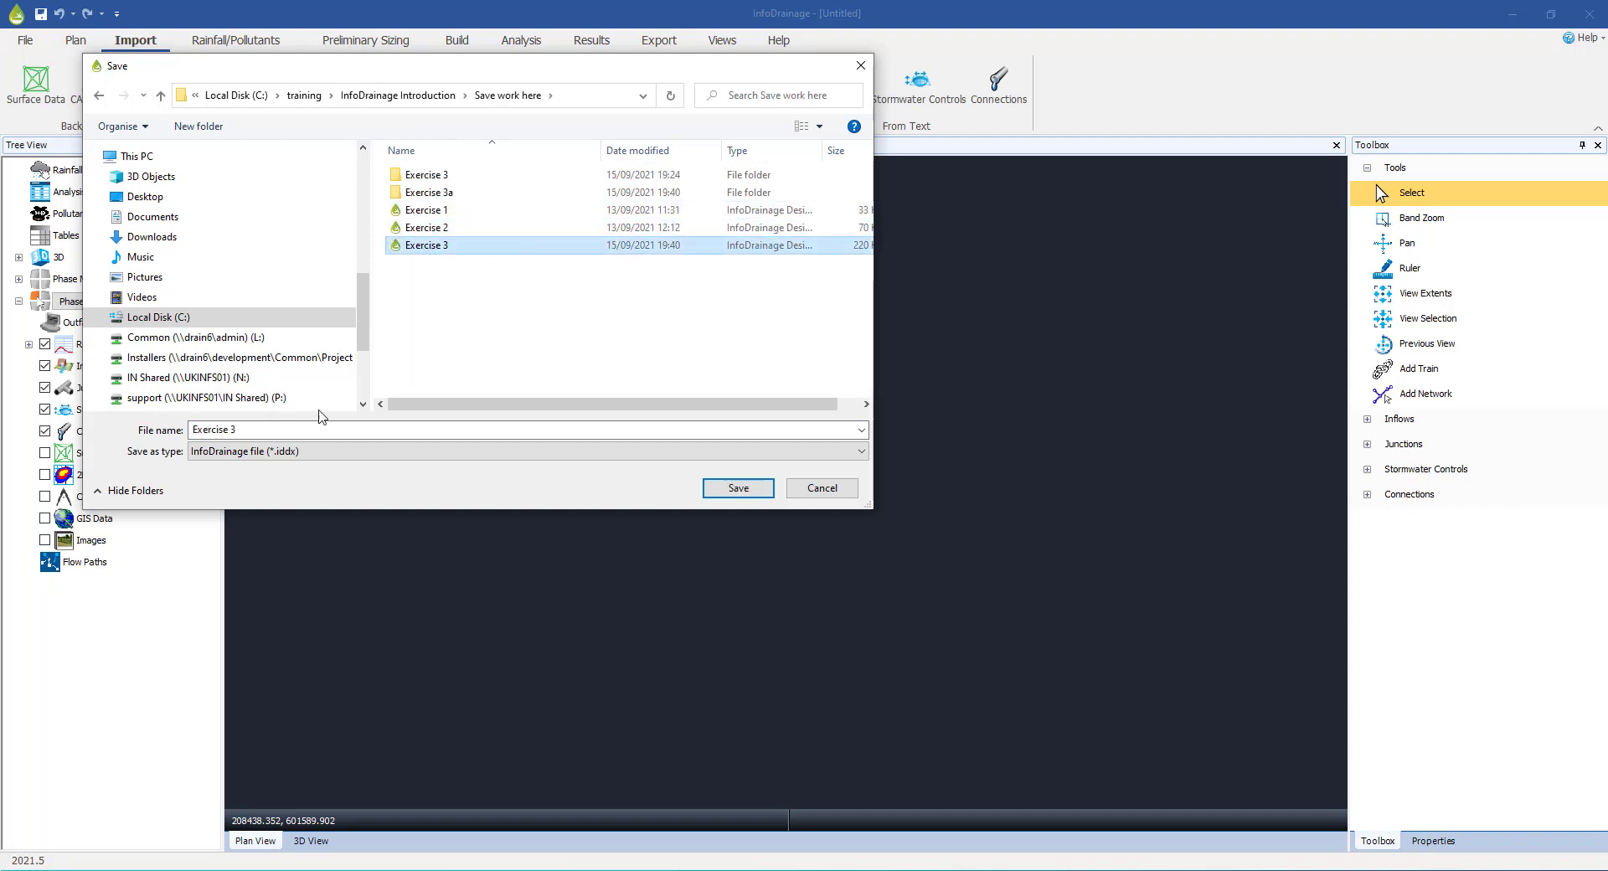
pyautogui.click(252, 431)
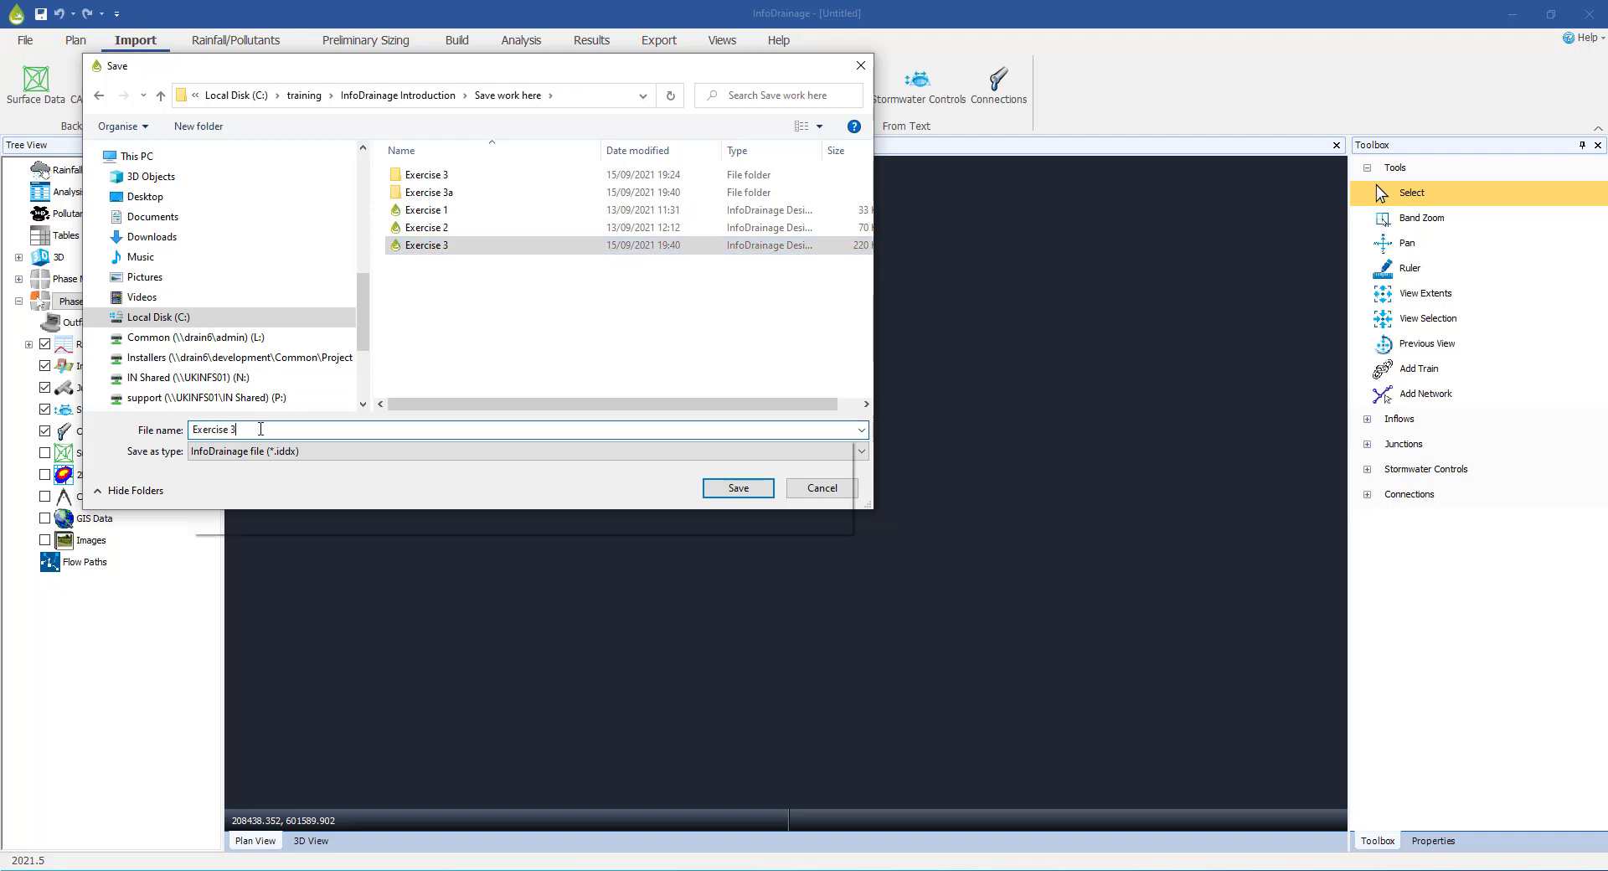
pyautogui.press('BackSpace')
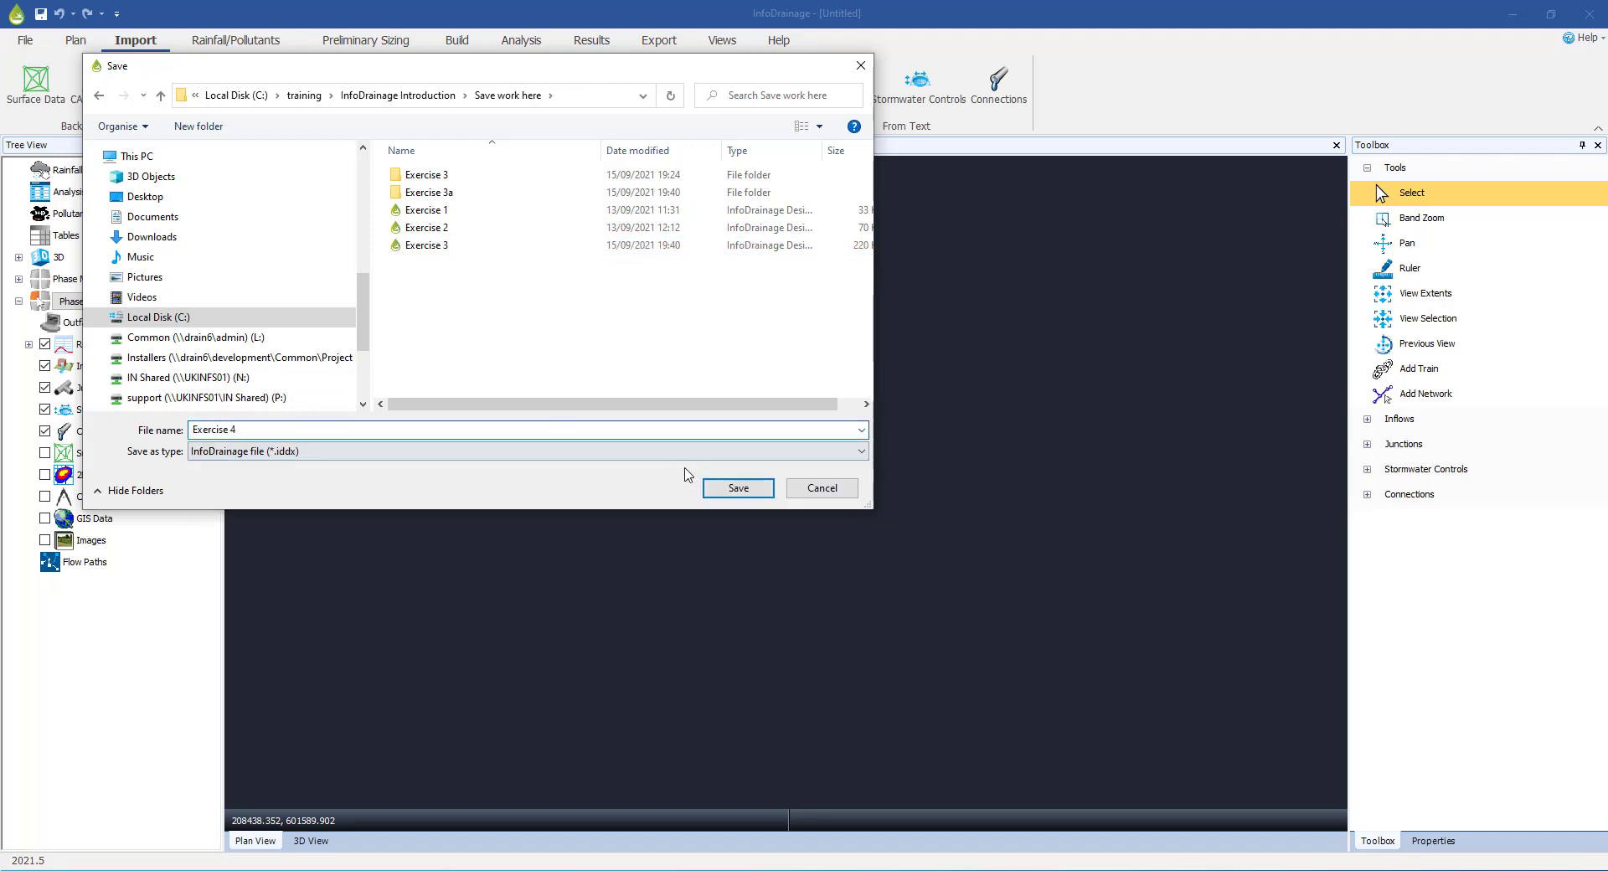
pyautogui.click(736, 489)
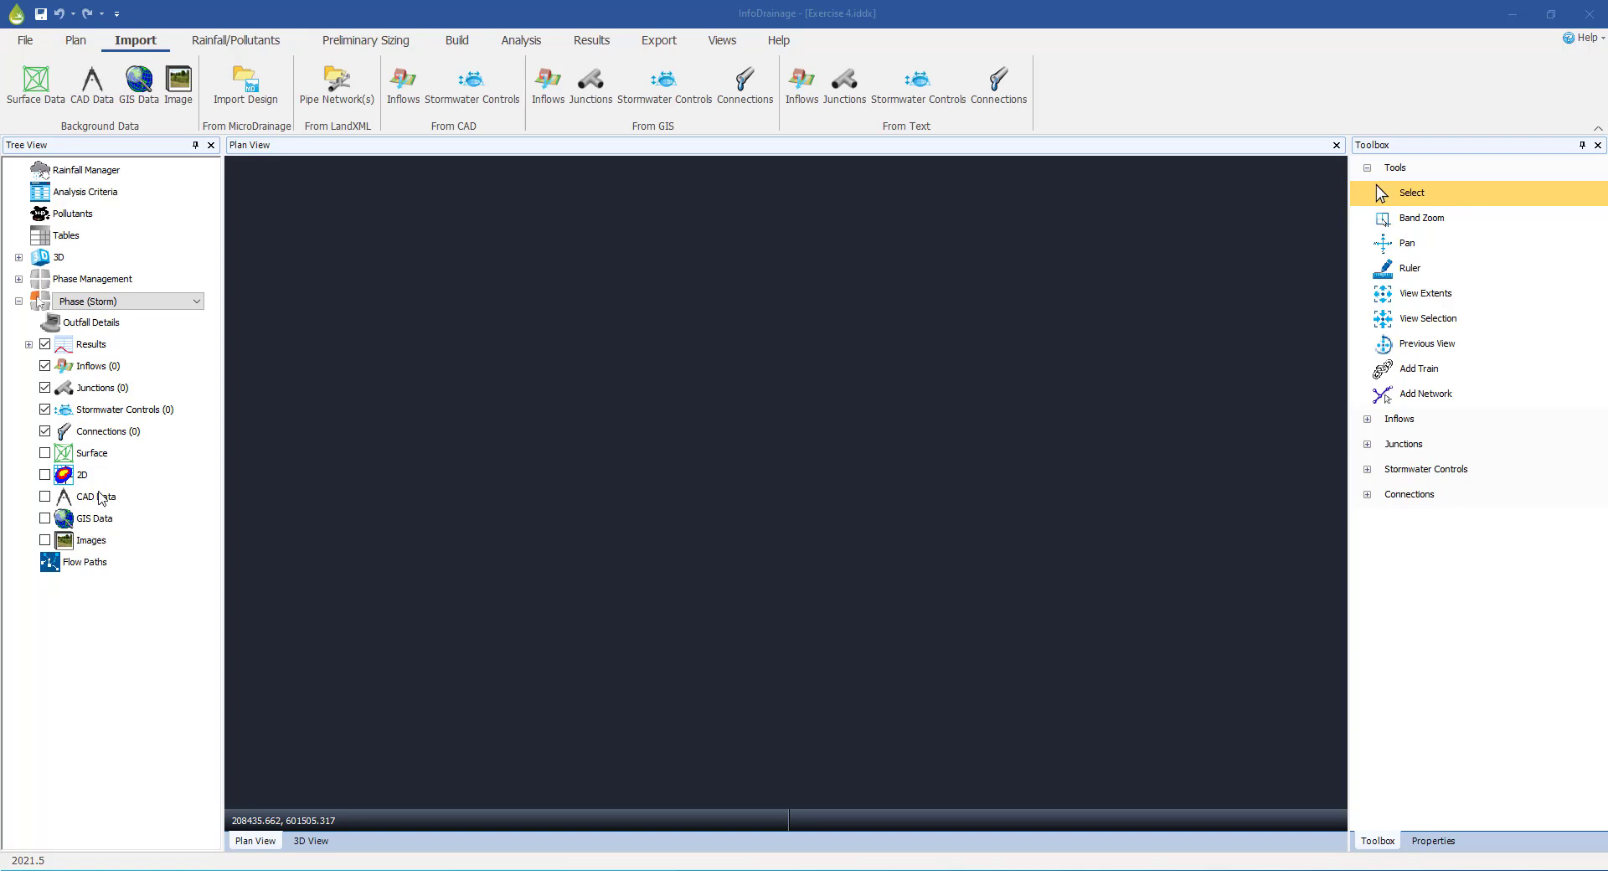
# - Start a CSV import for the junctions, using manholes.csv from the InfoDrainage Introduction data folder as the source
pyautogui.rightClick(95, 393)
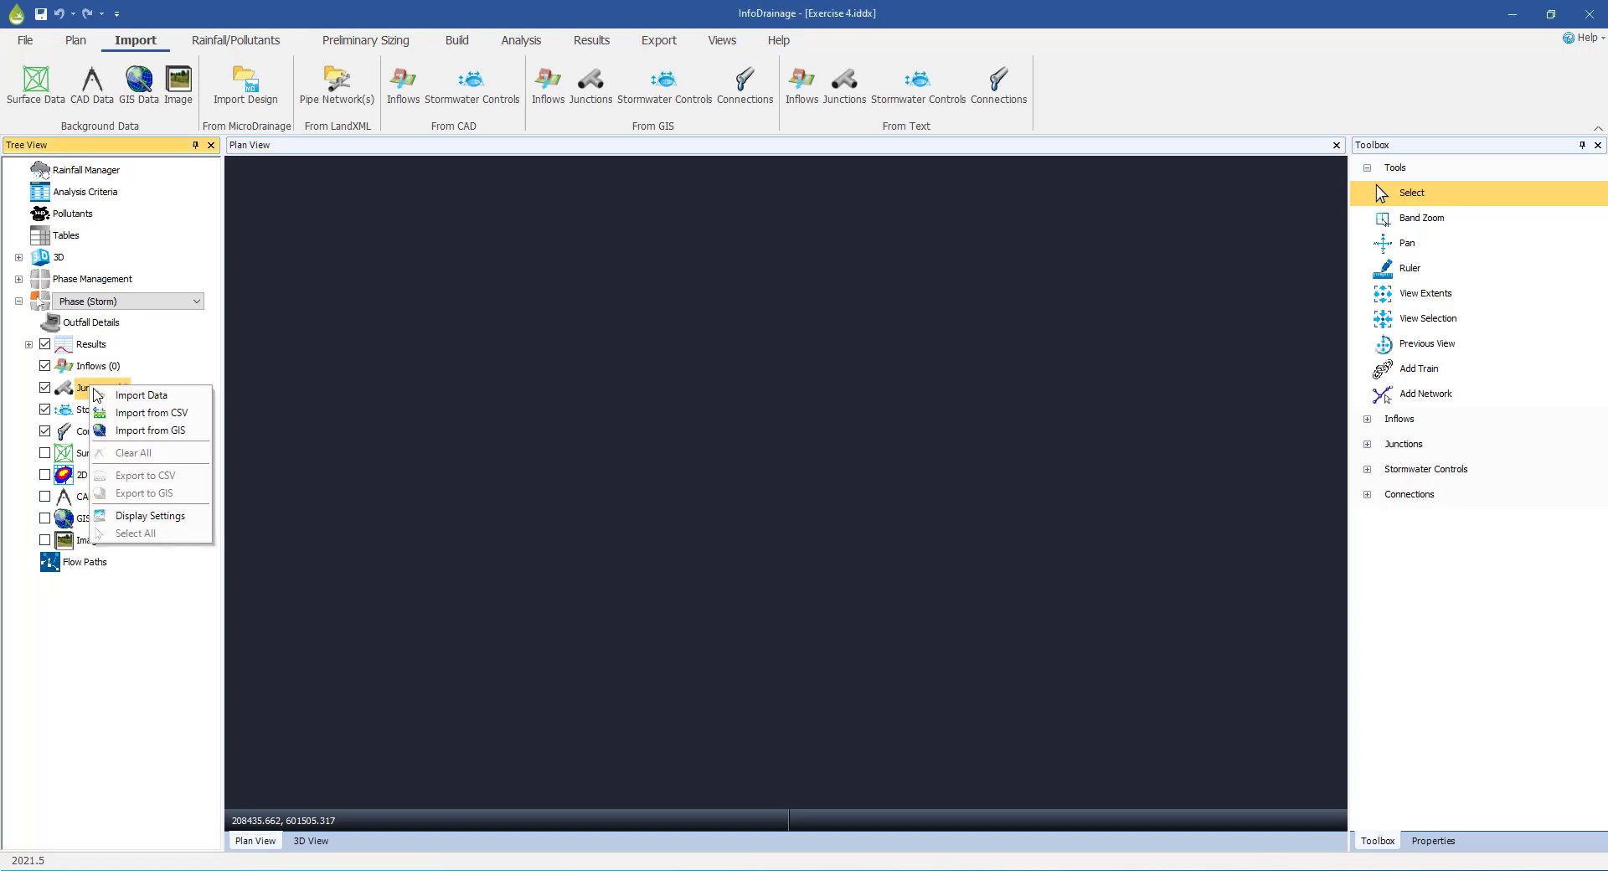
pyautogui.click(146, 418)
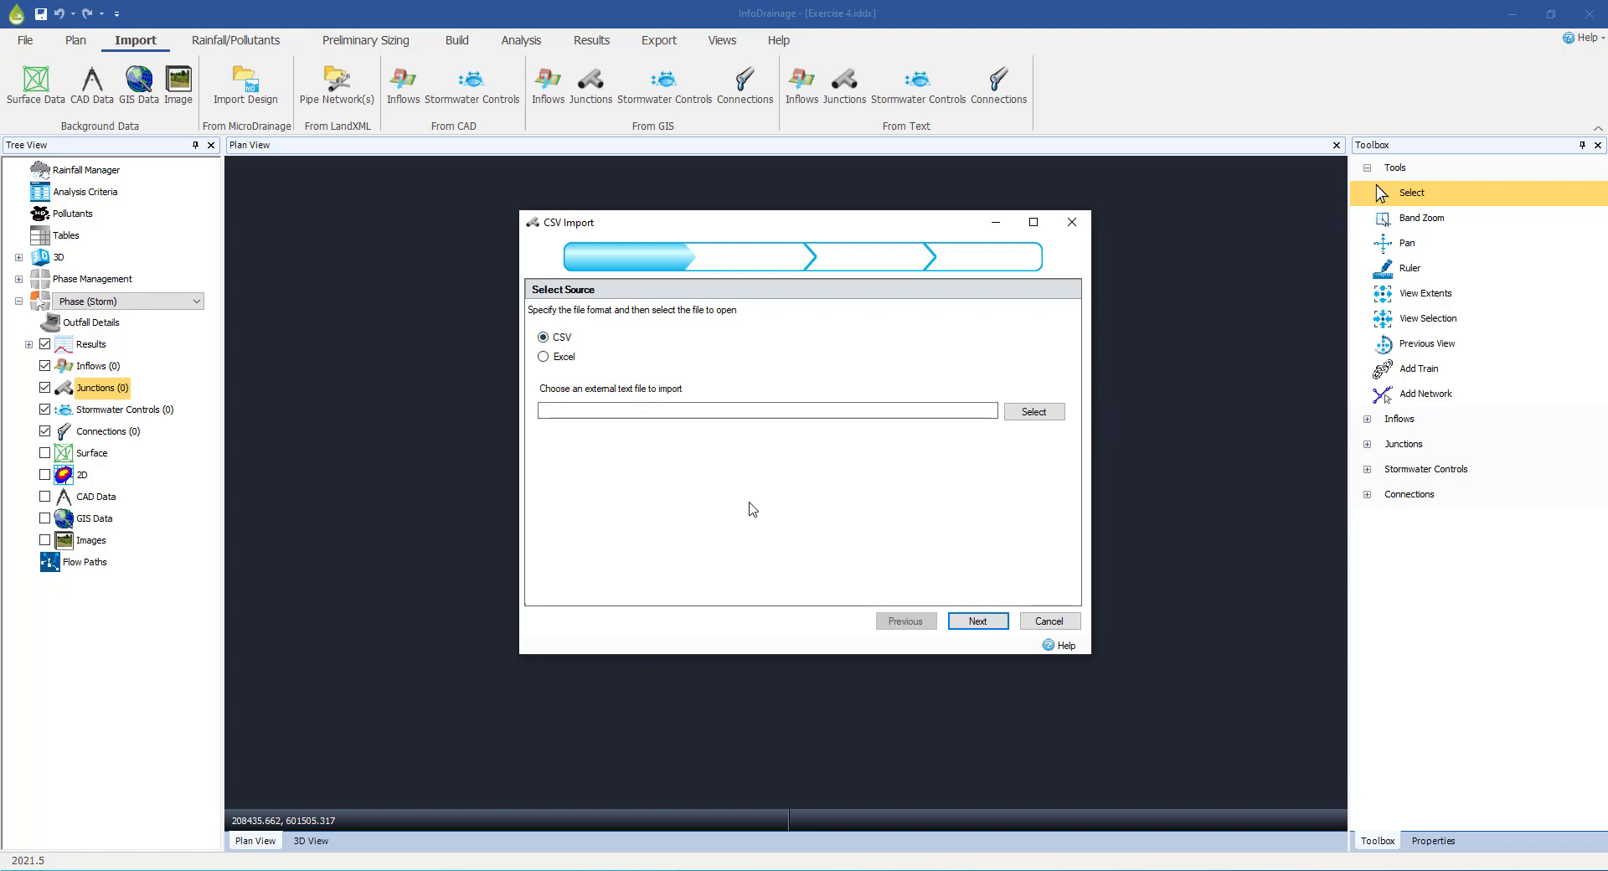
pyautogui.click(1036, 414)
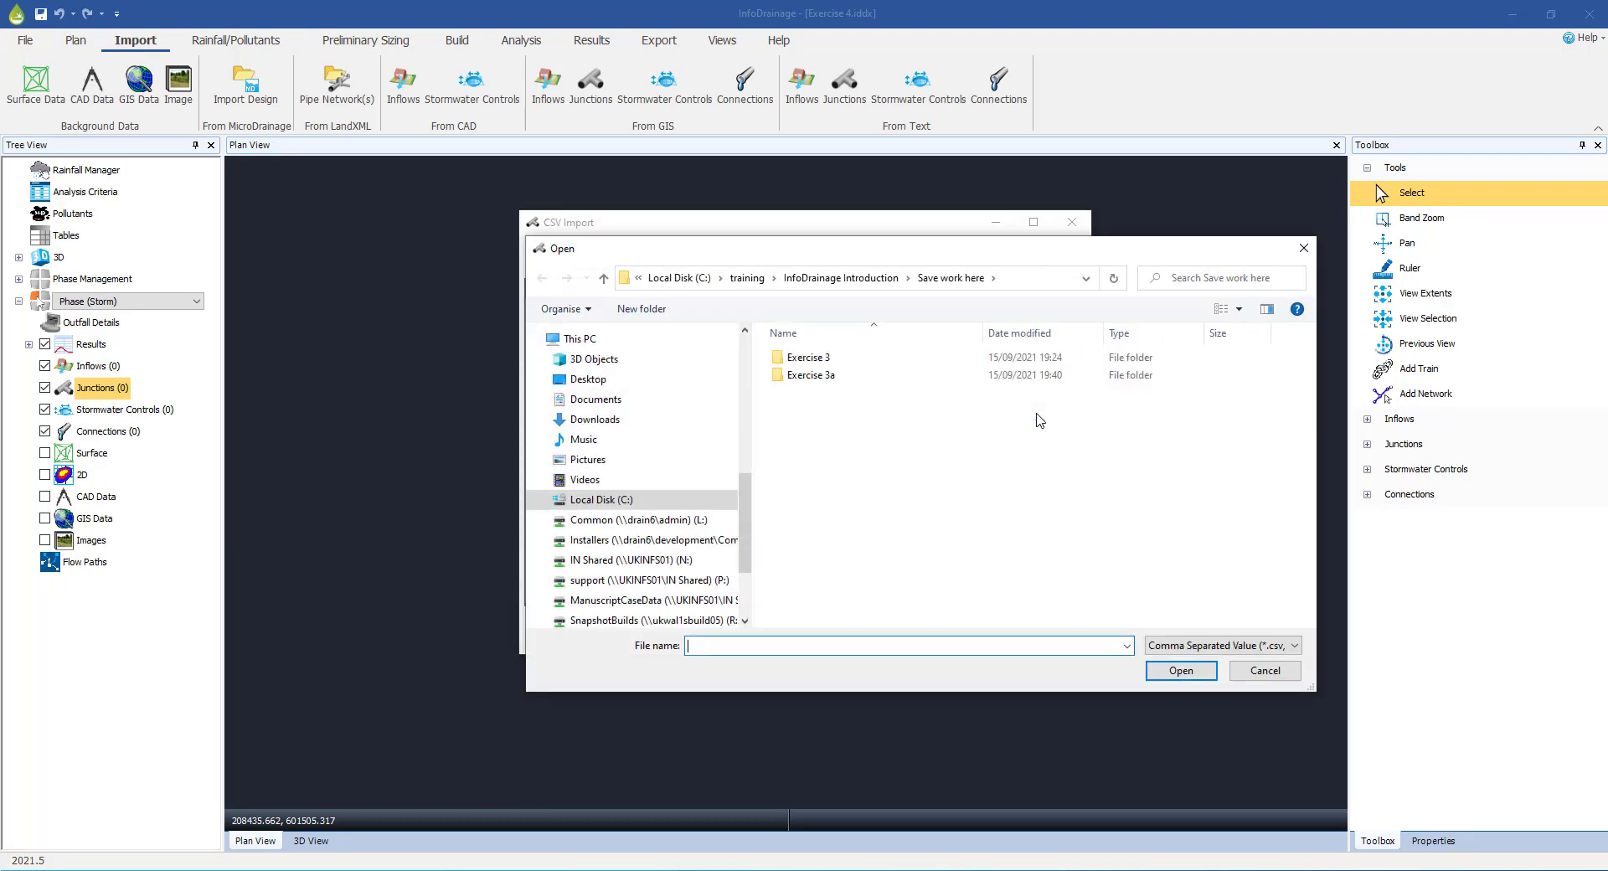
pyautogui.click(841, 277)
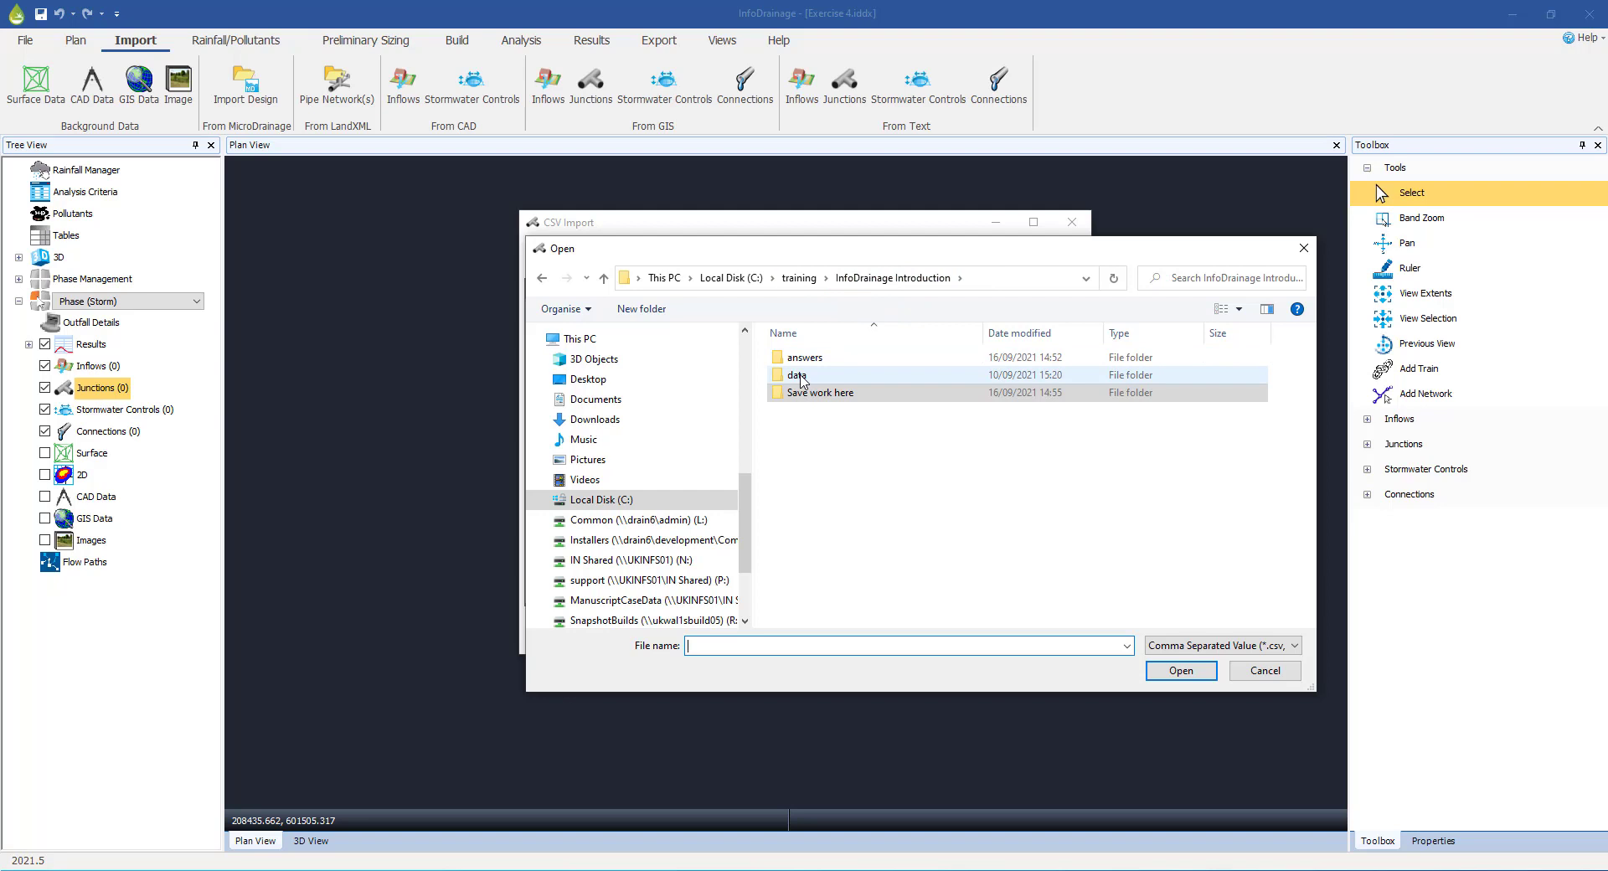
pyautogui.doubleClick(800, 376)
pyautogui.click(807, 360)
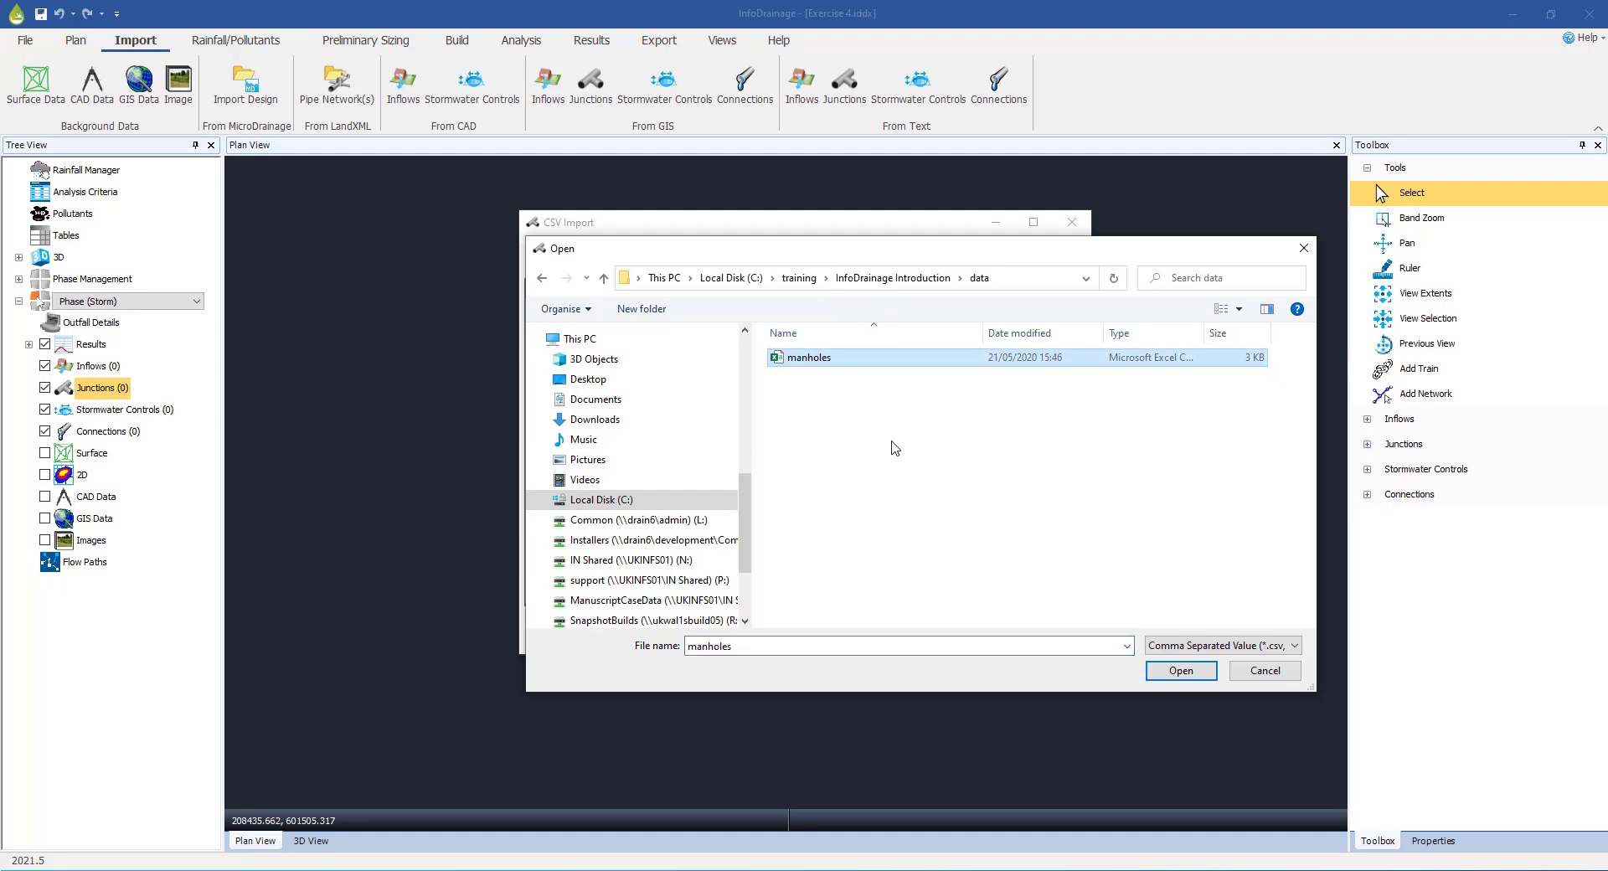
pyautogui.click(1179, 673)
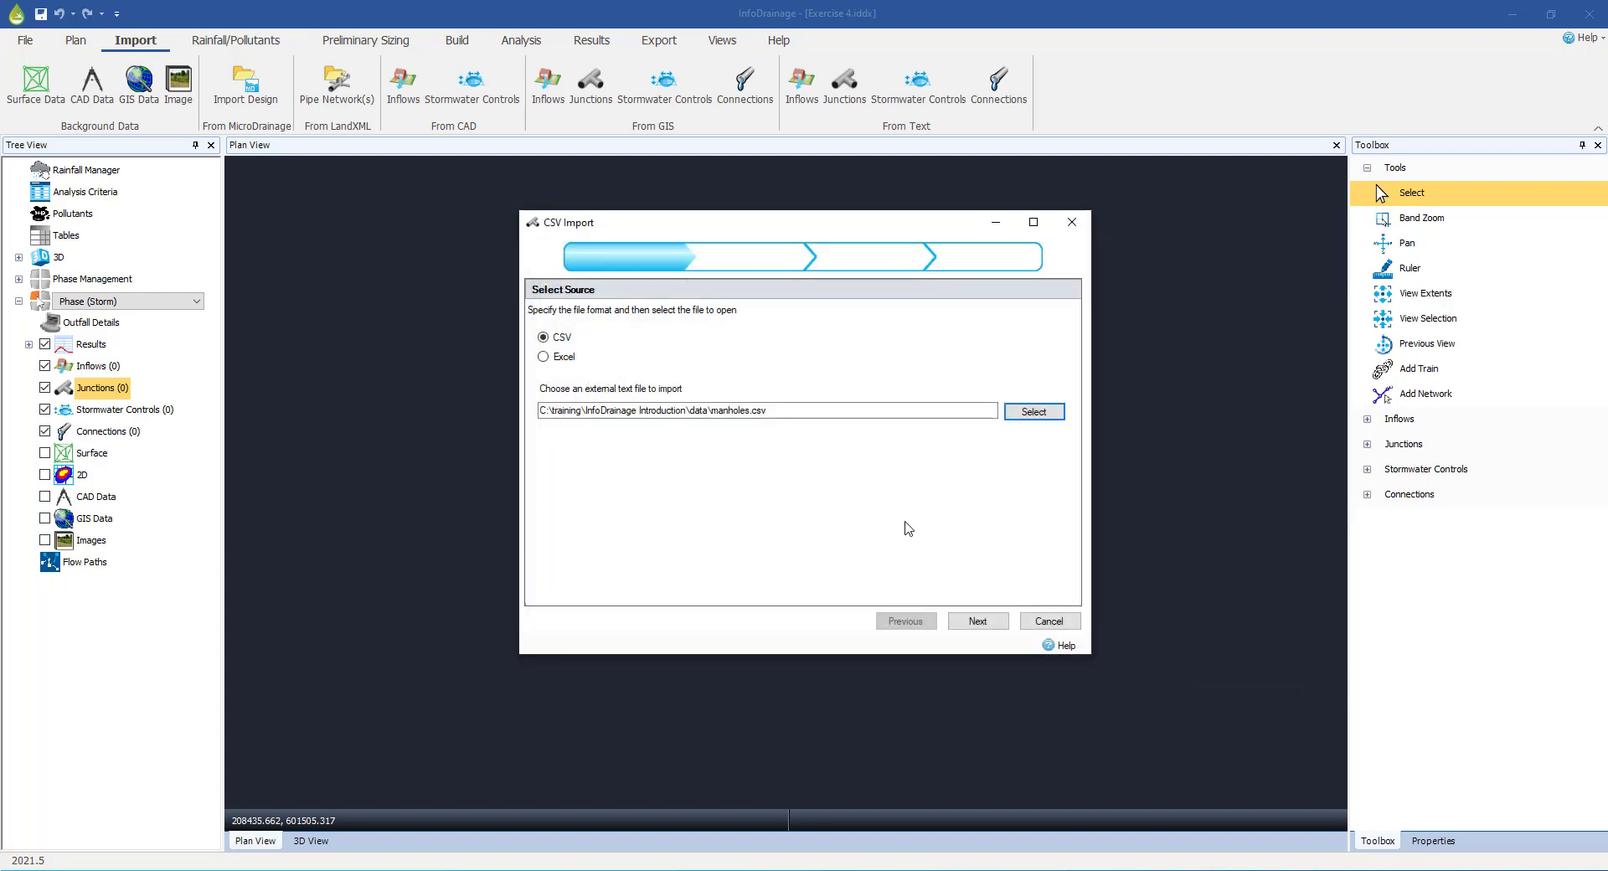
pyautogui.click(977, 622)
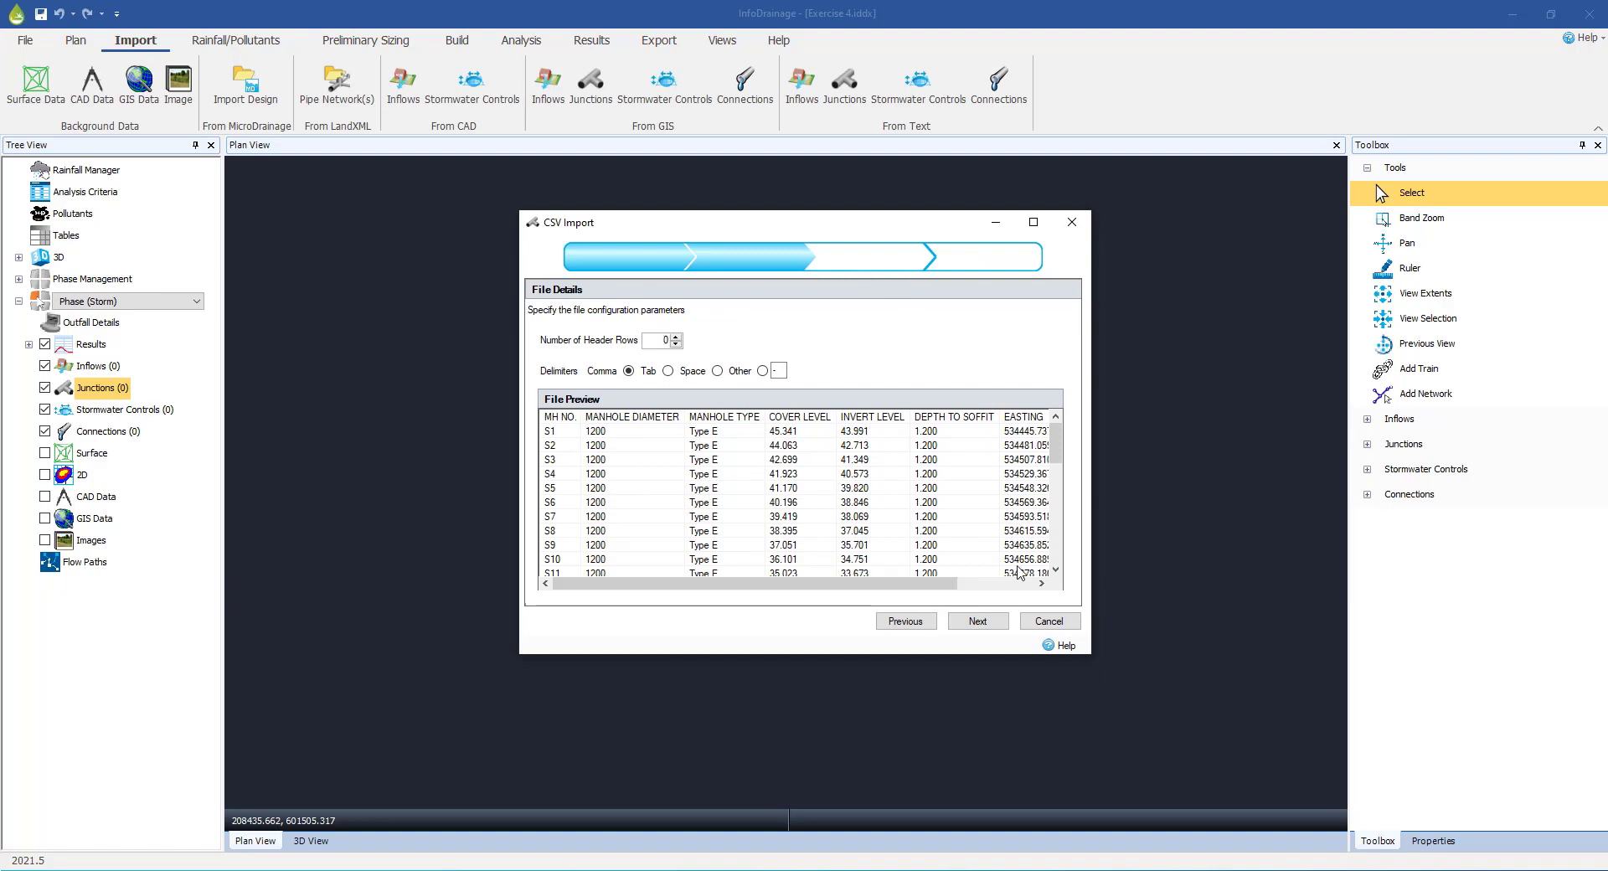
# - Set the number of header rows to 1 and base the imported junctions on the Manhole template
pyautogui.moveTo(1092, 654); pyautogui.dragTo(1260, 748)
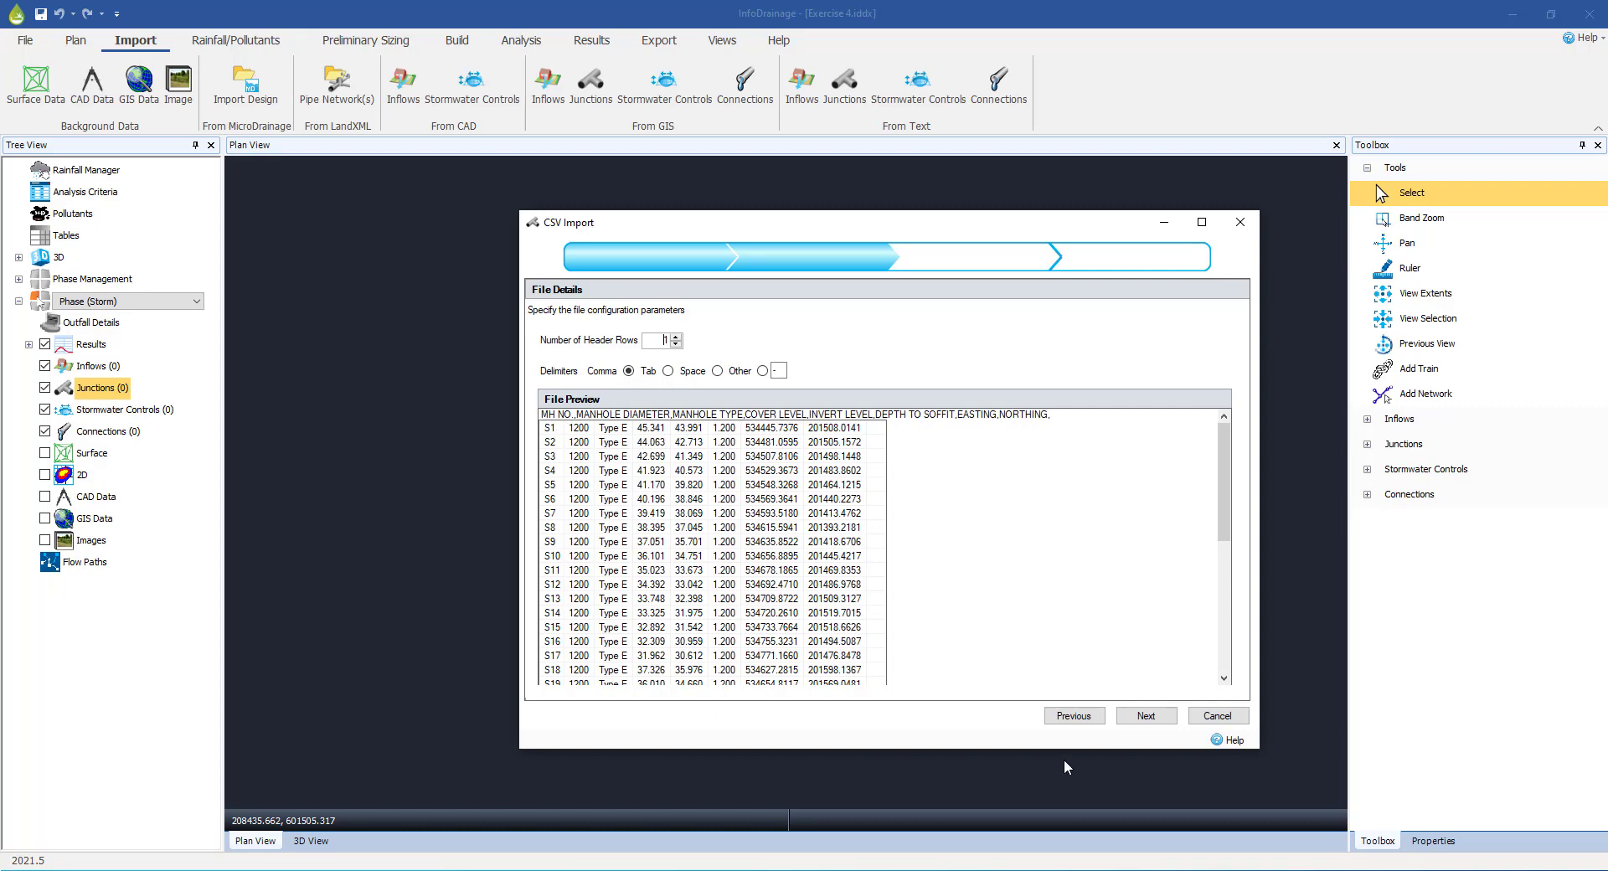
pyautogui.click(1145, 717)
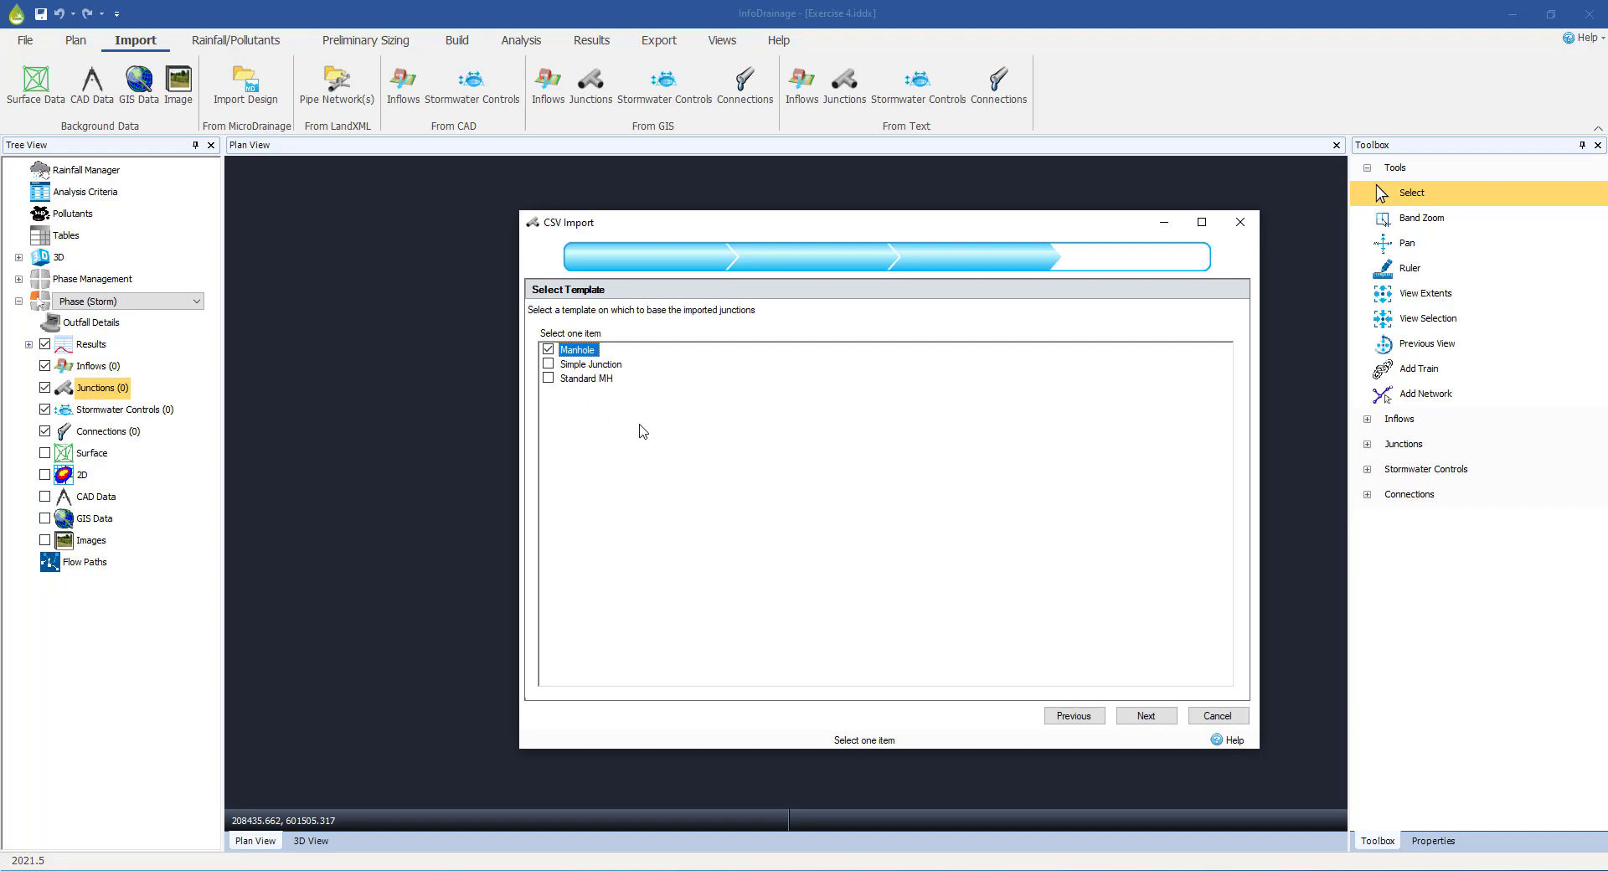
pyautogui.click(1144, 717)
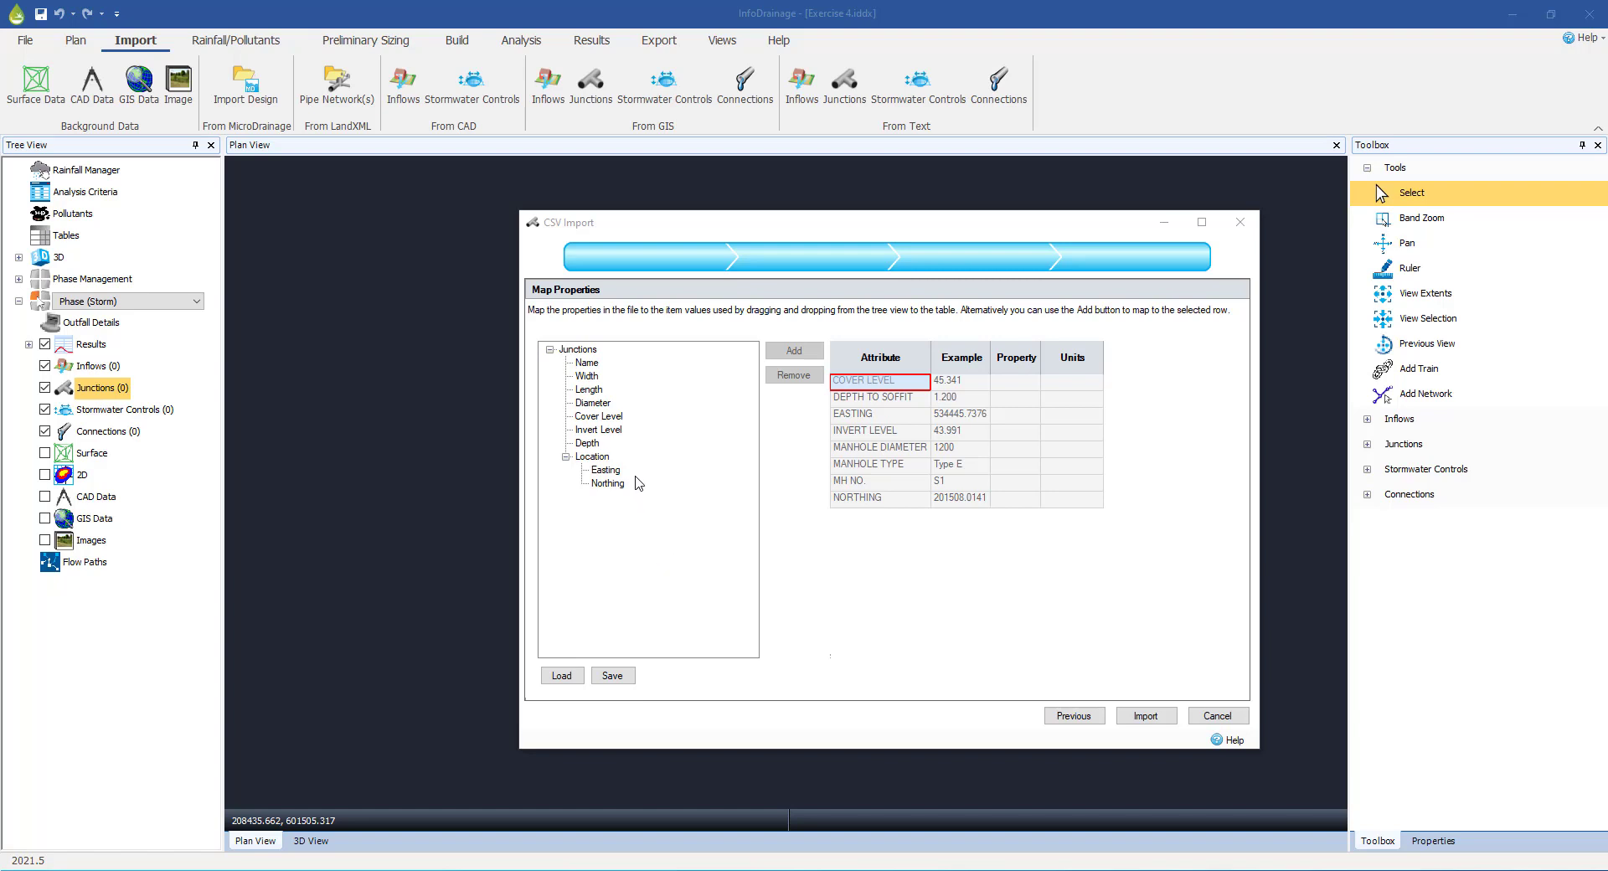
# - Map the junction Name property to the MH NO. attribute
pyautogui.click(586, 363)
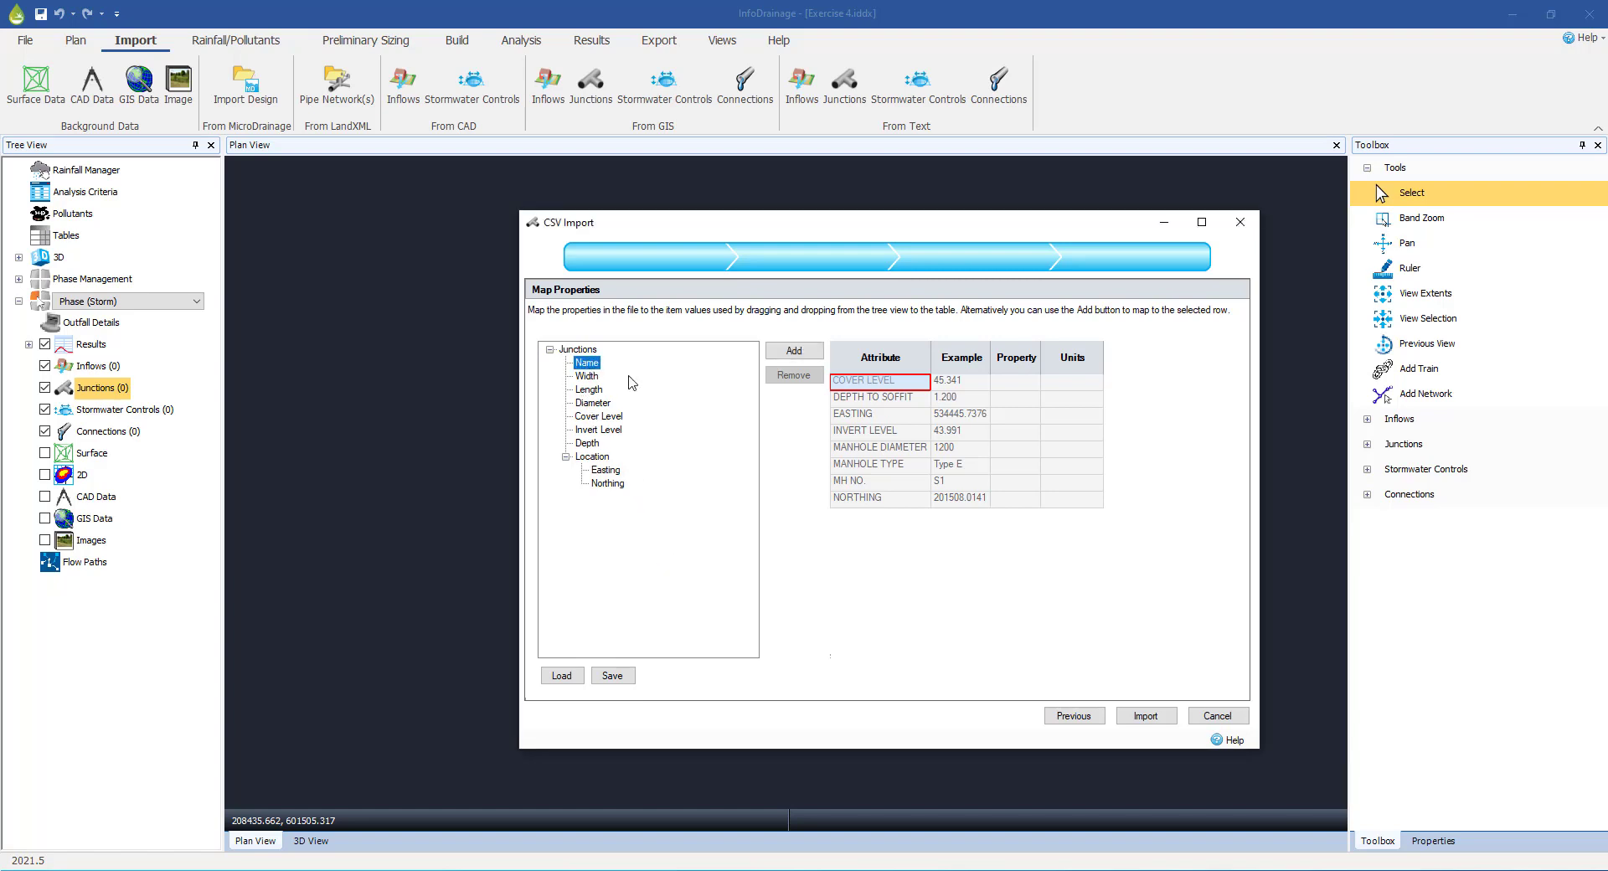
pyautogui.click(883, 484)
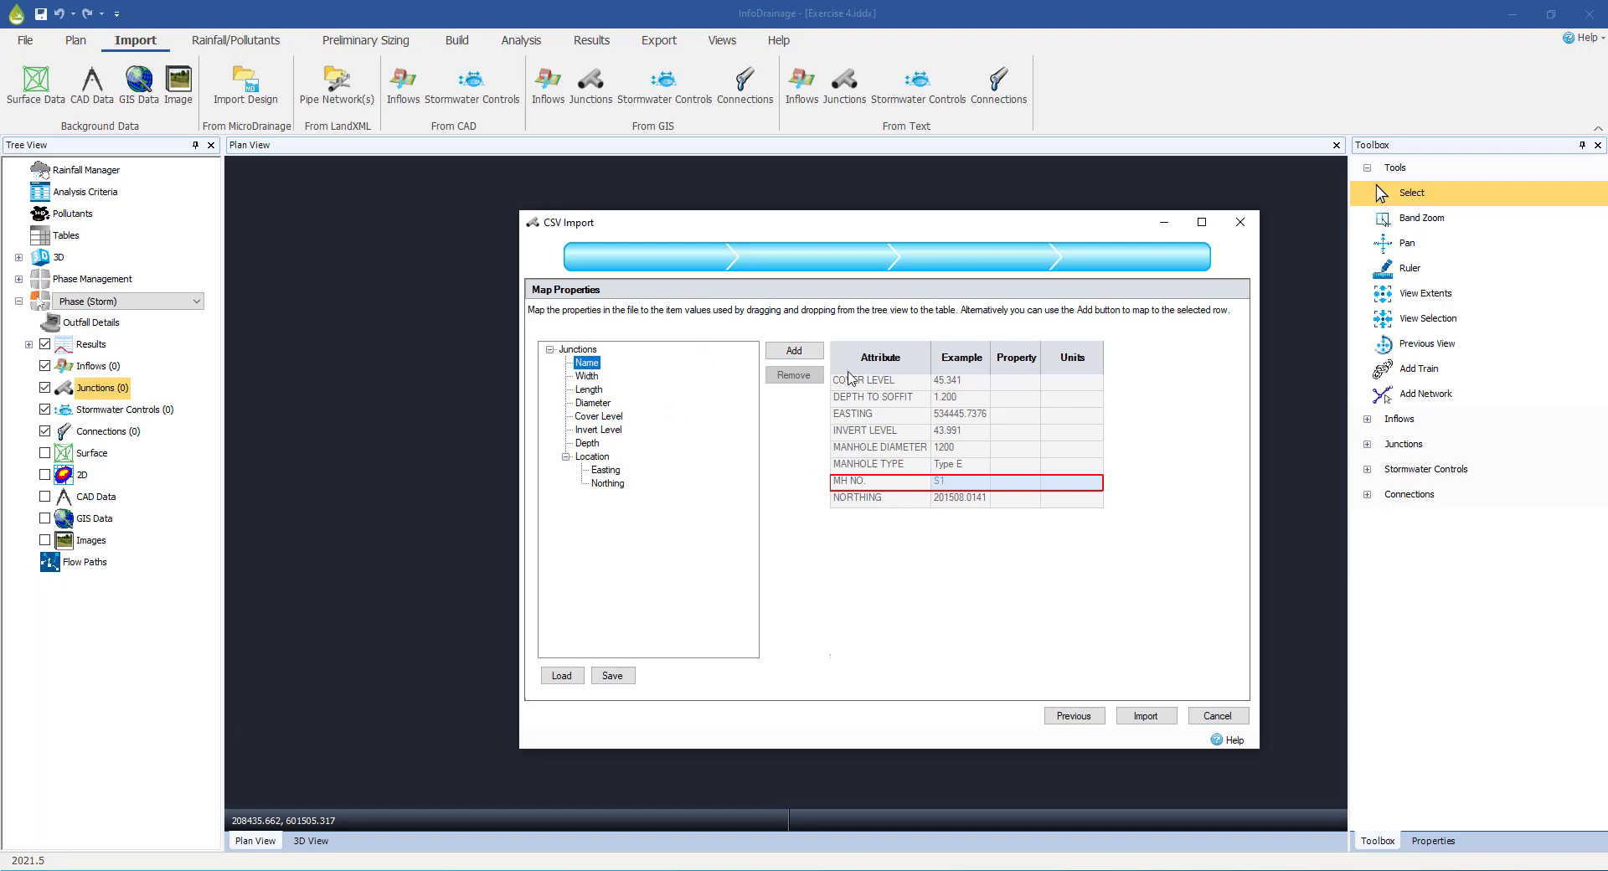
pyautogui.click(792, 358)
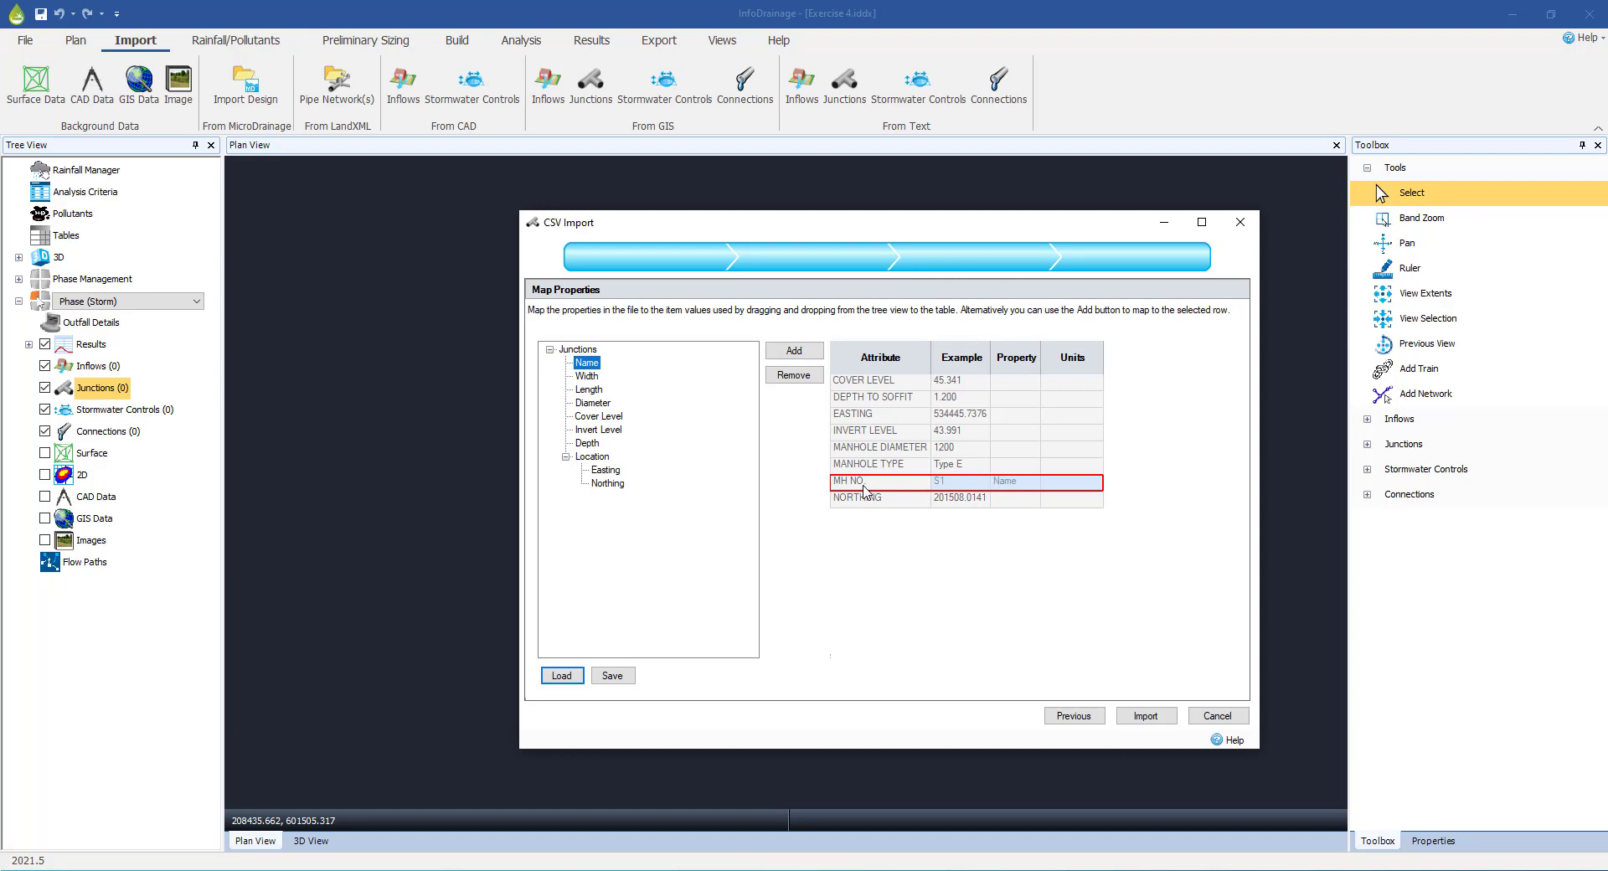
# - Map the Diameter property to the MANHOLE DIAMETER attribute and set its units to mm
pyautogui.click(586, 404)
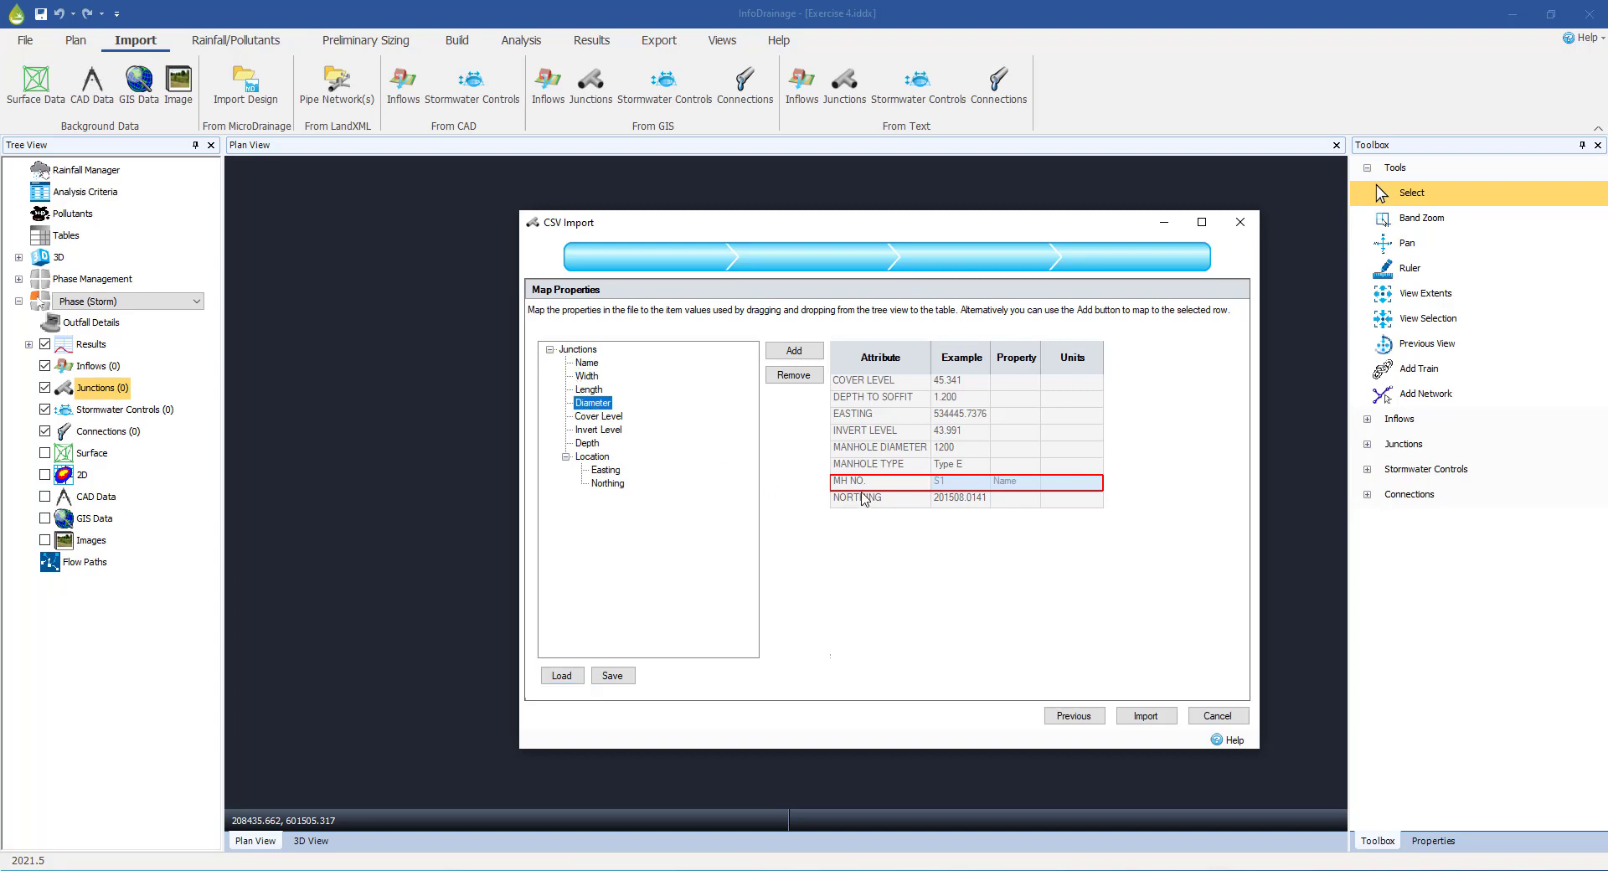
pyautogui.click(894, 451)
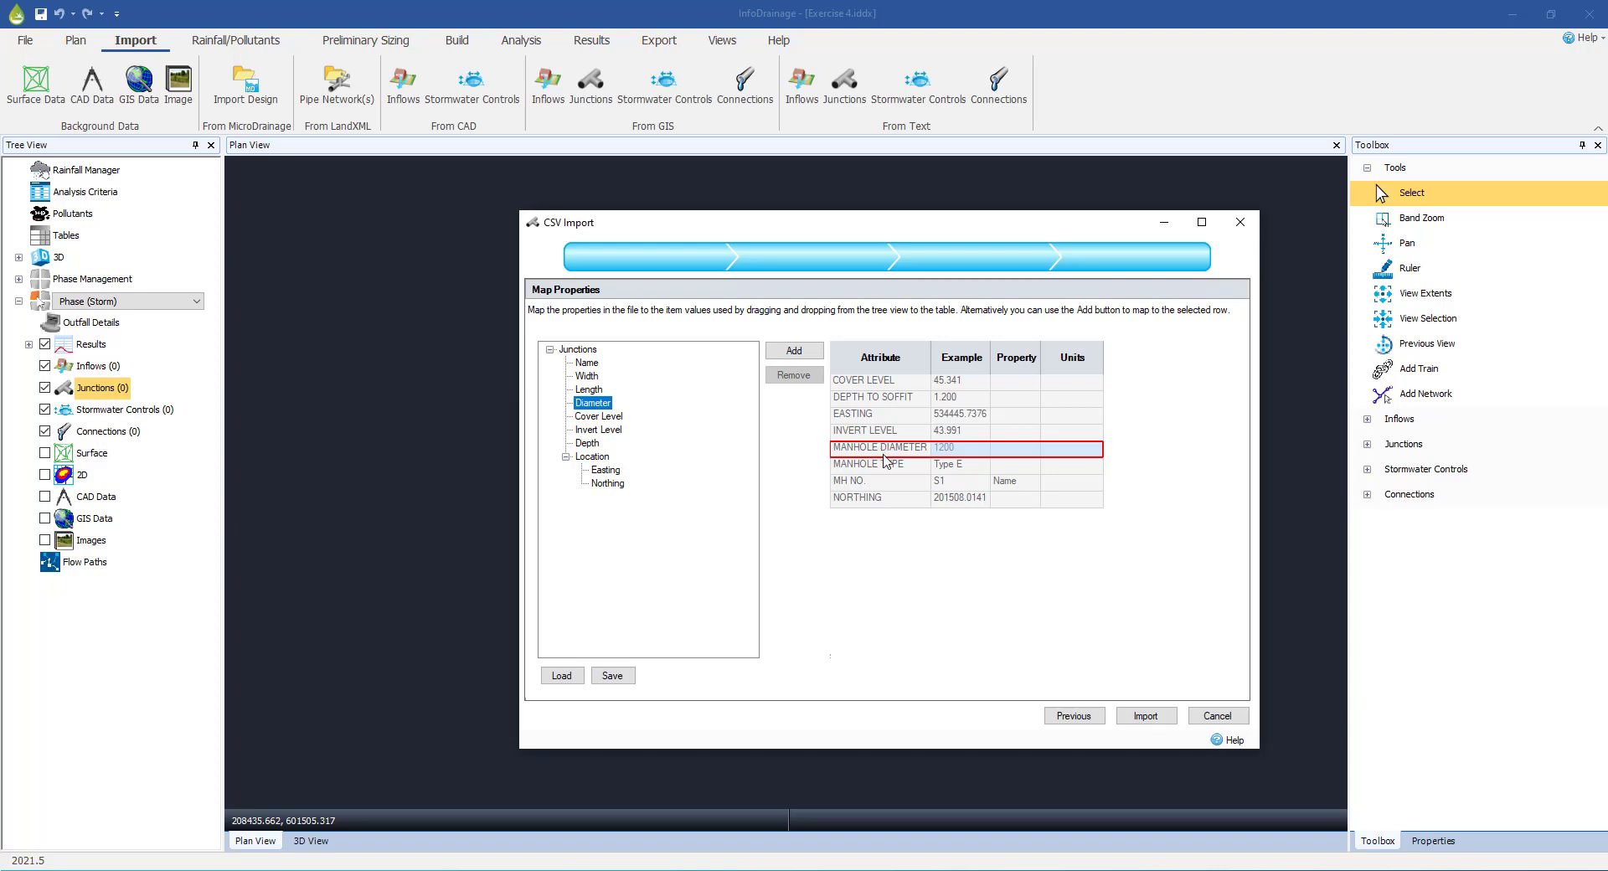
pyautogui.click(794, 350)
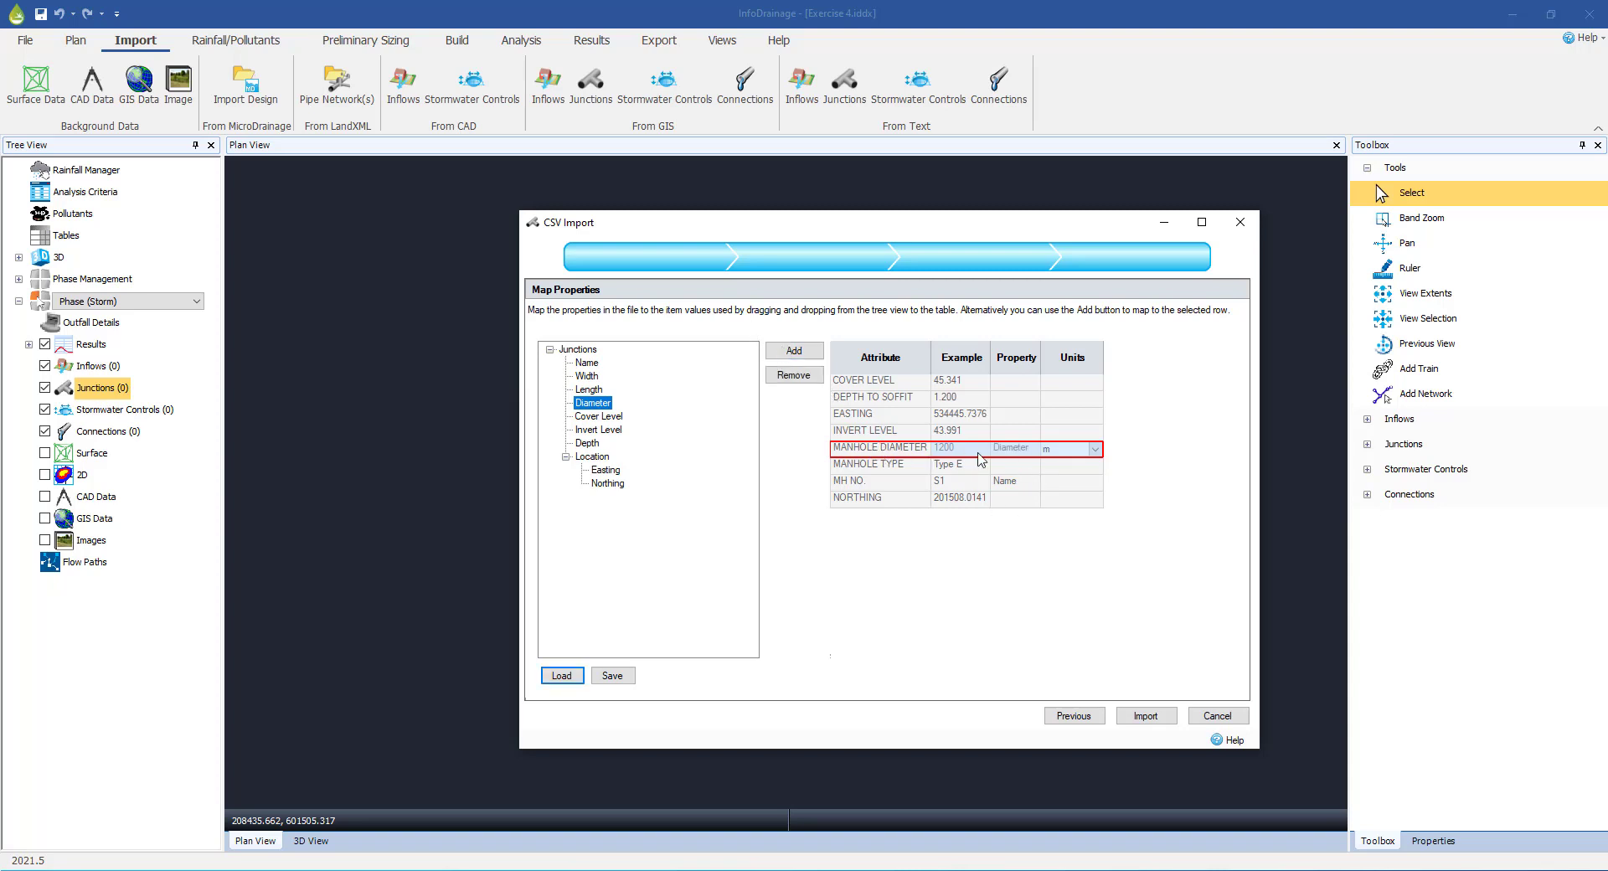
pyautogui.click(1067, 450)
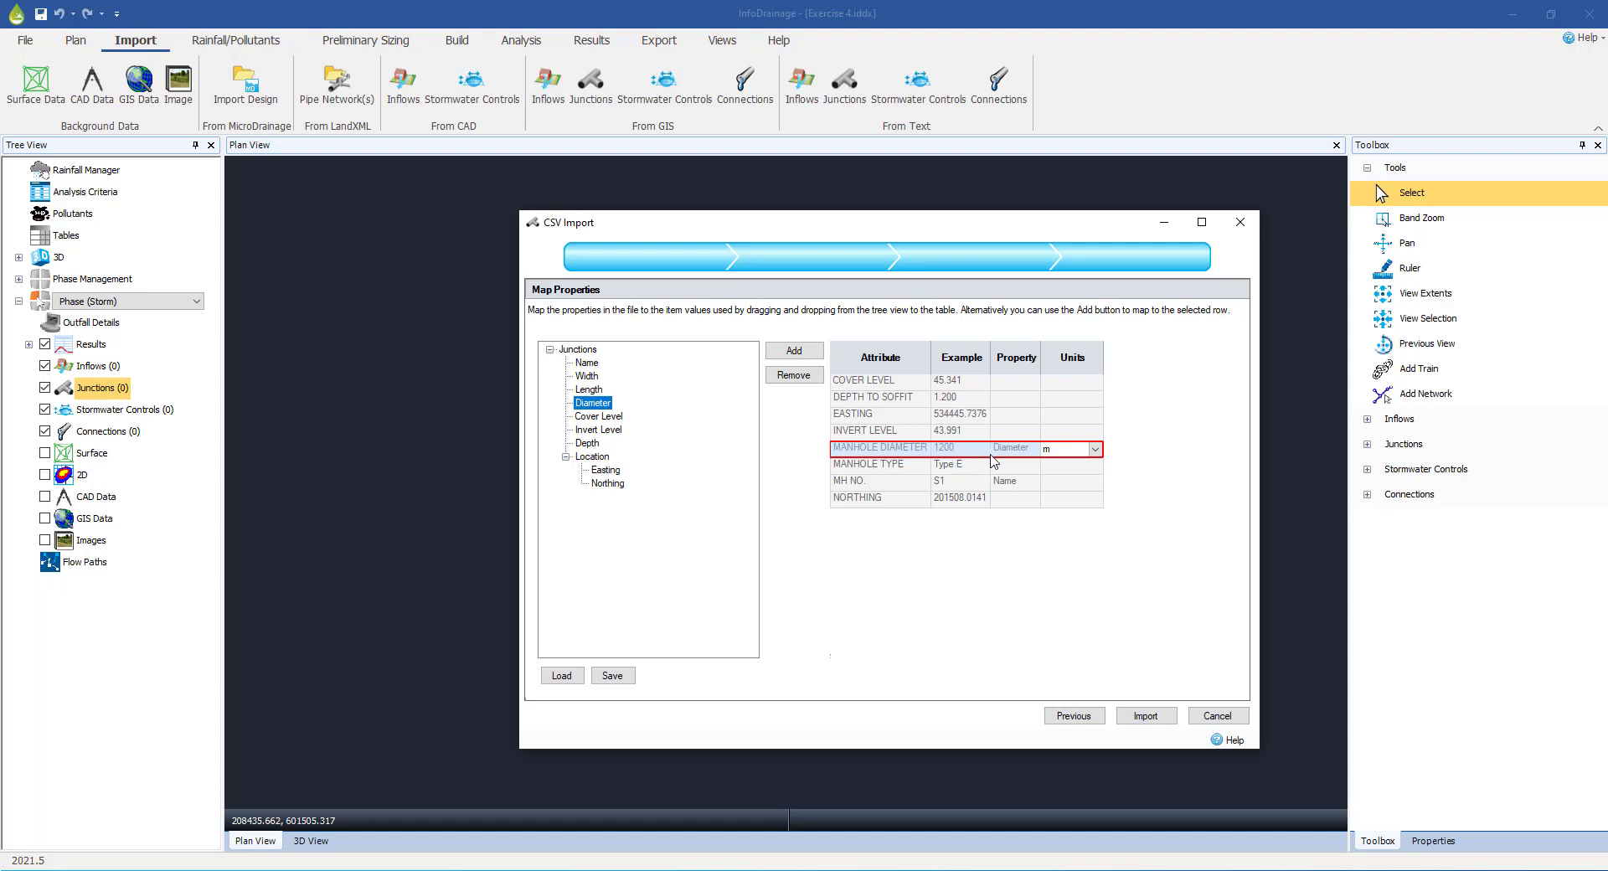
pyautogui.click(1095, 451)
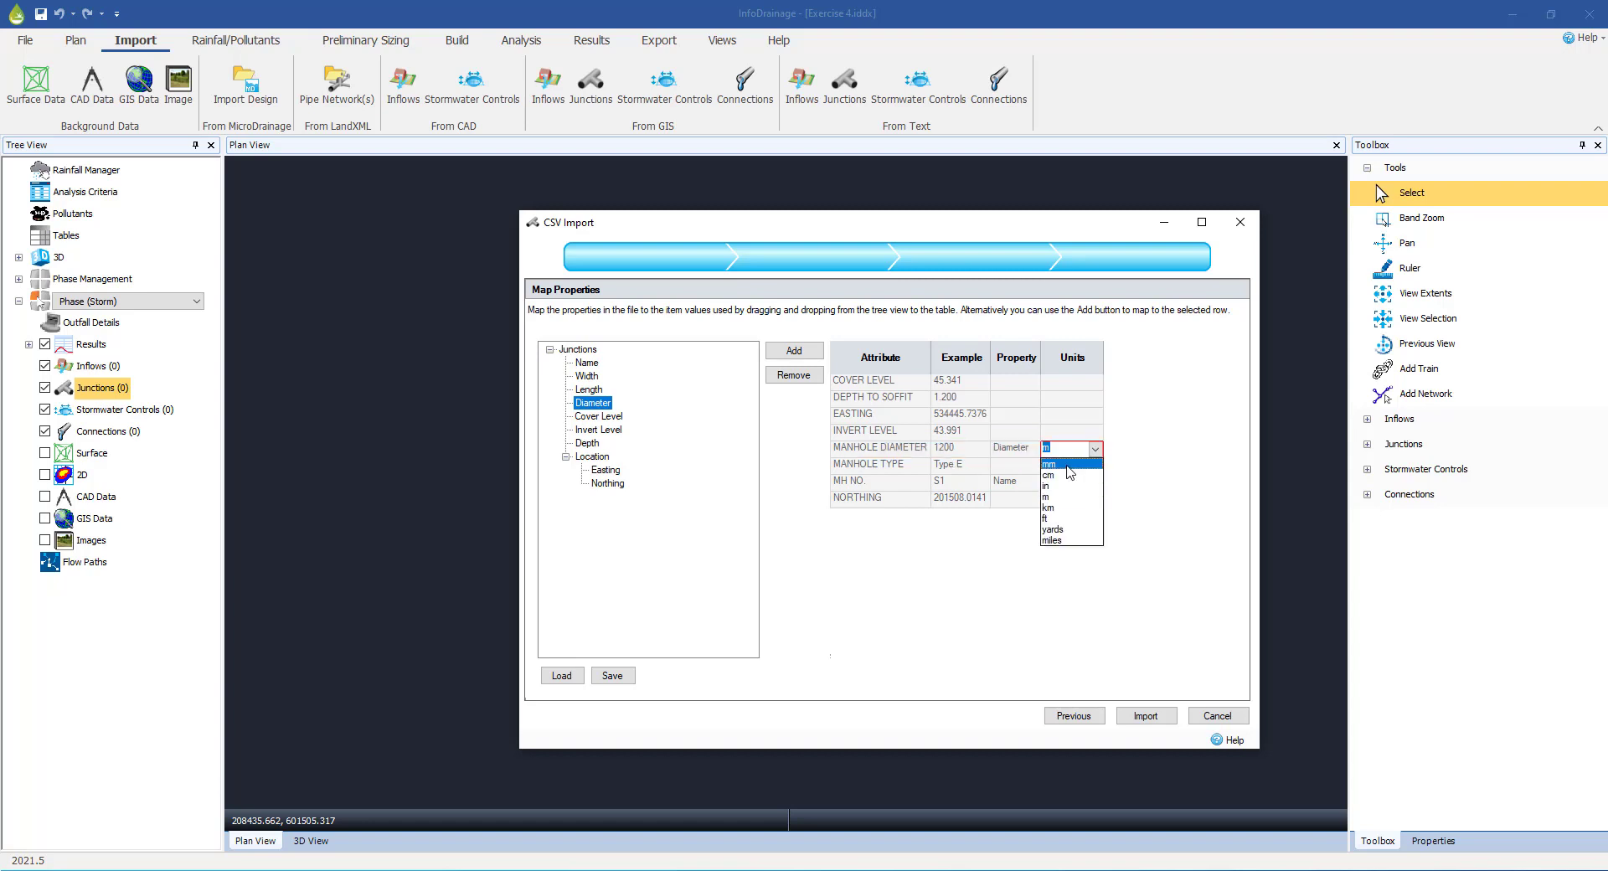
pyautogui.click(1062, 464)
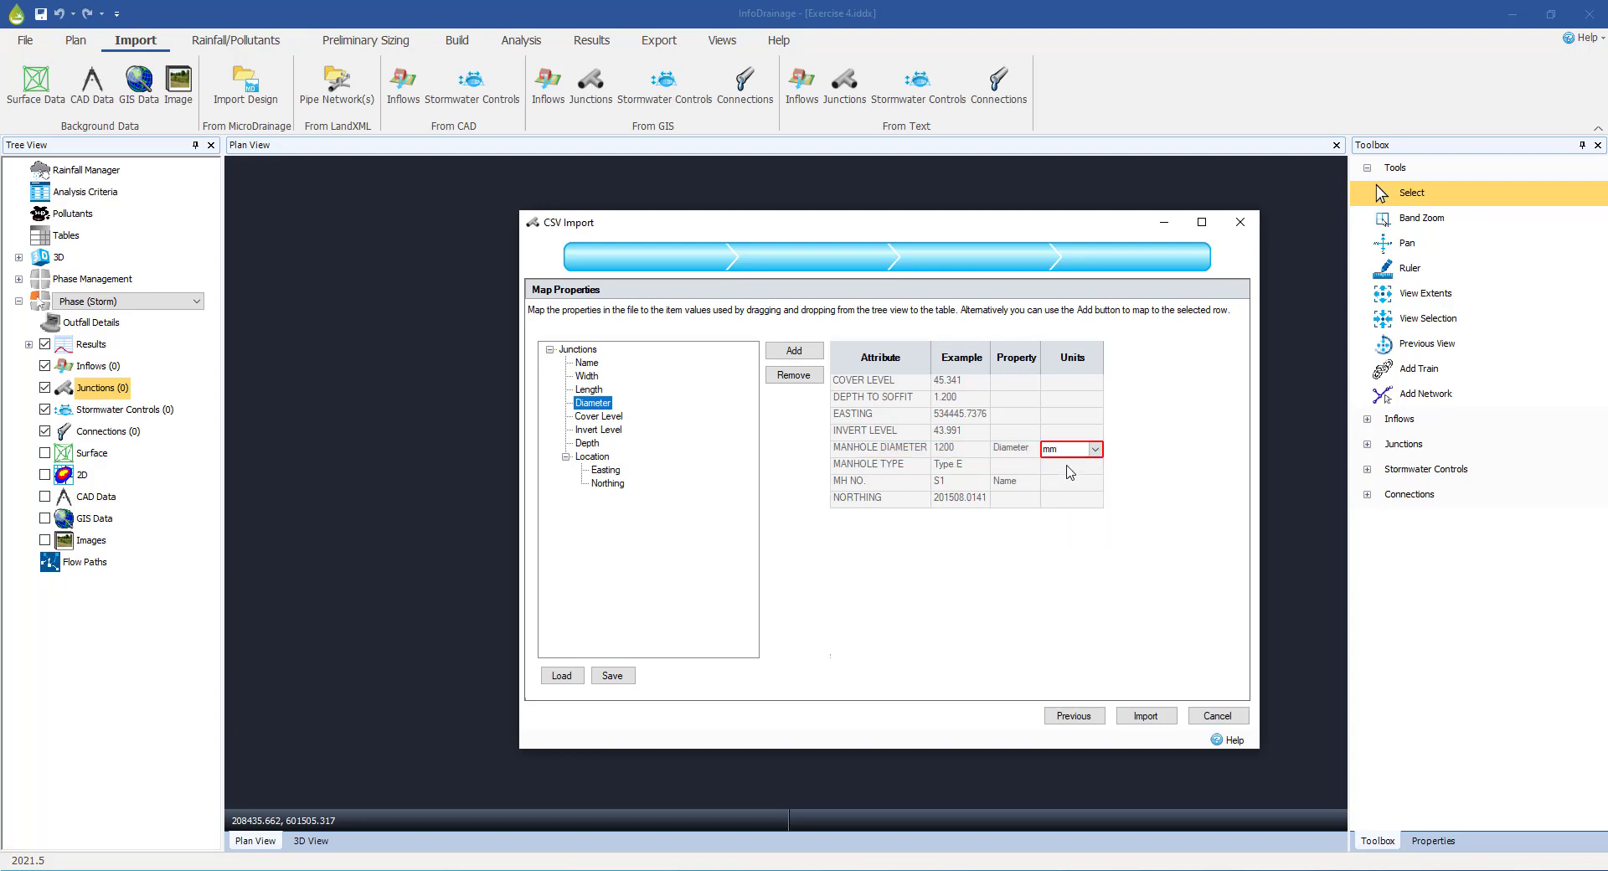
# - Map the Easting and Northing location properties to the EASTING and NORTHING attributes
pyautogui.click(602, 471)
pyautogui.click(903, 419)
pyautogui.click(796, 355)
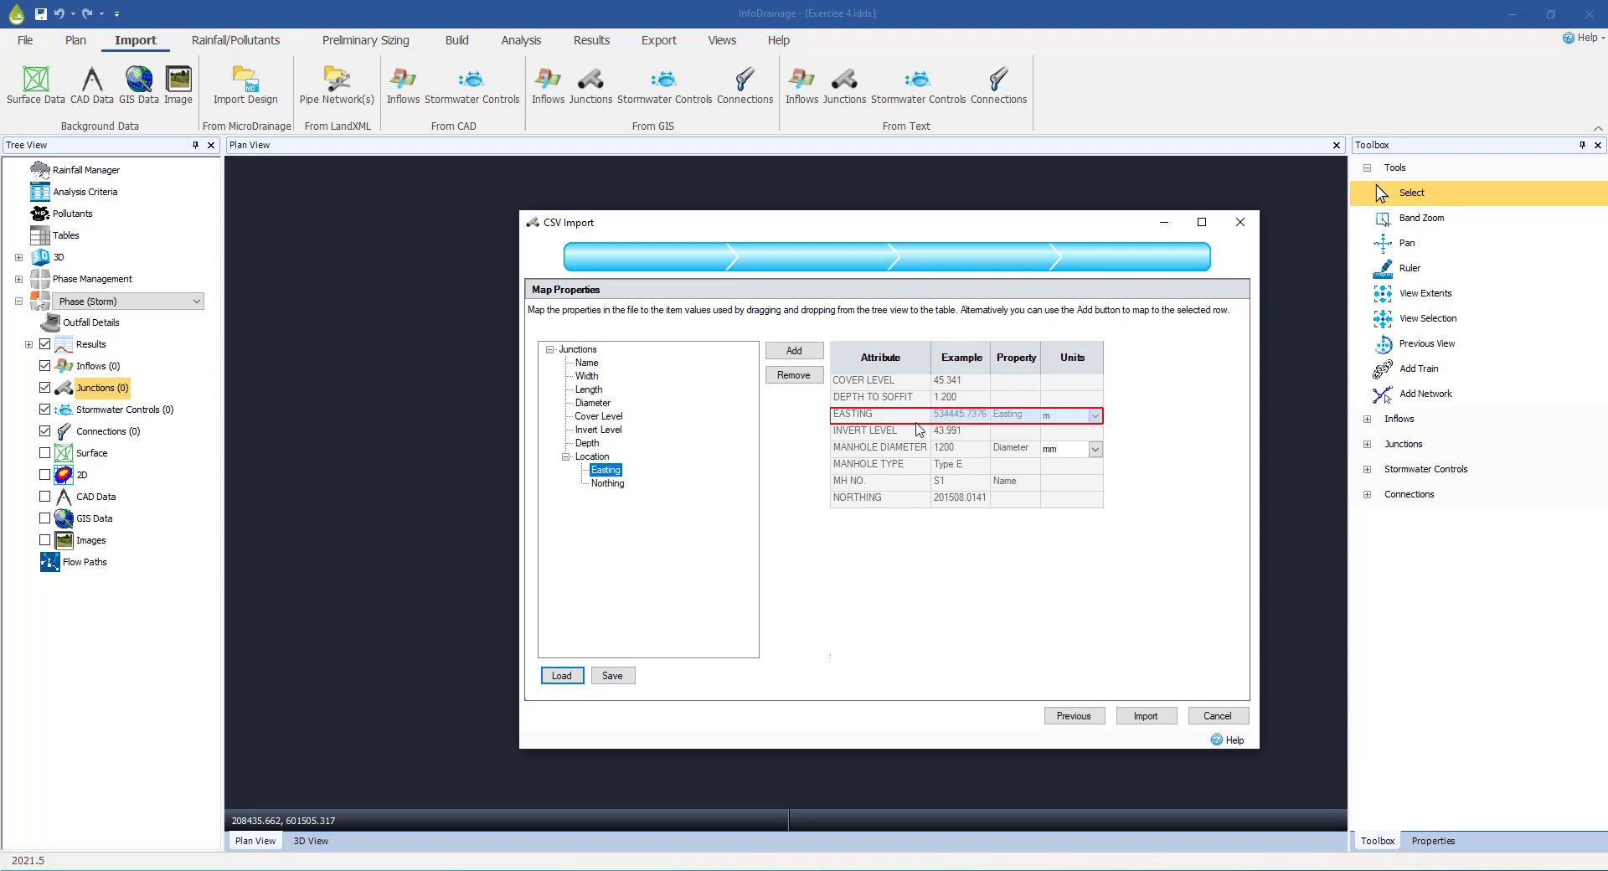
pyautogui.moveTo(606, 484); pyautogui.dragTo(861, 503)
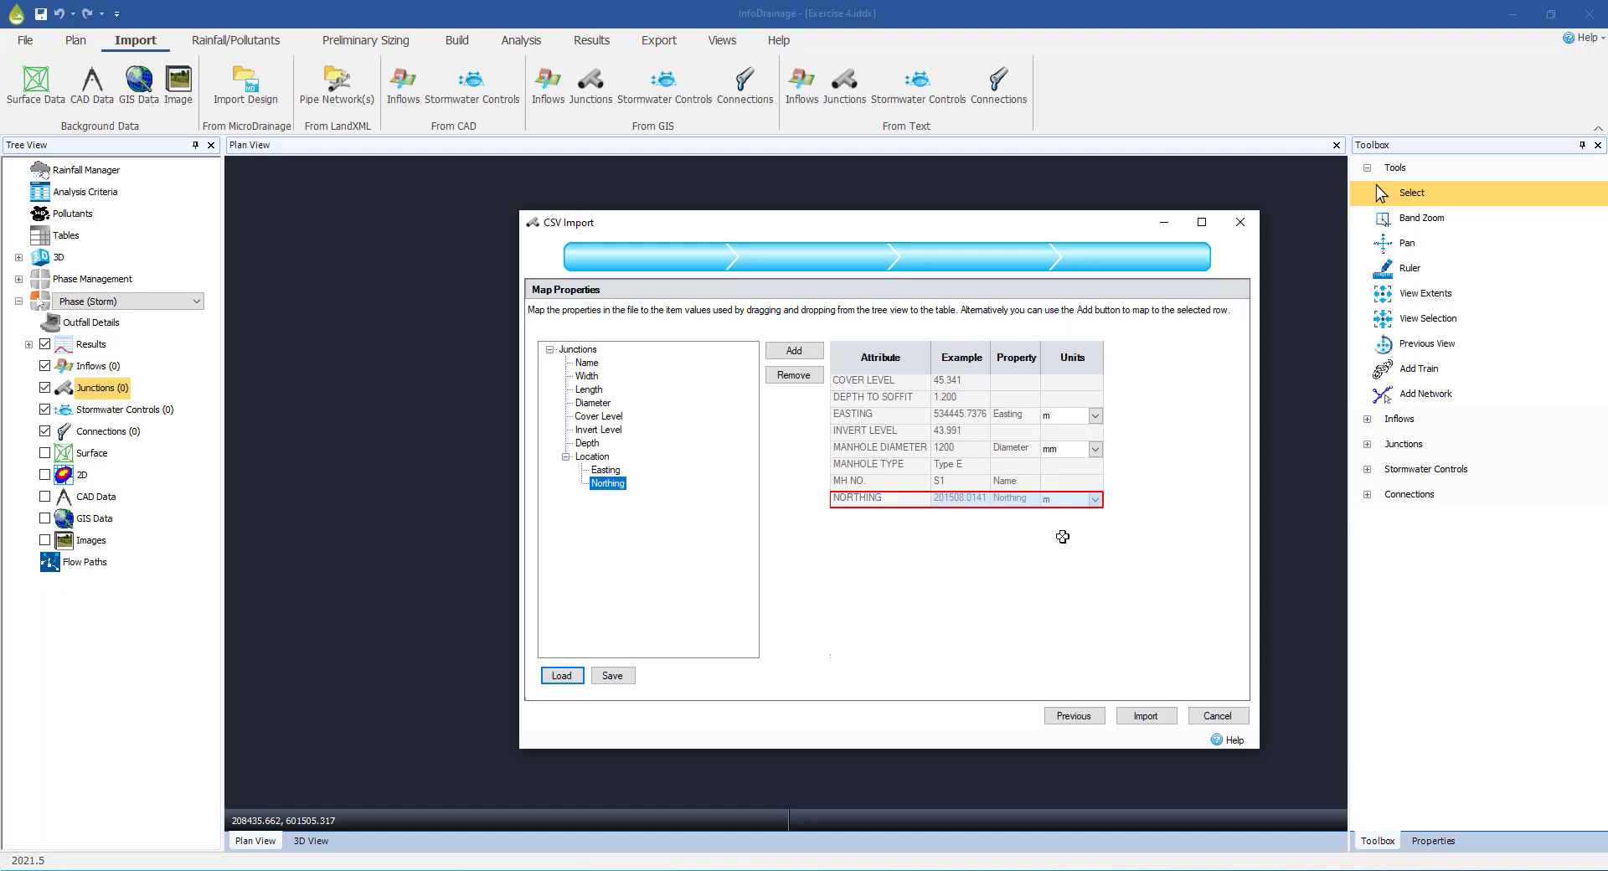
# - Import the junctions with the mapped properties, dismiss the summary, and expand the Junctions branch in the tree
pyautogui.click(1144, 716)
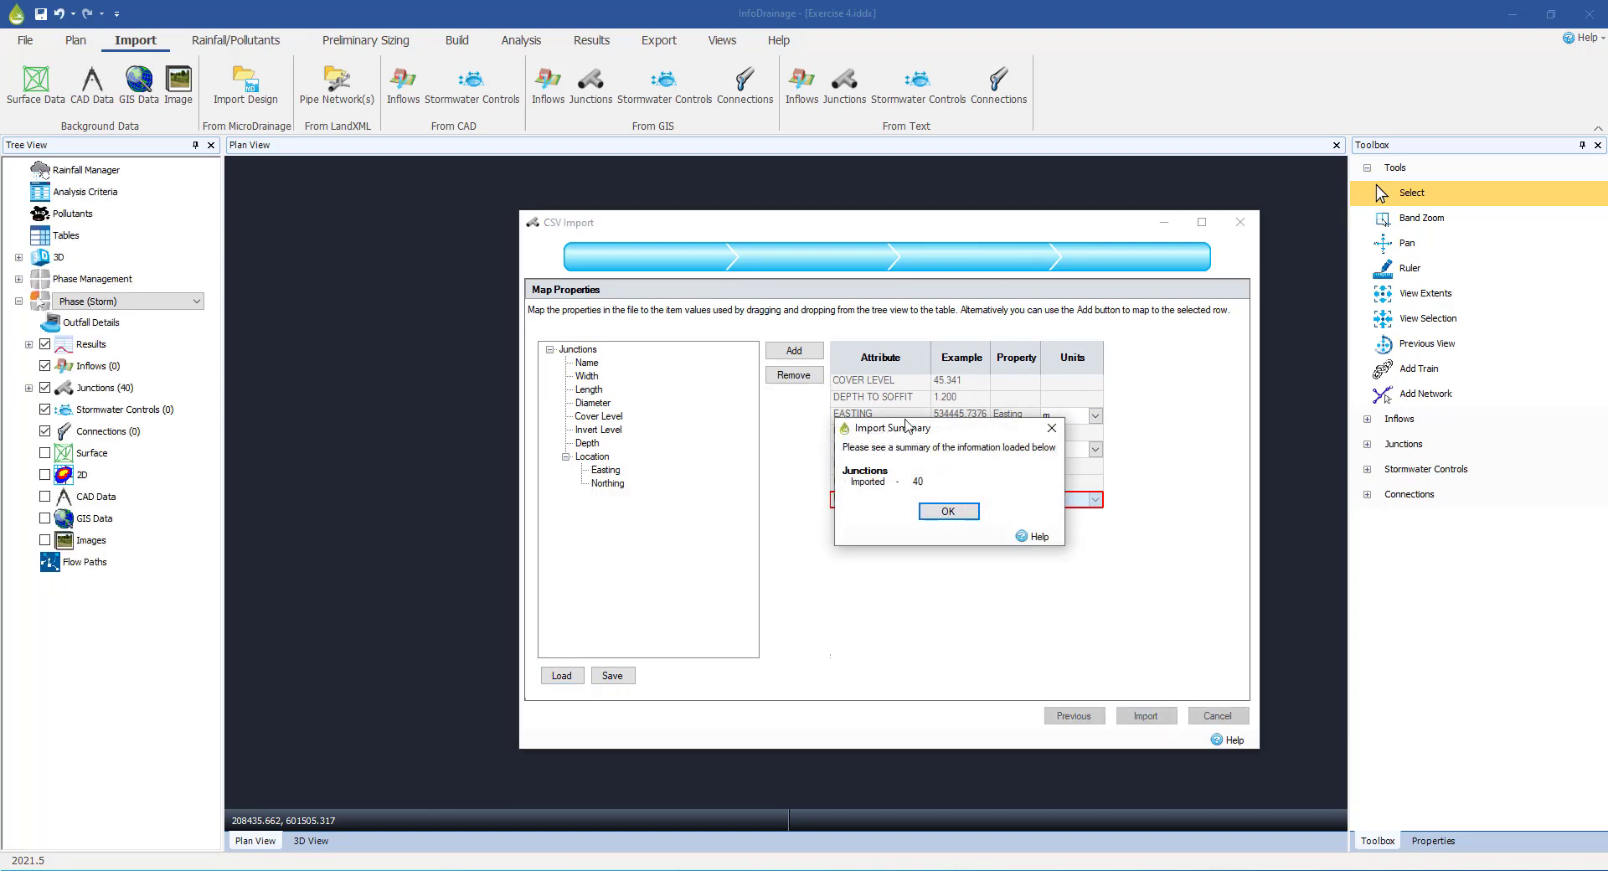
pyautogui.click(950, 512)
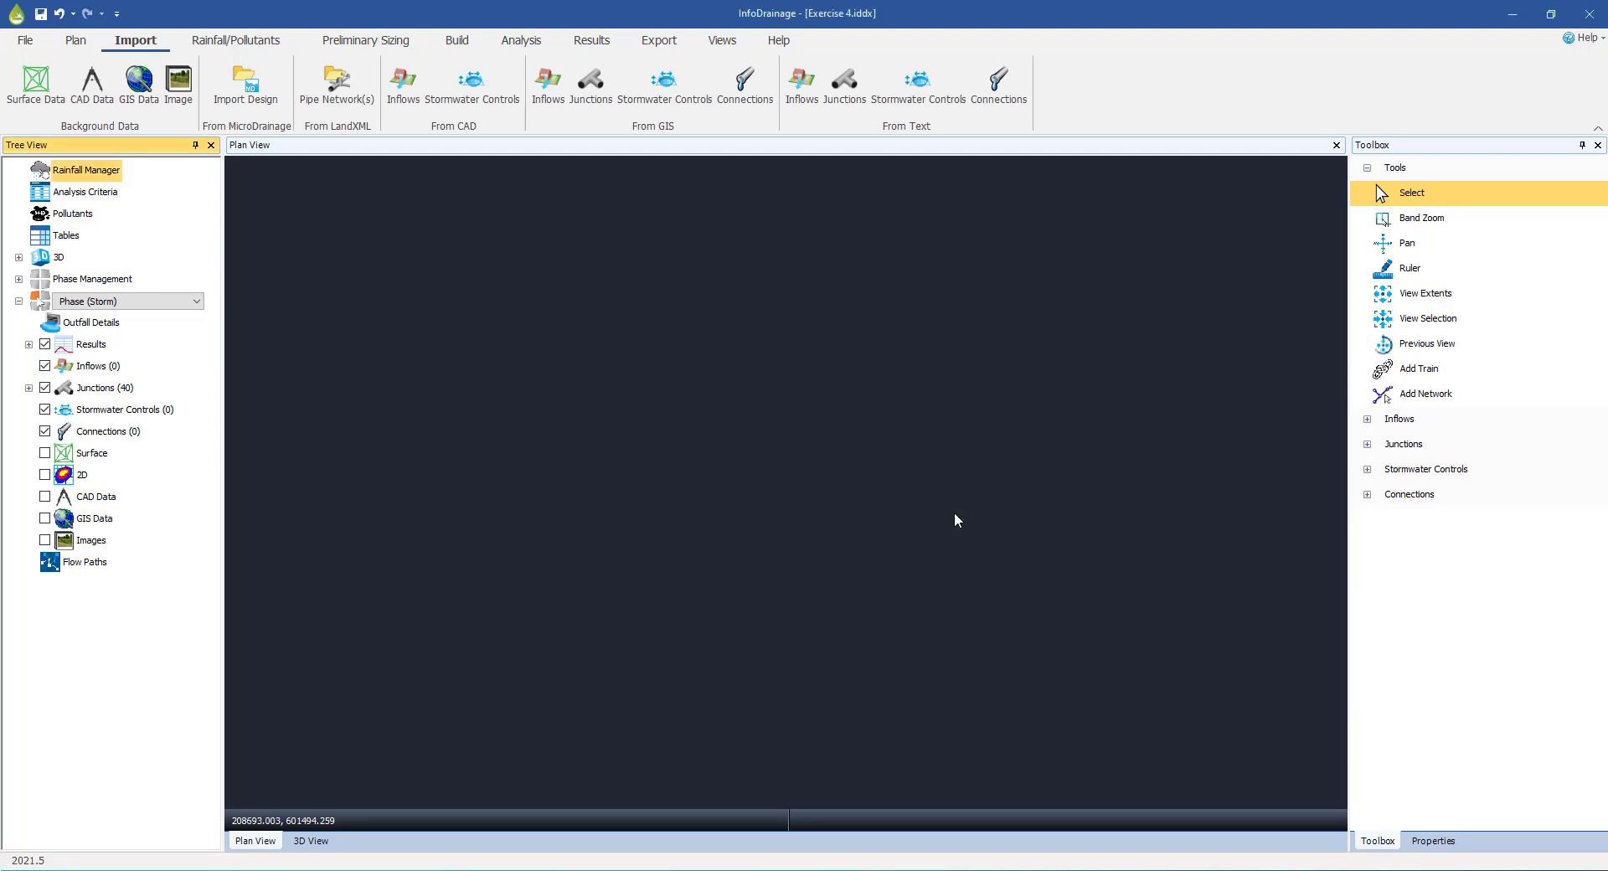
pyautogui.click(29, 388)
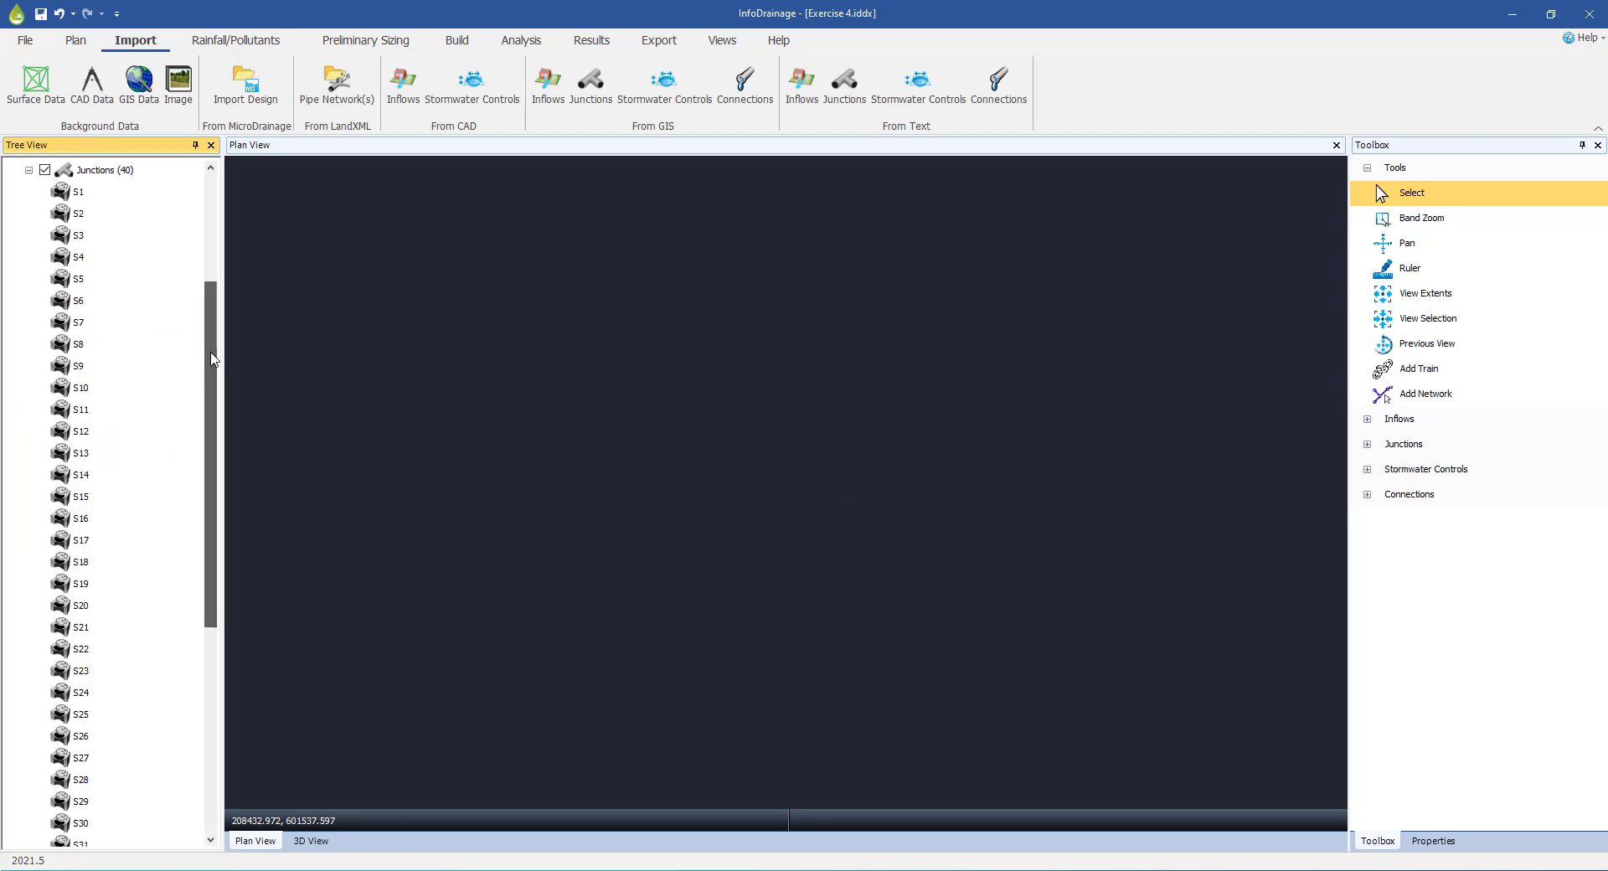
# - Collapse the Junctions branch in the tree and fit the plan view to the extents of the imported manholes
pyautogui.moveTo(211, 358); pyautogui.dragTo(211, 250)
pyautogui.click(29, 388)
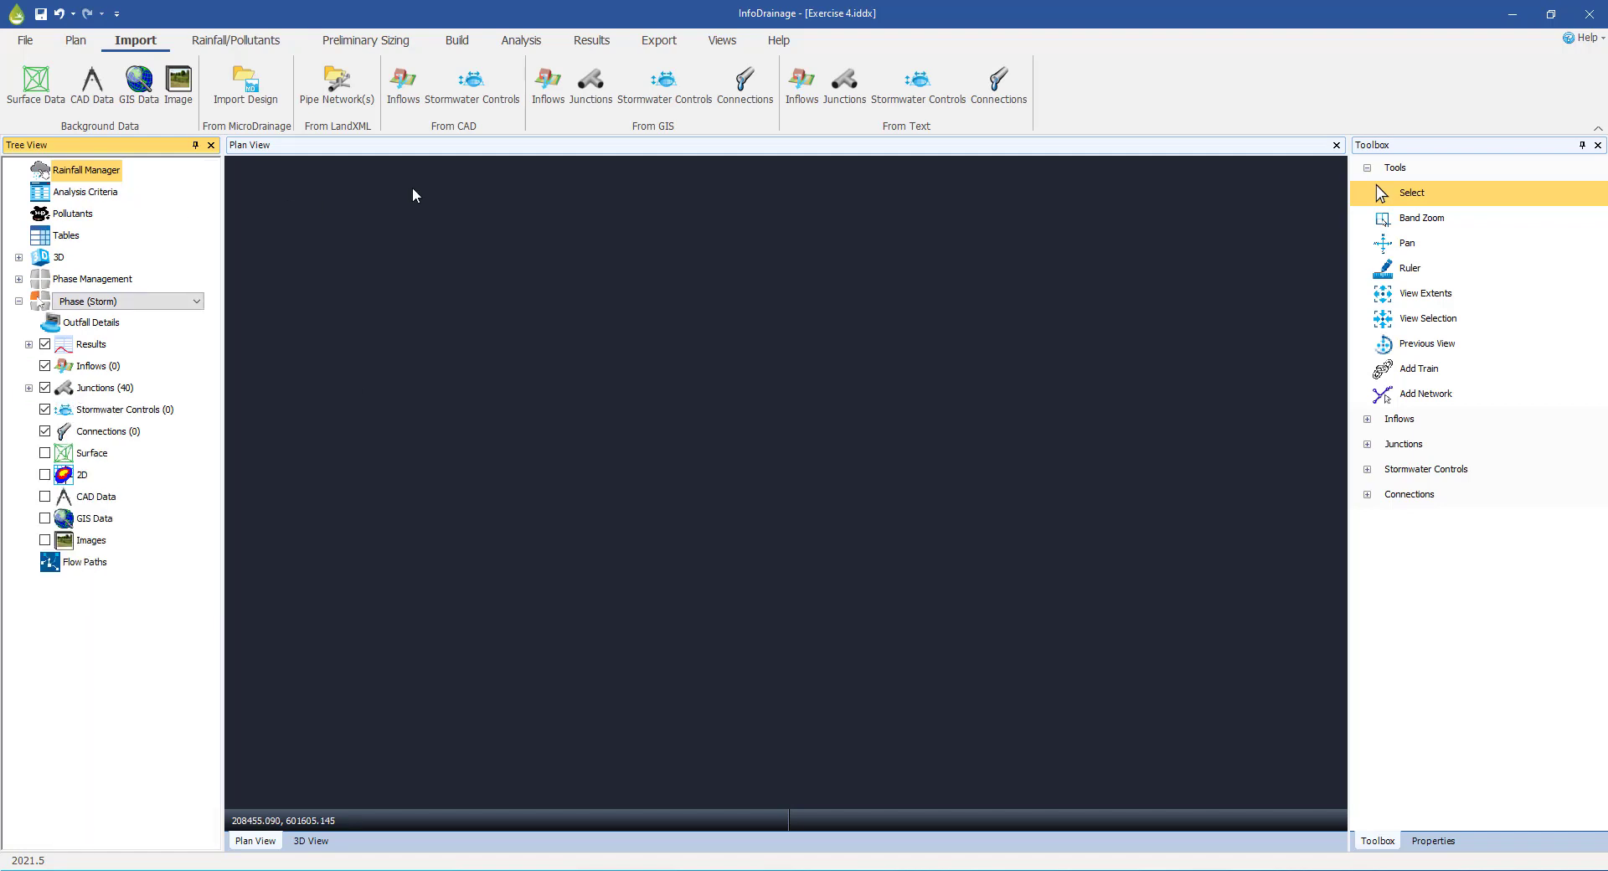
pyautogui.click(1387, 295)
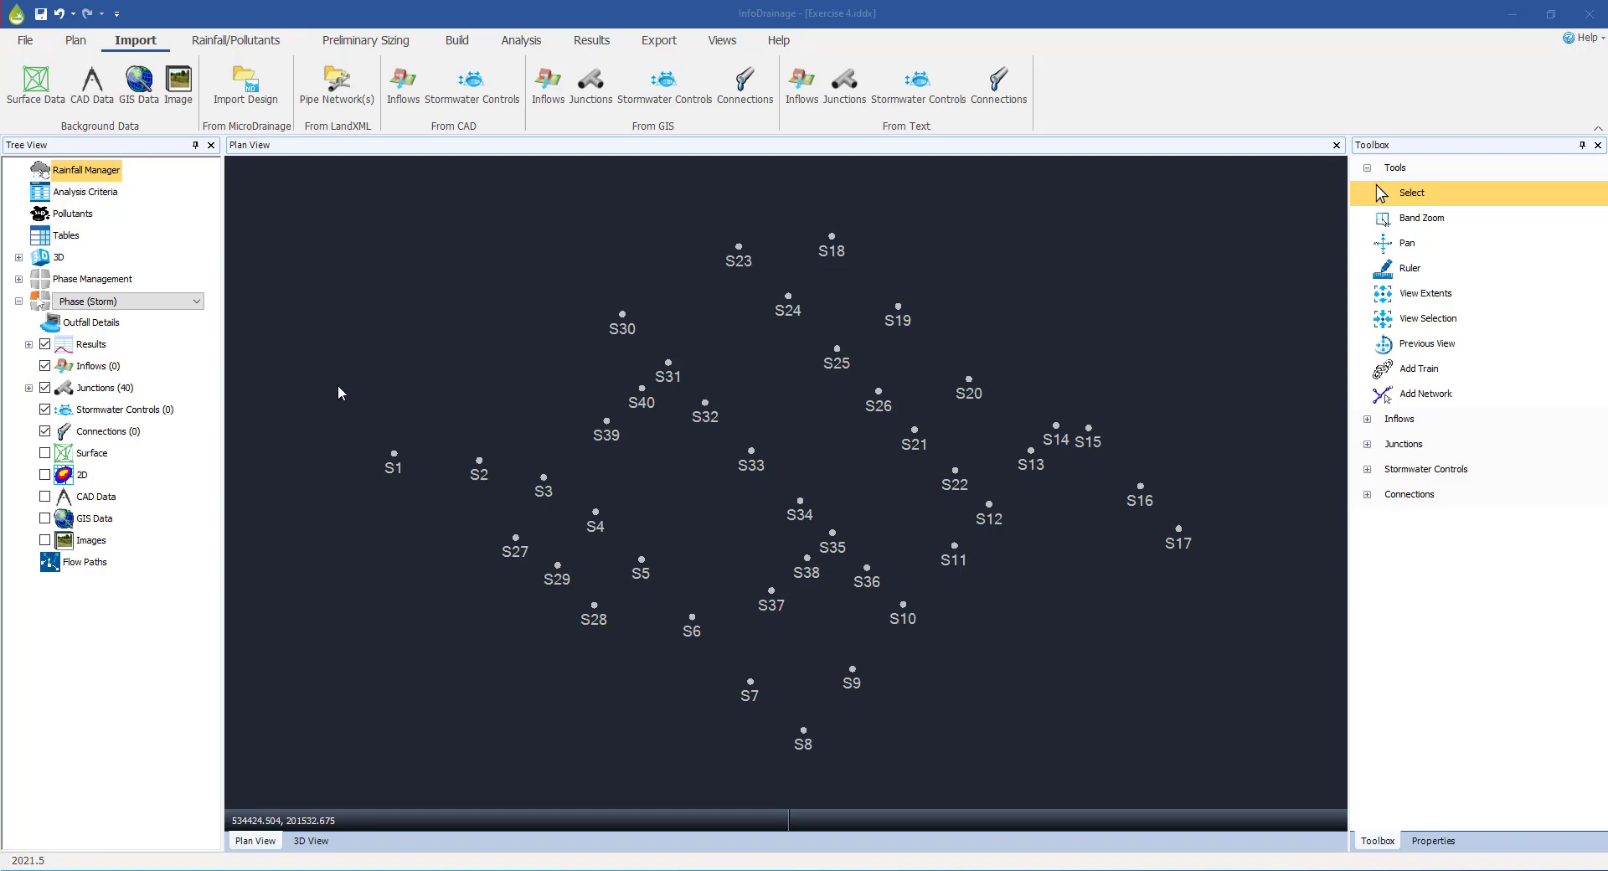
# - Start a GIS import for the connections and choose the Pipes_only-line shapefile from the data folder as its source
pyautogui.rightClick(98, 437)
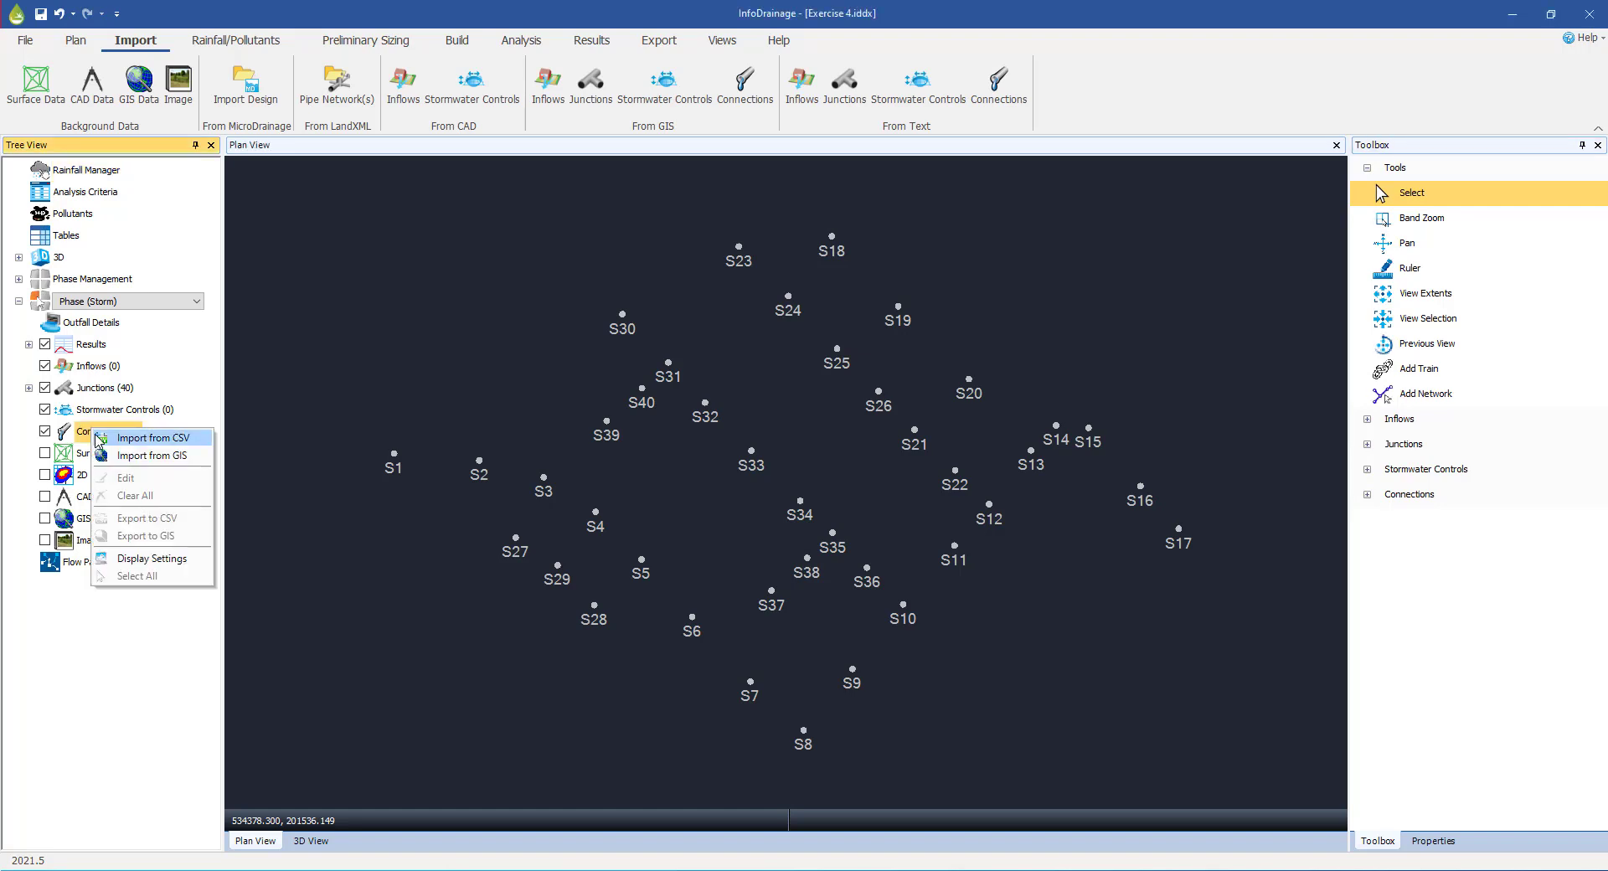
pyautogui.click(144, 457)
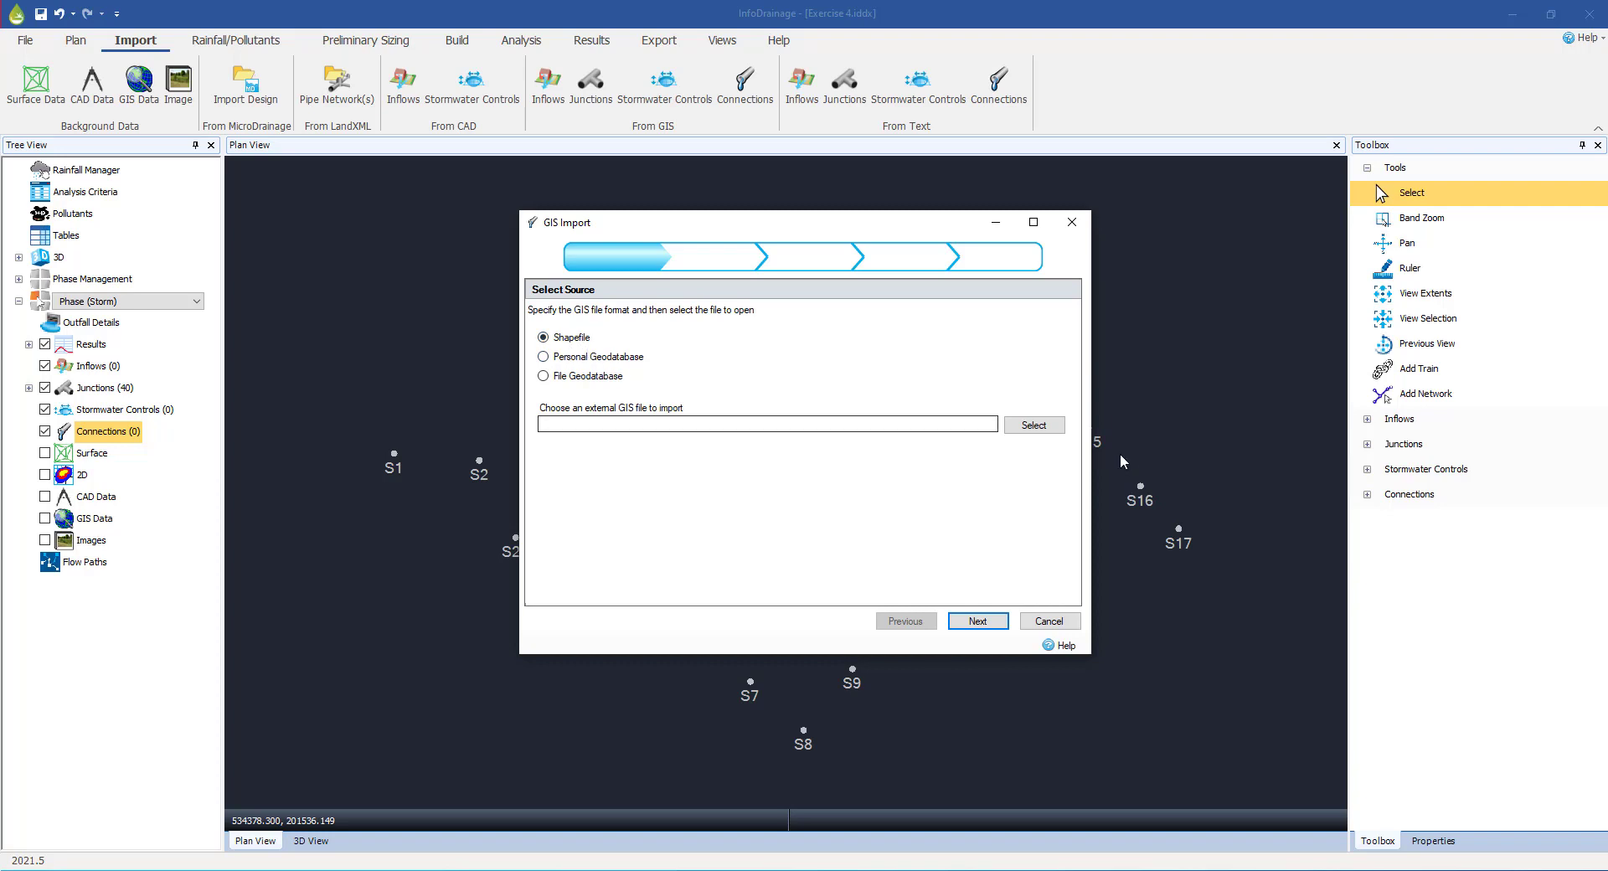
pyautogui.click(1035, 427)
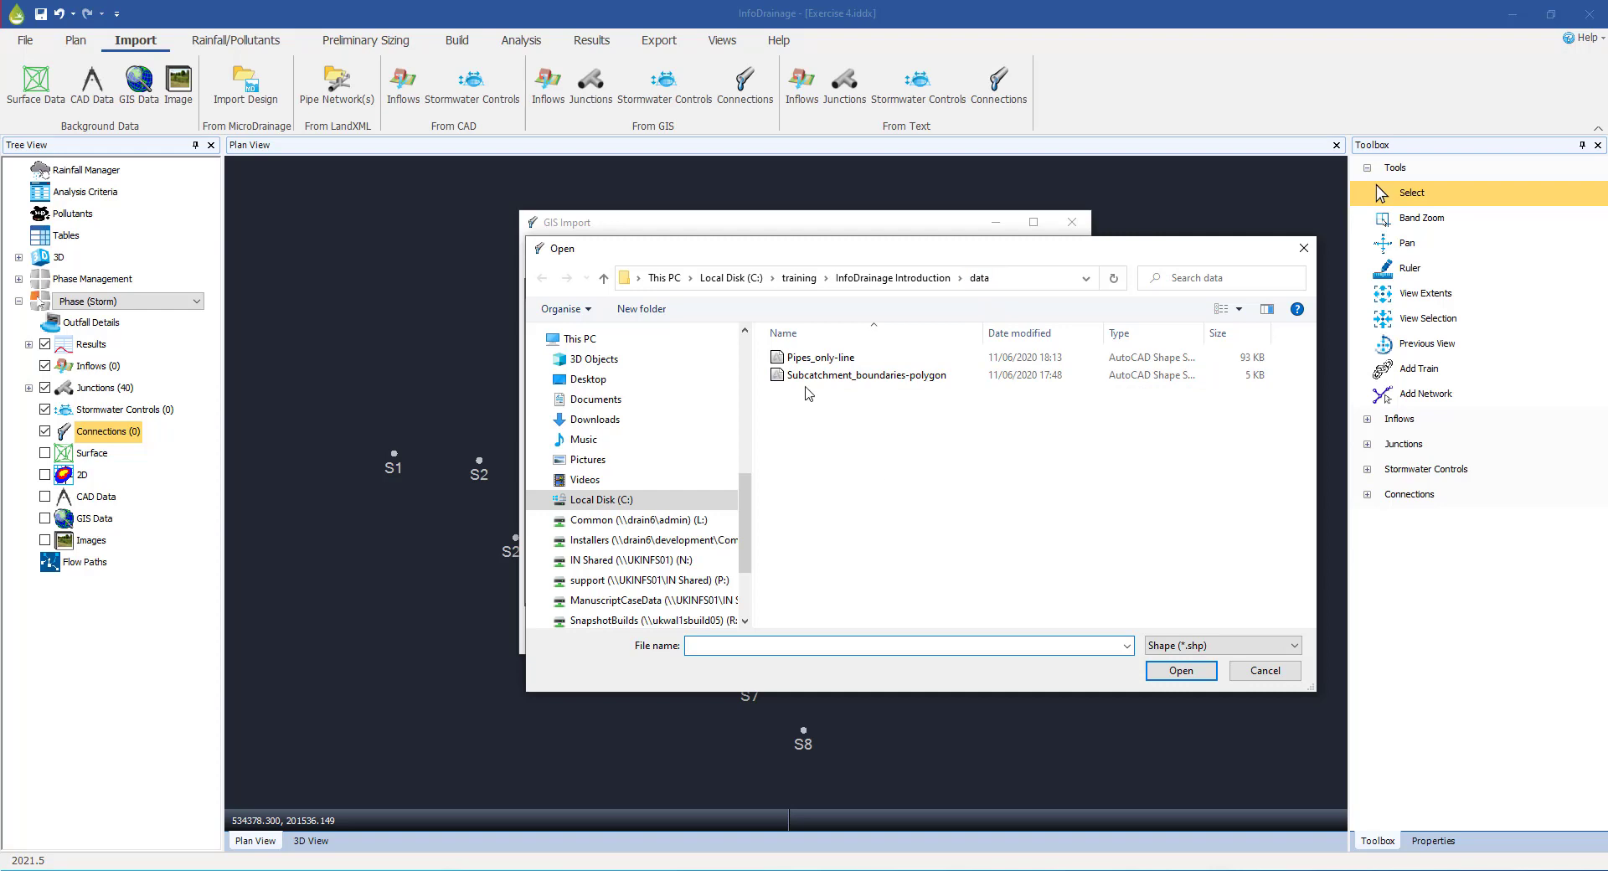
pyautogui.click(821, 358)
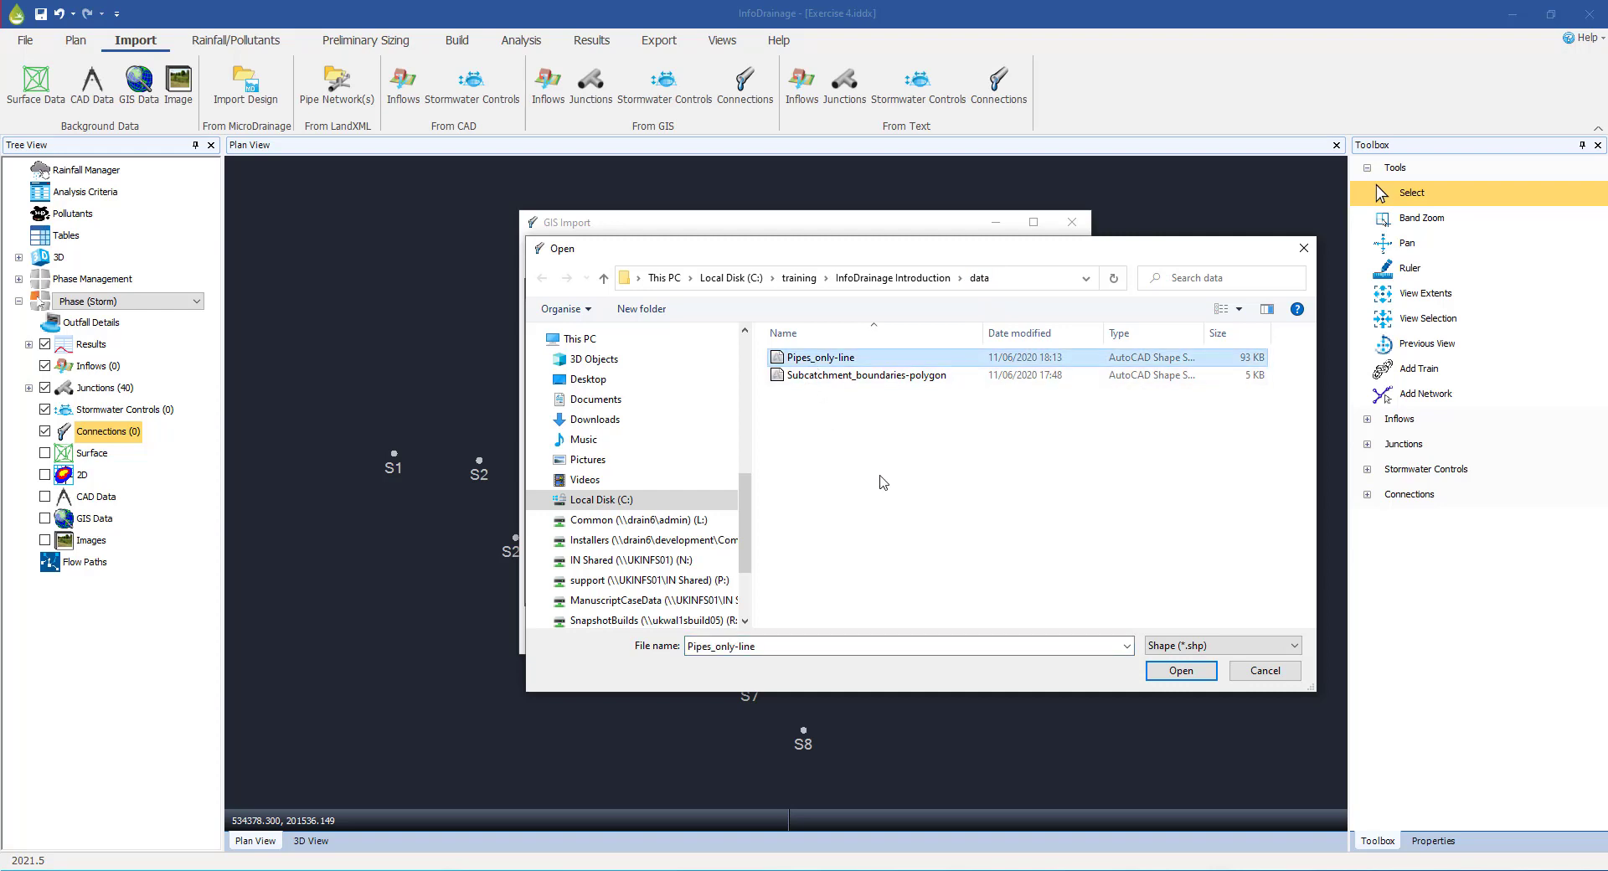
pyautogui.click(1181, 670)
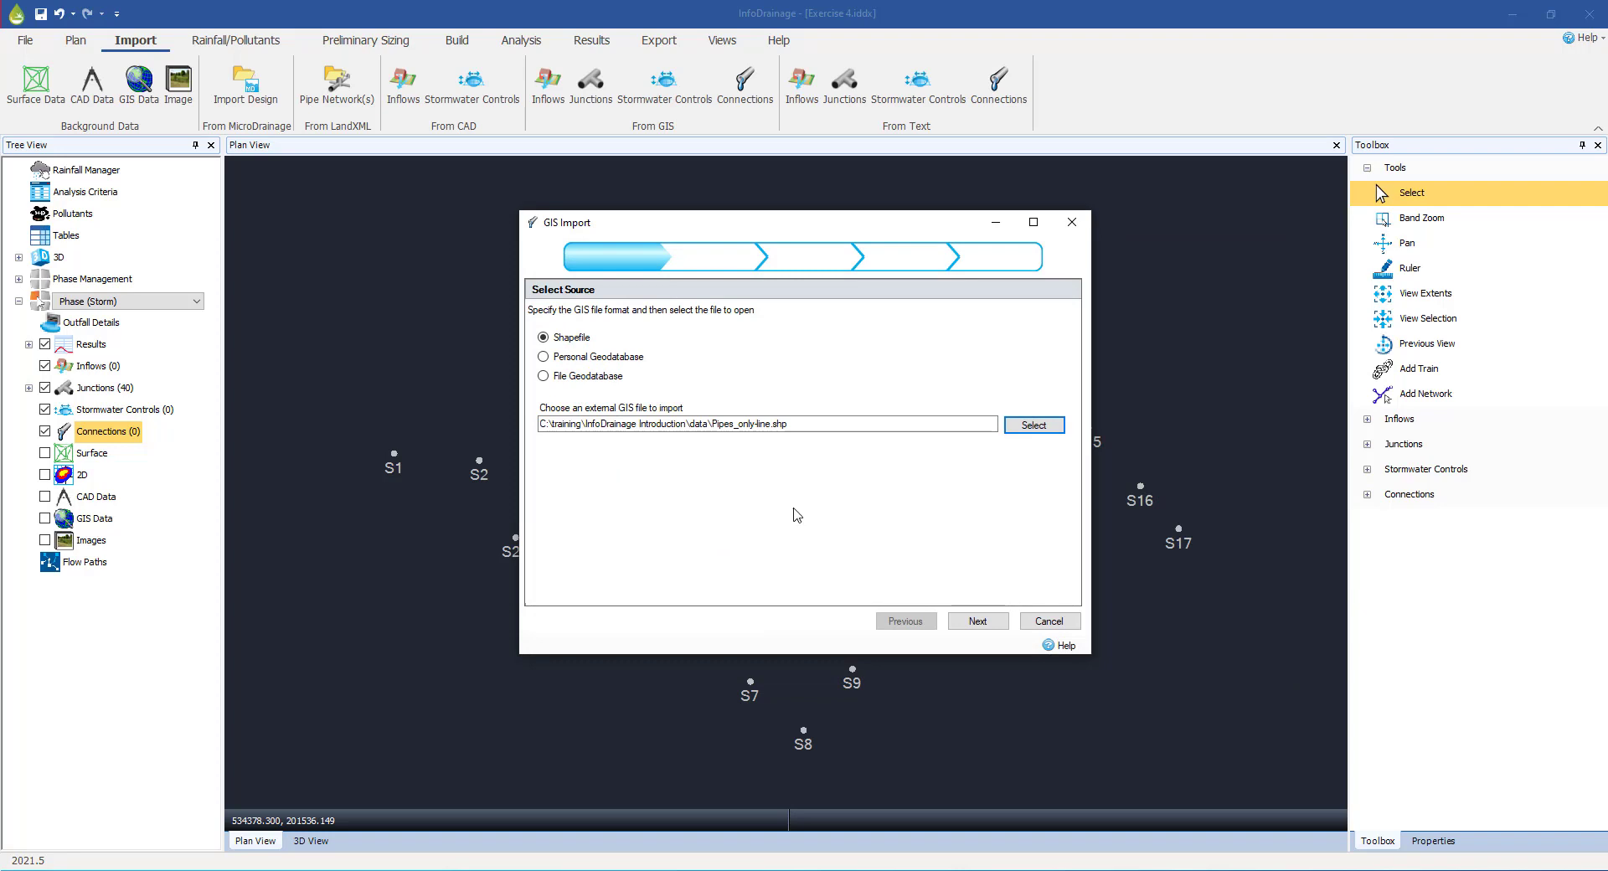
# - Accept the Pipes_only-line table in metres, with the Pipe template for connections and the Manhole template for interim junctions
pyautogui.click(978, 622)
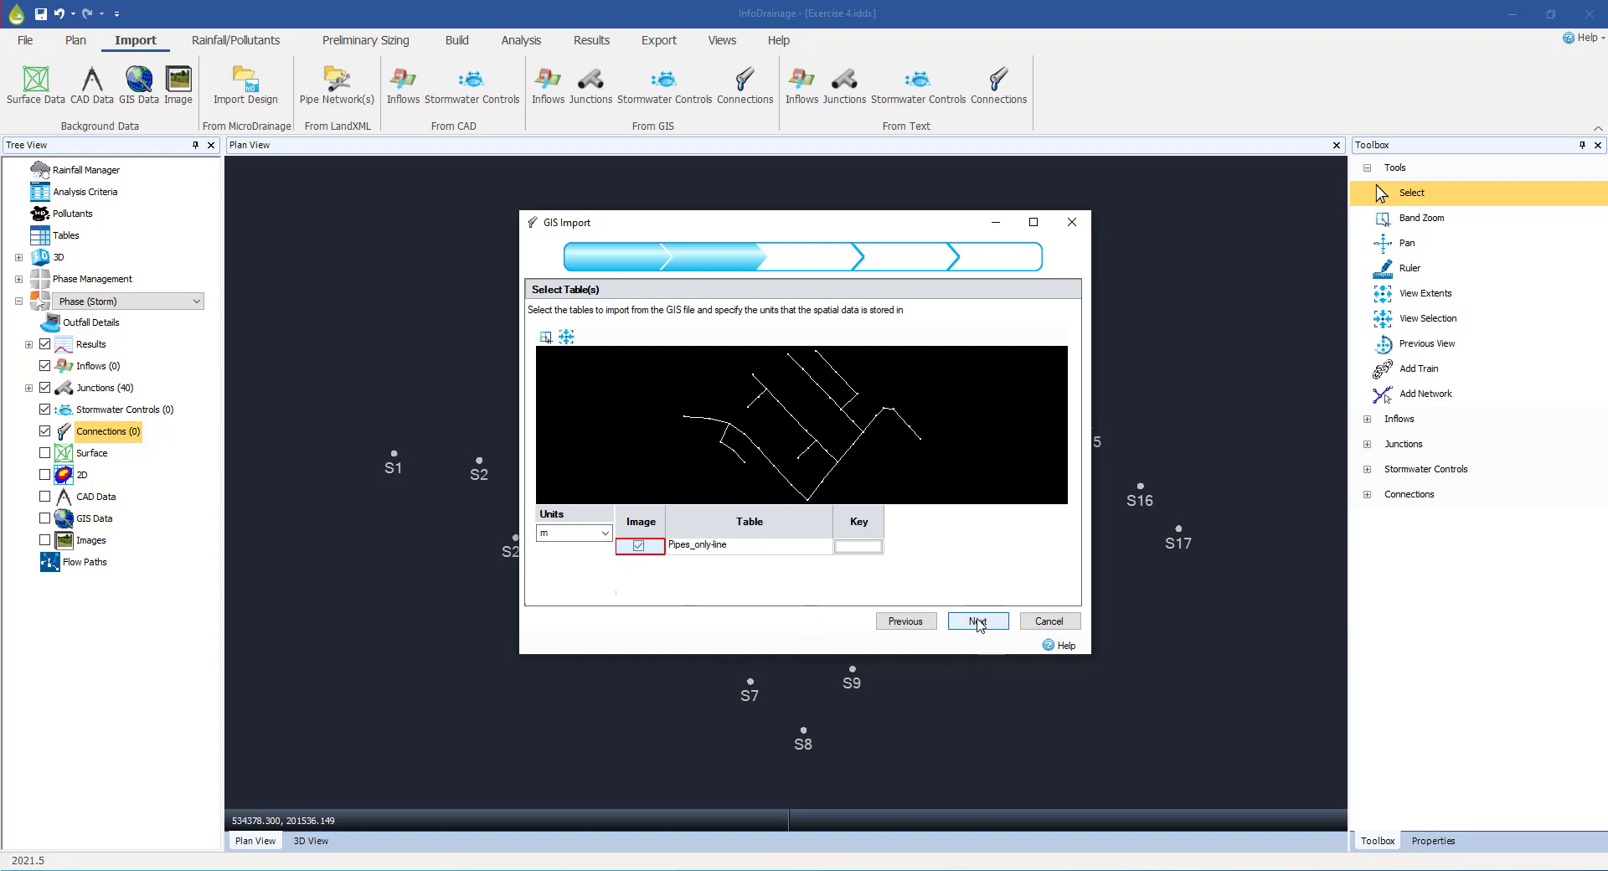
pyautogui.click(977, 621)
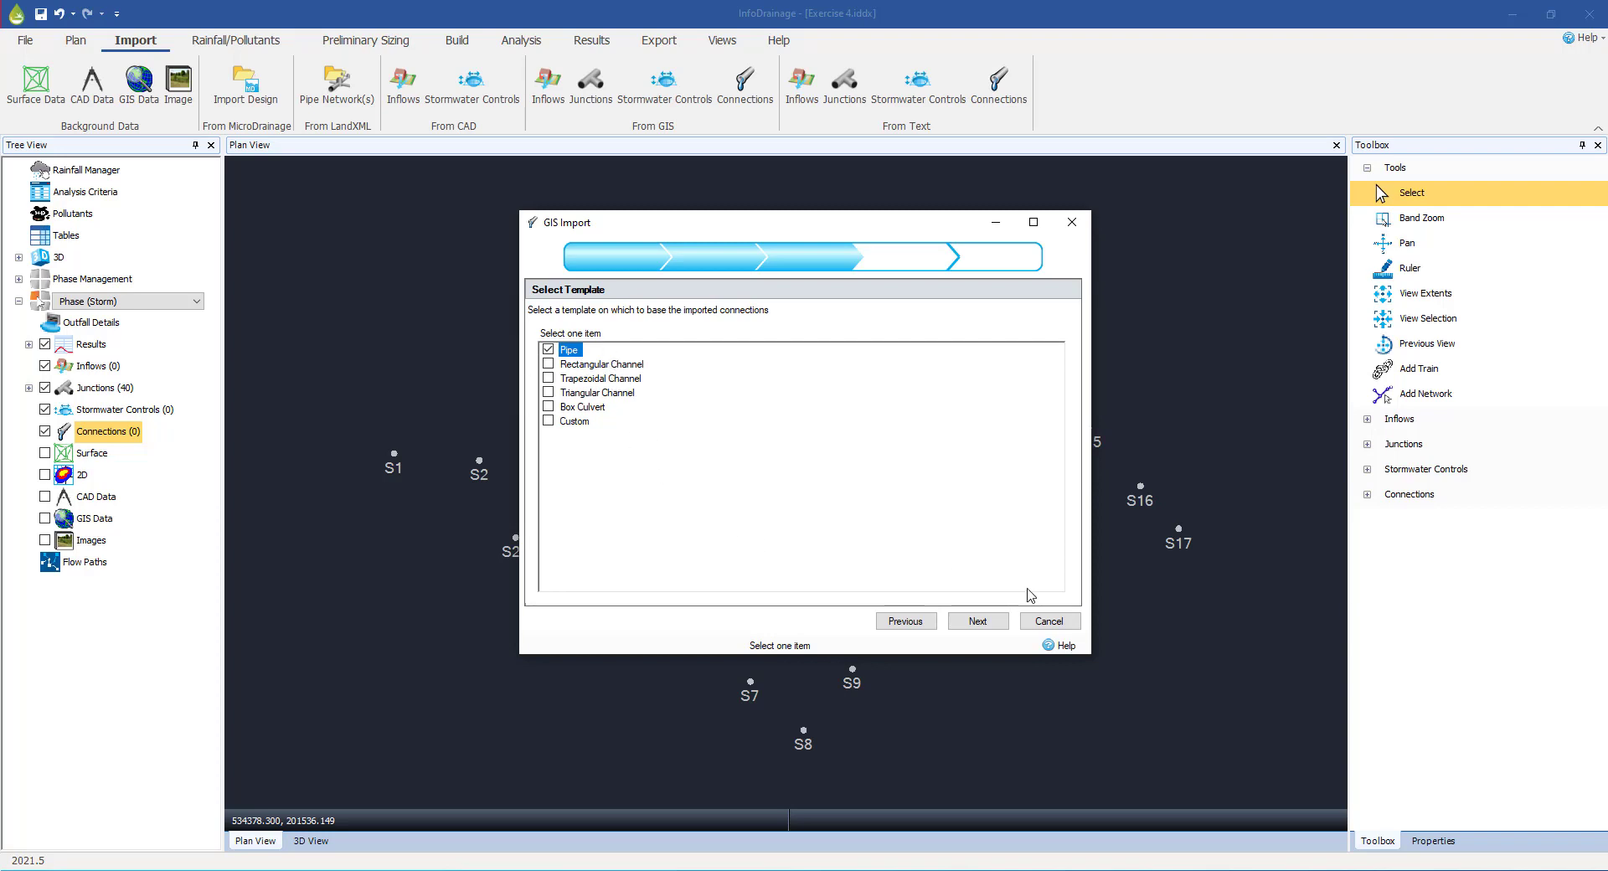
pyautogui.click(975, 624)
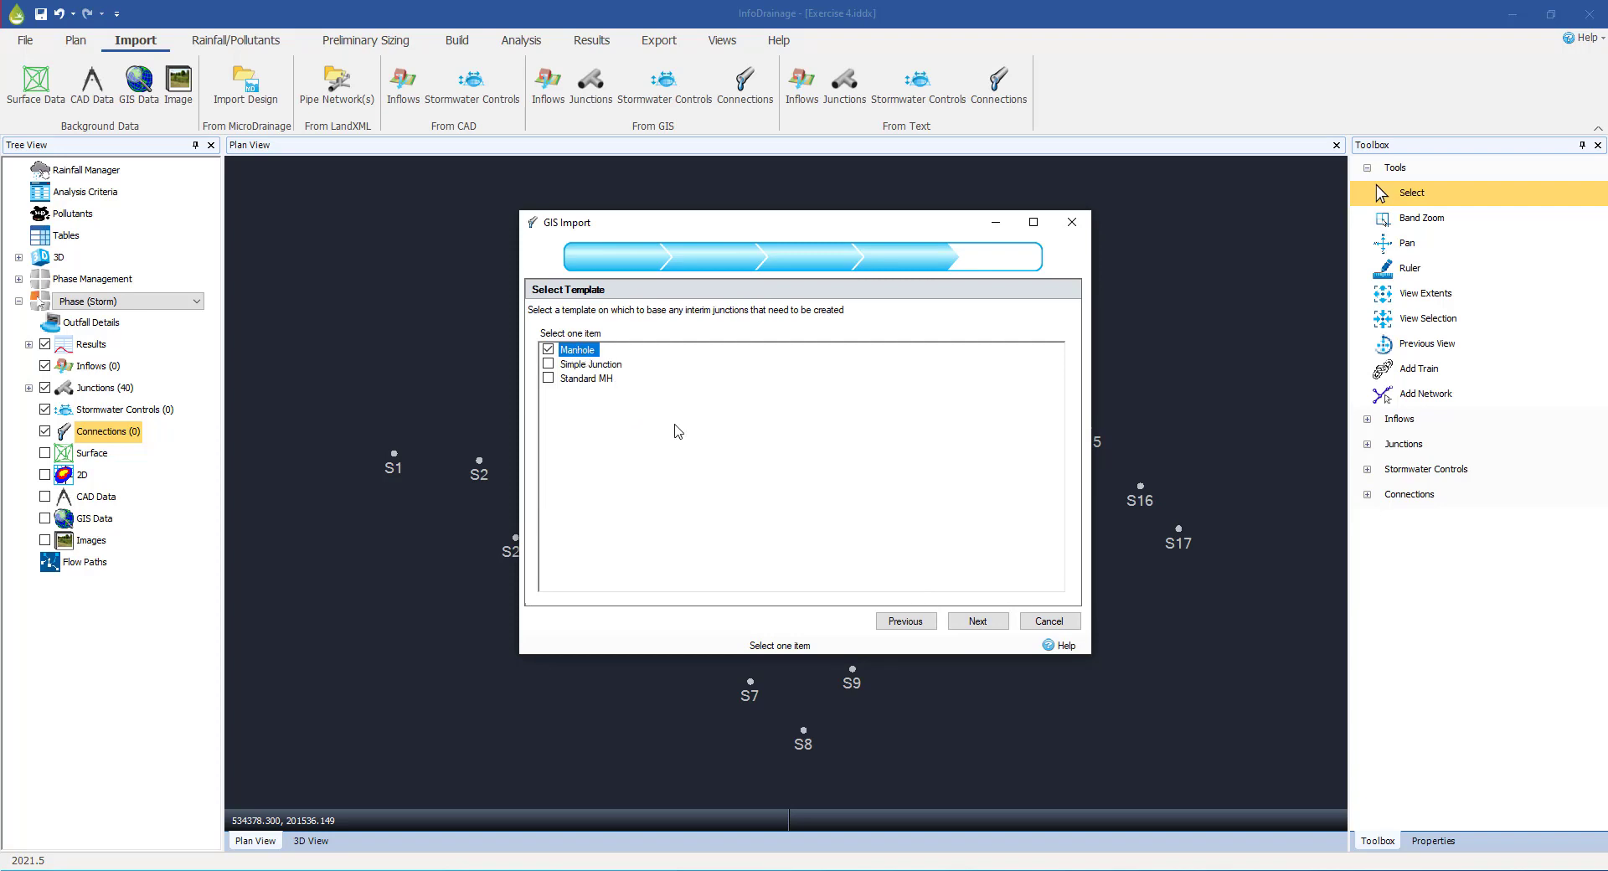
pyautogui.click(976, 621)
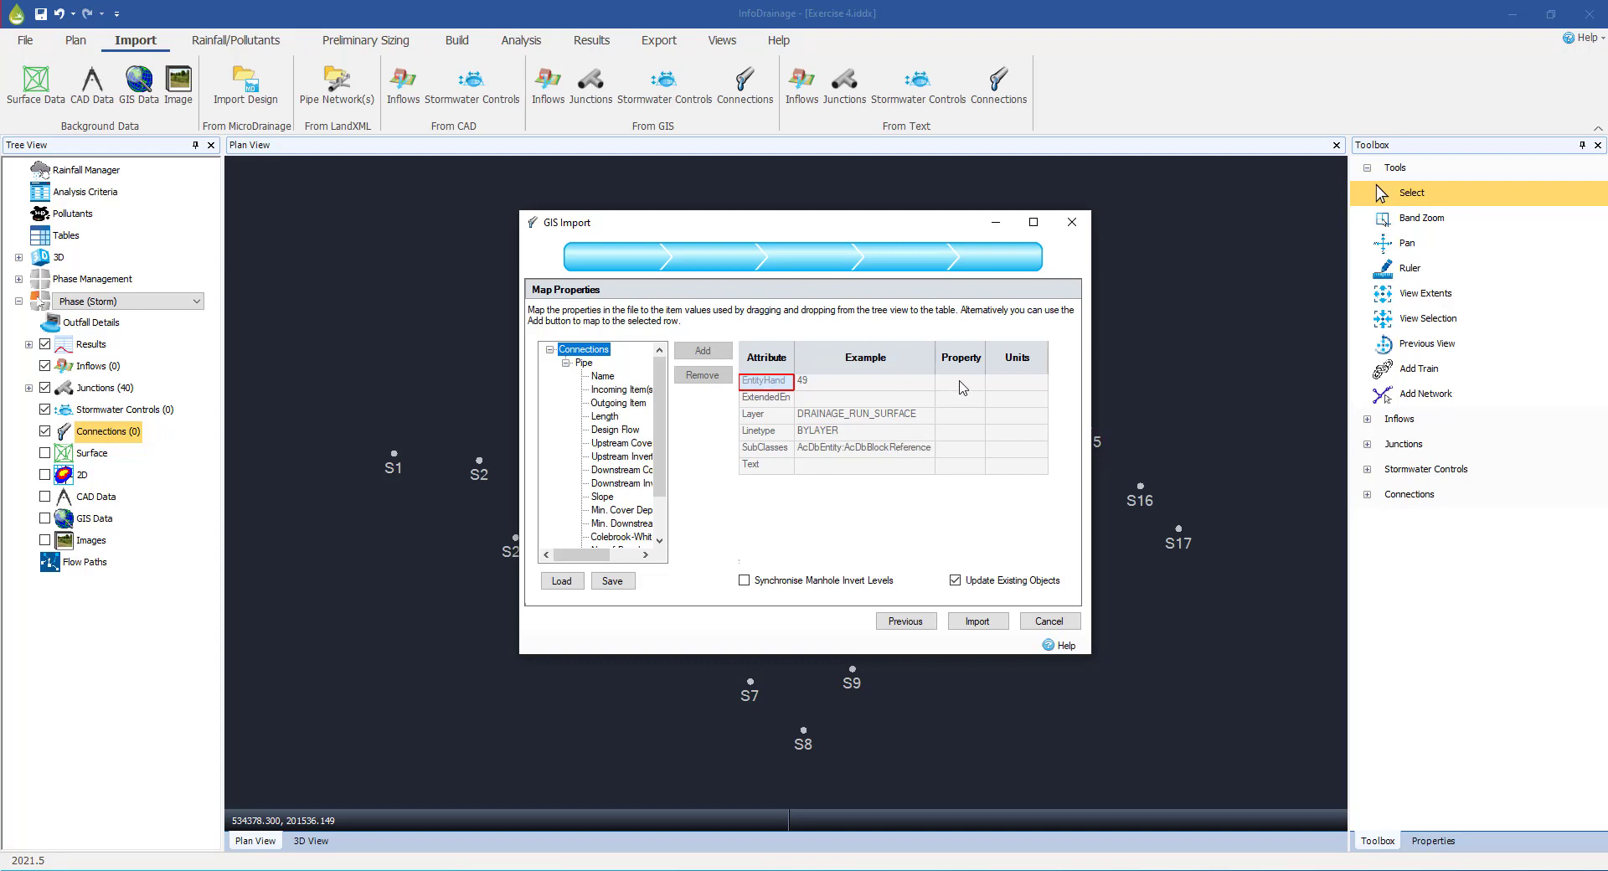
# - Import the connections without mapping any properties, and review the pipe between S3 and S4 in the Connections table
pyautogui.moveTo(854, 224); pyautogui.dragTo(1094, 243)
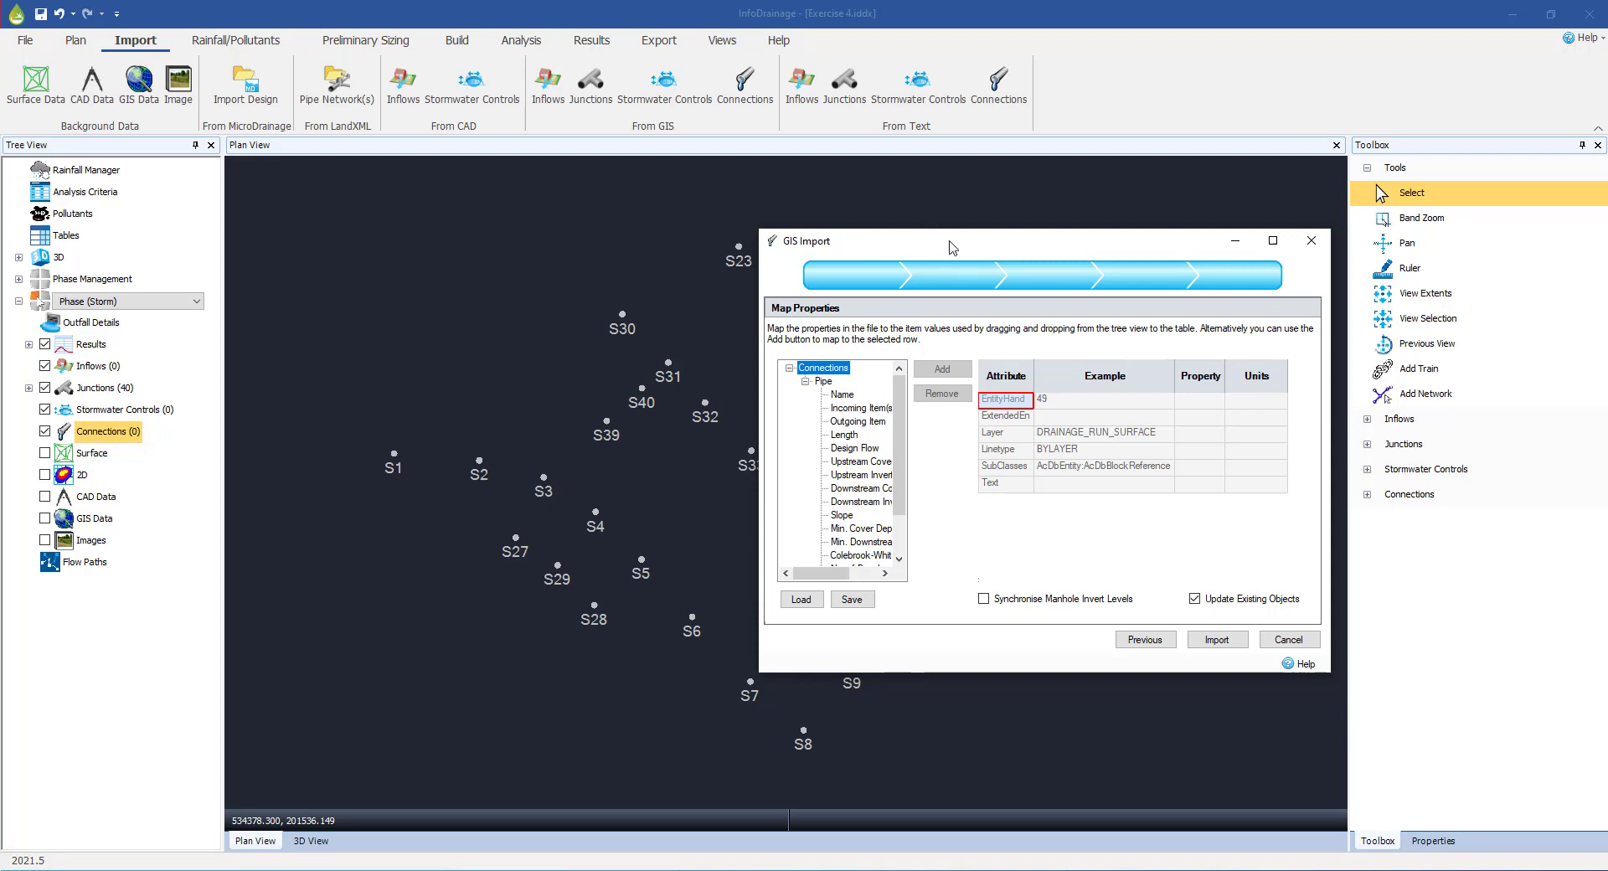
pyautogui.moveTo(952, 247); pyautogui.dragTo(806, 222)
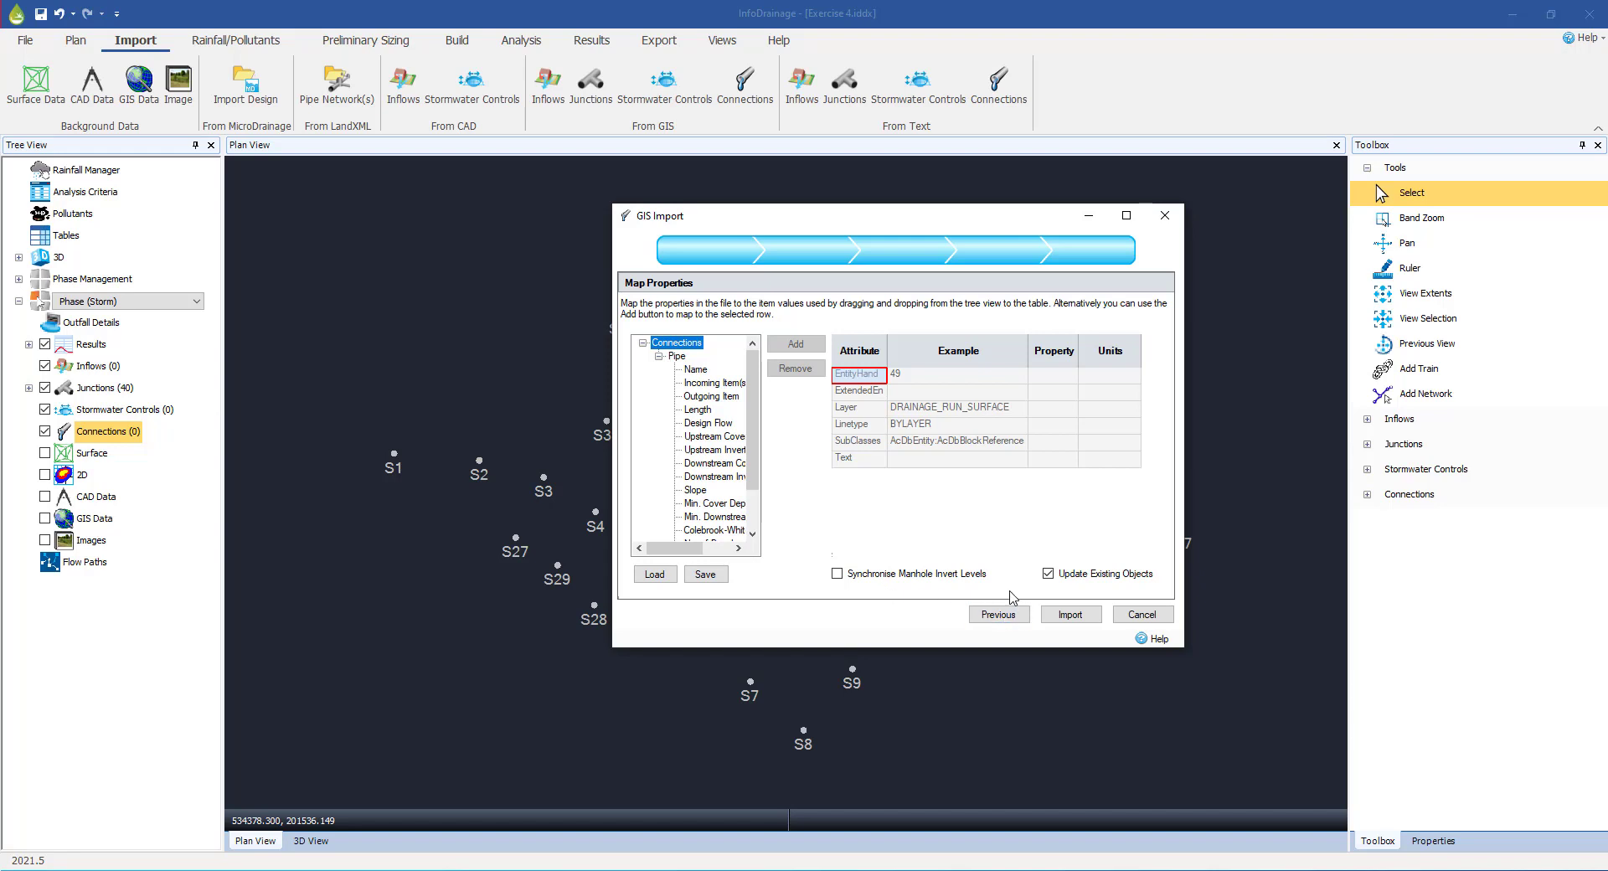
pyautogui.click(1069, 615)
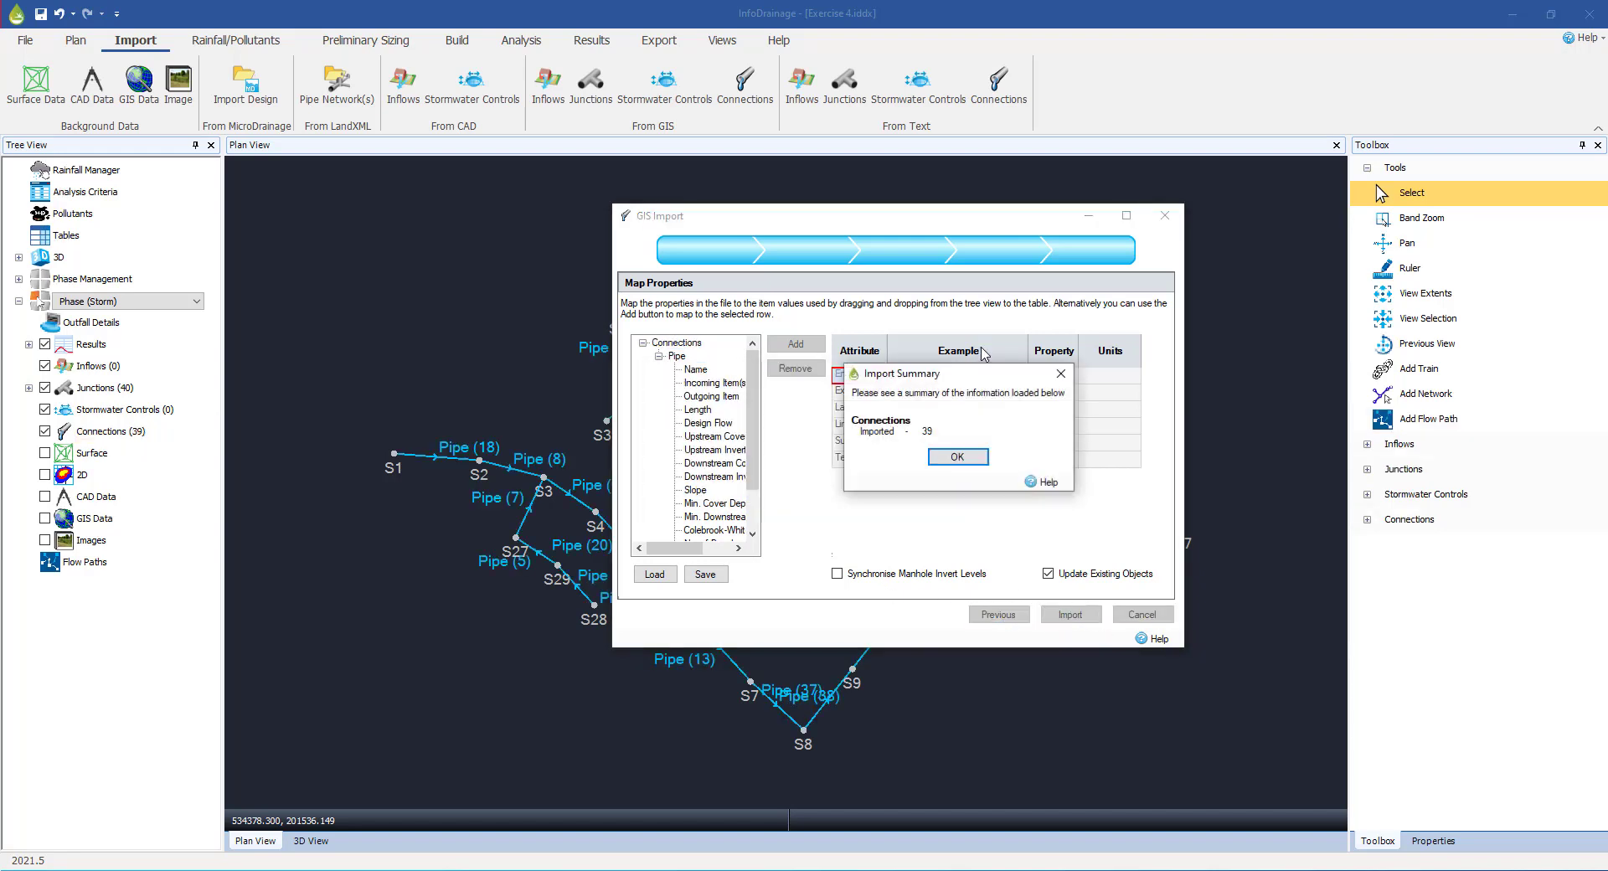
pyautogui.click(956, 457)
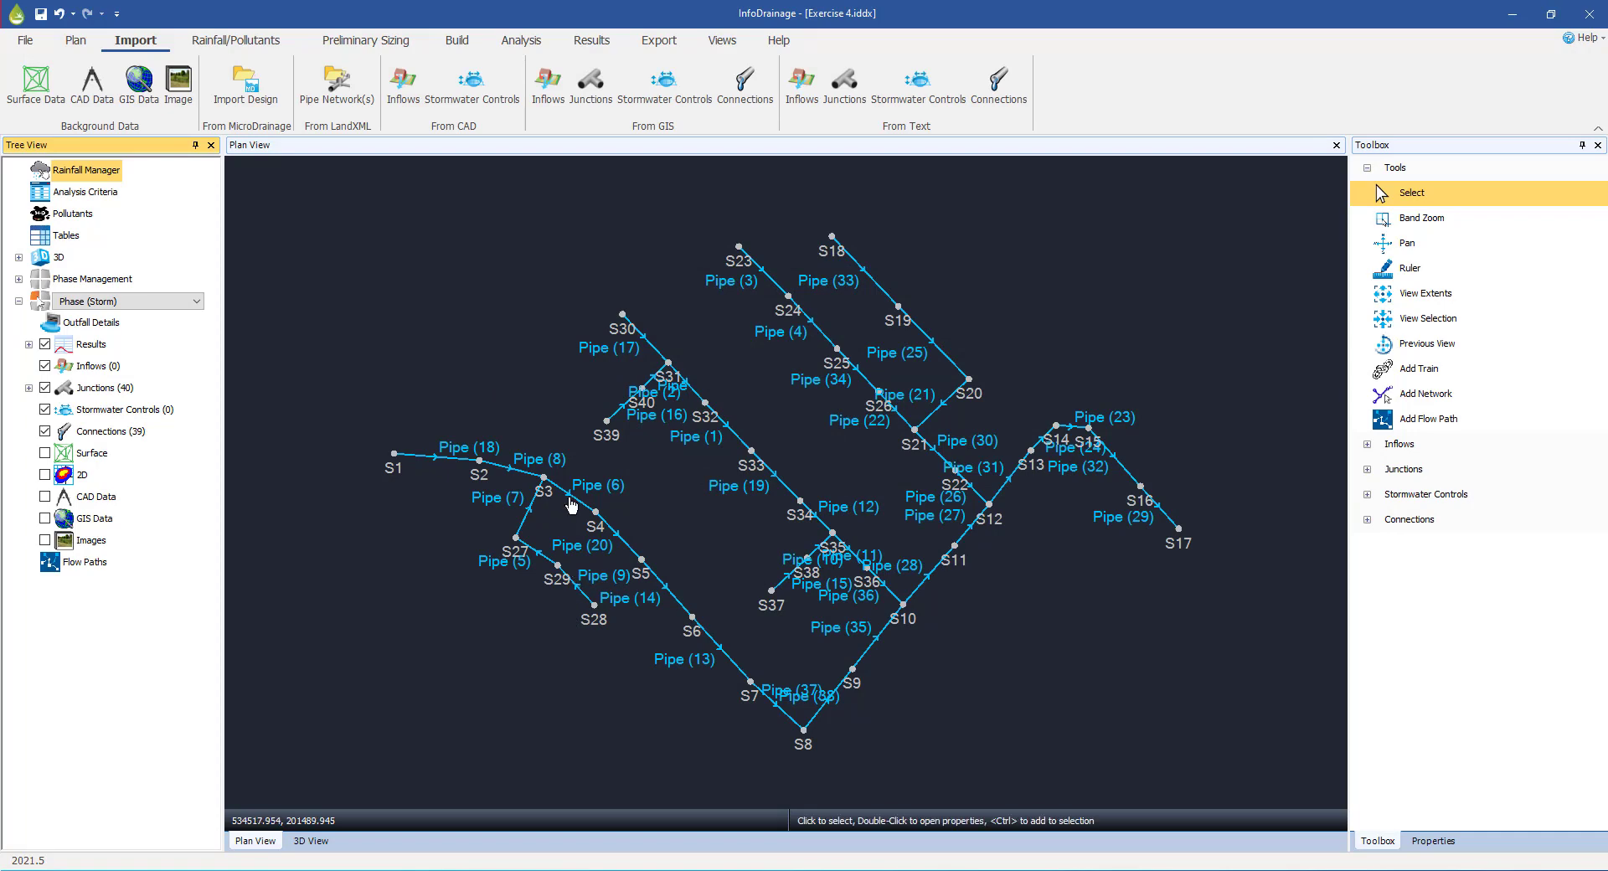
pyautogui.doubleClick(570, 499)
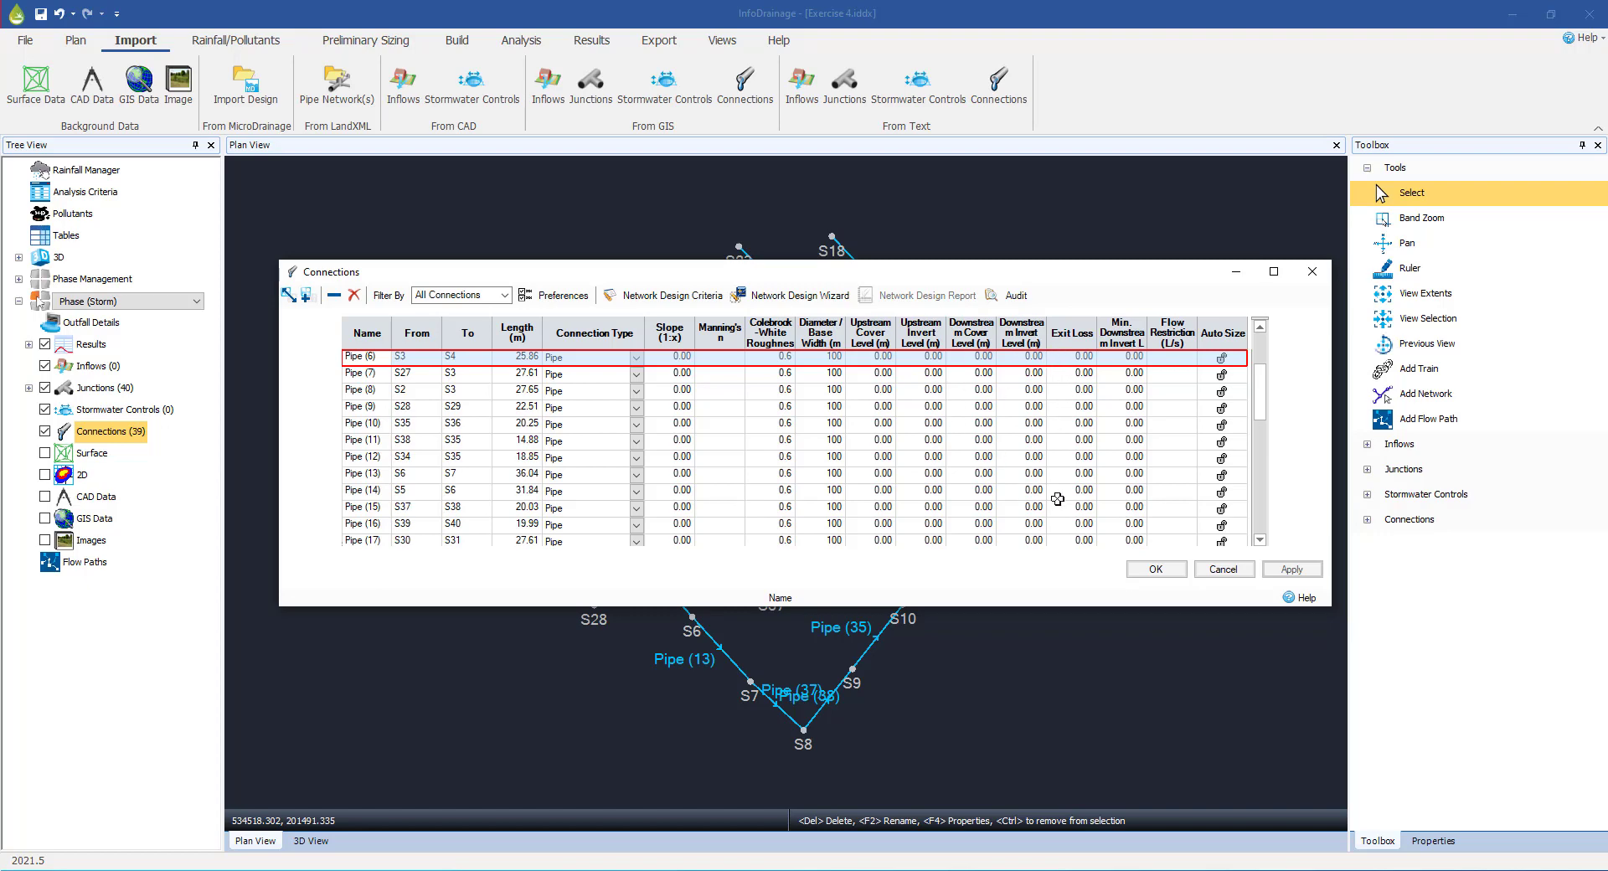
pyautogui.click(1221, 569)
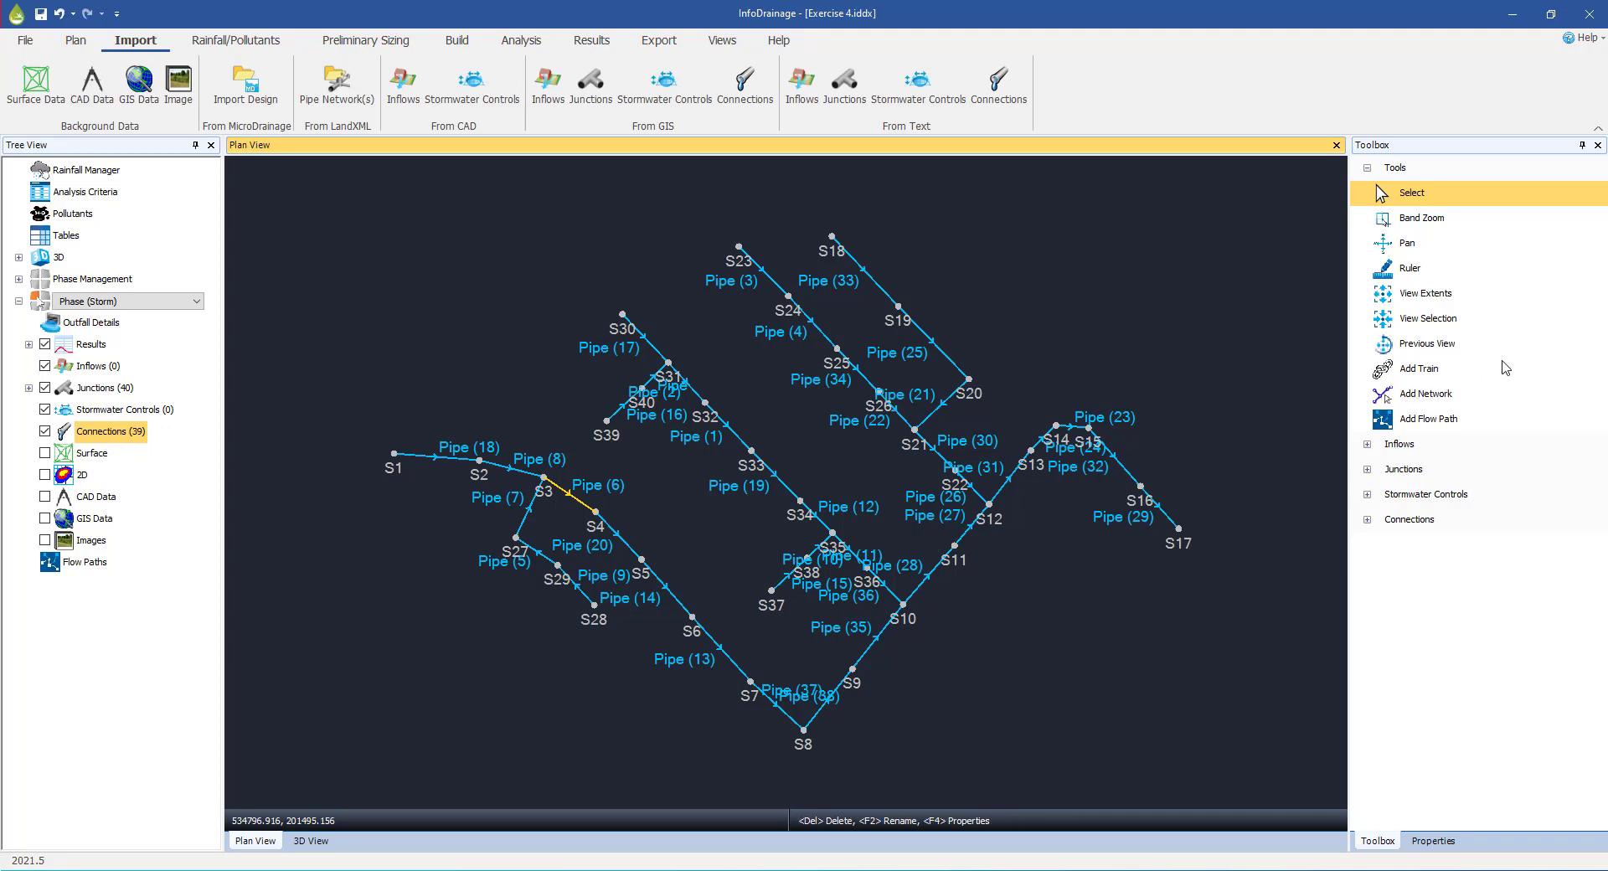
# - Start a GIS import for the inflows and choose the Subcatchment_boundaries-polygon shapefile as its source
pyautogui.rightClick(90, 370)
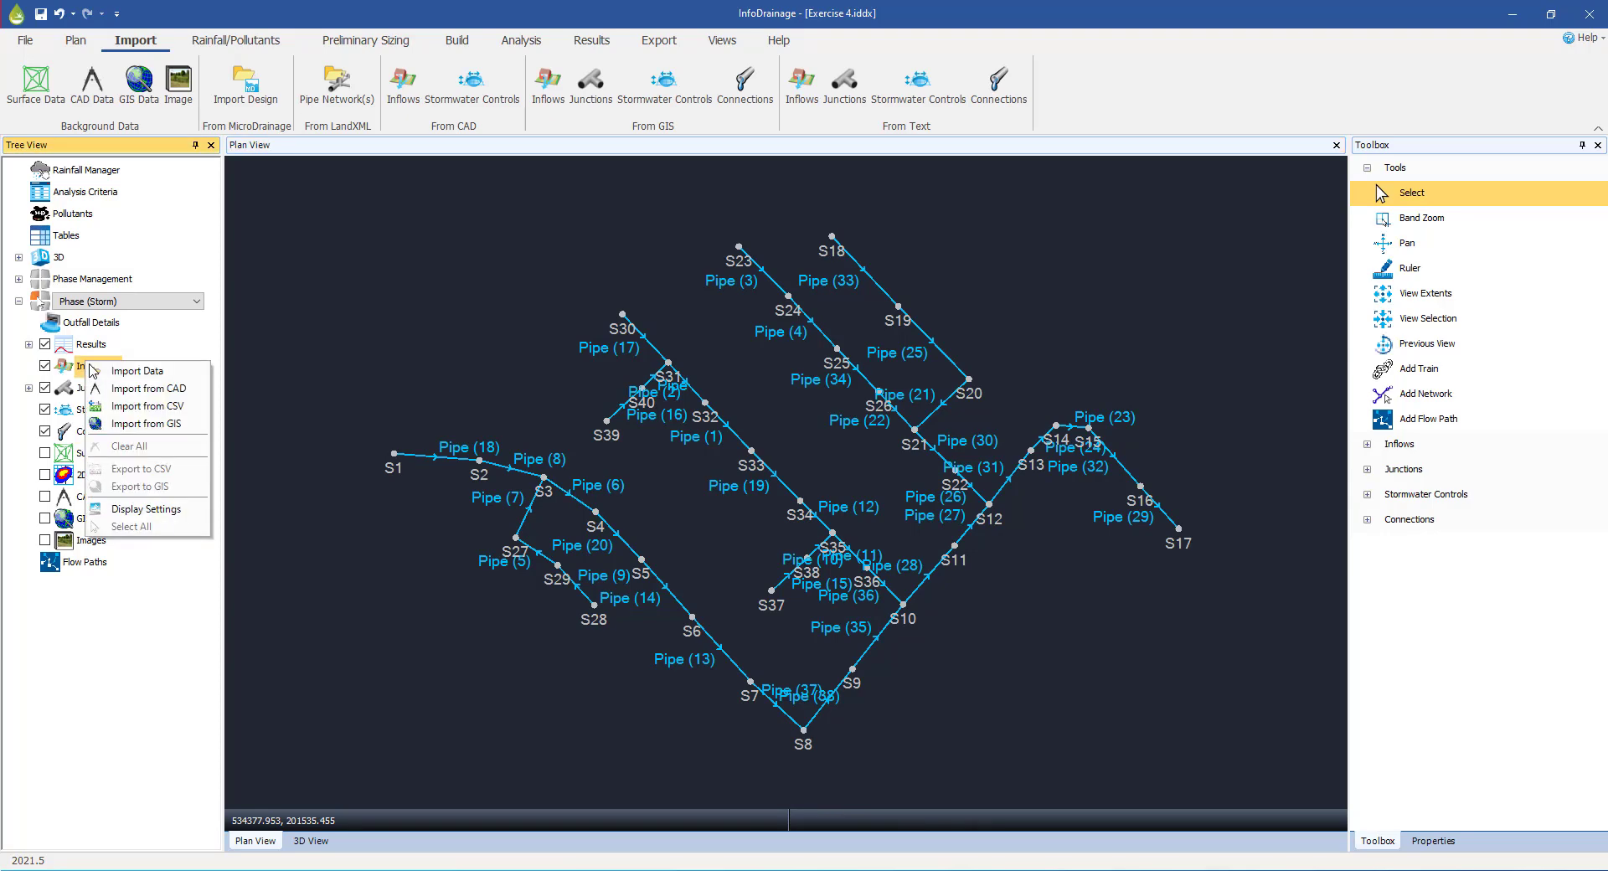
pyautogui.click(151, 425)
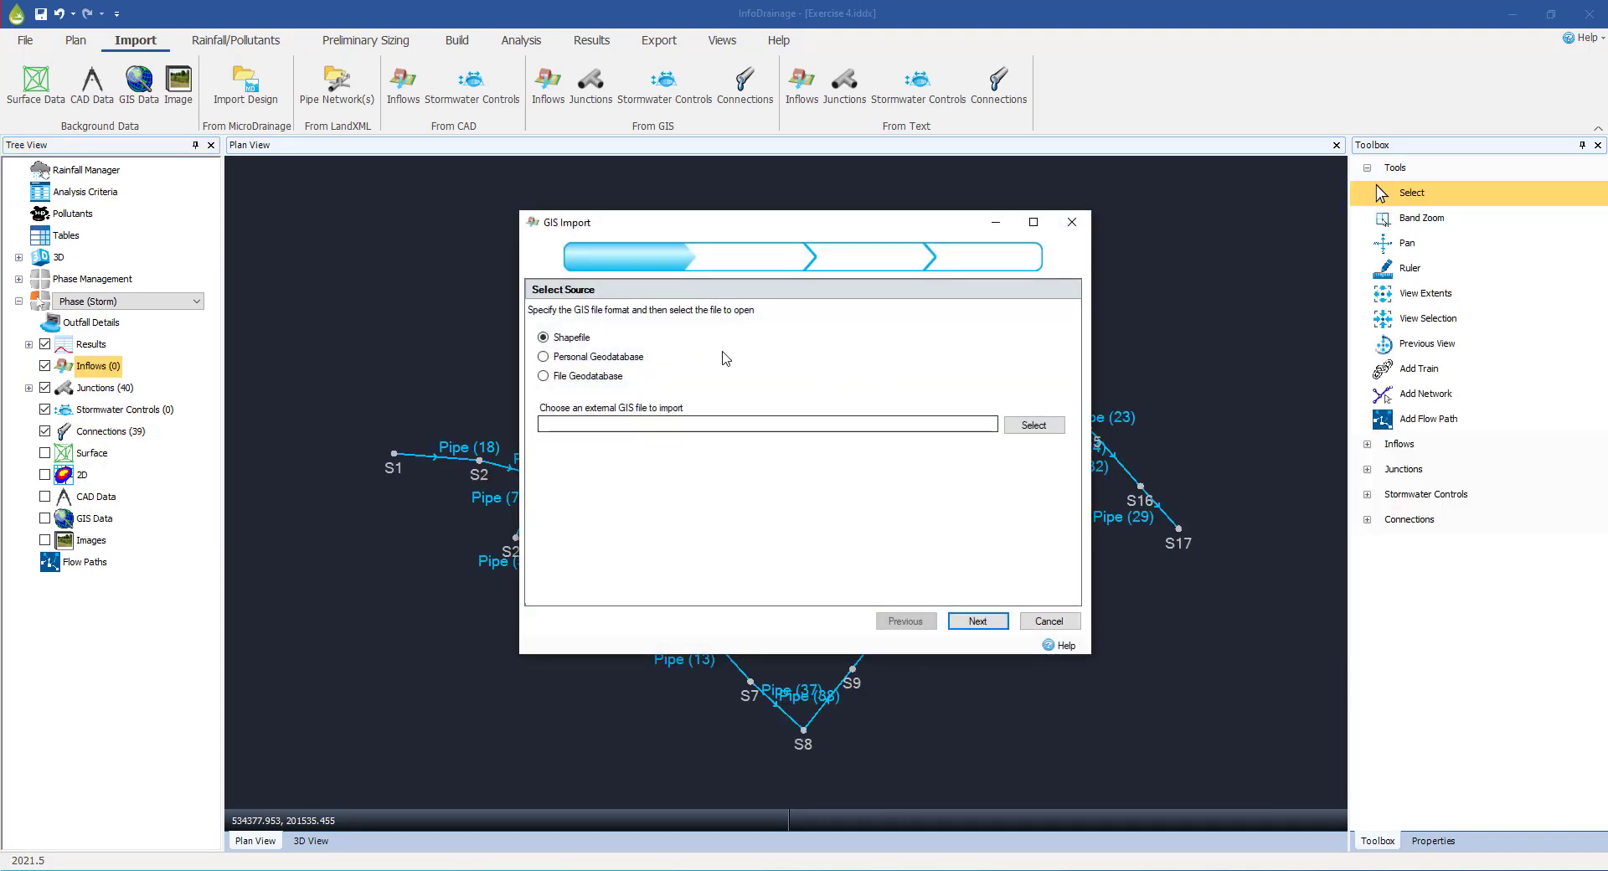
pyautogui.click(1033, 425)
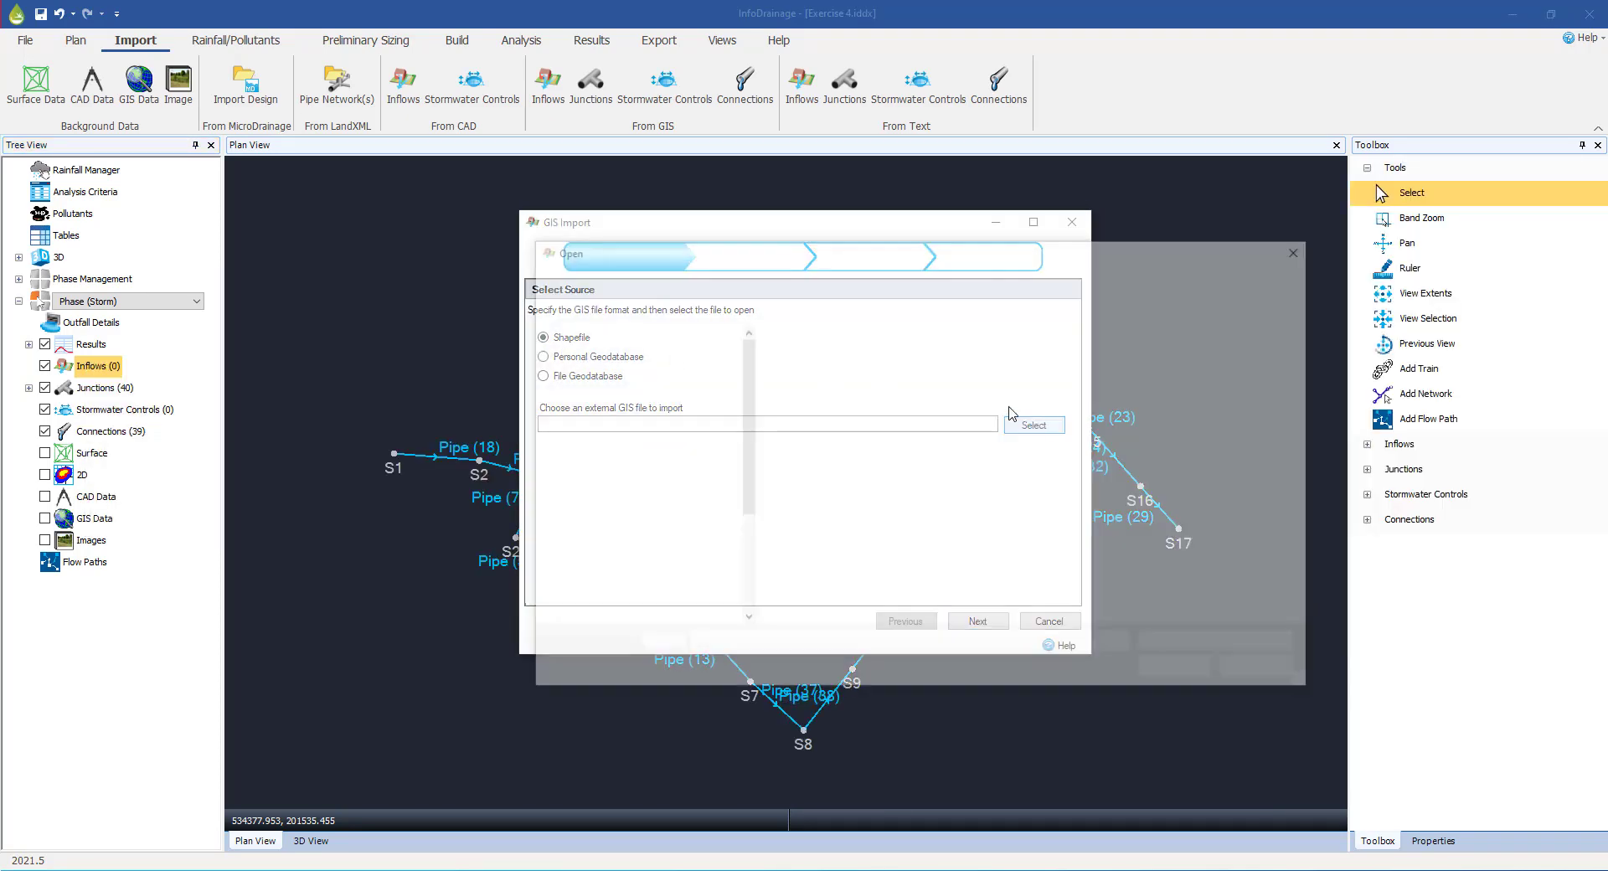
pyautogui.click(835, 376)
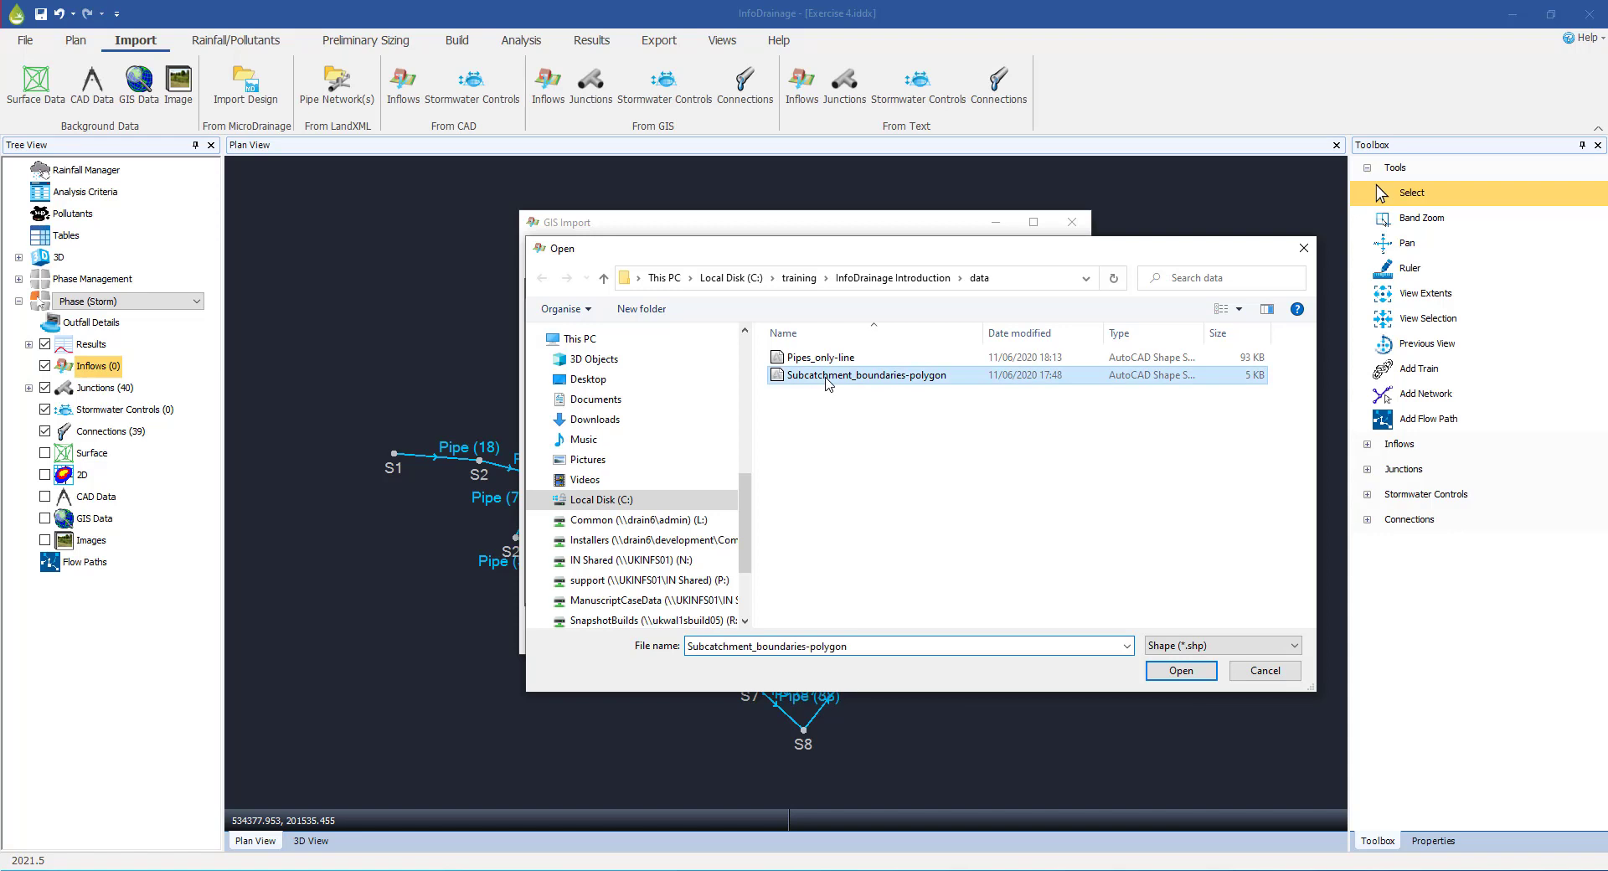
pyautogui.click(1179, 670)
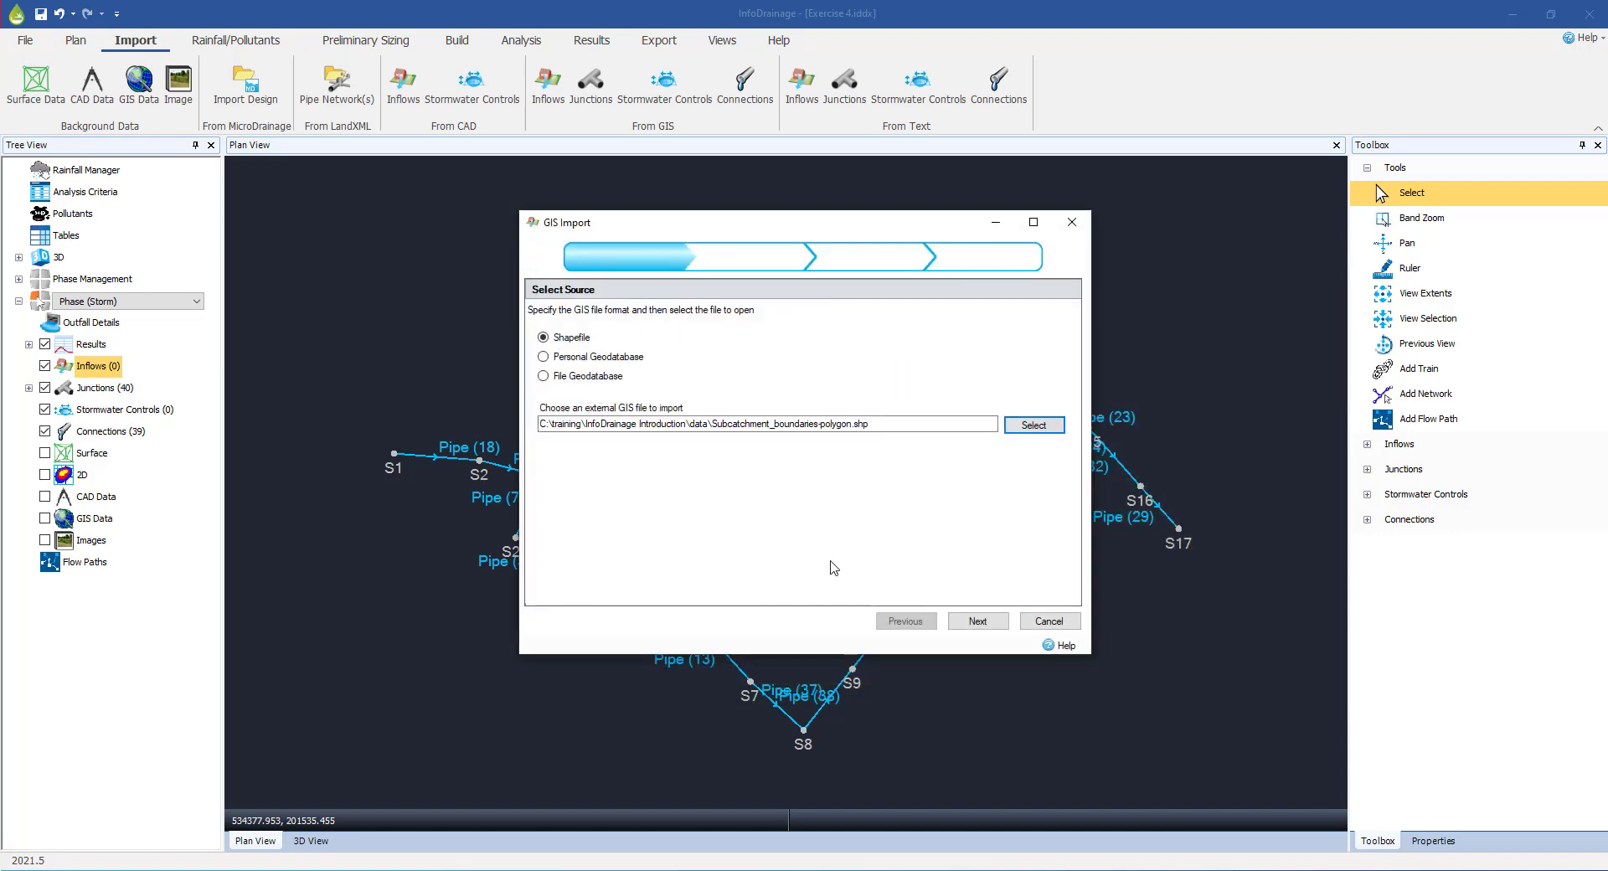
# - Import the subcatchment boundaries in metres using the Catchment Area template without mapping properties, and dismiss the summary
pyautogui.click(976, 621)
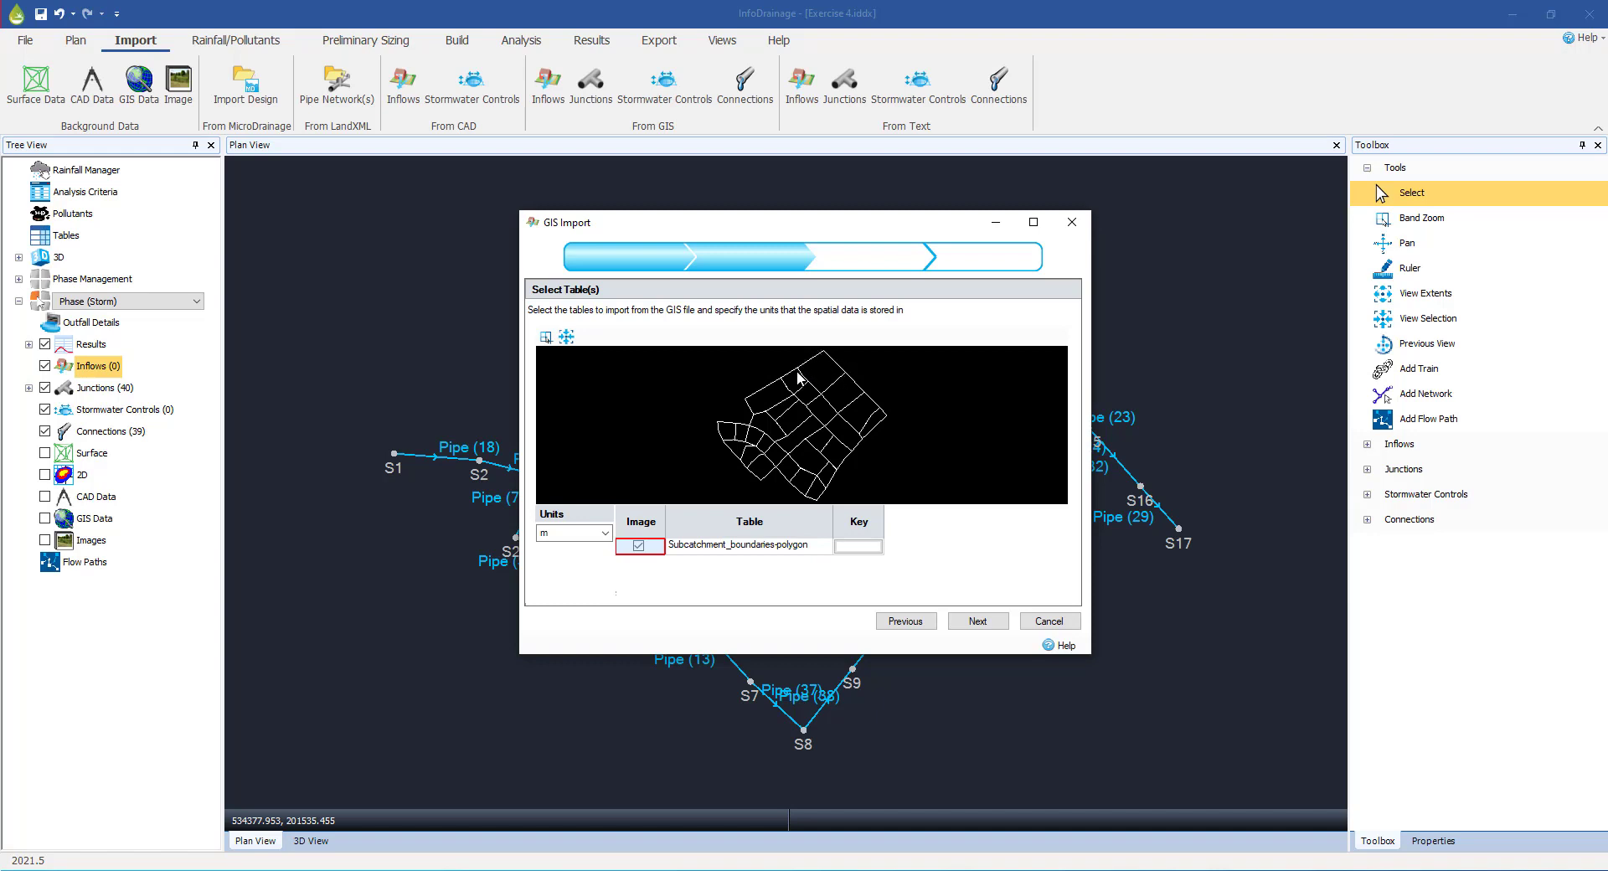
pyautogui.click(977, 622)
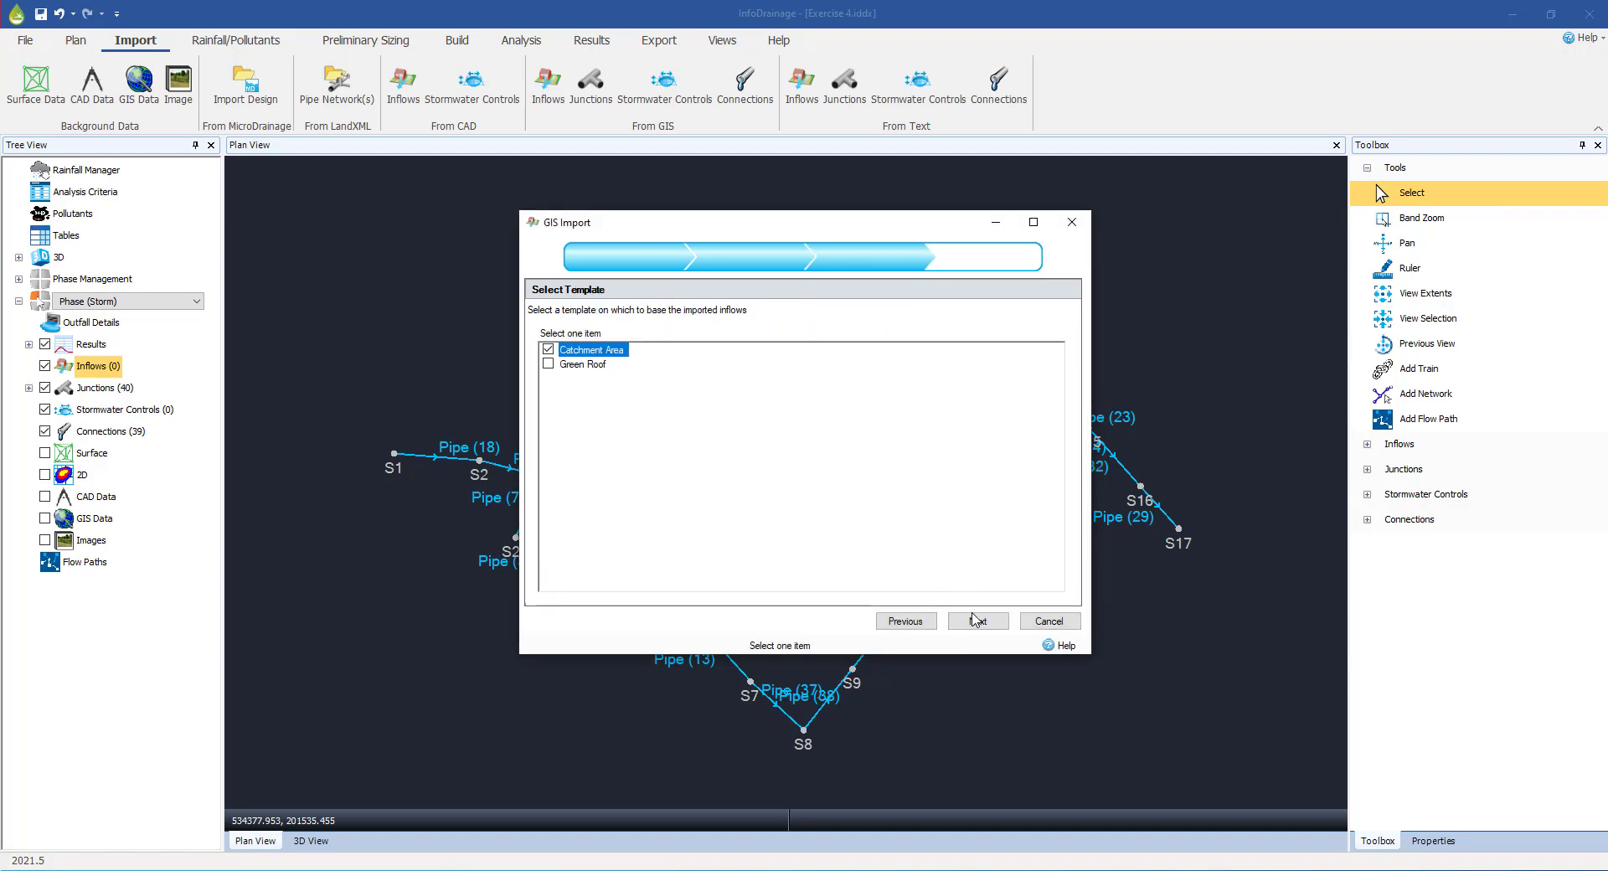
pyautogui.click(975, 620)
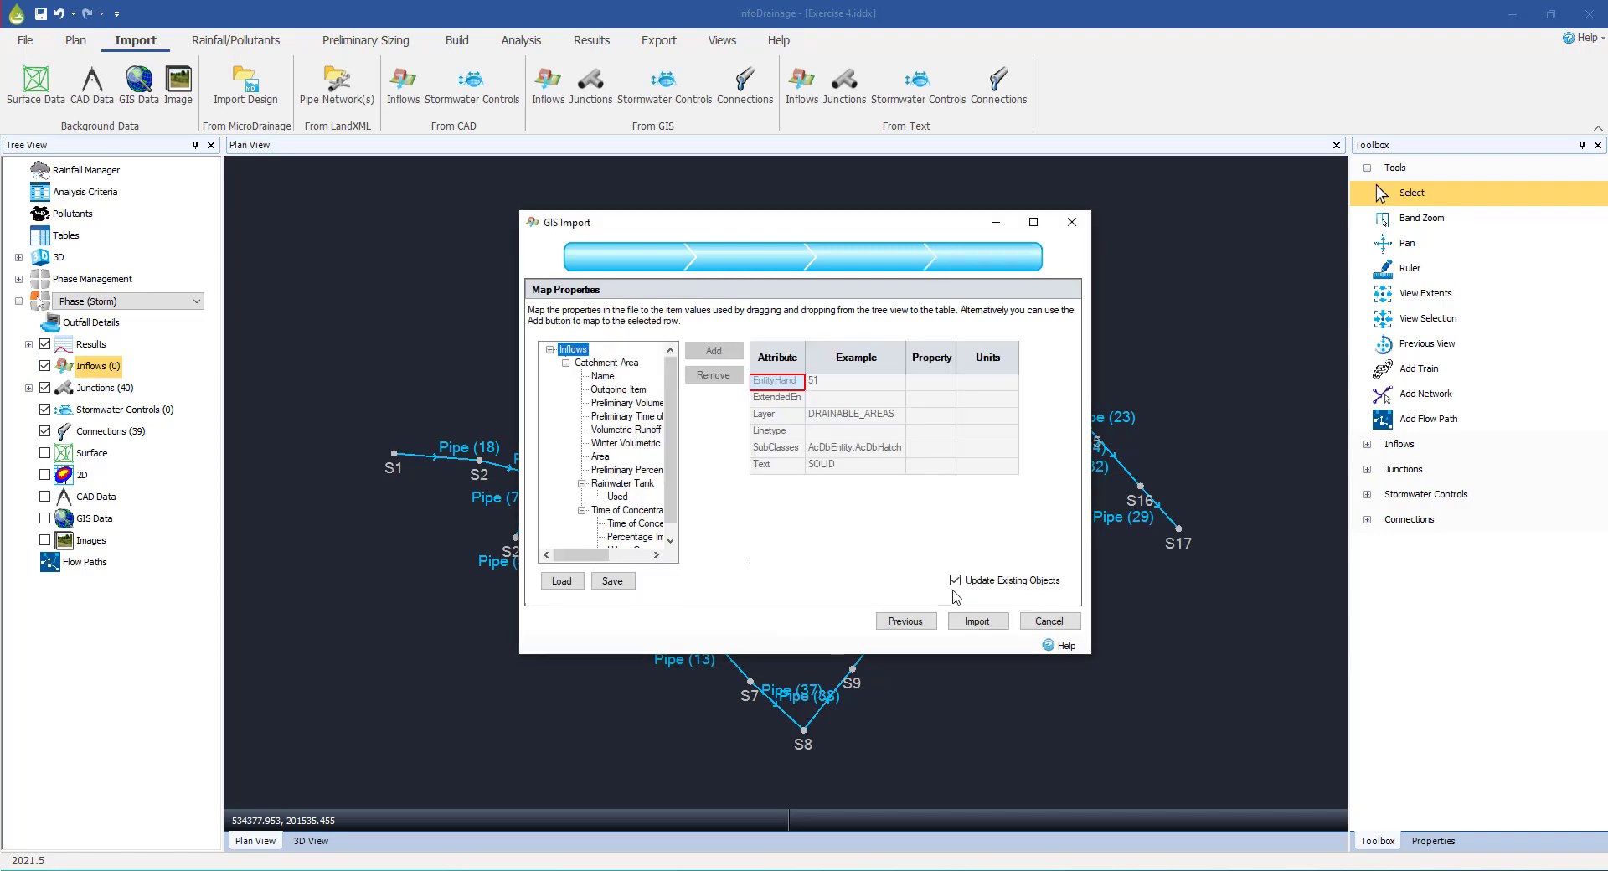
pyautogui.click(977, 621)
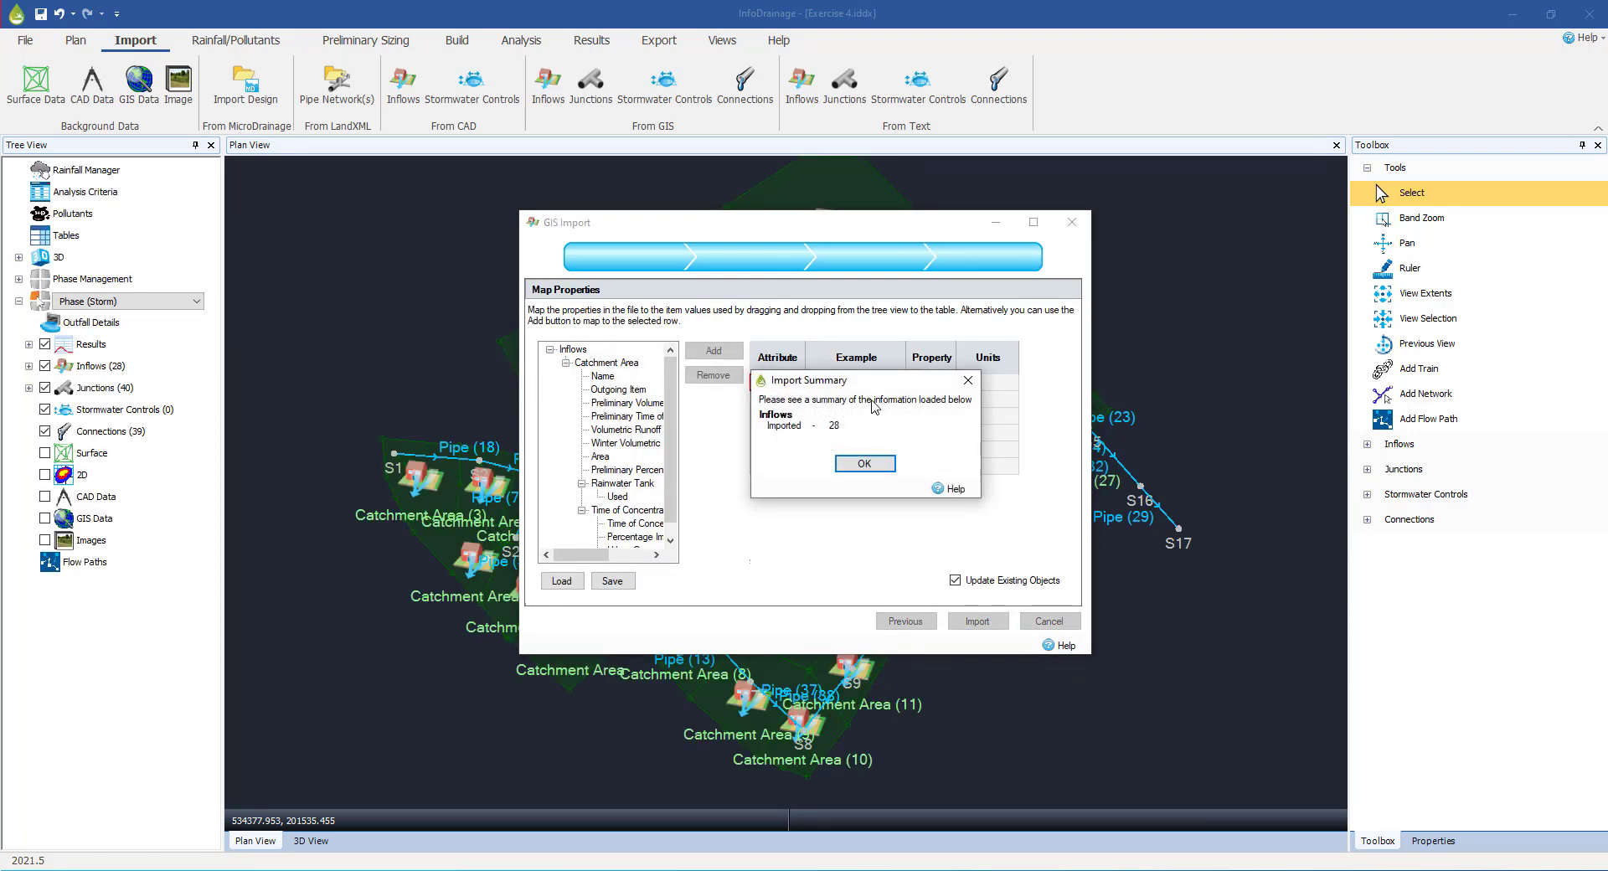
pyautogui.click(863, 465)
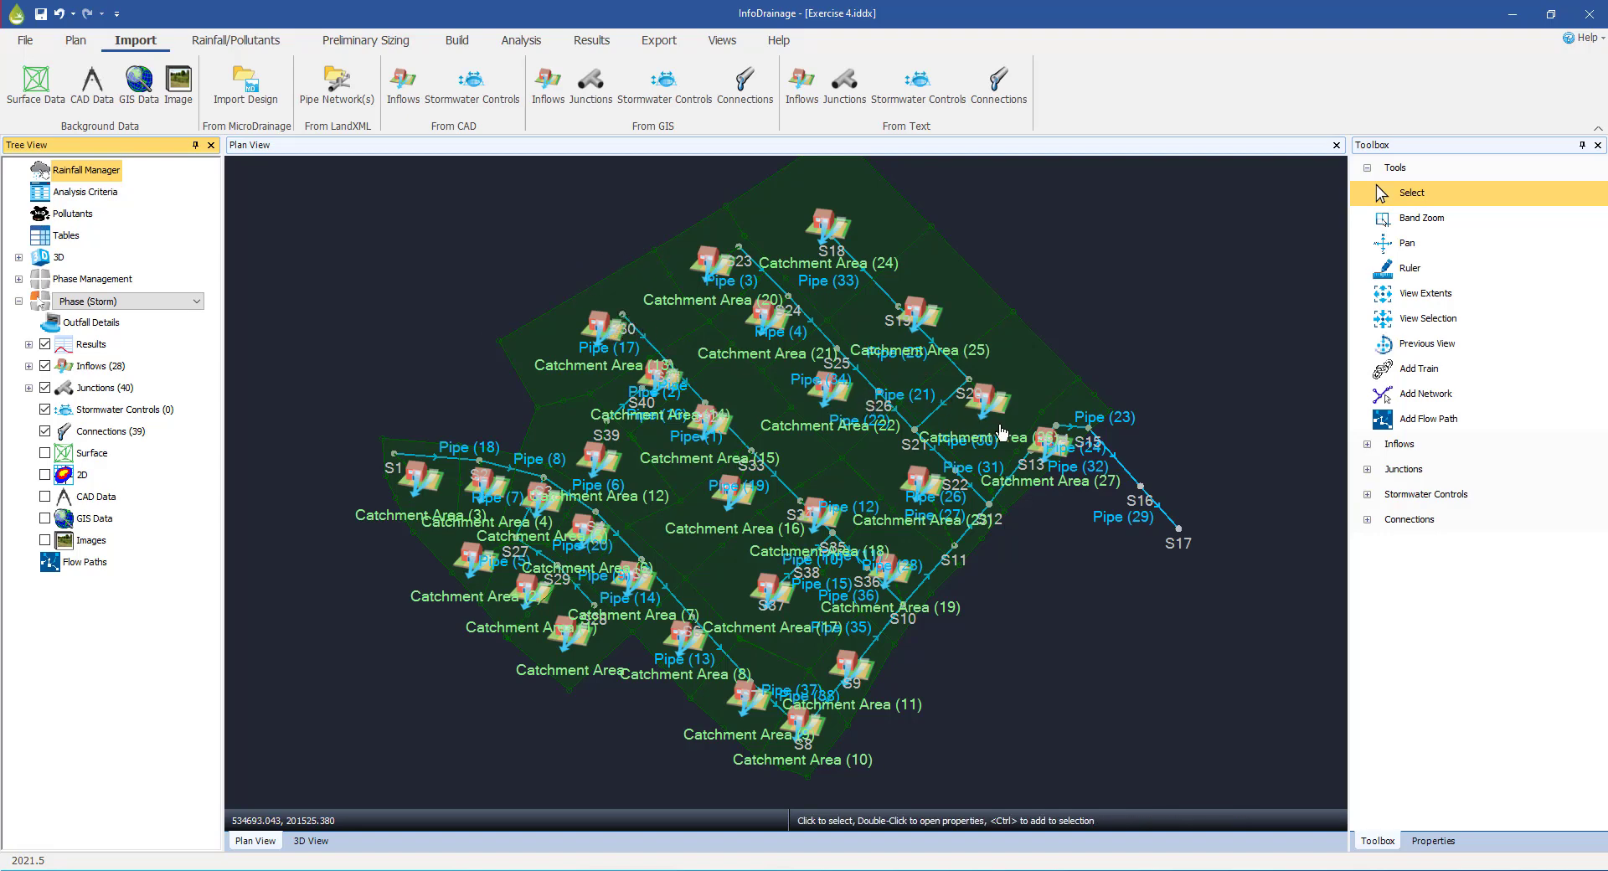
# - Examine which junctions Catchment Area (26) and Catchment Area (27) drain to, and select the outline of Catchment Area (27)
pyautogui.scroll(6, 1044, 468)
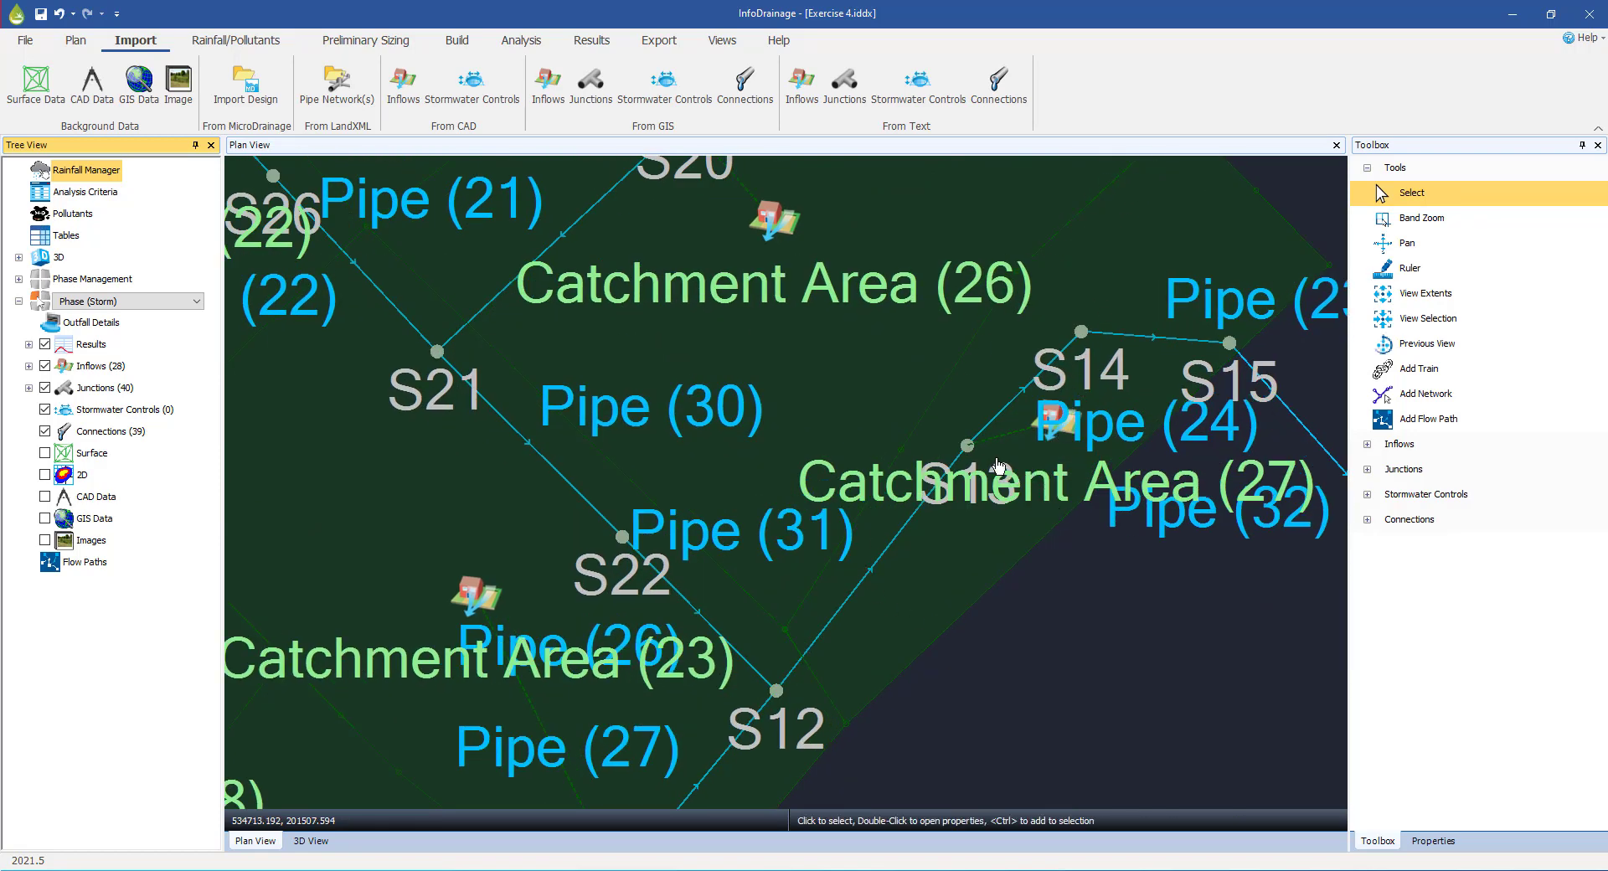
pyautogui.moveTo(660, 329); pyautogui.dragTo(686, 560)
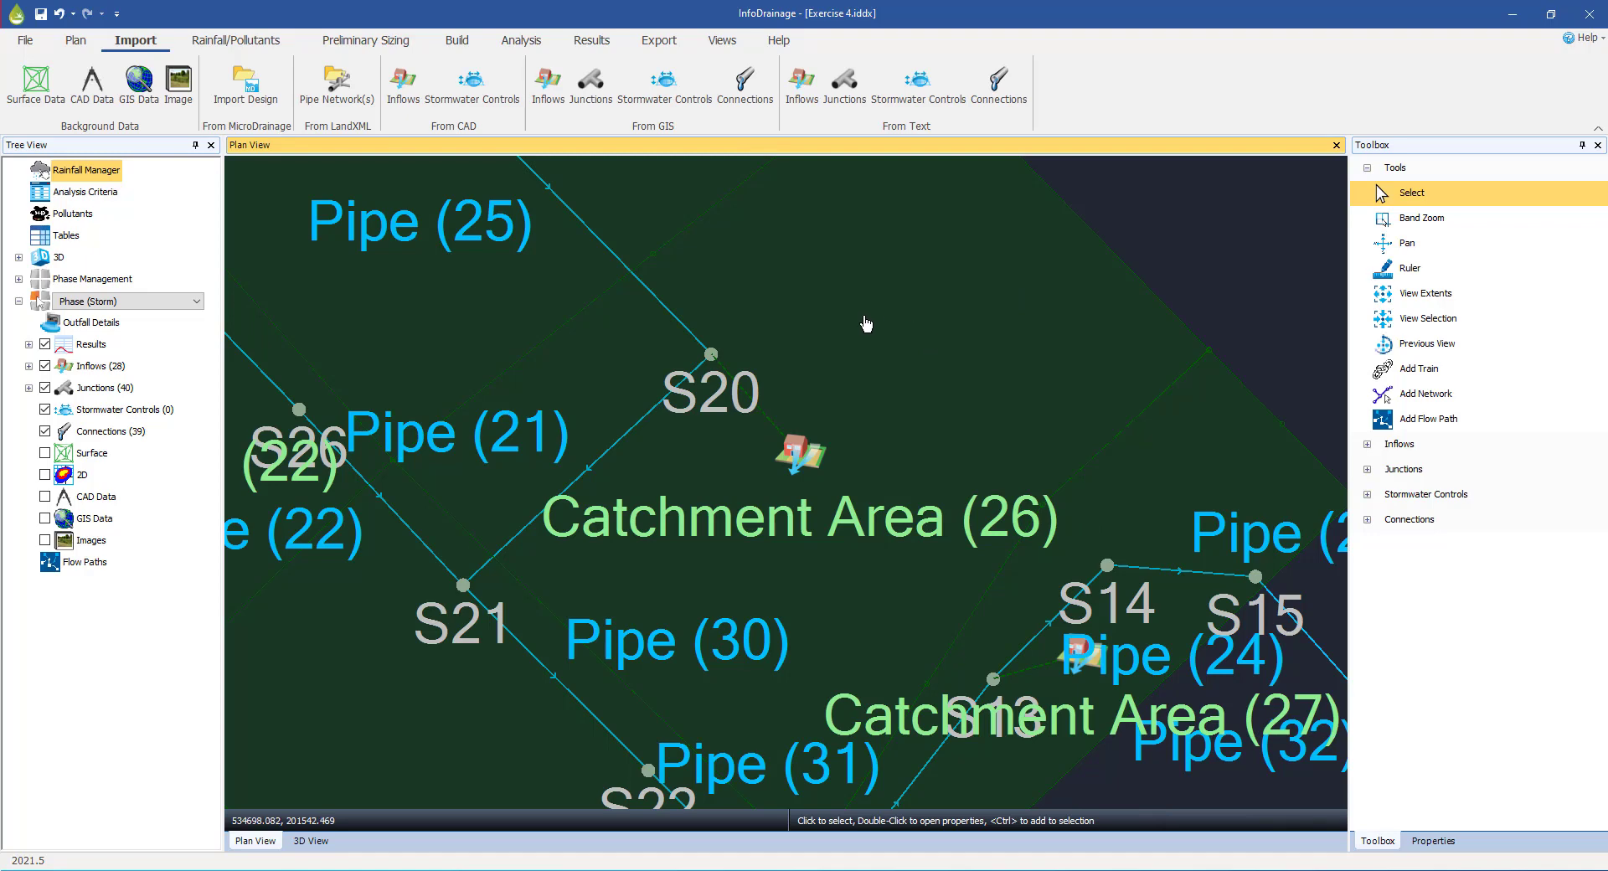
pyautogui.scroll(-3, 657, 388)
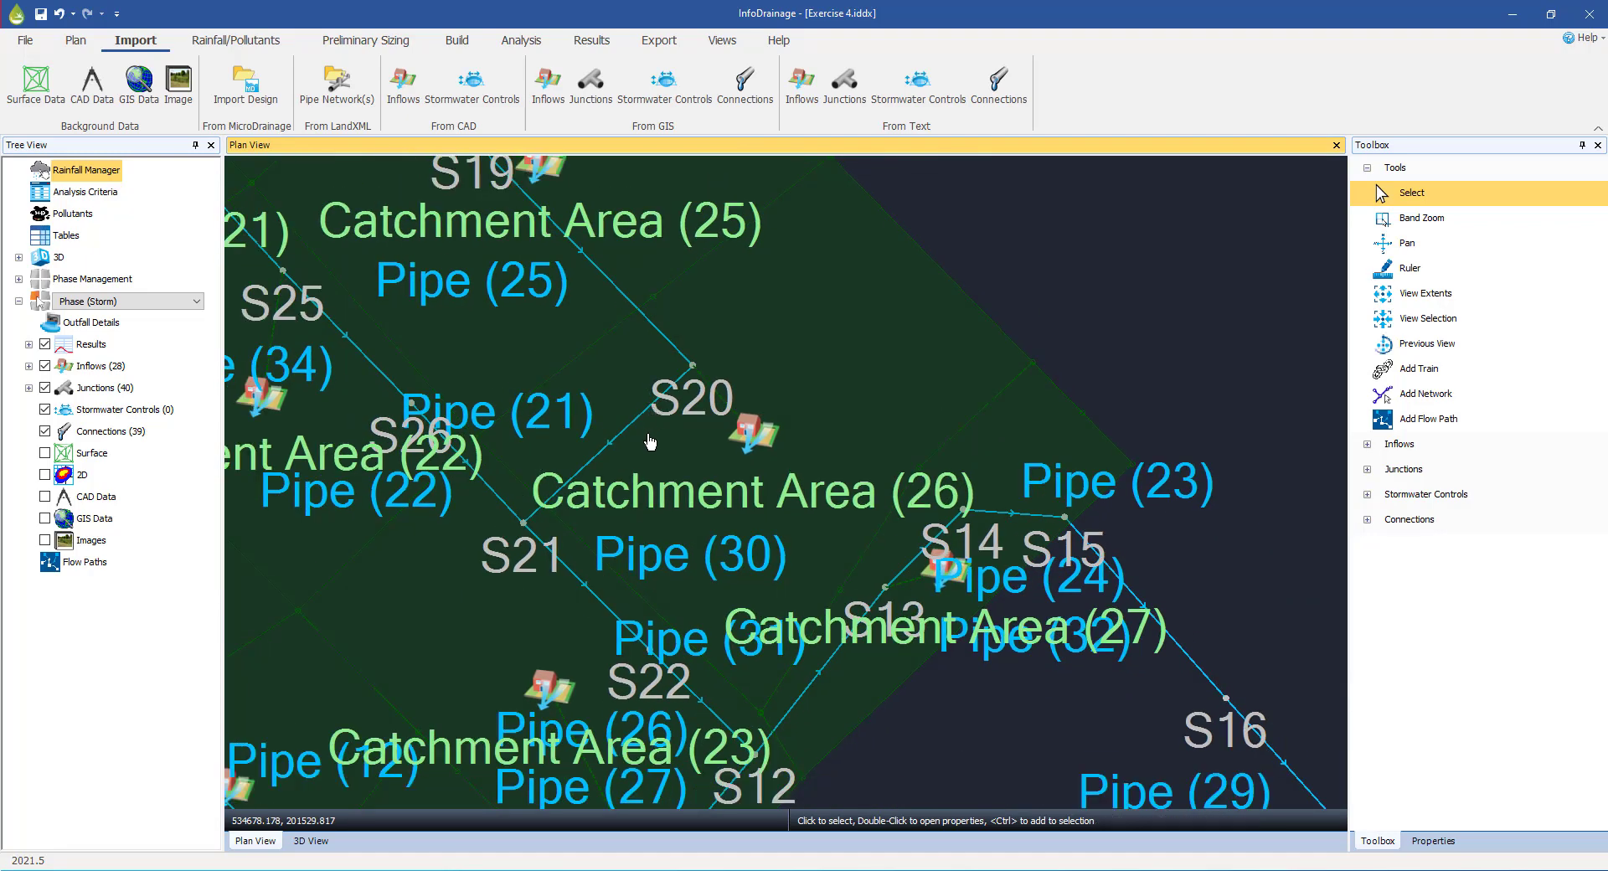
pyautogui.scroll(-1, 648, 477)
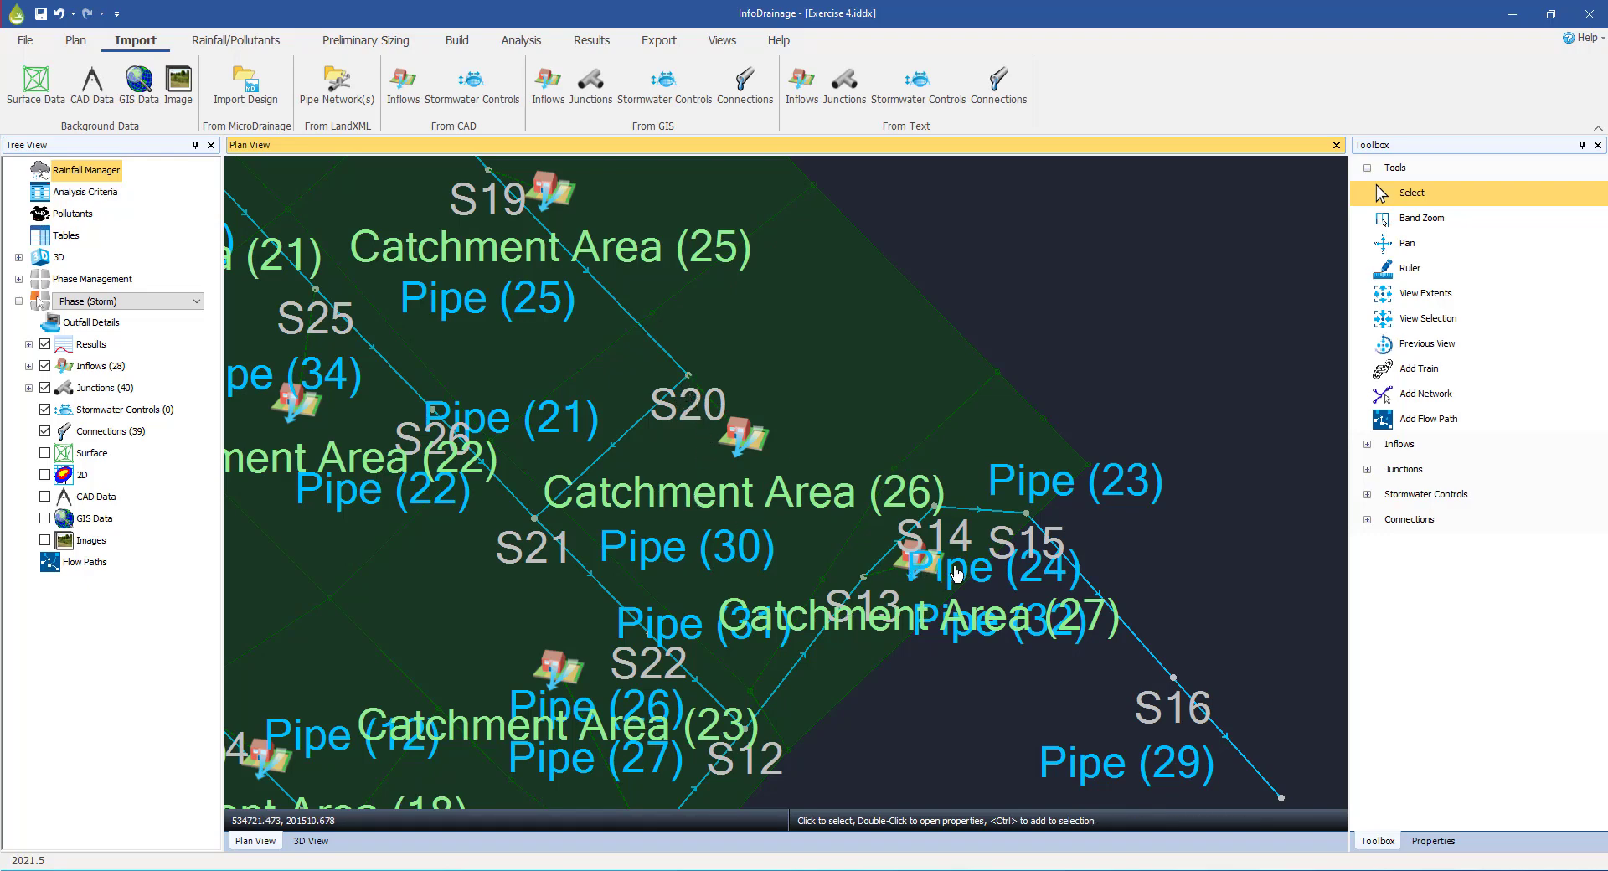
pyautogui.scroll(3, 957, 573)
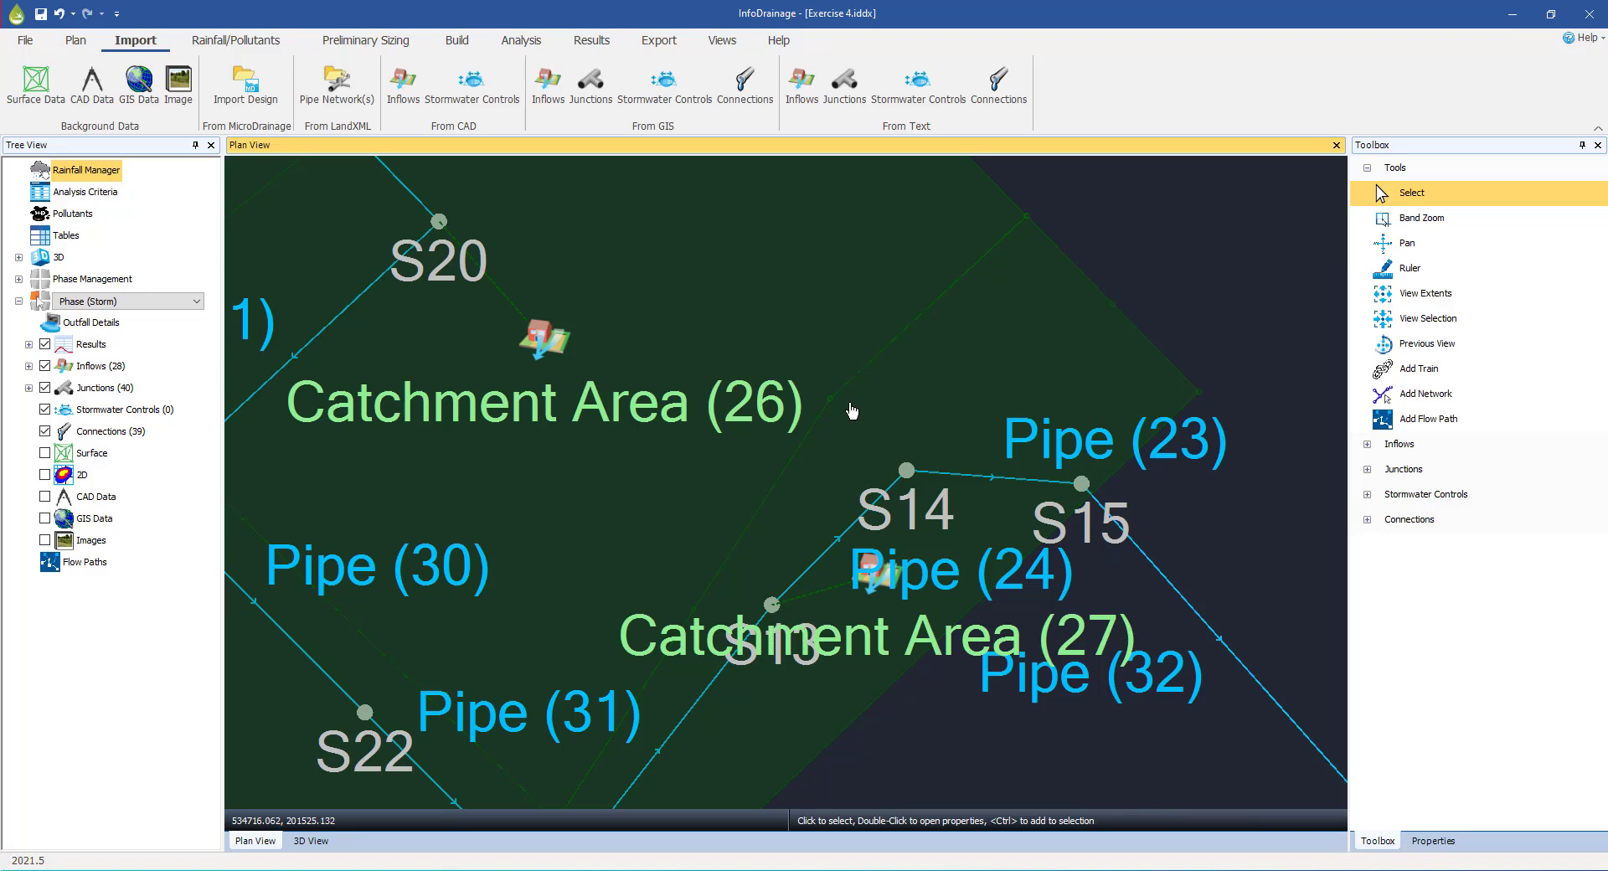
pyautogui.moveTo(769, 650); pyautogui.dragTo(800, 597)
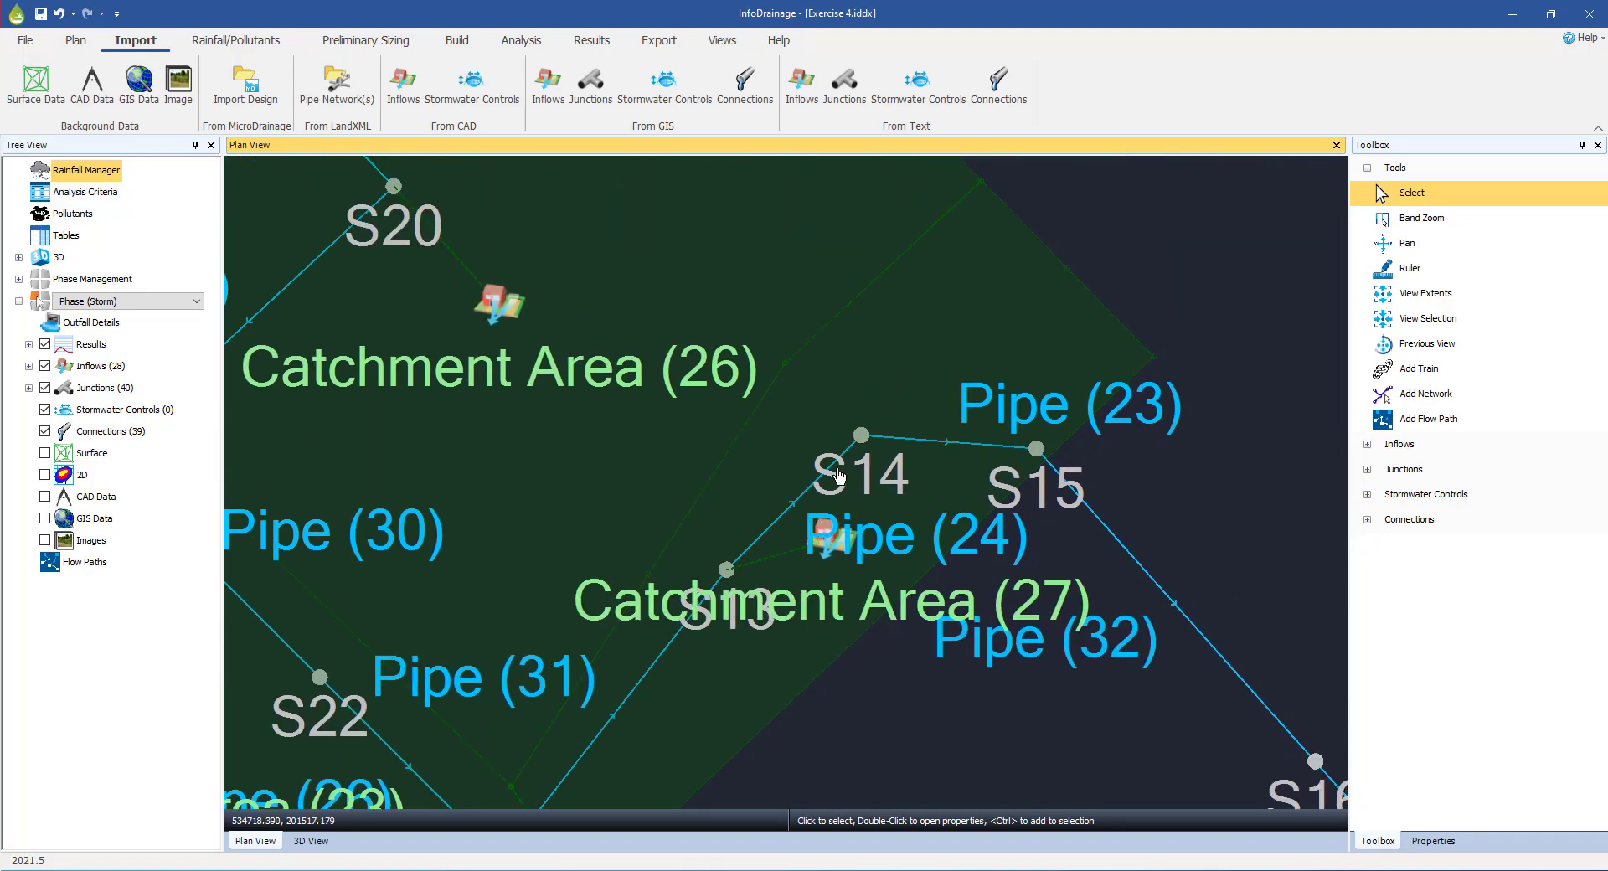
pyautogui.rightClick(839, 546)
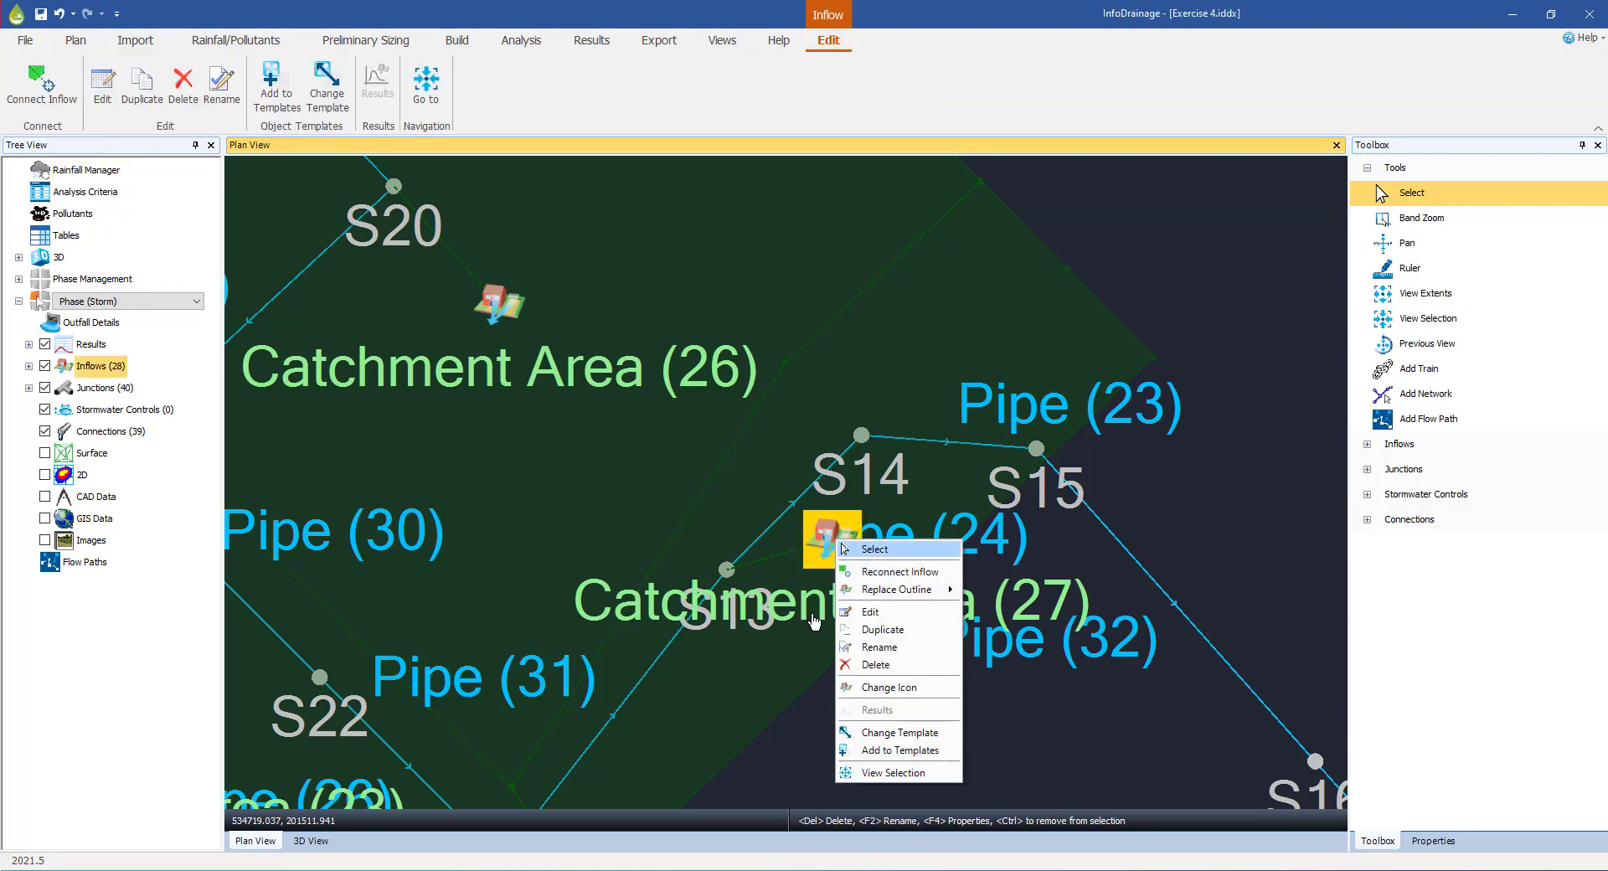
pyautogui.click(777, 646)
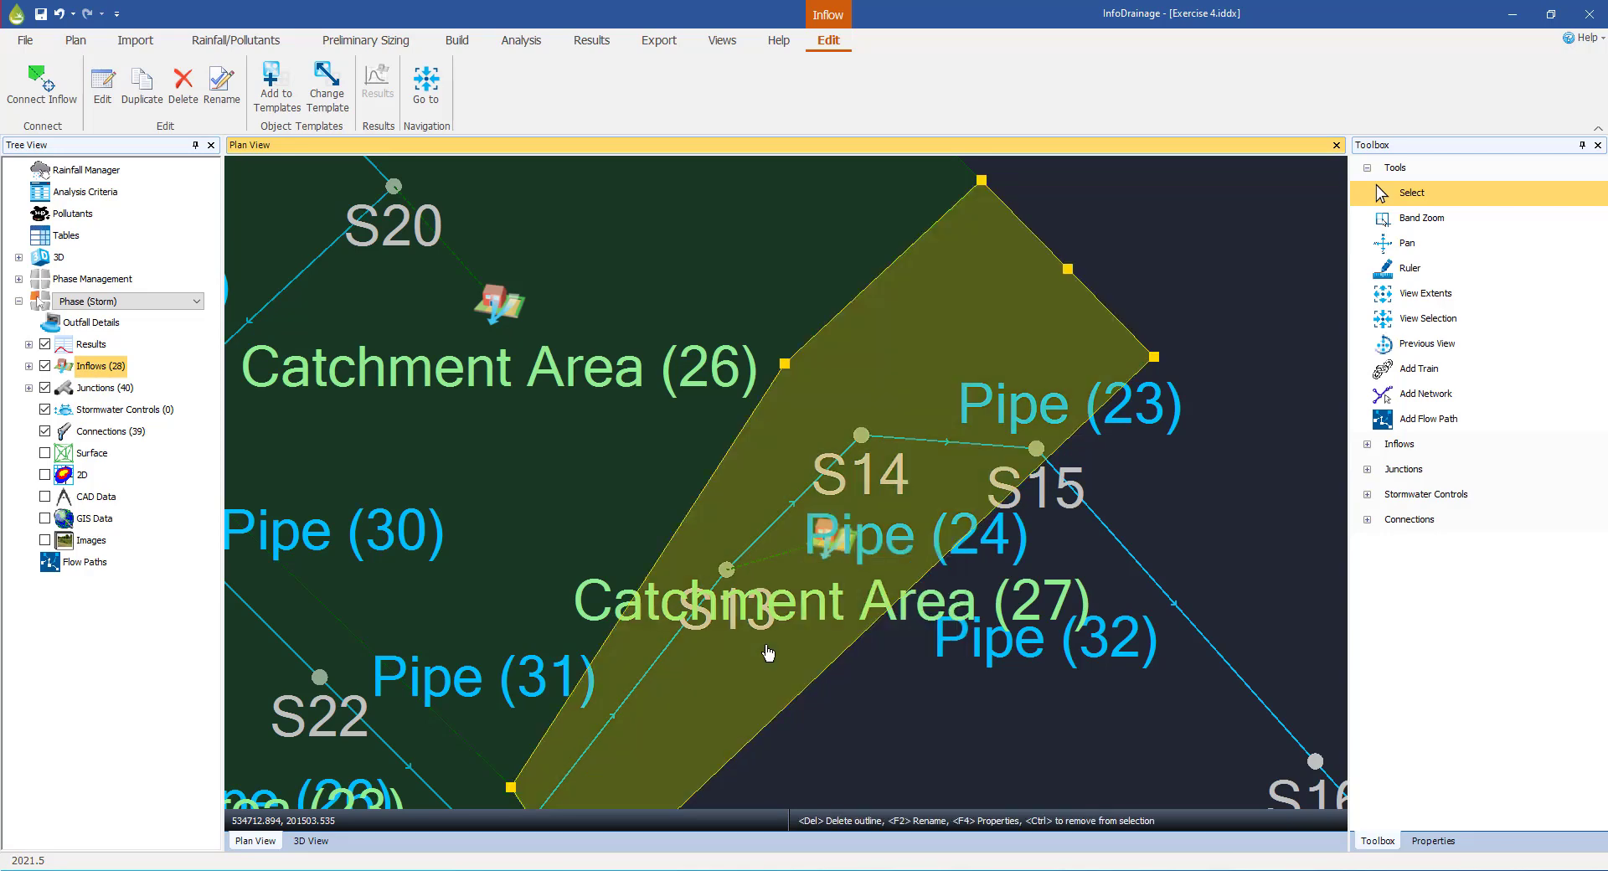
# - Clear the catchment selection and review the inflow connections along the pipe run from S15 down to S9
pyautogui.click(871, 668)
pyautogui.scroll(-2, 867, 667)
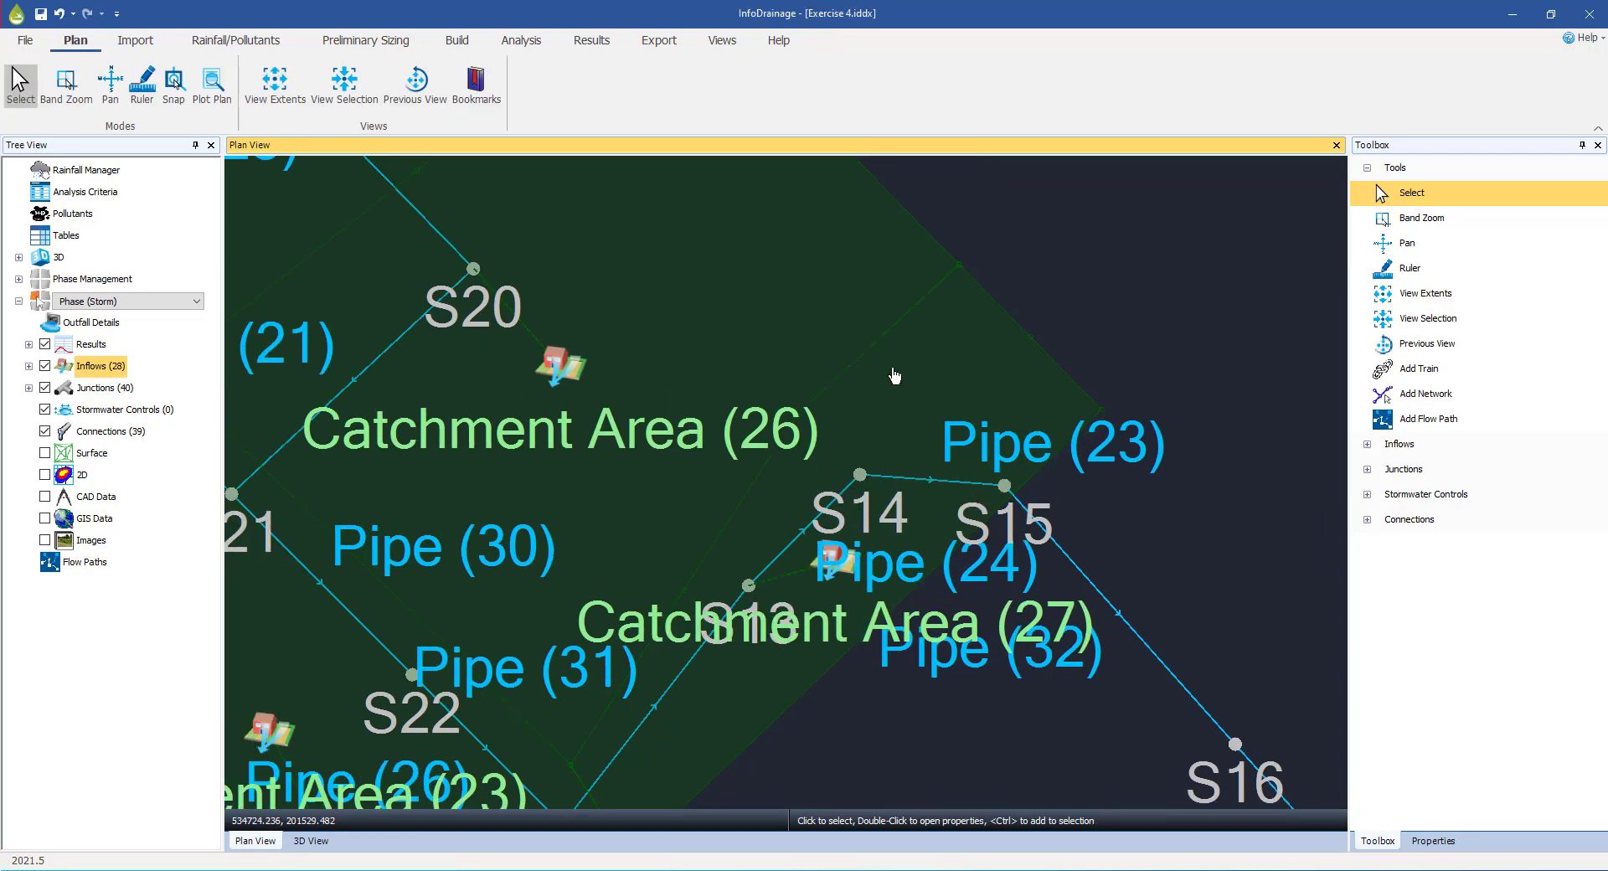
pyautogui.moveTo(843, 667); pyautogui.dragTo(918, 407)
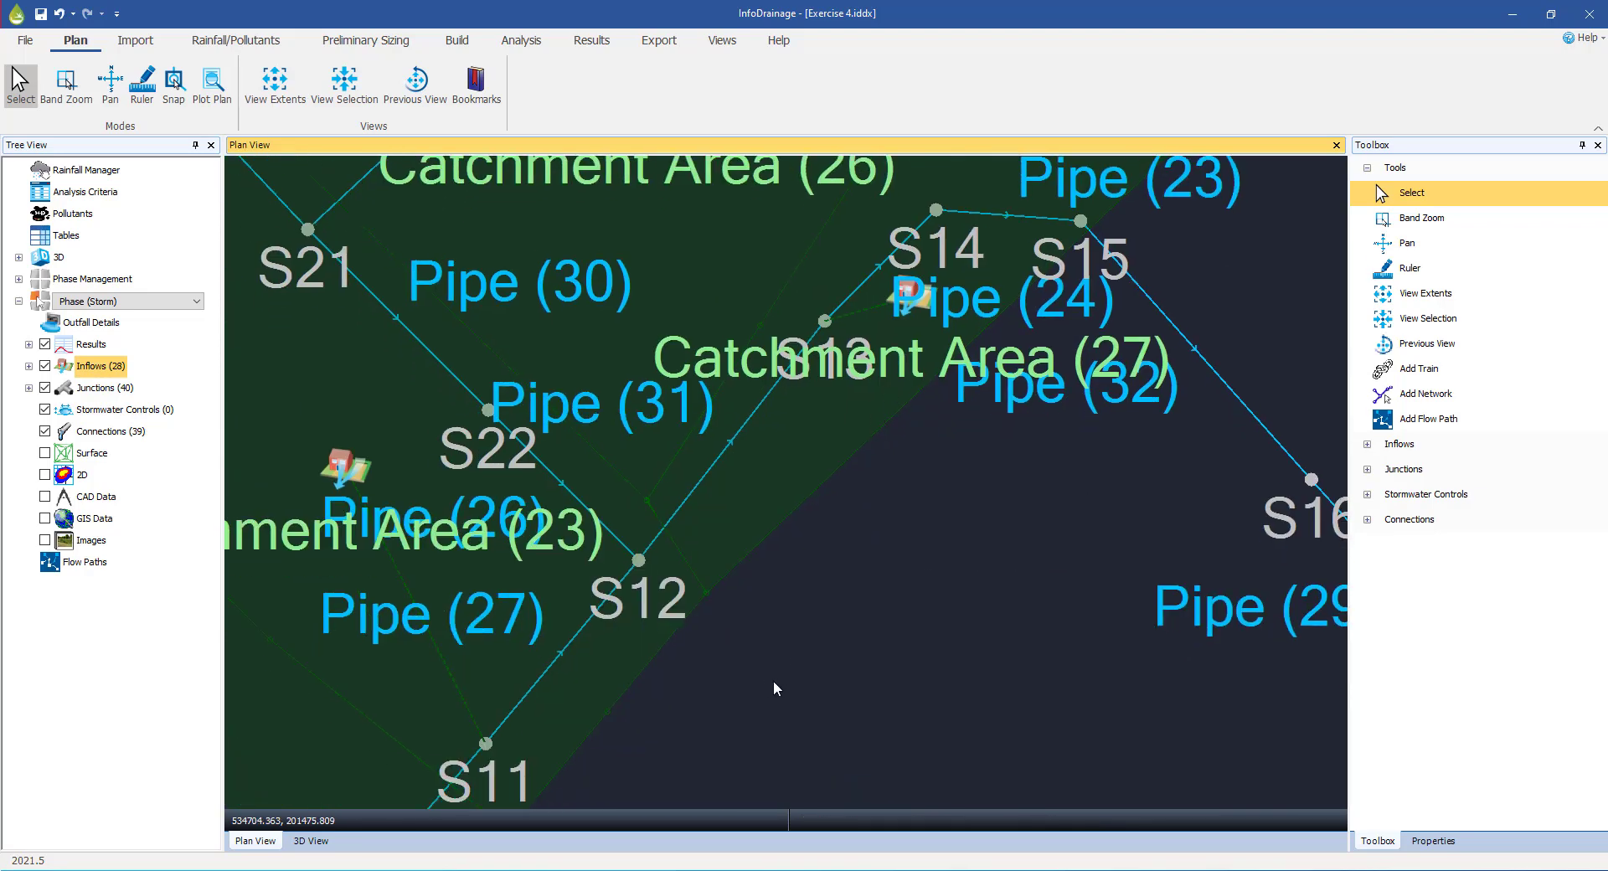
pyautogui.moveTo(772, 680); pyautogui.dragTo(1015, 270)
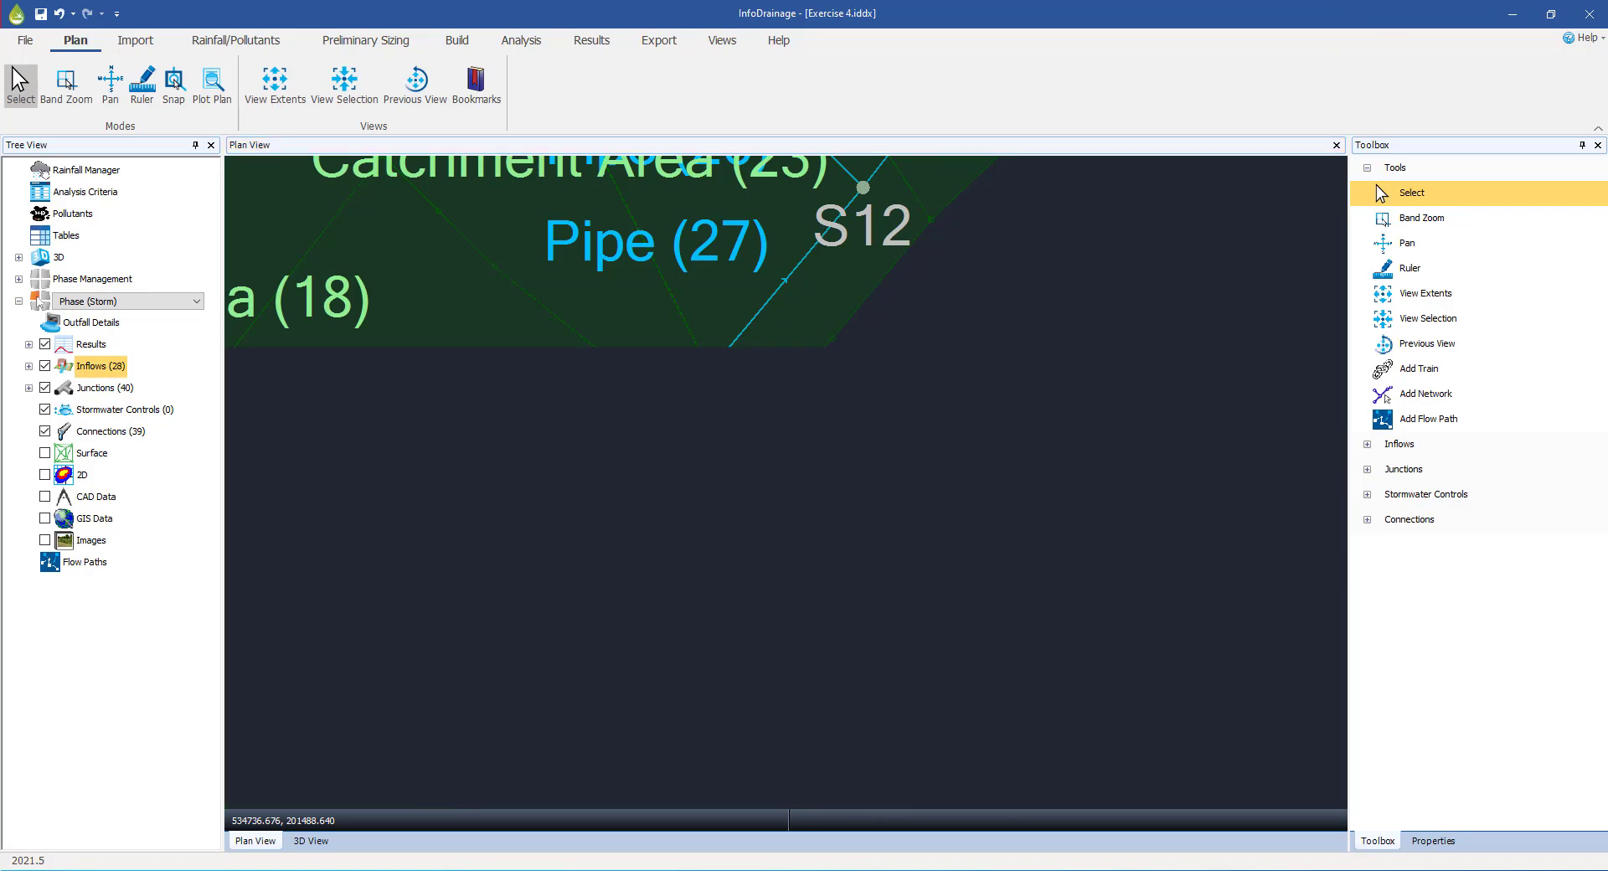
pyautogui.scroll(-1, 742, 540)
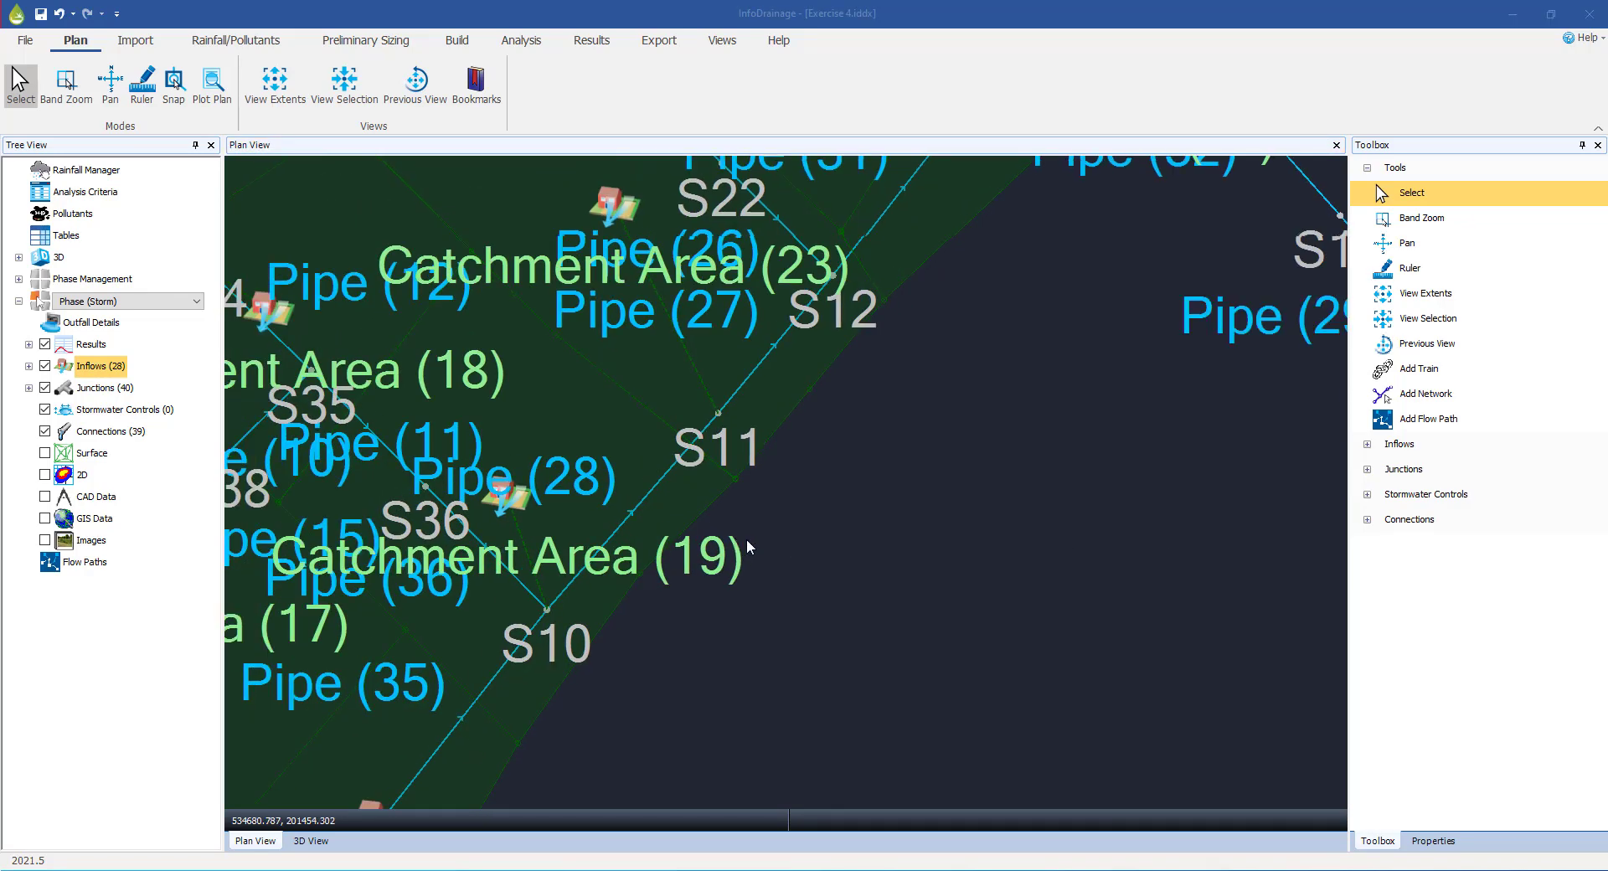
pyautogui.scroll(-3, 747, 539)
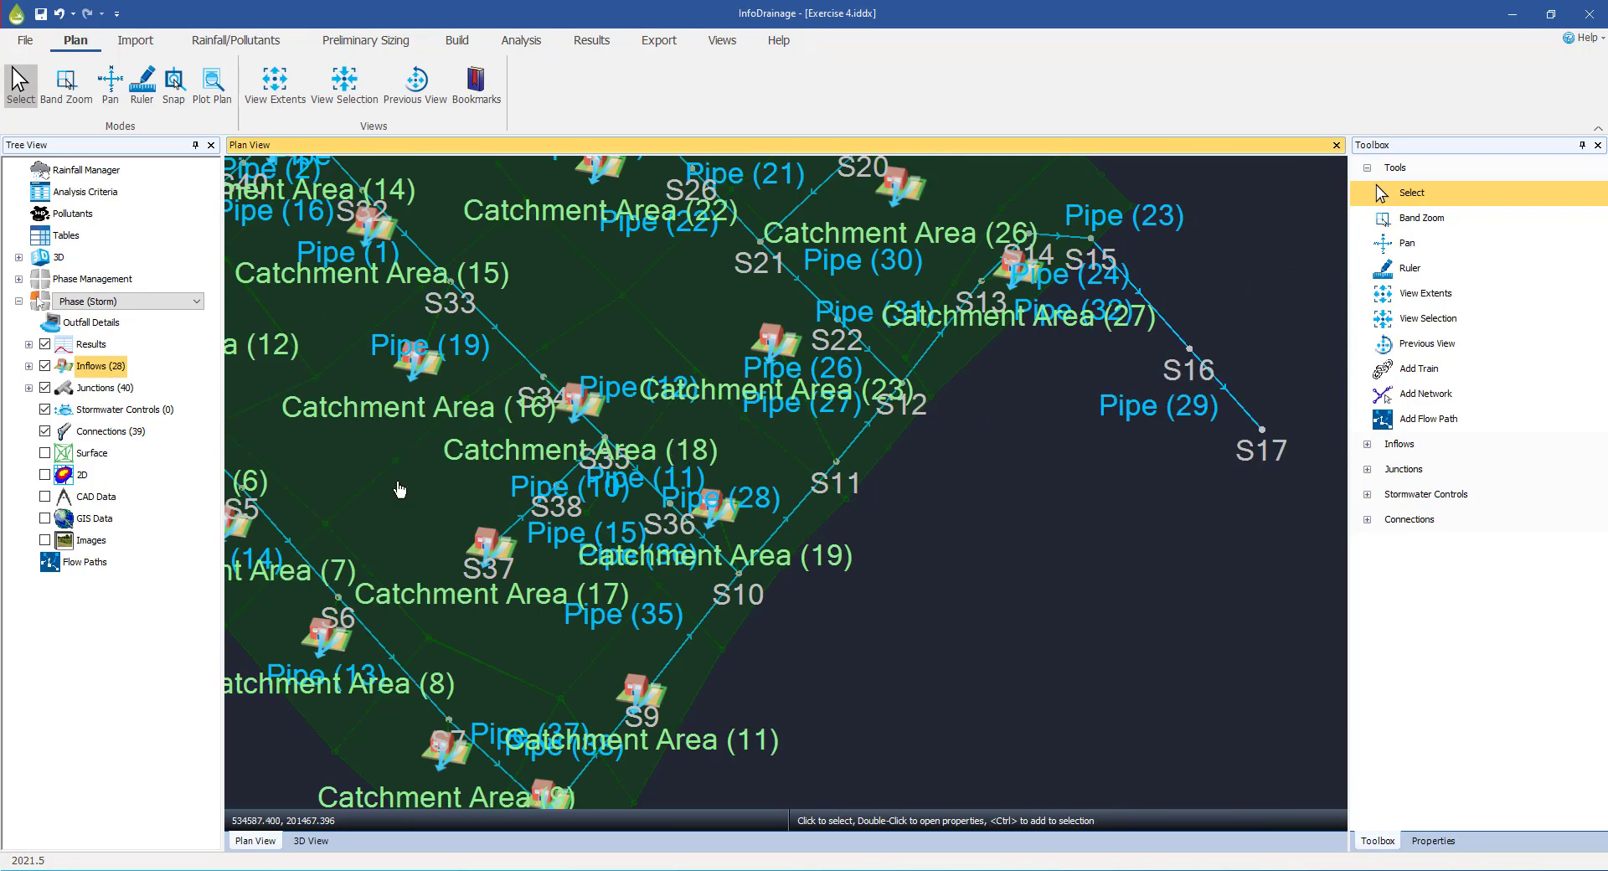
# - Load the "imported surface" file from the InfoDrainage Introduction data folder as the phase's surface data
pyautogui.rightClick(90, 459)
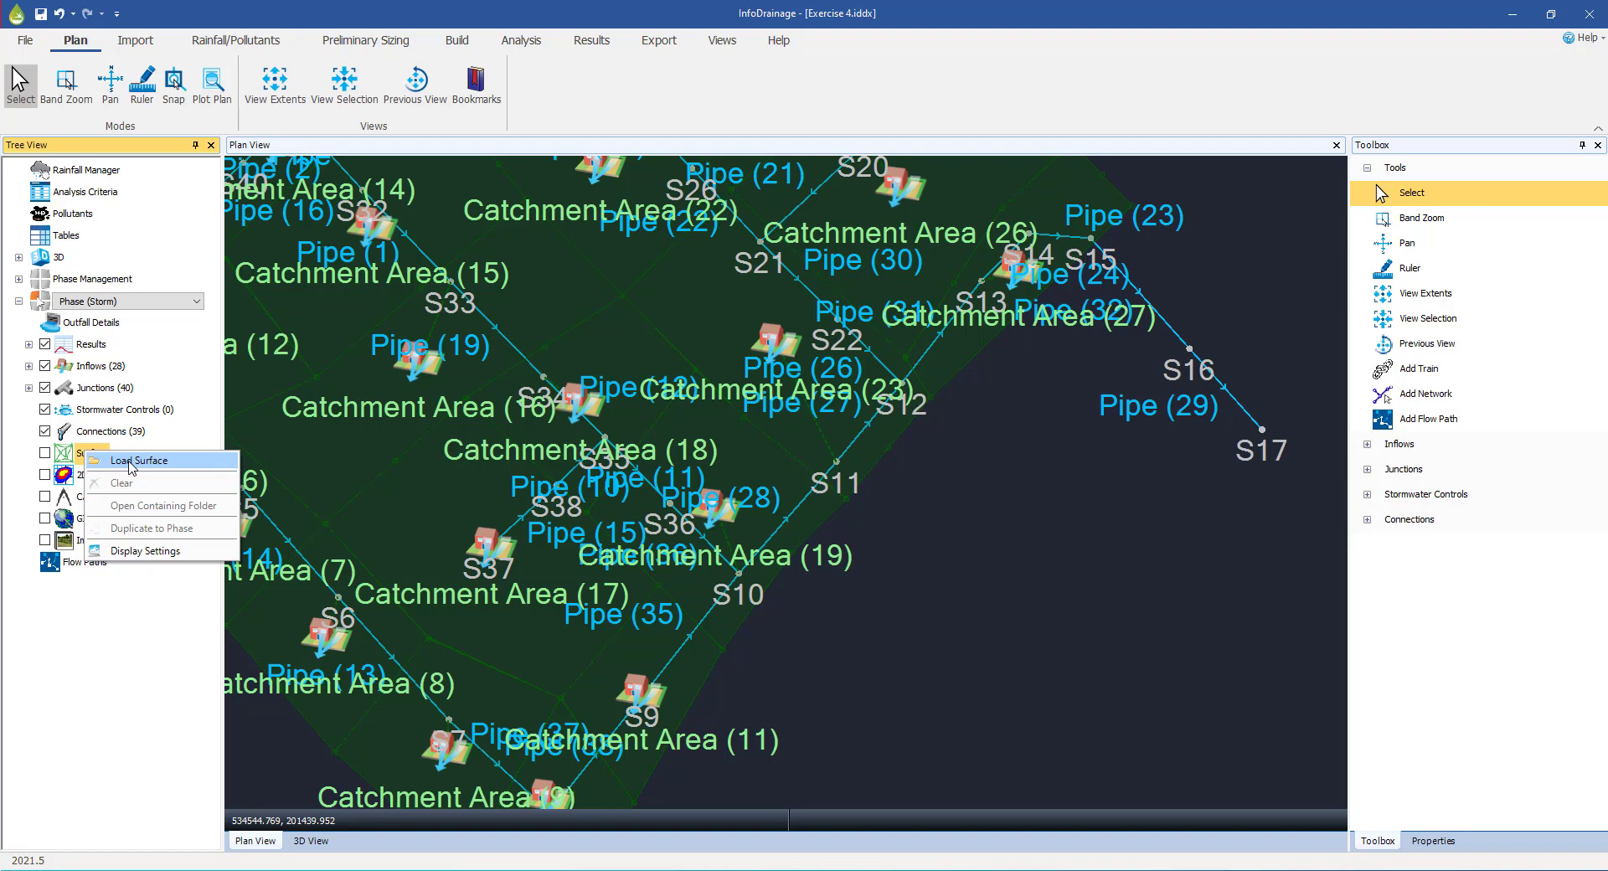
pyautogui.click(130, 461)
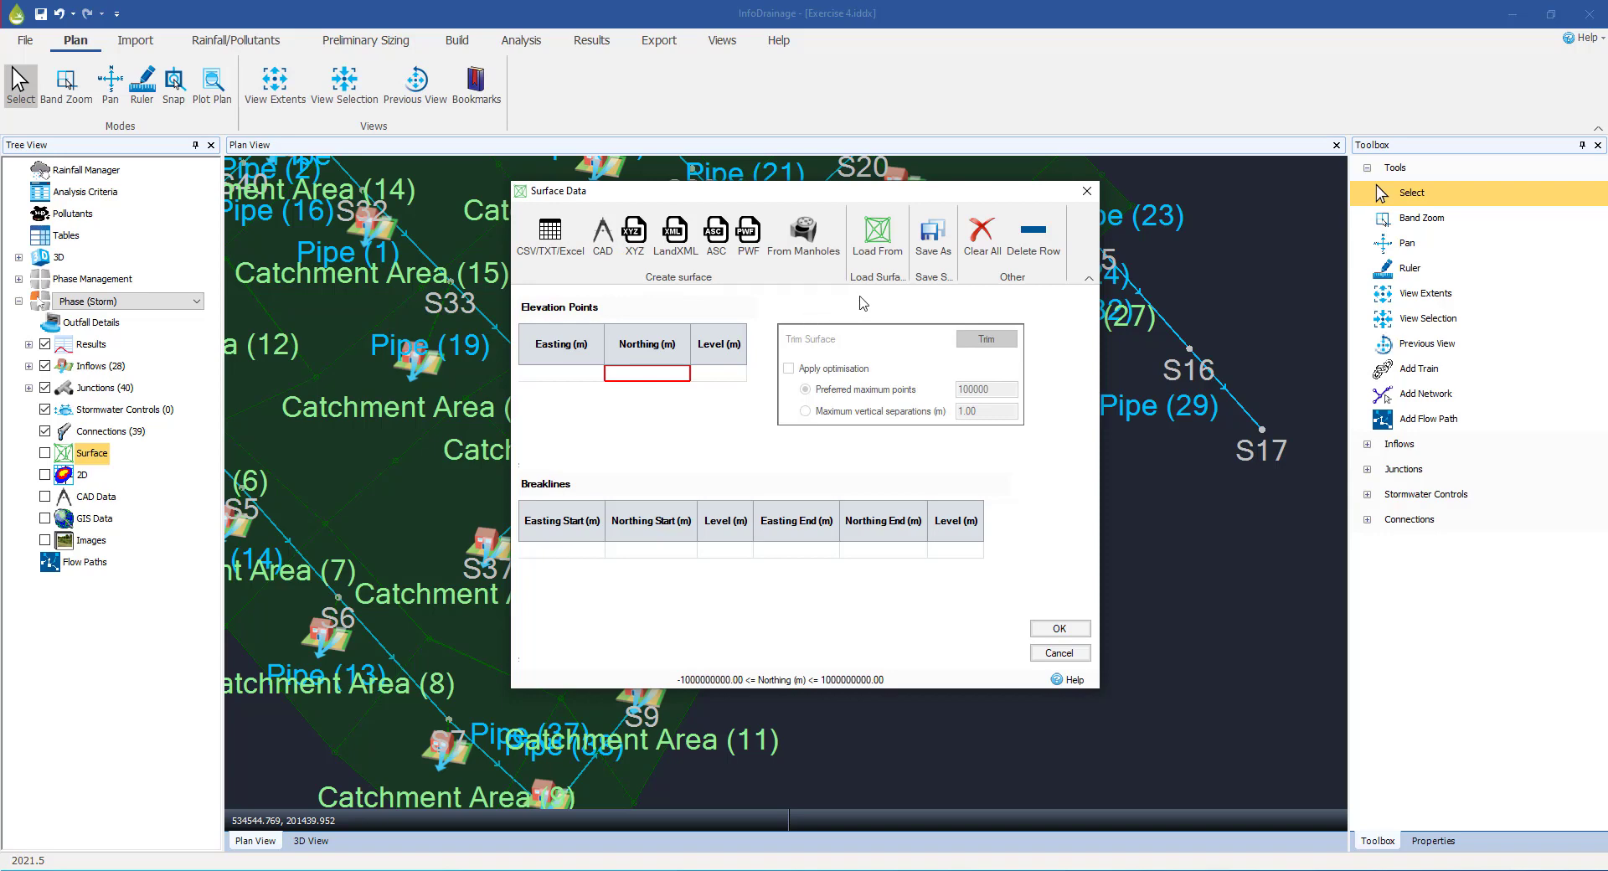
pyautogui.click(877, 237)
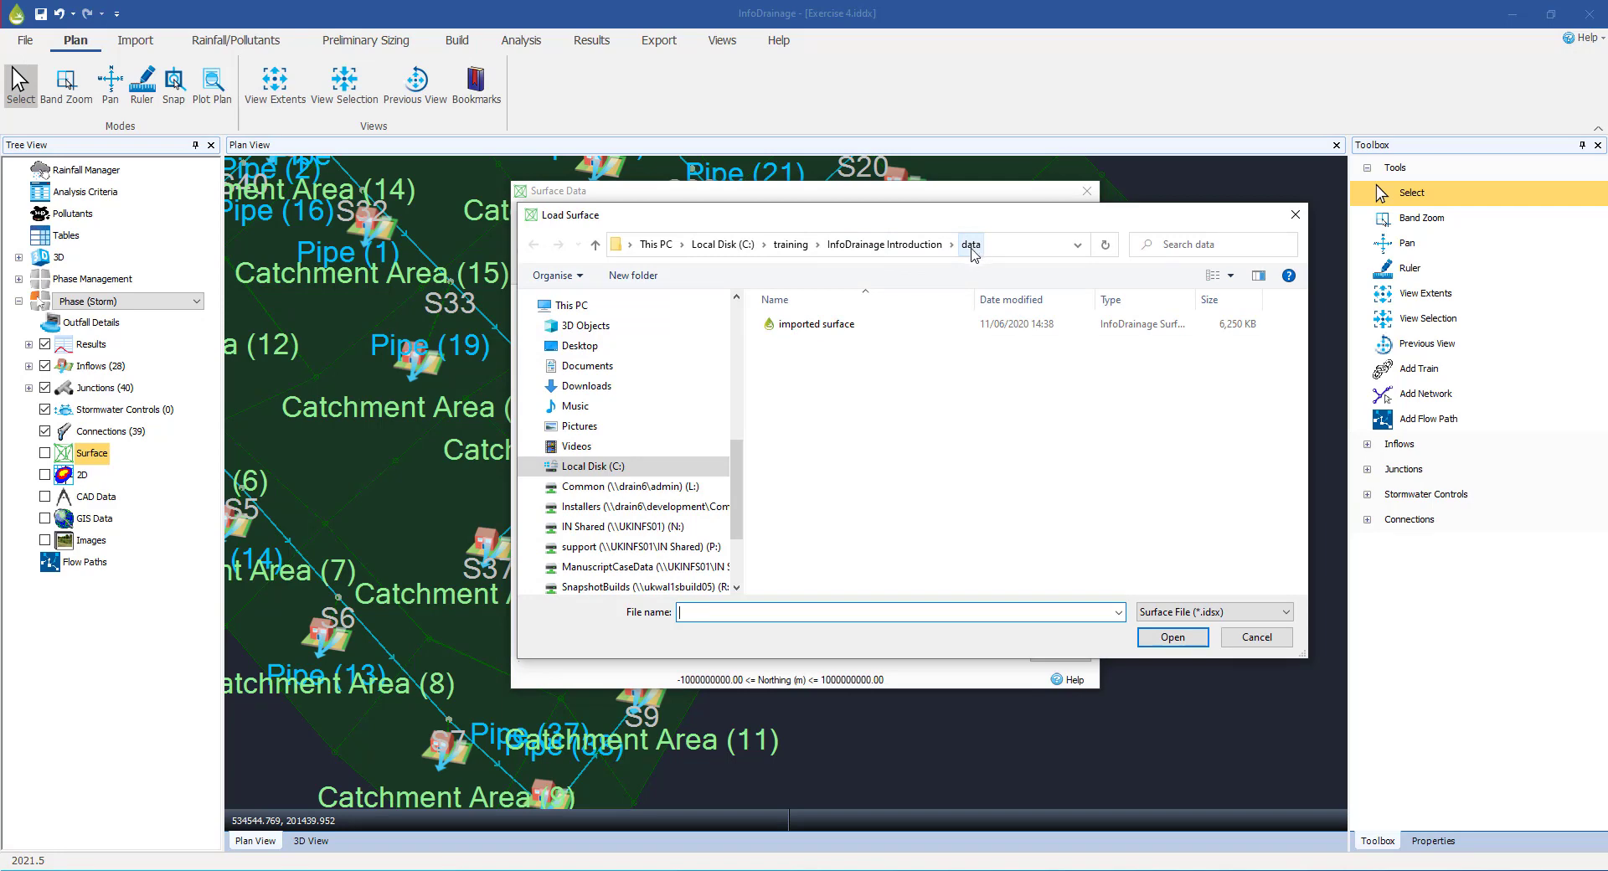
pyautogui.click(870, 246)
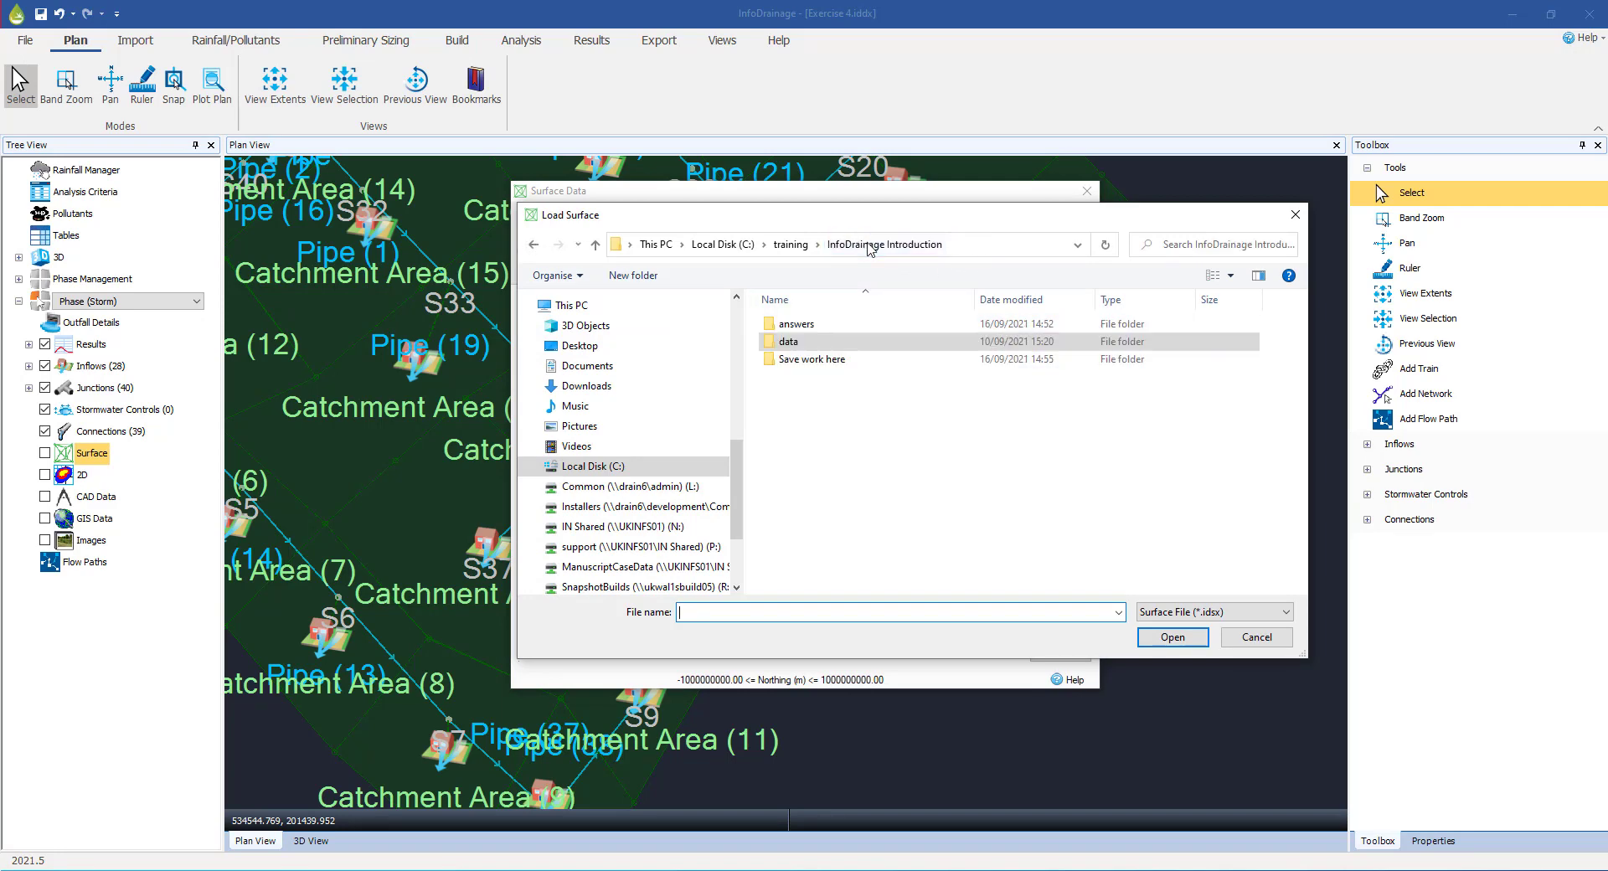
pyautogui.doubleClick(818, 360)
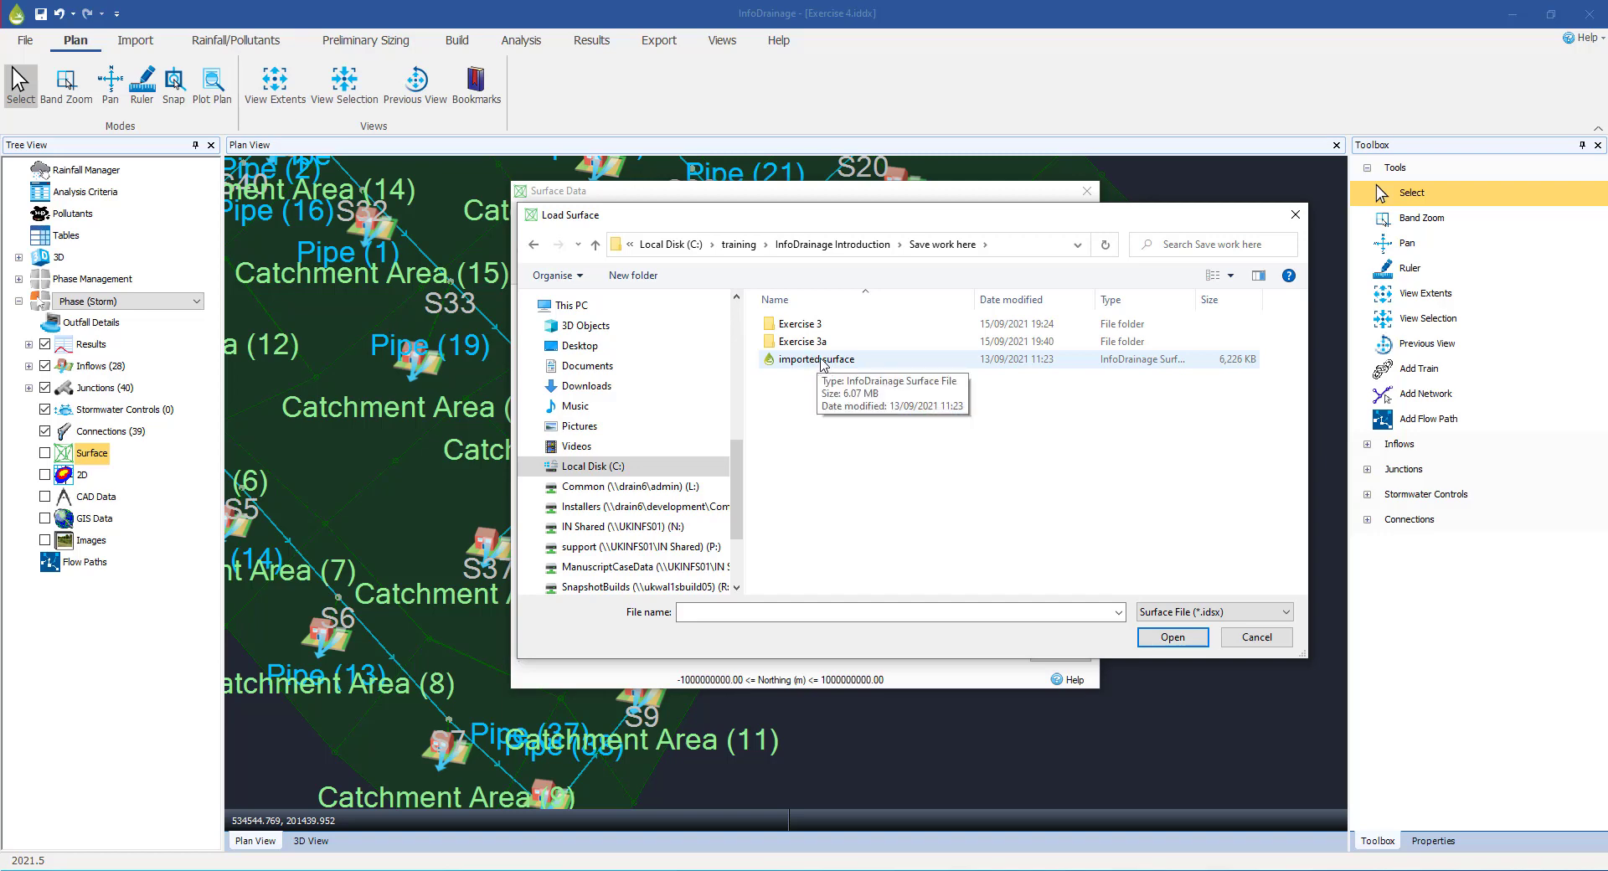
pyautogui.click(871, 244)
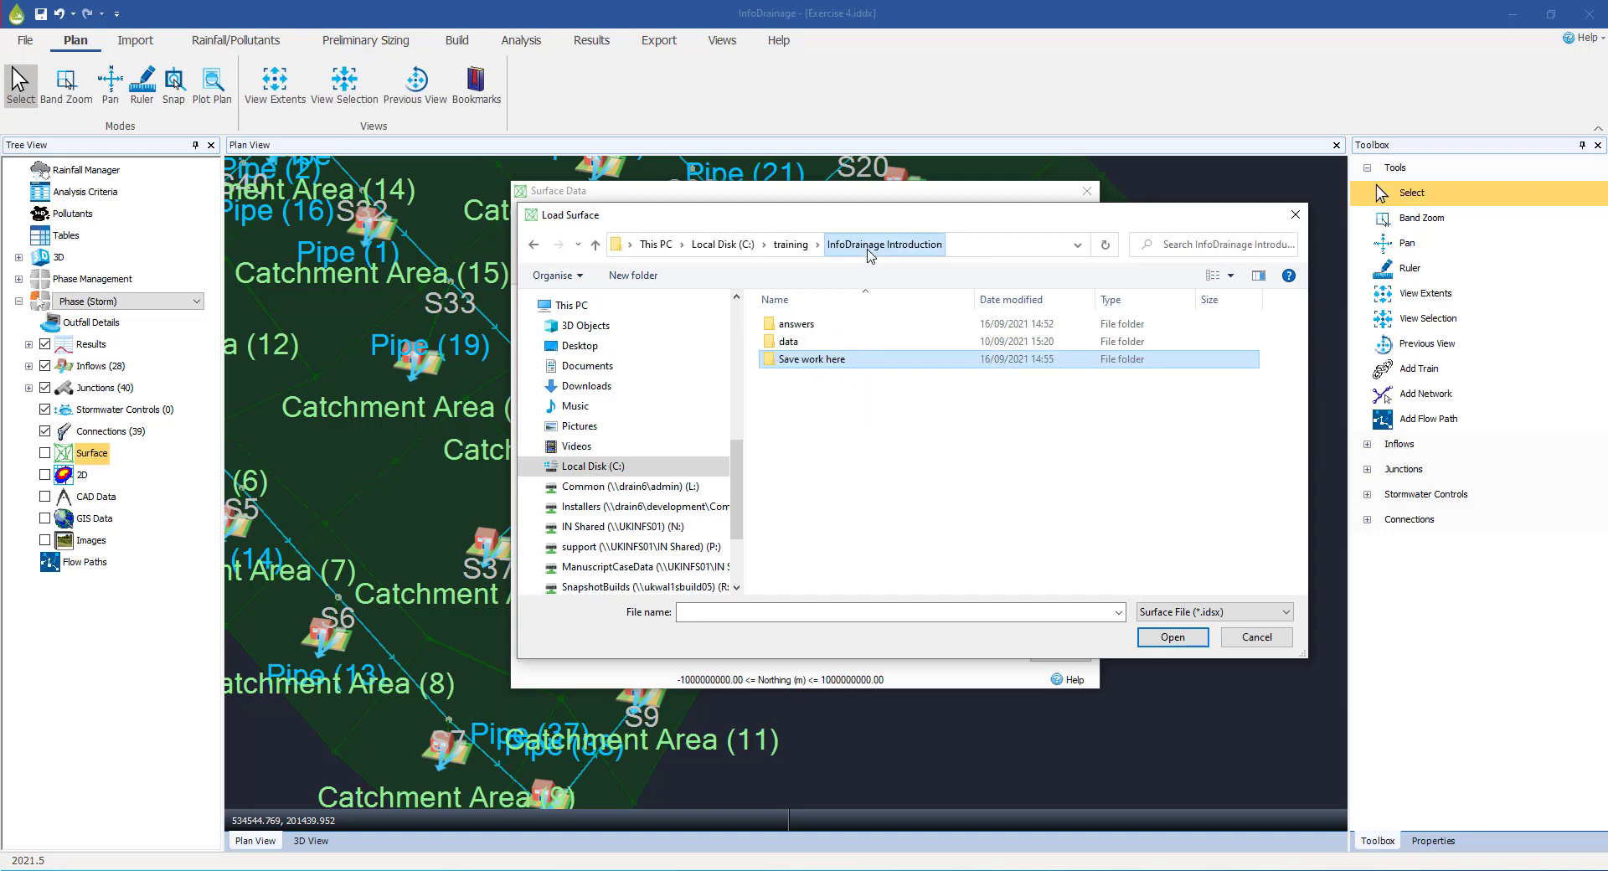
pyautogui.doubleClick(795, 341)
pyautogui.click(808, 324)
pyautogui.click(1172, 635)
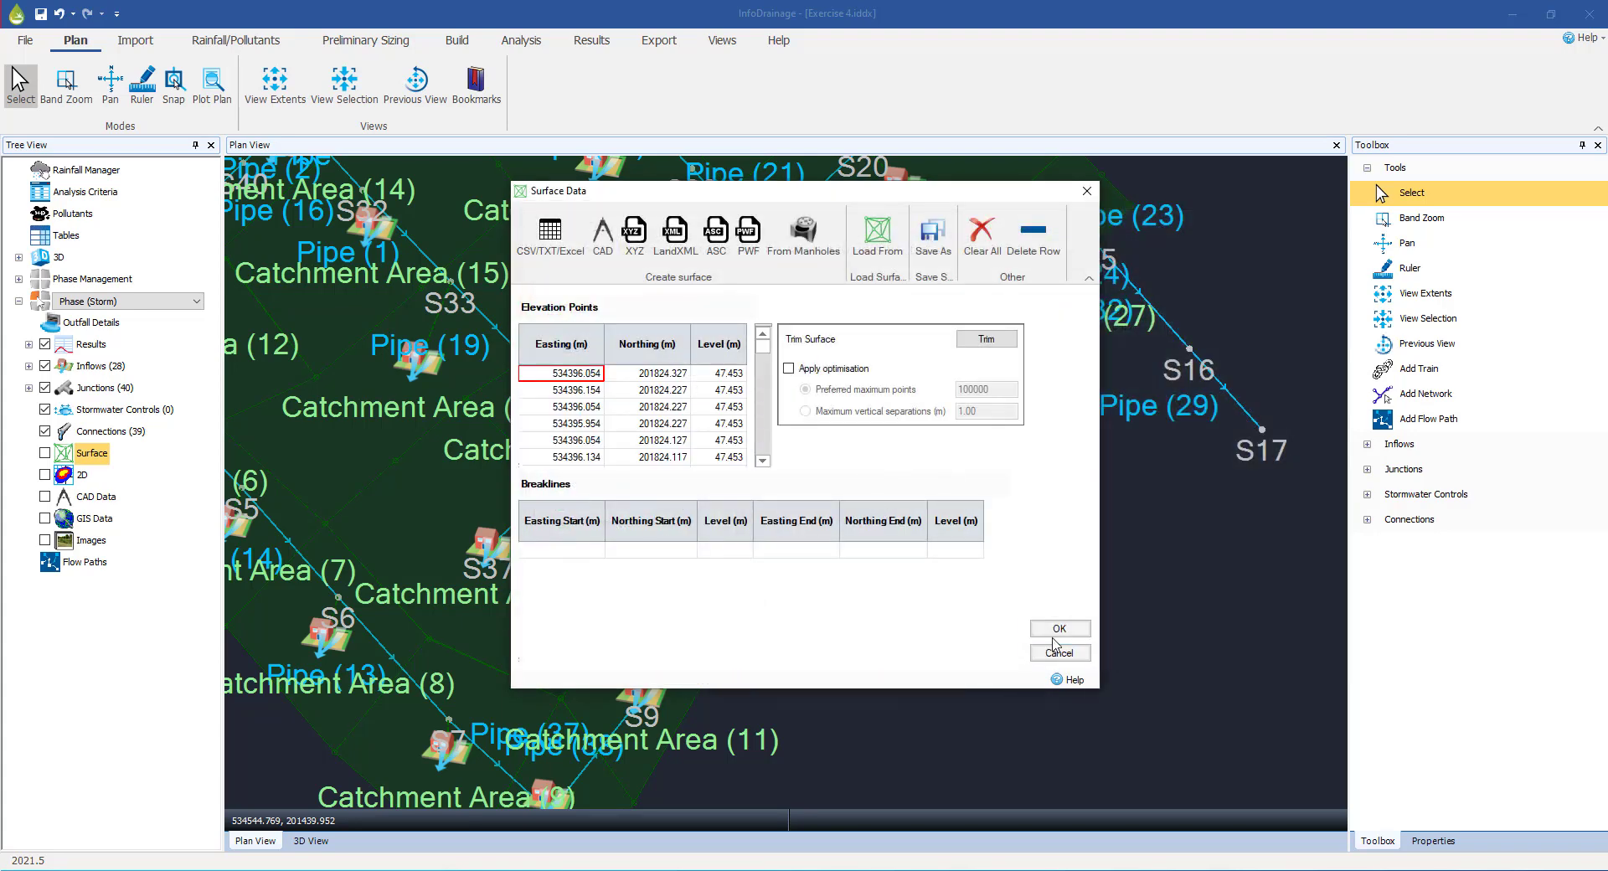
# - Accept the loaded surface data and keep all existing exceedance and cover levels without updating them
pyautogui.click(1057, 629)
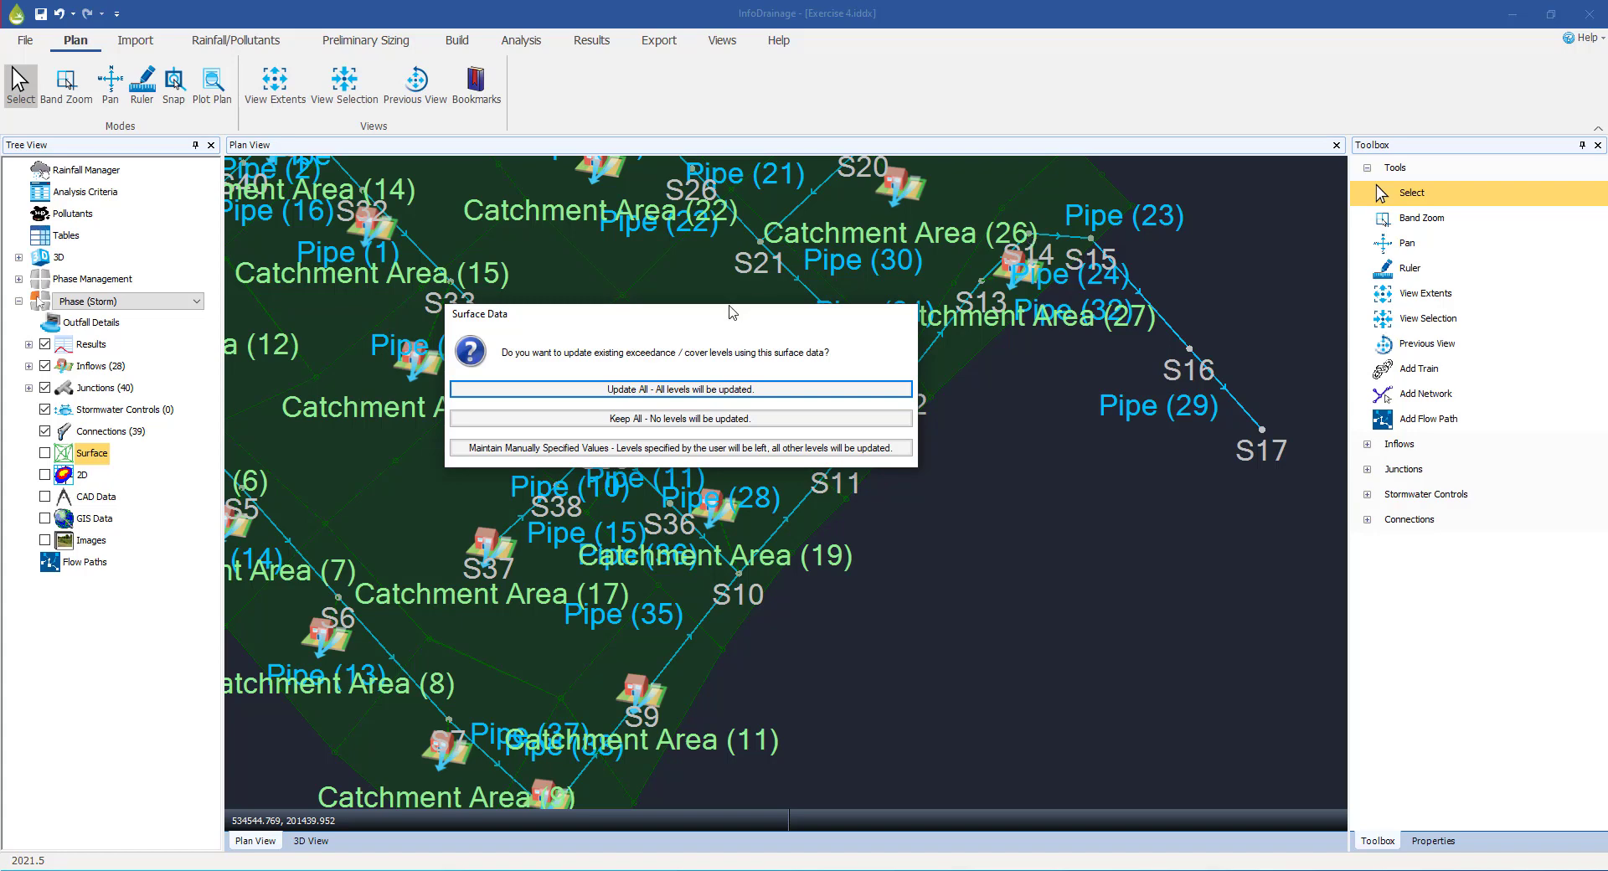
pyautogui.moveTo(734, 319); pyautogui.dragTo(779, 316)
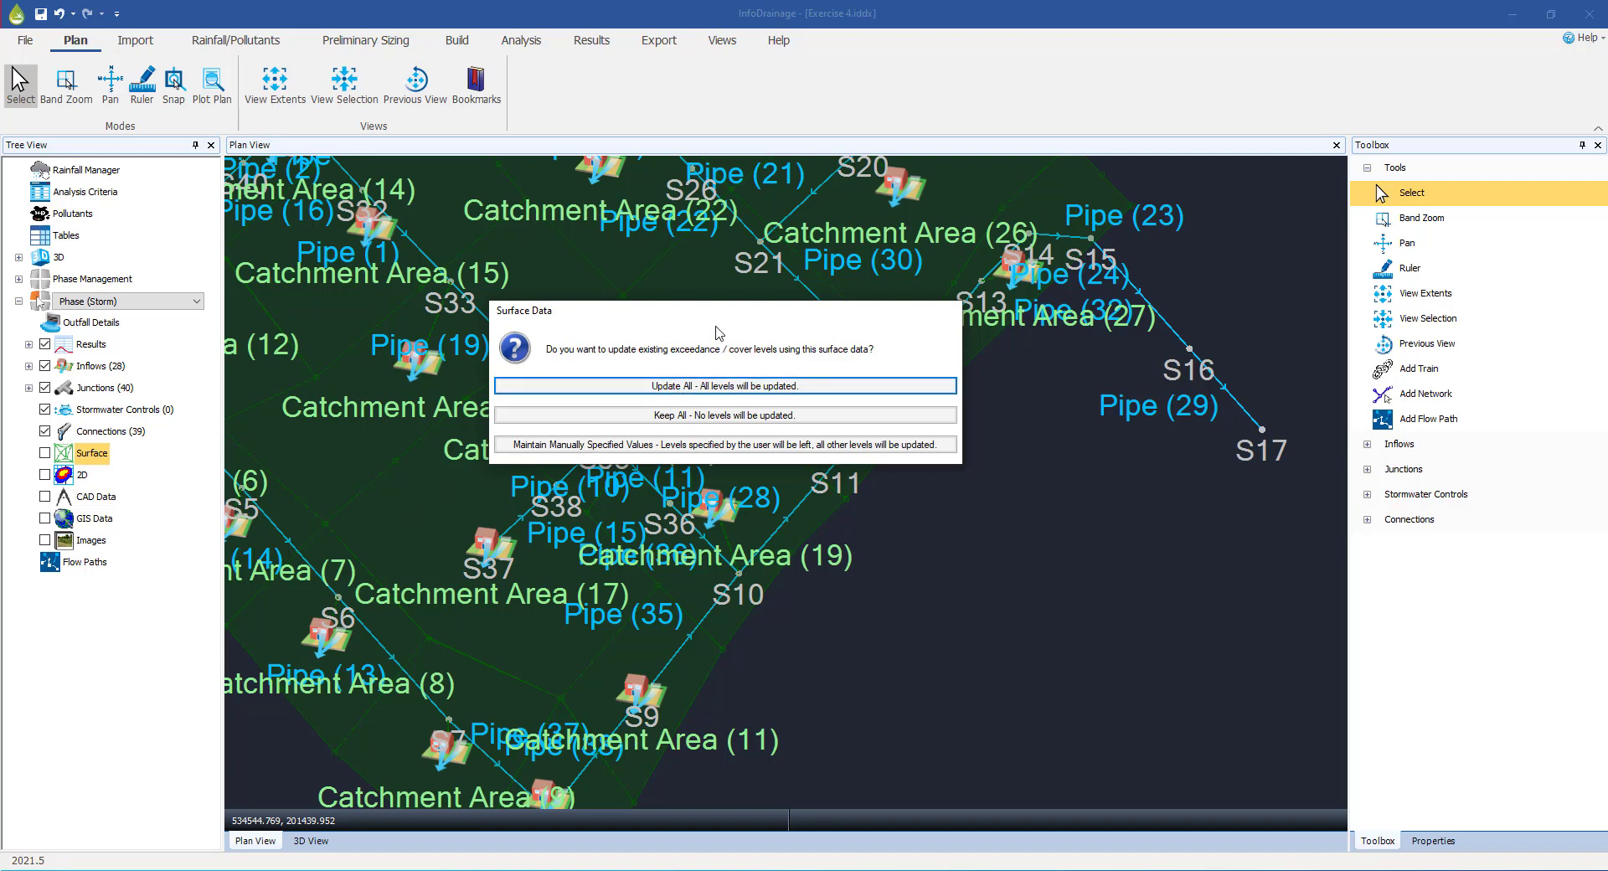
pyautogui.click(693, 415)
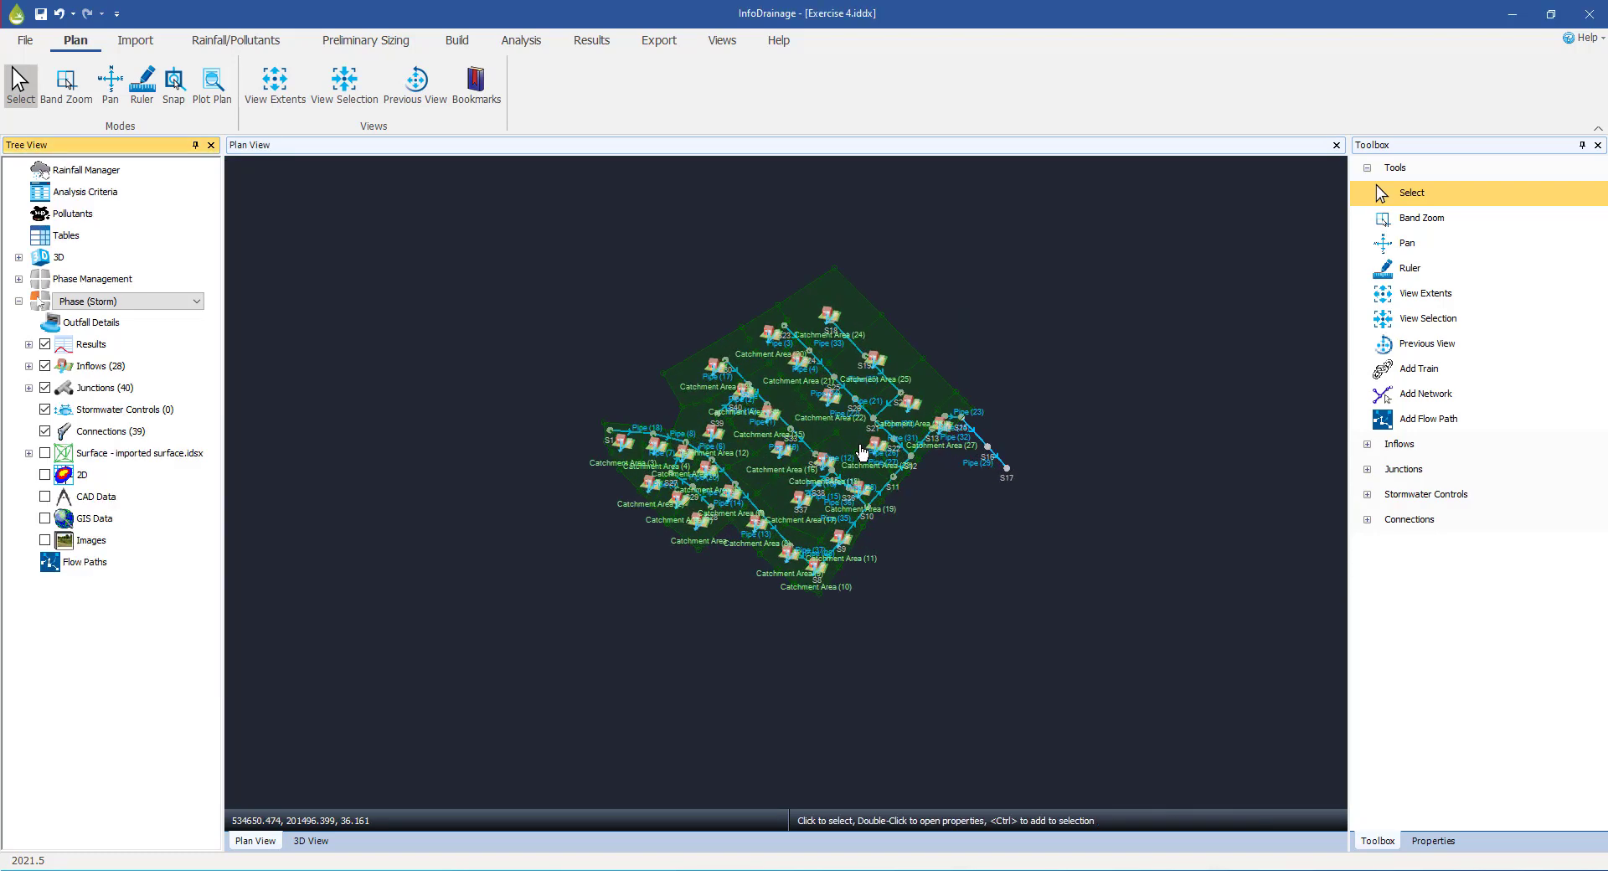
# - Check the cover level in junction S21's dimensions, leaving its properties unedited
pyautogui.scroll(3, 863, 453)
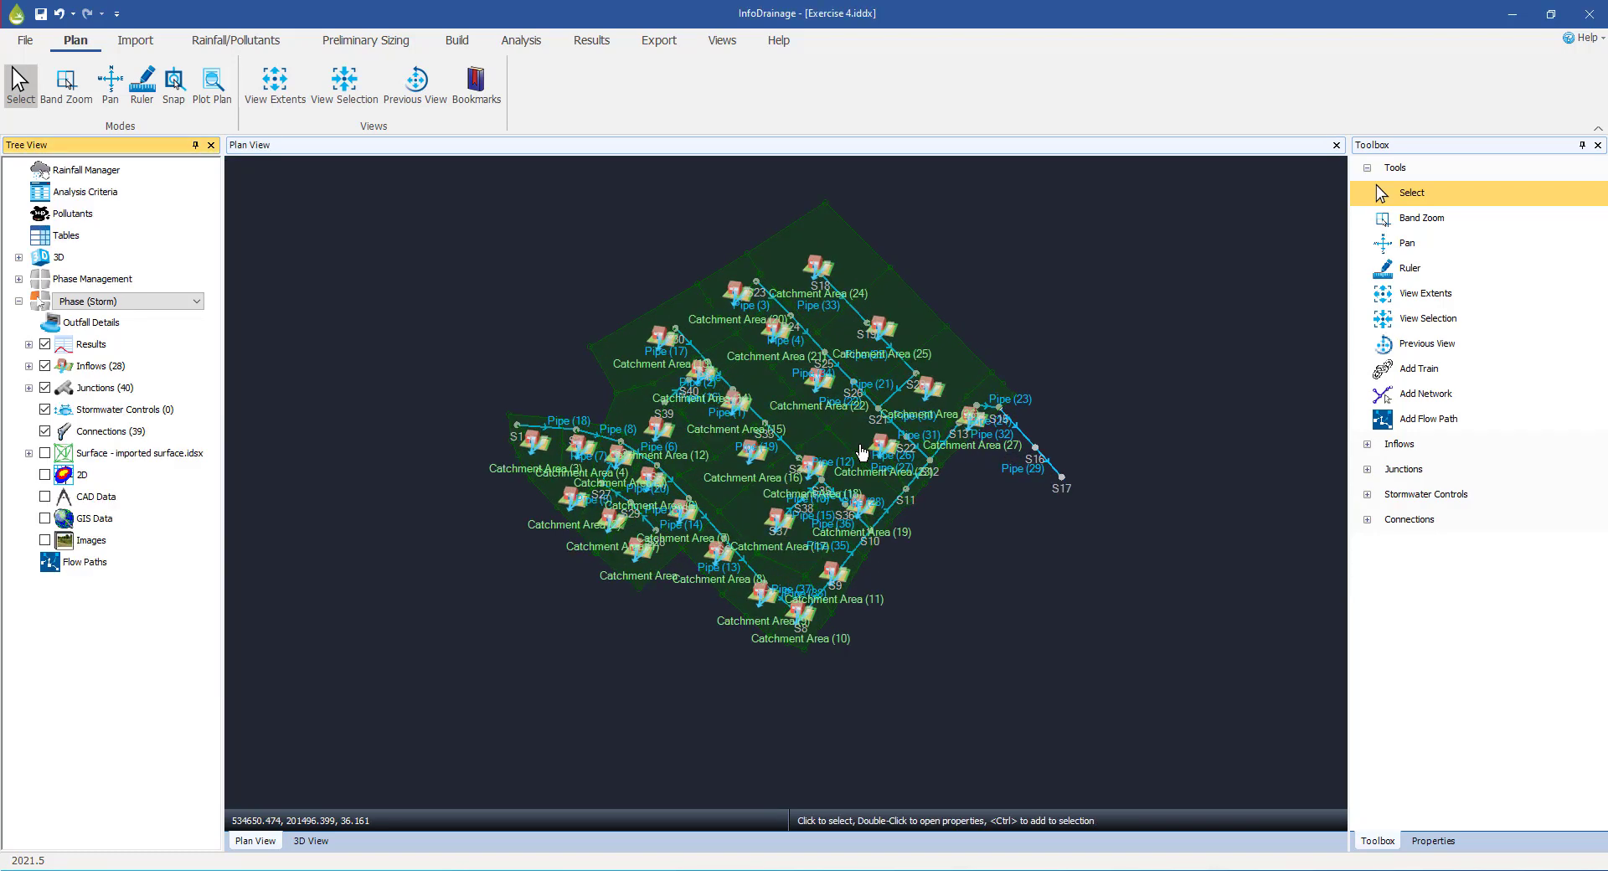
pyautogui.doubleClick(891, 403)
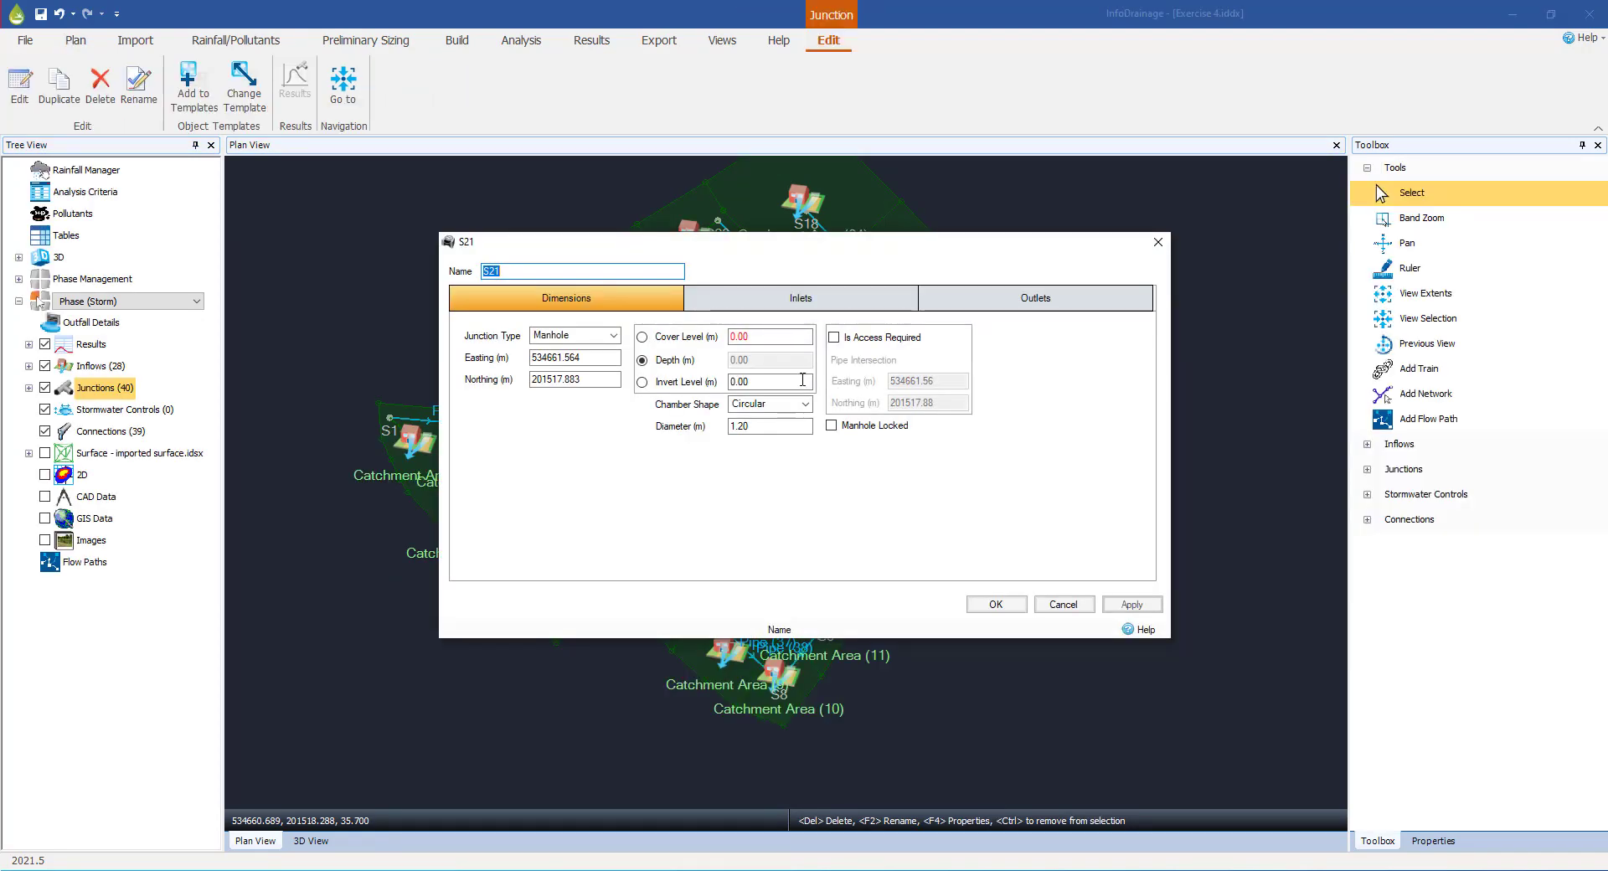
pyautogui.click(754, 336)
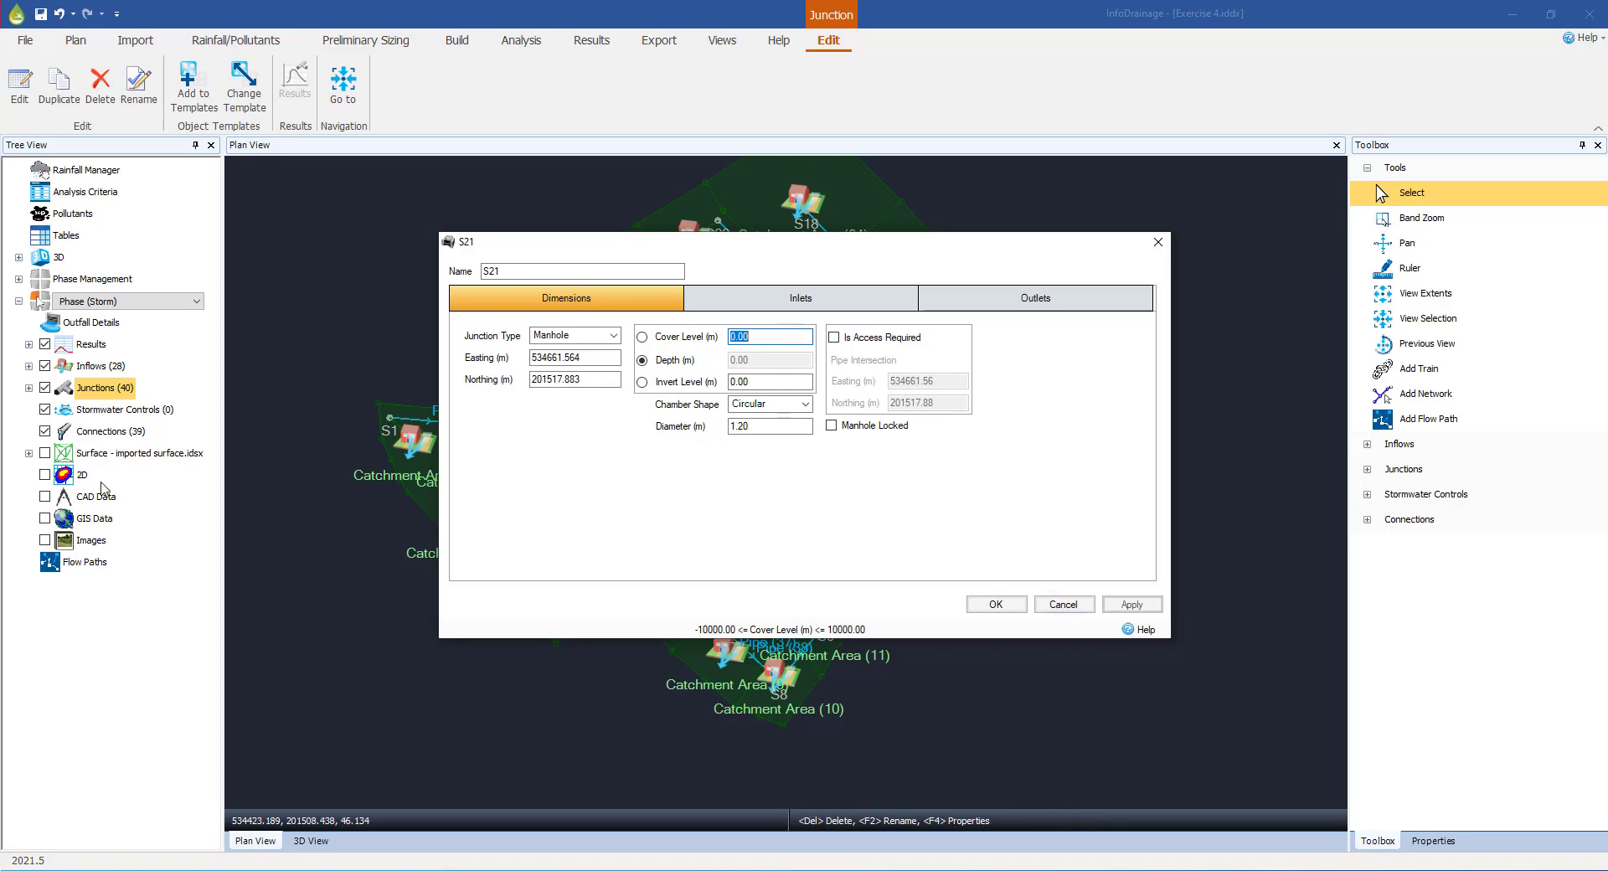
pyautogui.click(1062, 605)
# - Display the imported surface in the plan with its contours turned off
pyautogui.click(45, 453)
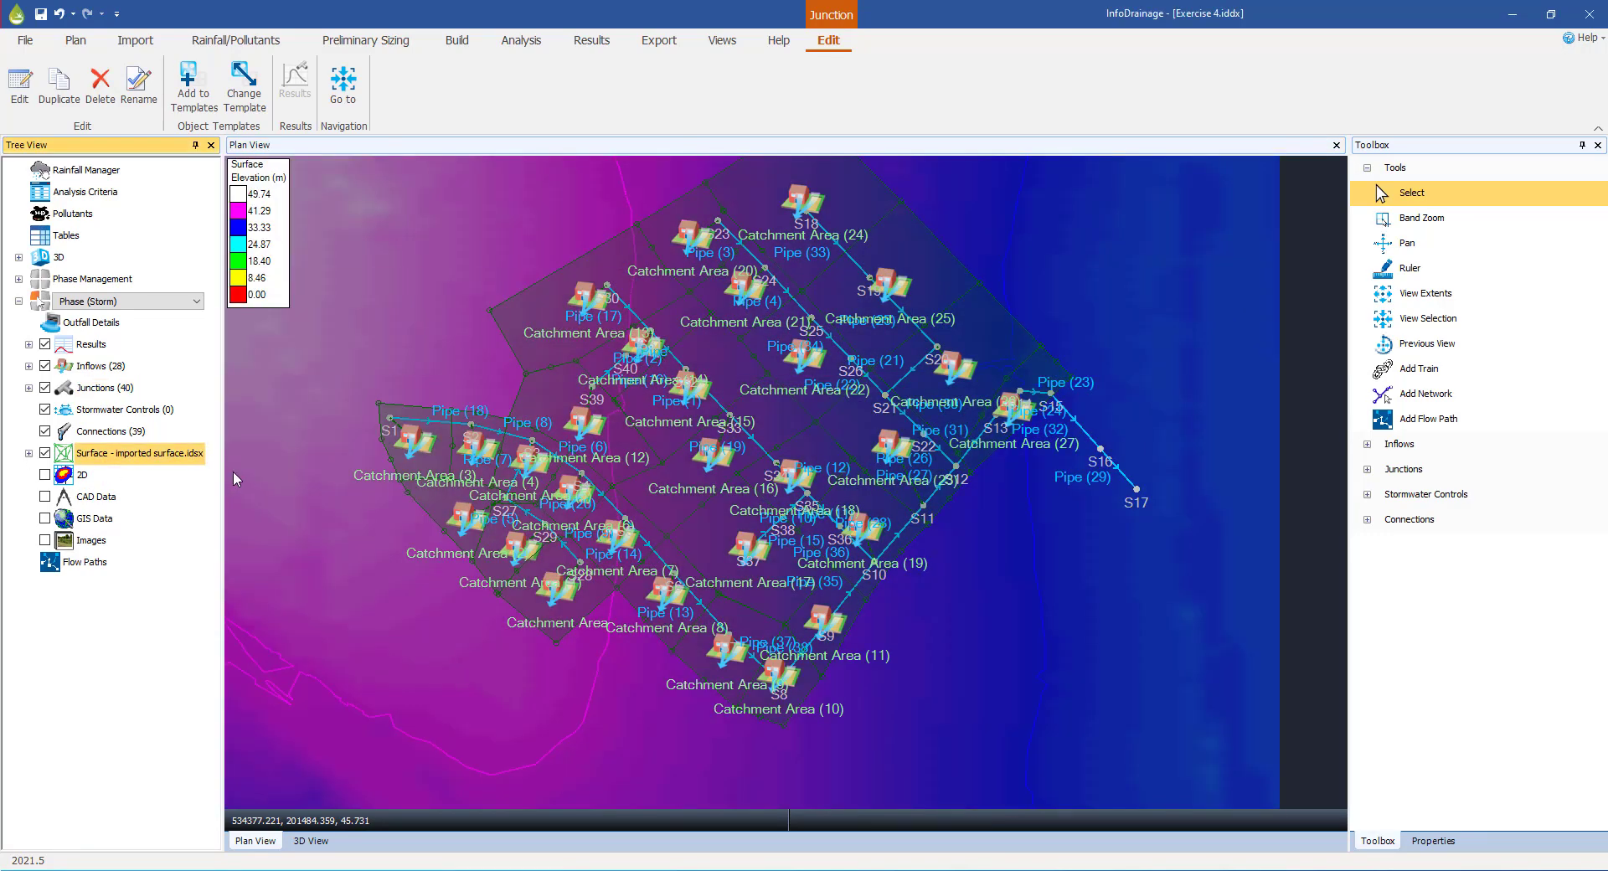
pyautogui.click(28, 454)
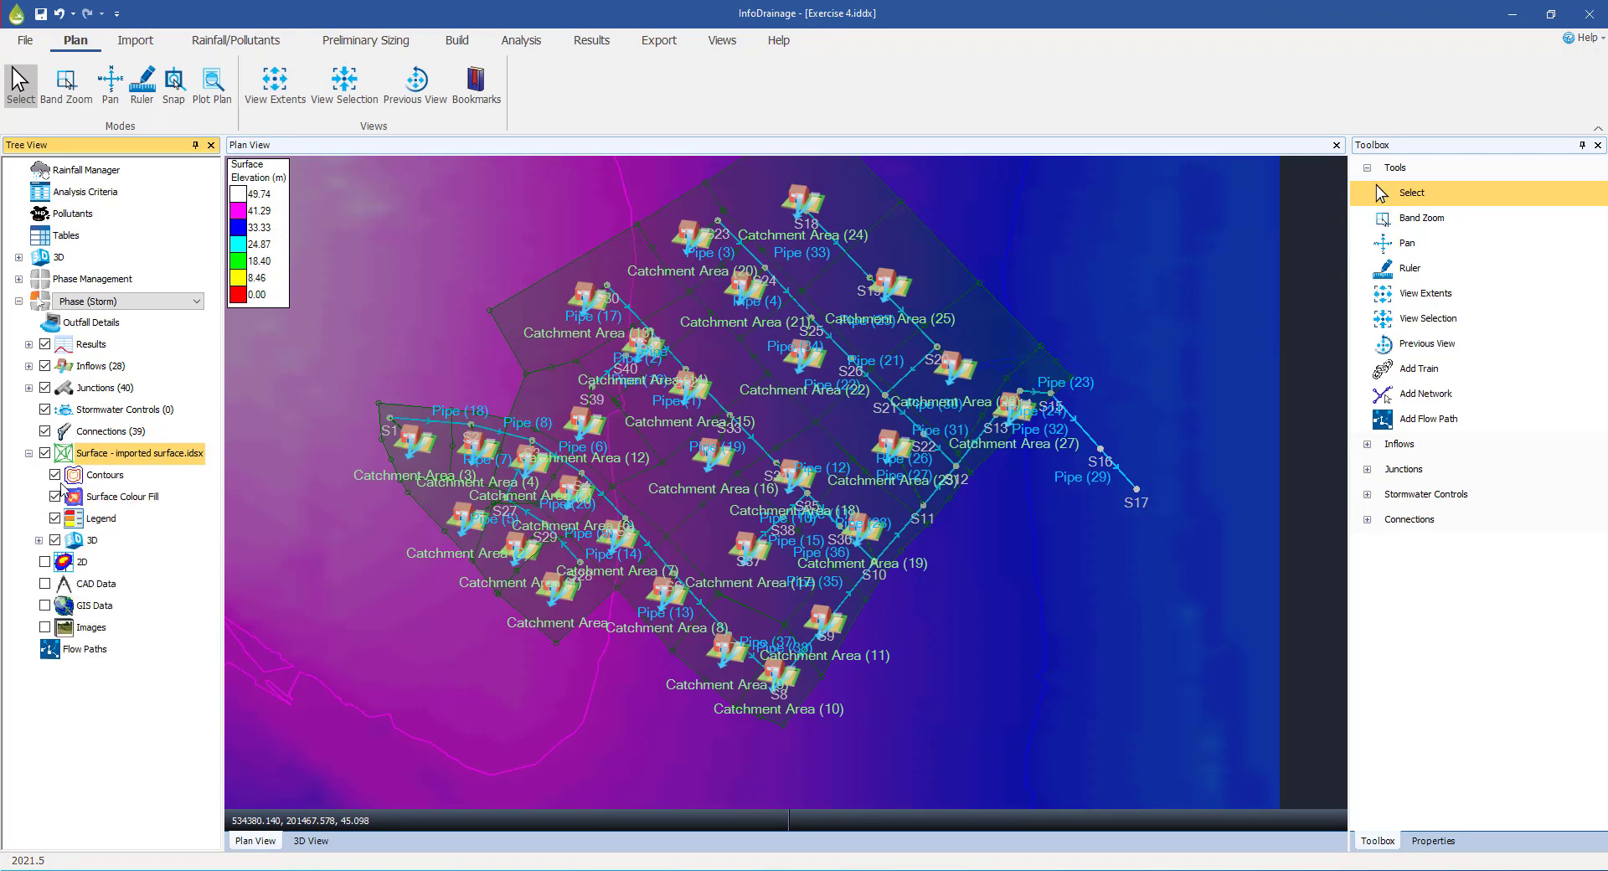
pyautogui.click(55, 474)
pyautogui.scroll(-2, 725, 416)
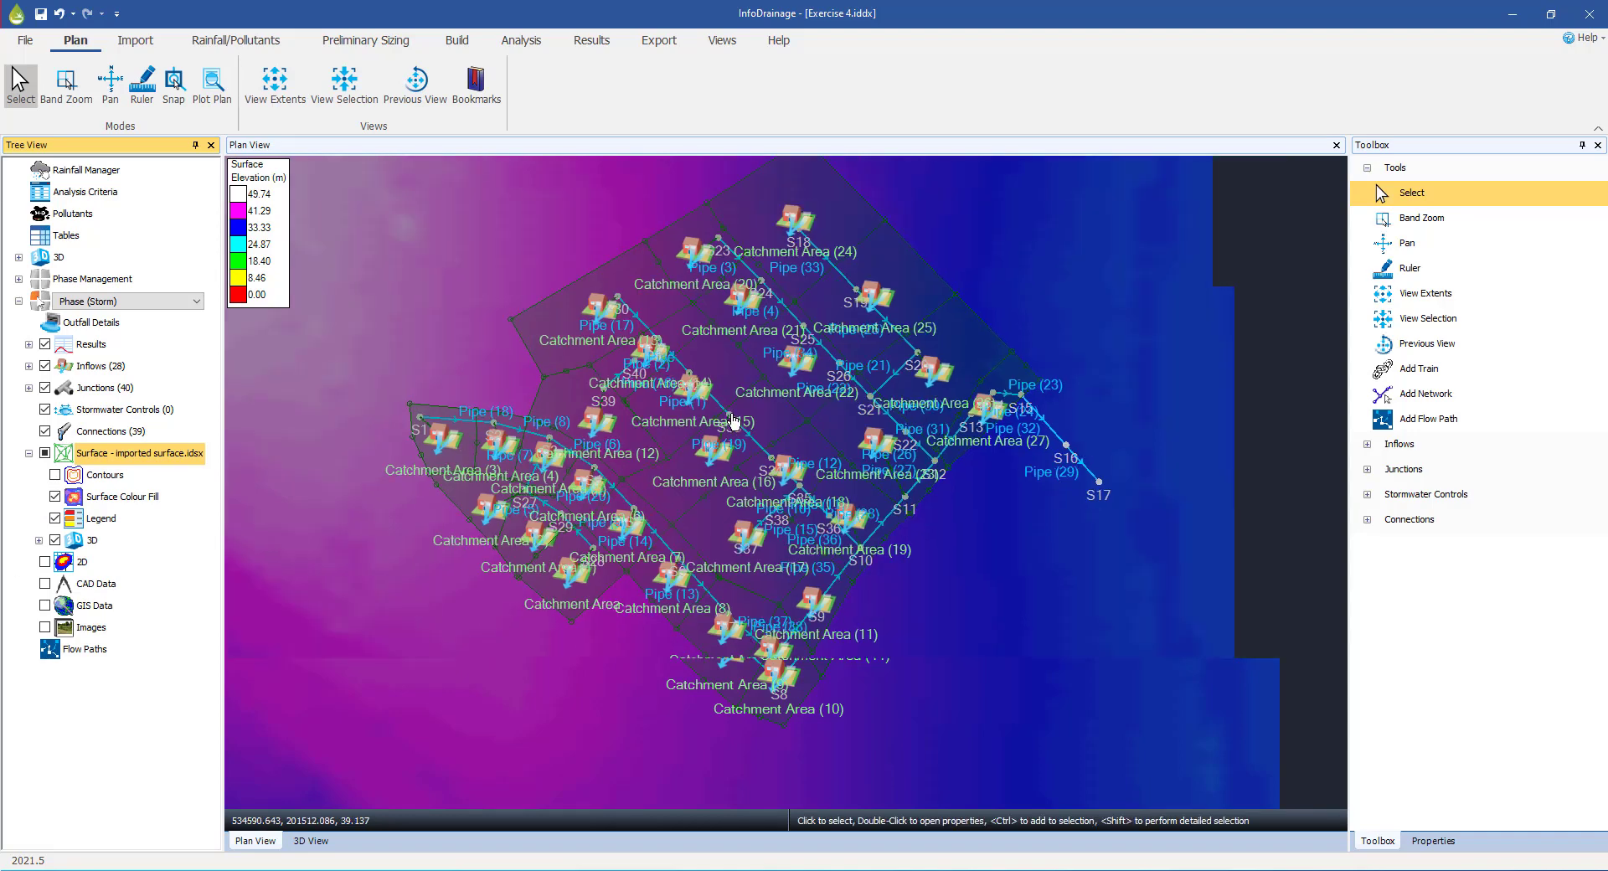
pyautogui.moveTo(832, 389); pyautogui.dragTo(735, 431)
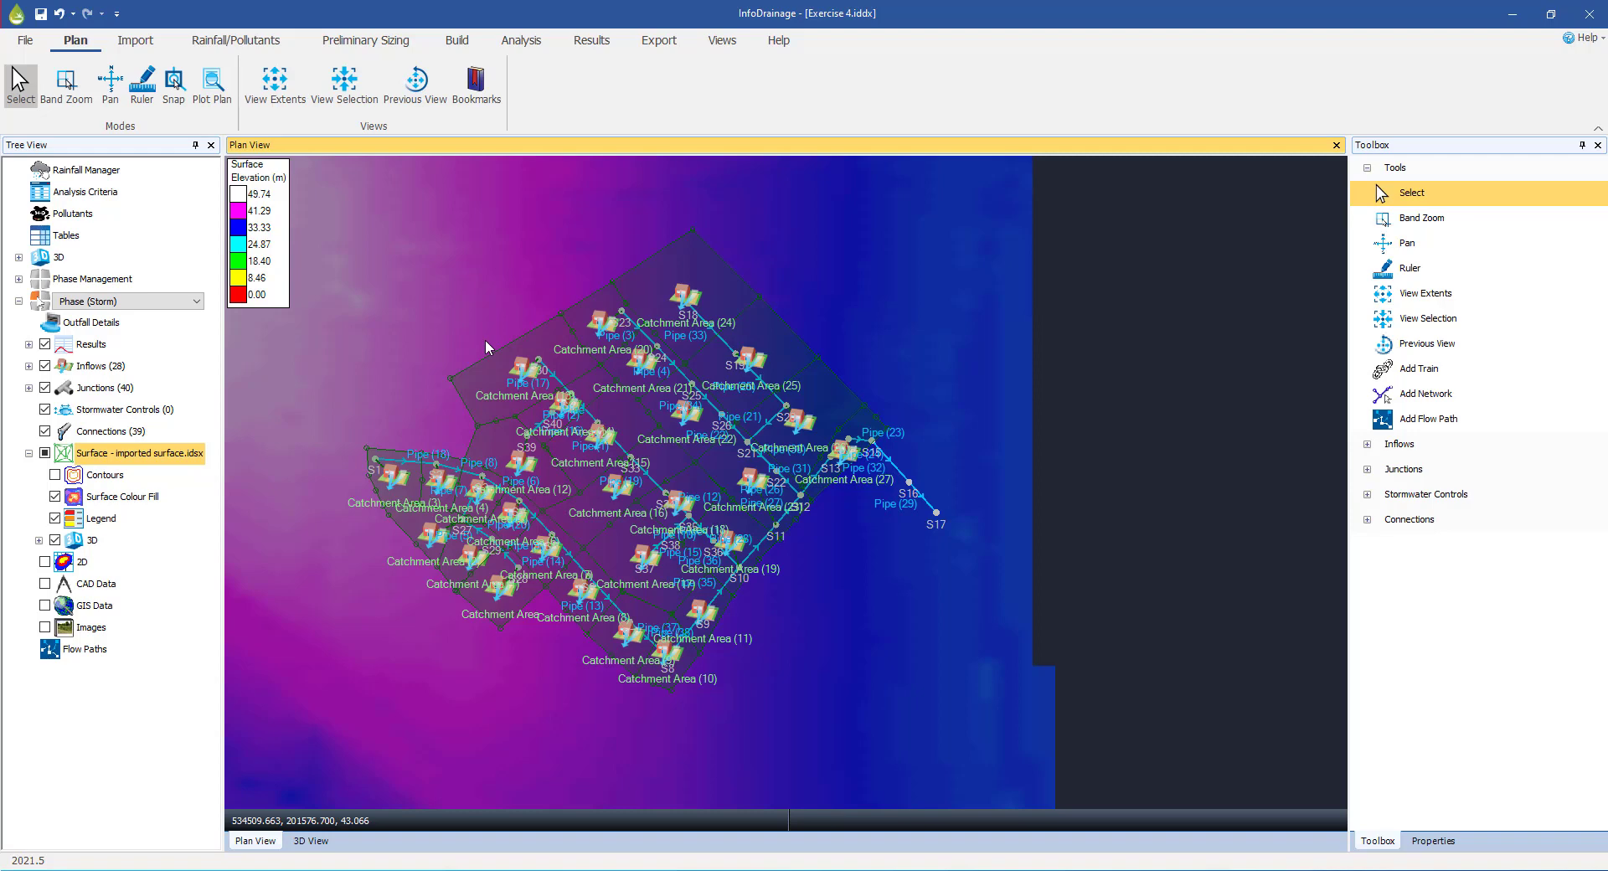
# - Save the Exercise 4 design and start a new, empty design
pyautogui.click(40, 14)
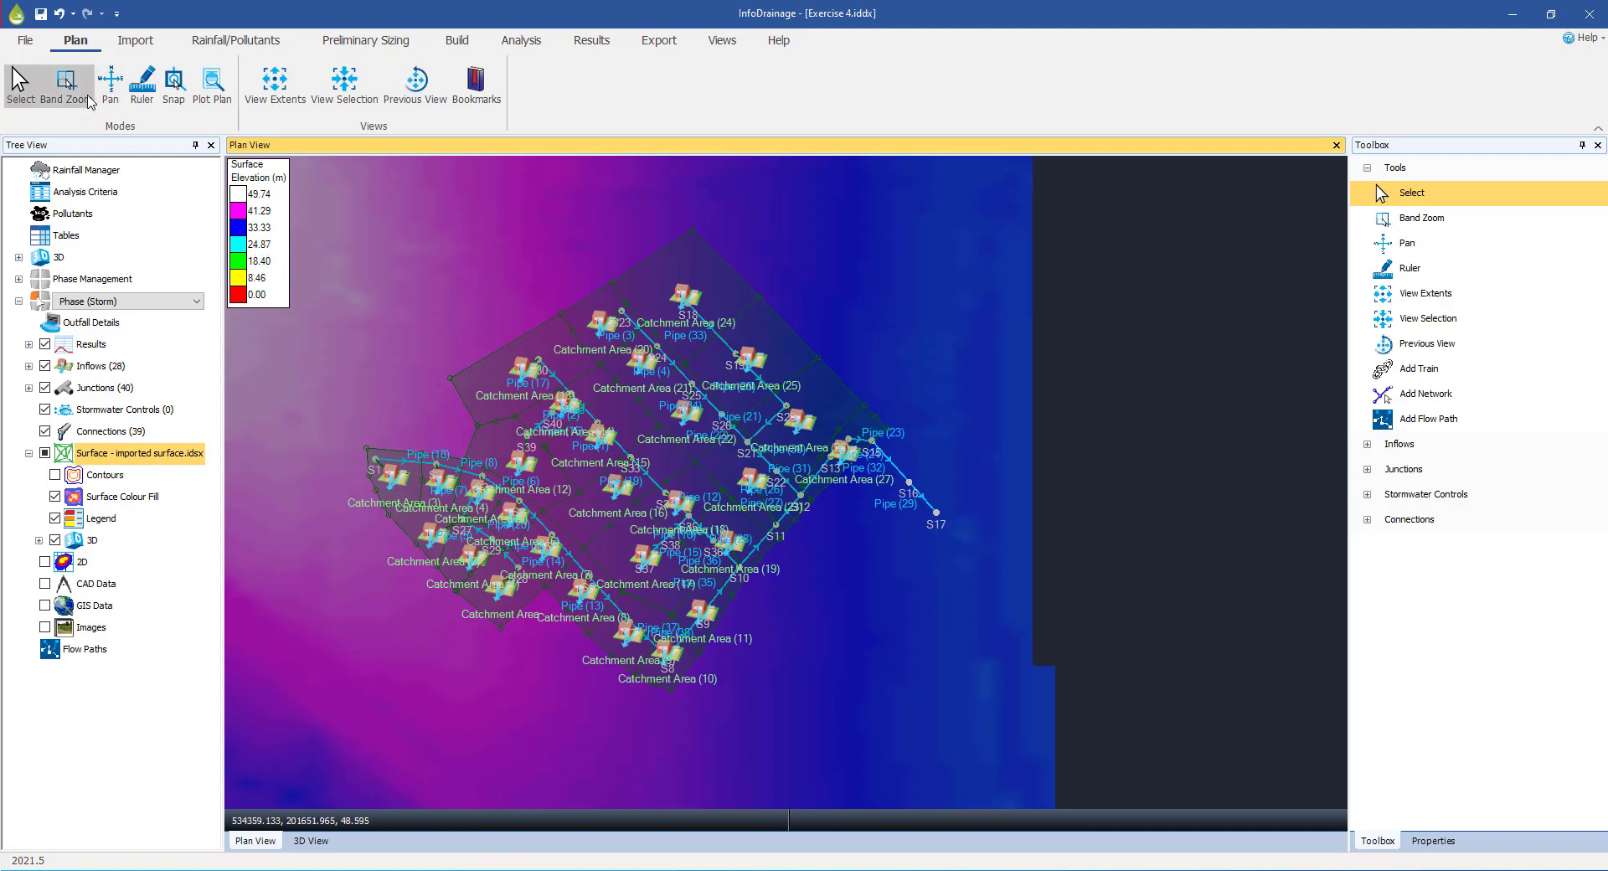
pyautogui.click(25, 40)
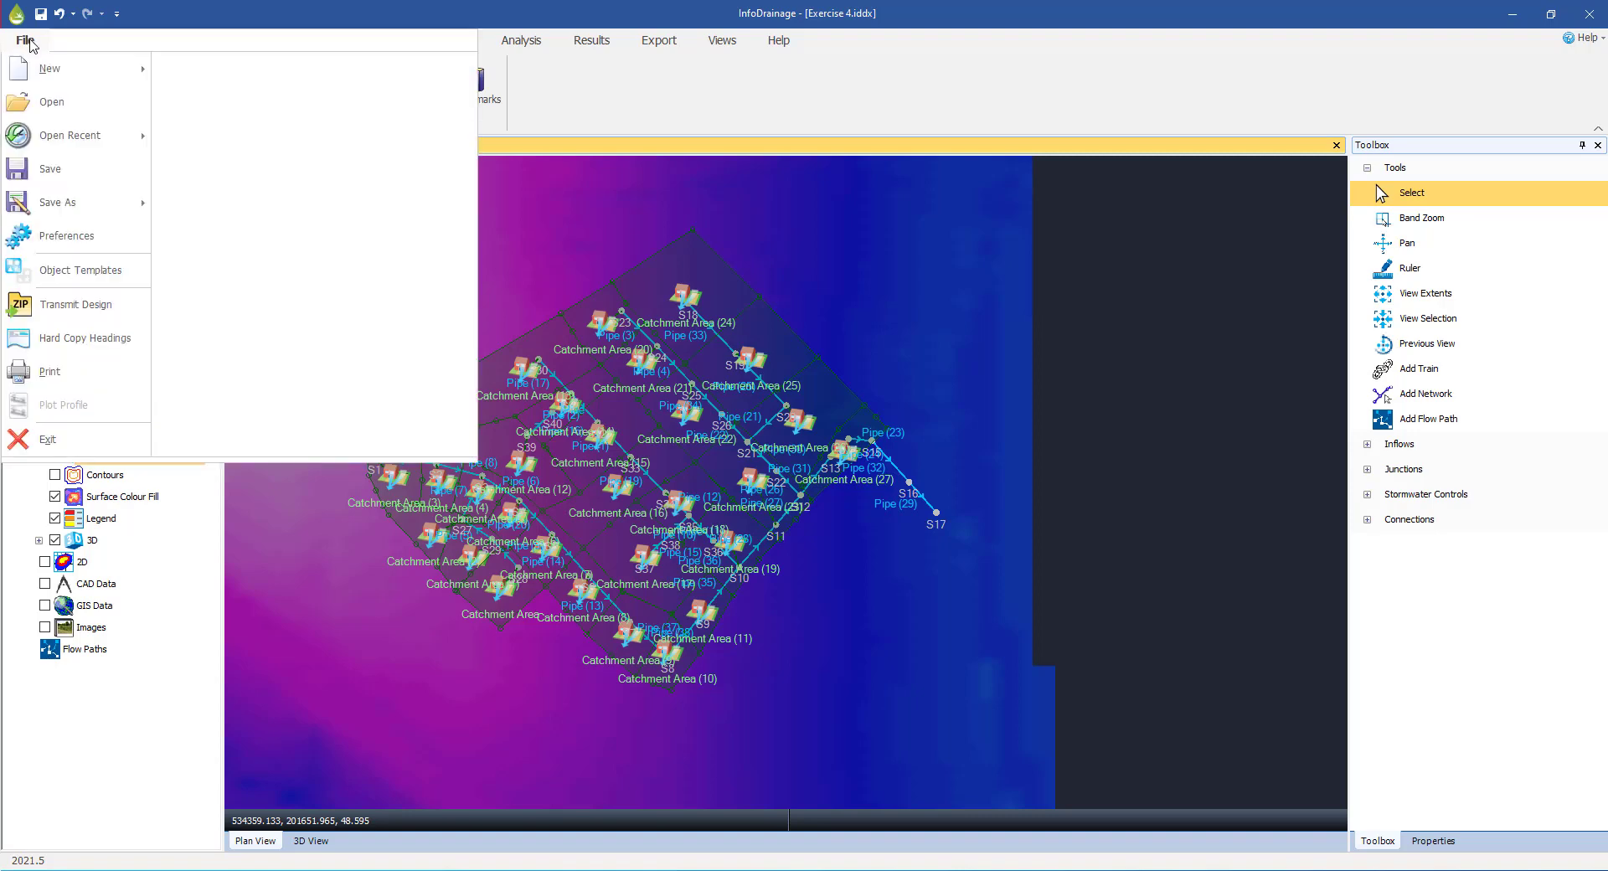
pyautogui.click(51, 69)
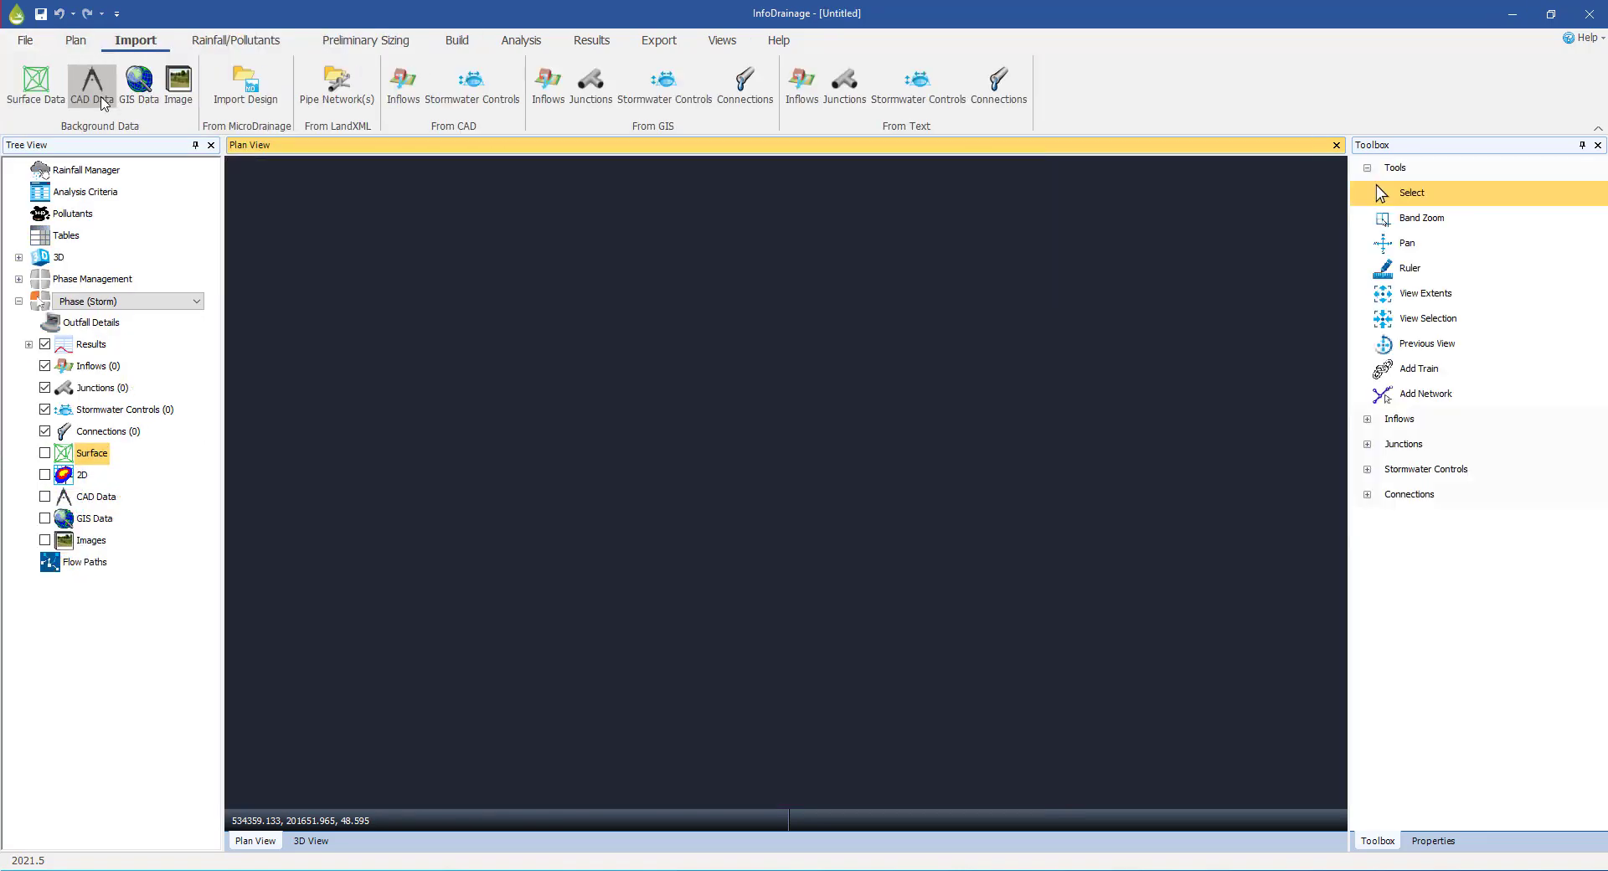
# - Save the new design as Exercise 4a in the "Save work here" folder
pyautogui.click(29, 41)
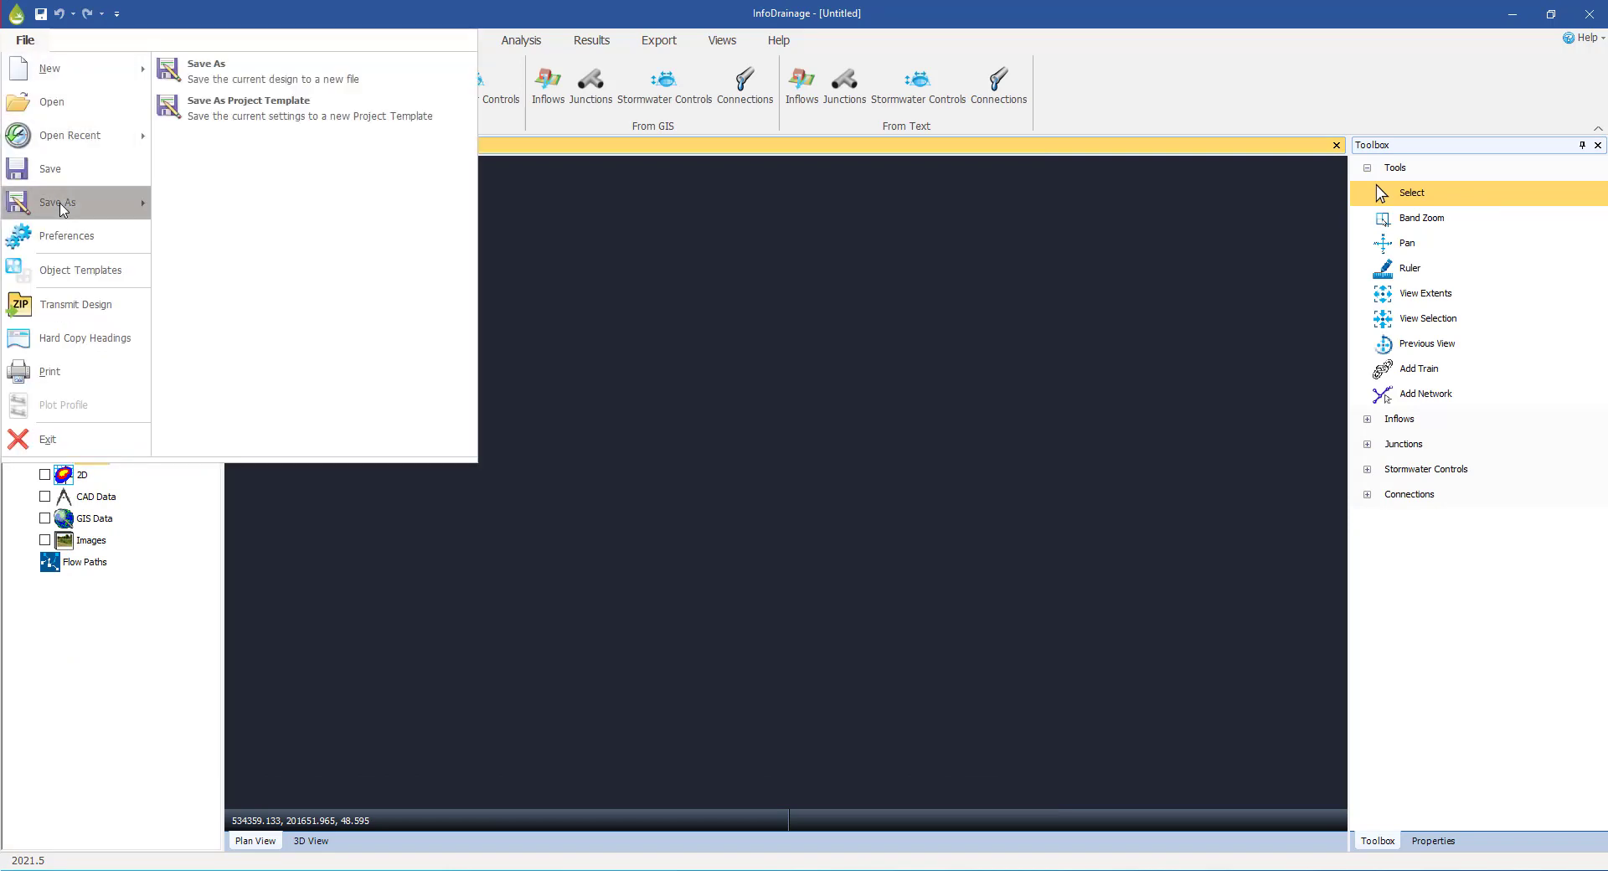
pyautogui.click(50, 202)
pyautogui.click(352, 210)
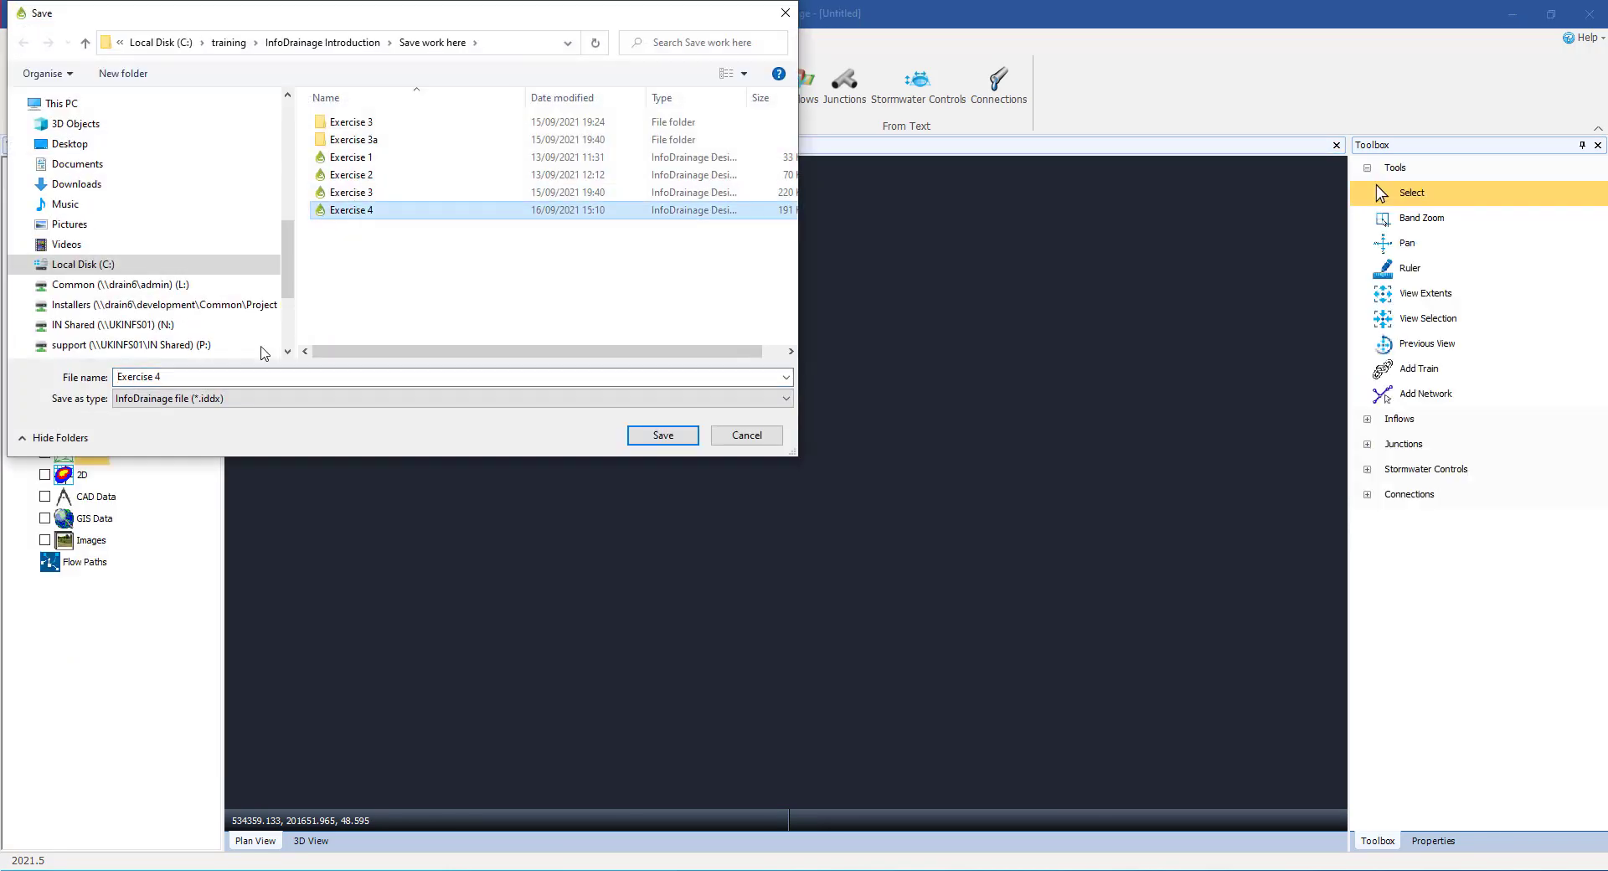
pyautogui.click(191, 376)
pyautogui.click(194, 377)
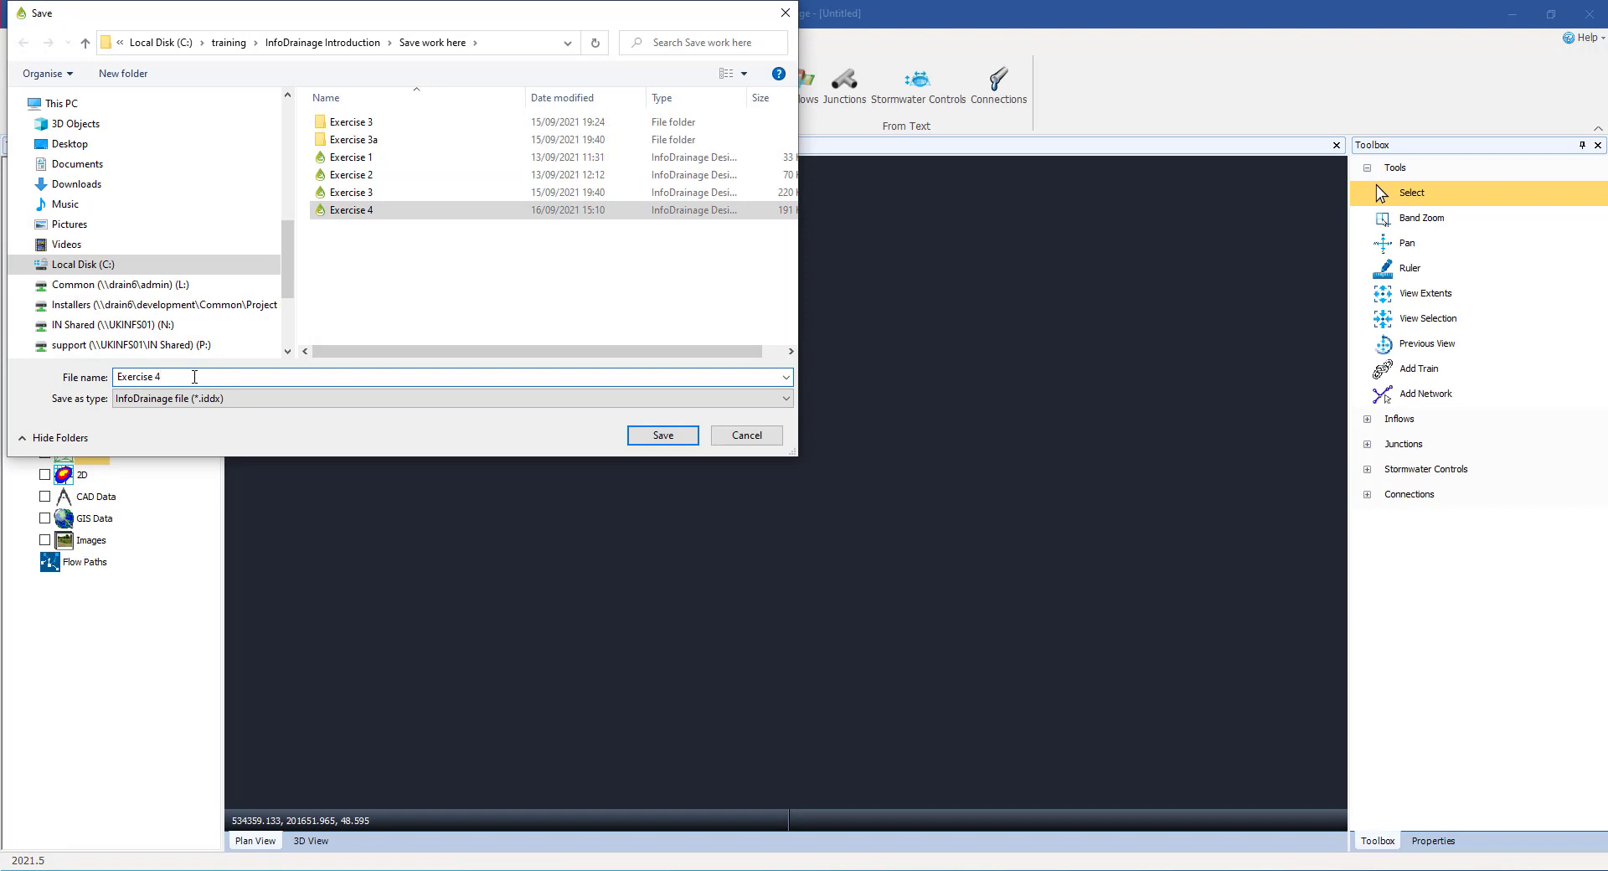
pyautogui.write('a')
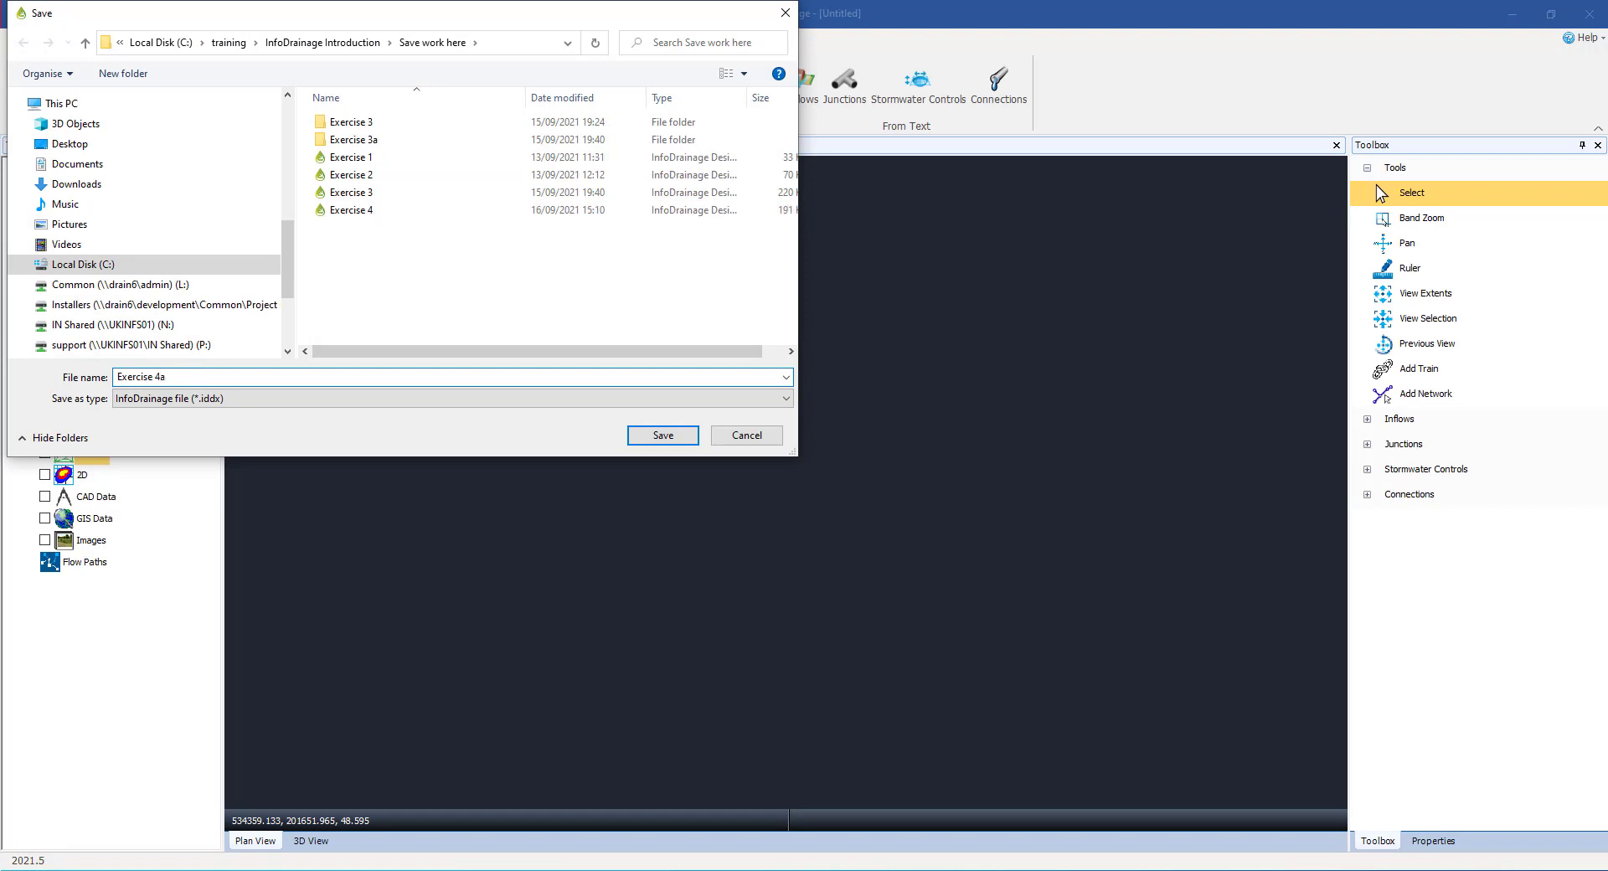
pyautogui.click(652, 436)
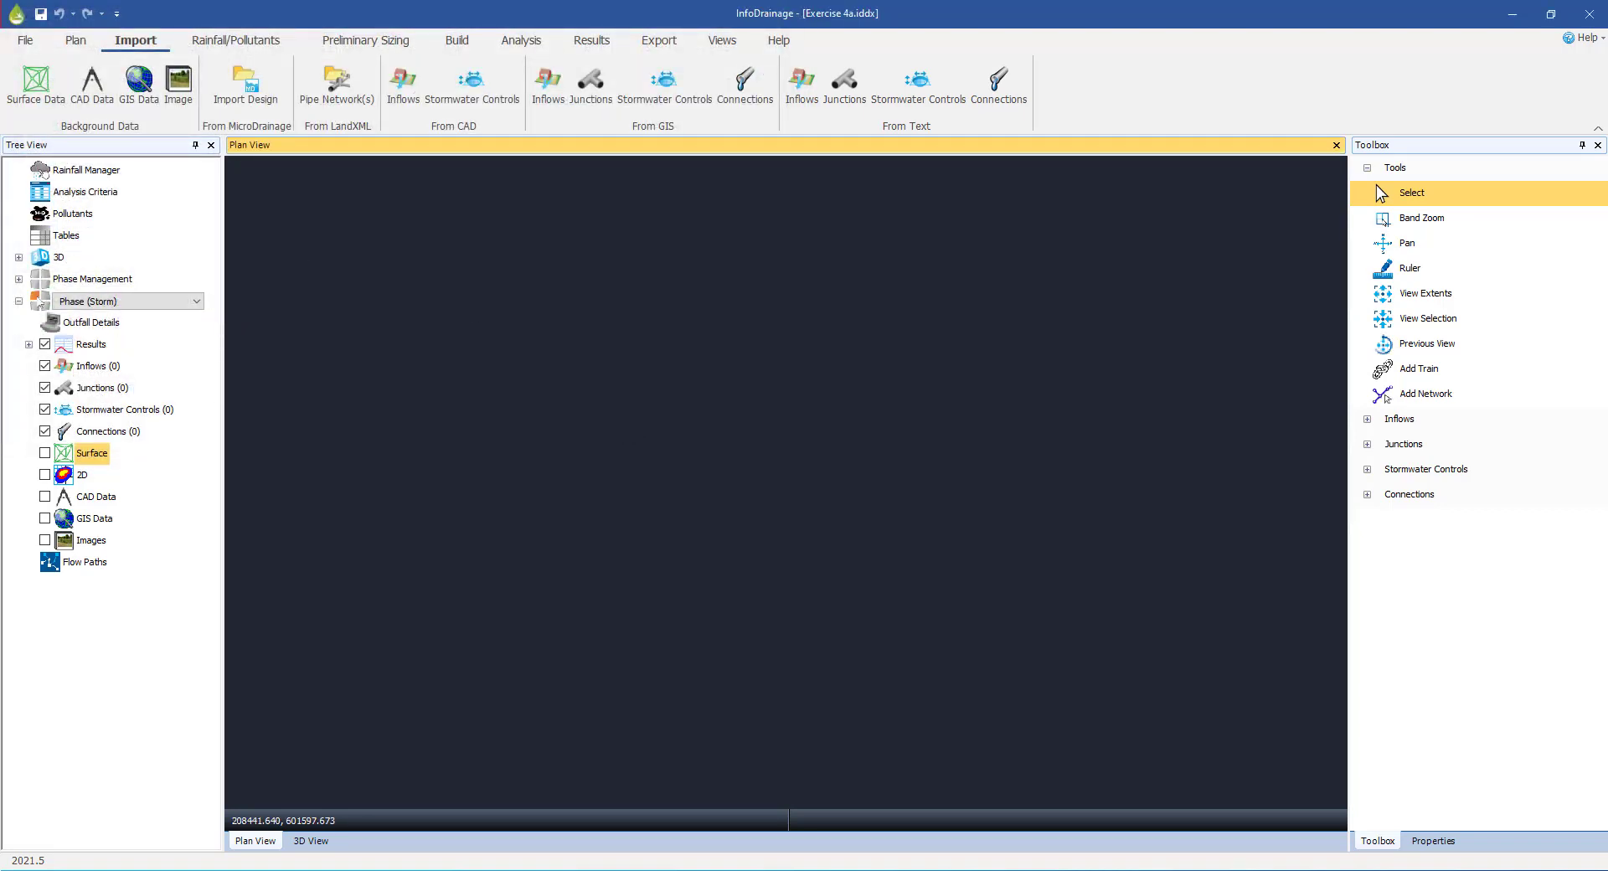
# - Import the MicroDrainage design "Full digitised model" from the data folder of InfoDrainage Introduction
pyautogui.click(248, 97)
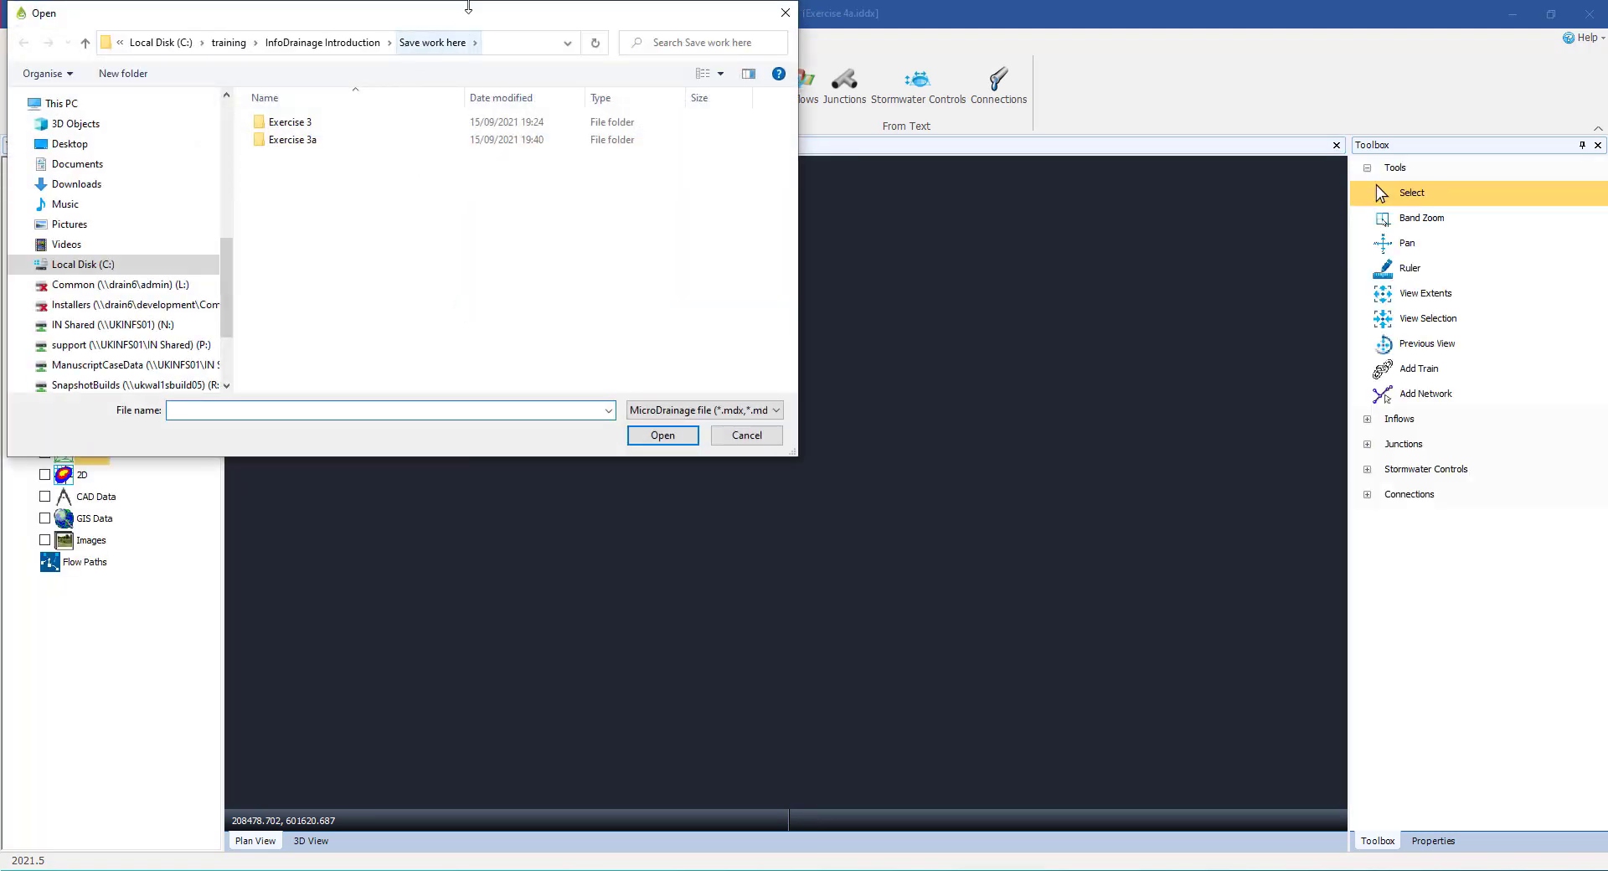
pyautogui.moveTo(468, 7); pyautogui.dragTo(823, 100)
pyautogui.click(728, 135)
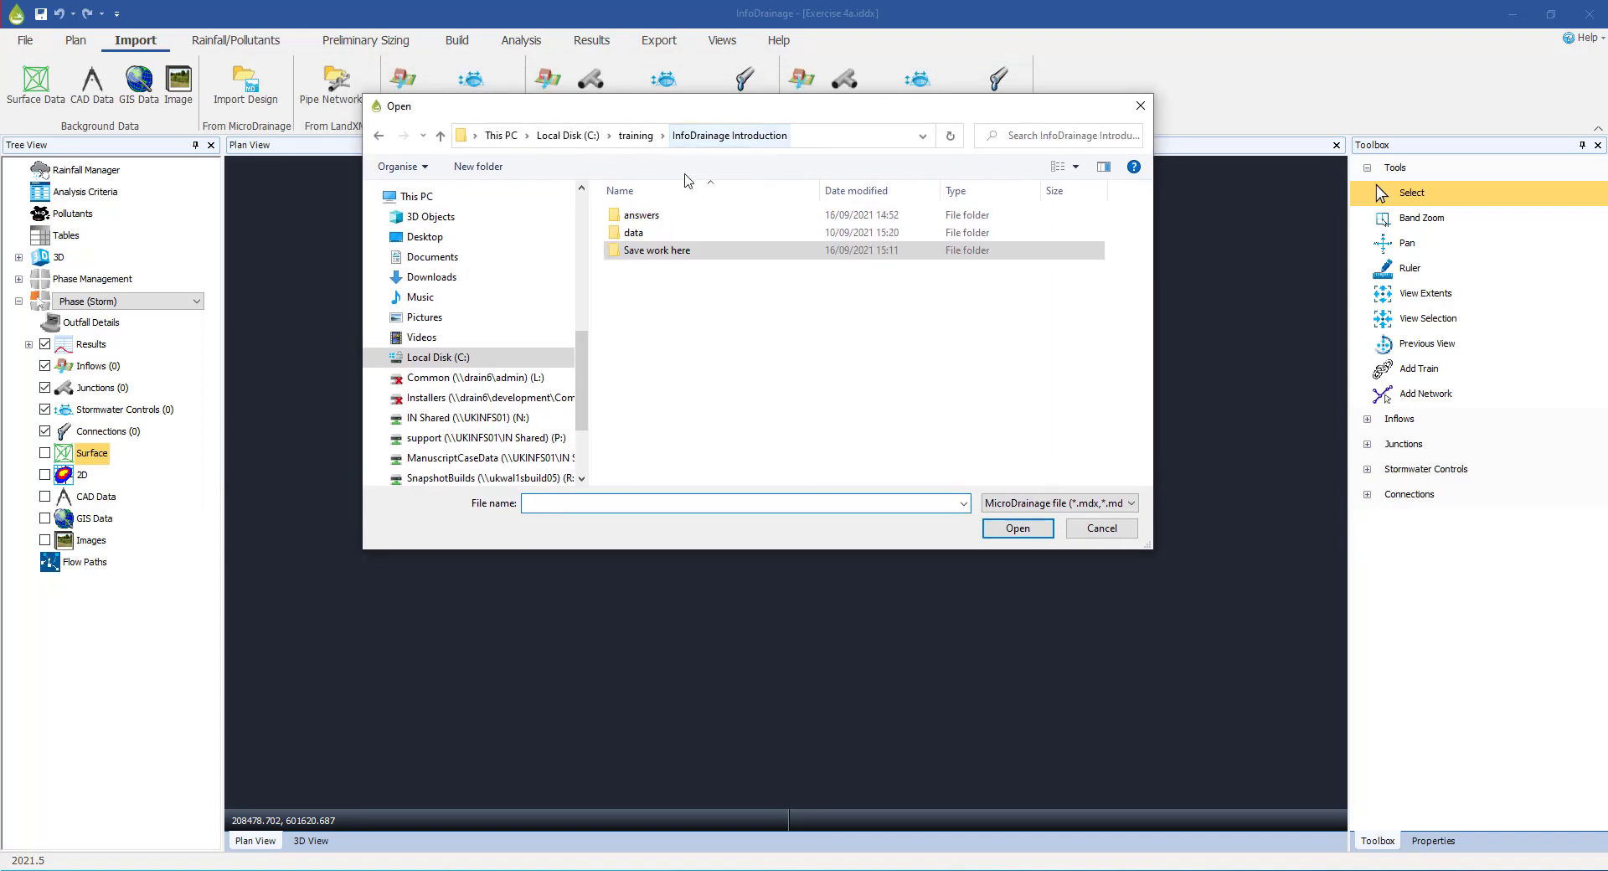
pyautogui.doubleClick(662, 233)
pyautogui.click(665, 220)
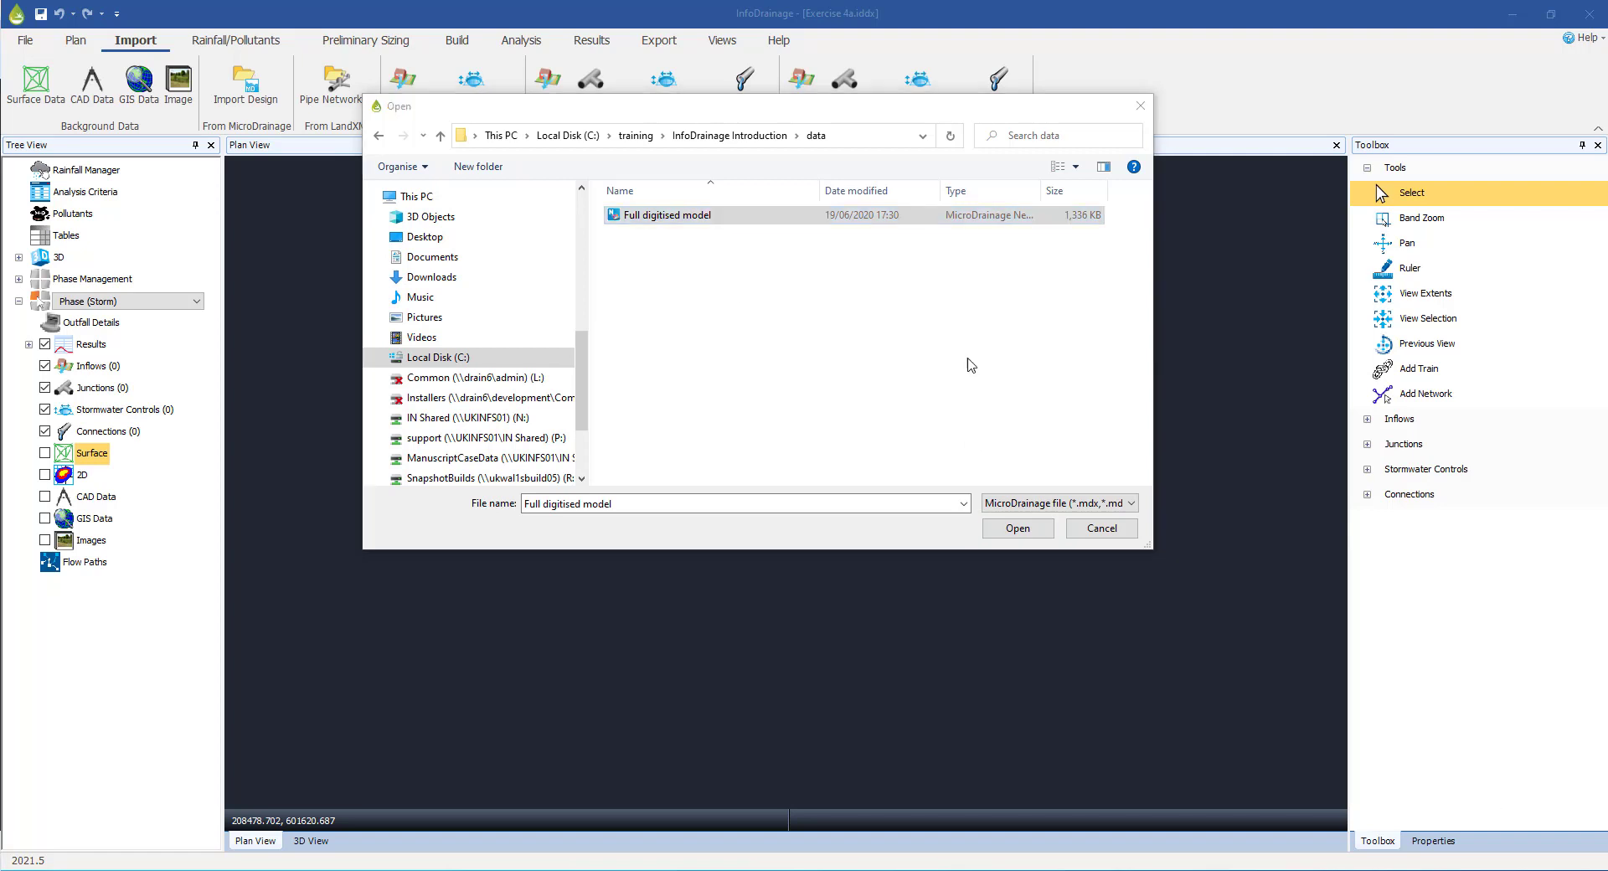
pyautogui.click(1024, 528)
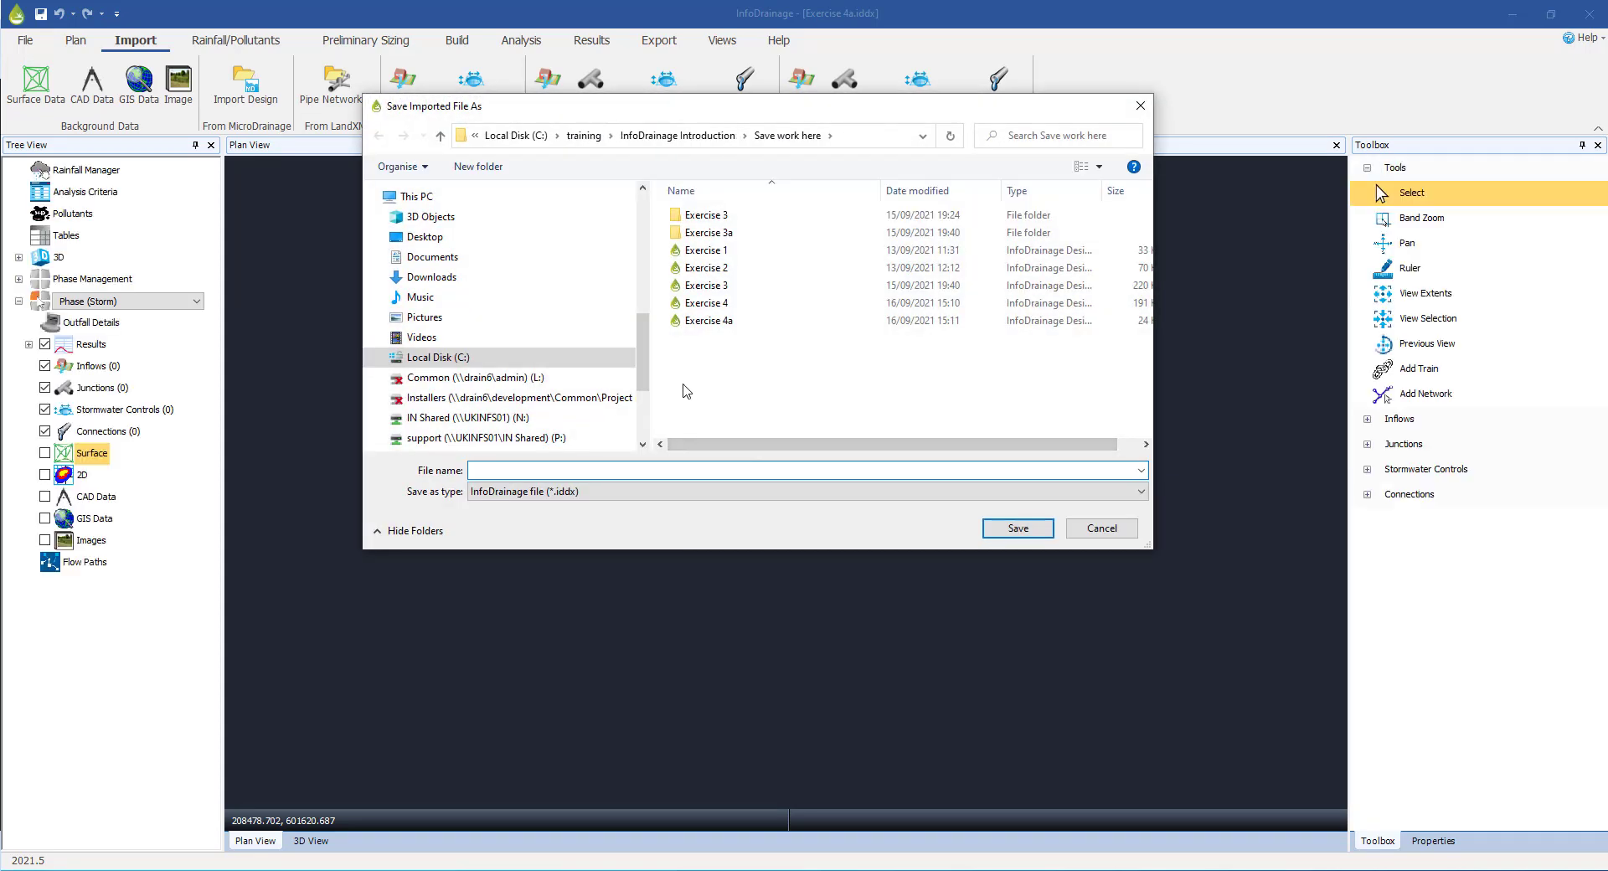
# - Save the imported design over the existing Exercise 4a file in "Save work here" and accept the import warnings
pyautogui.click(708, 321)
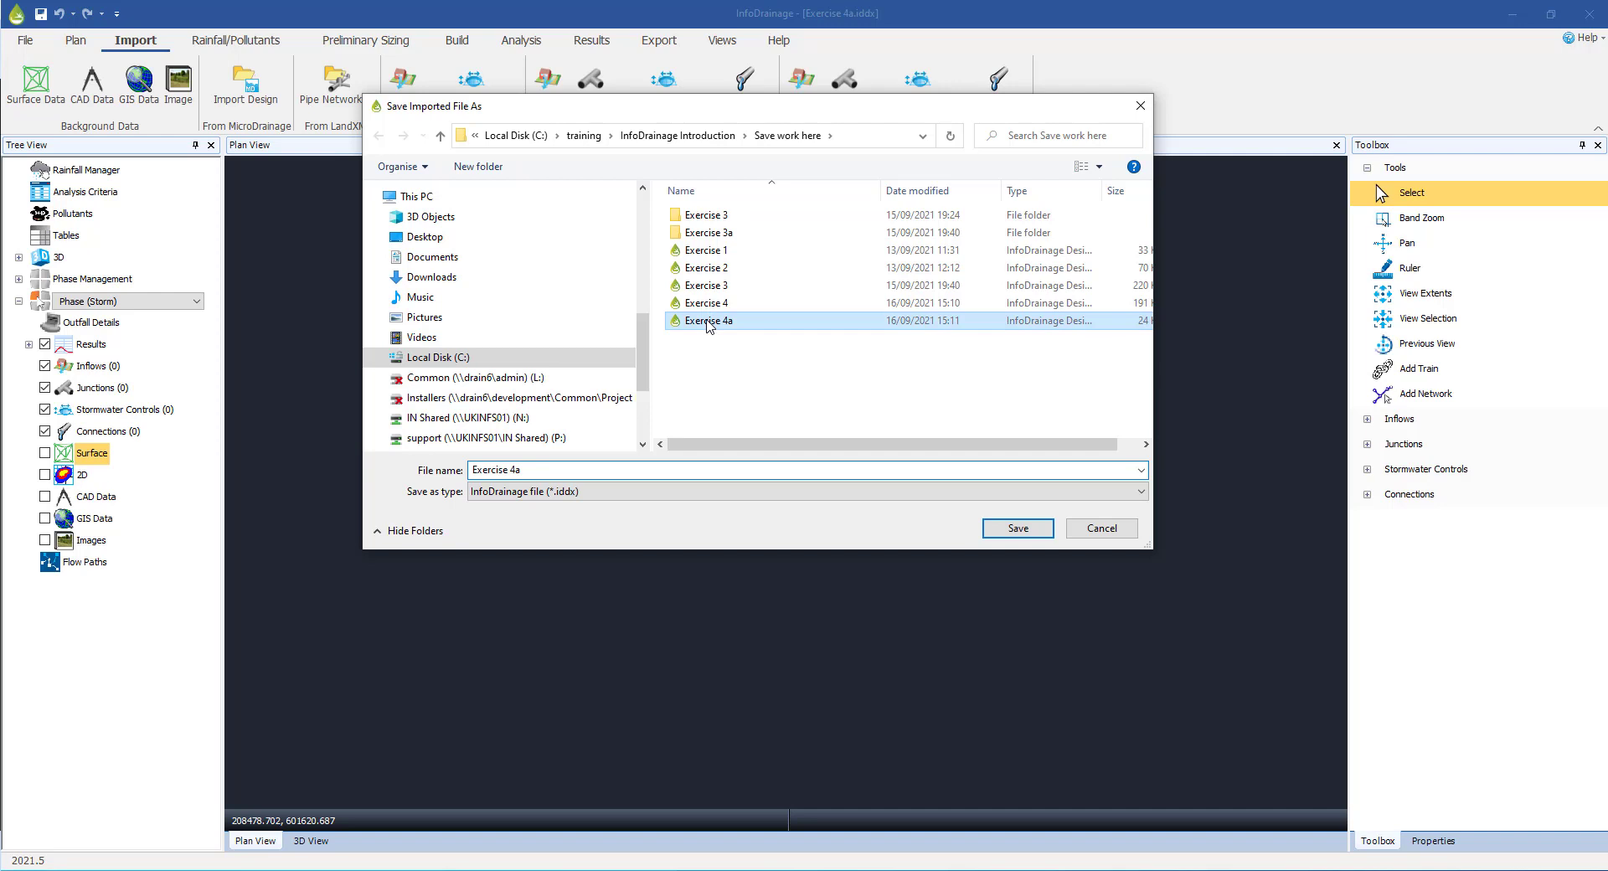
pyautogui.click(1010, 537)
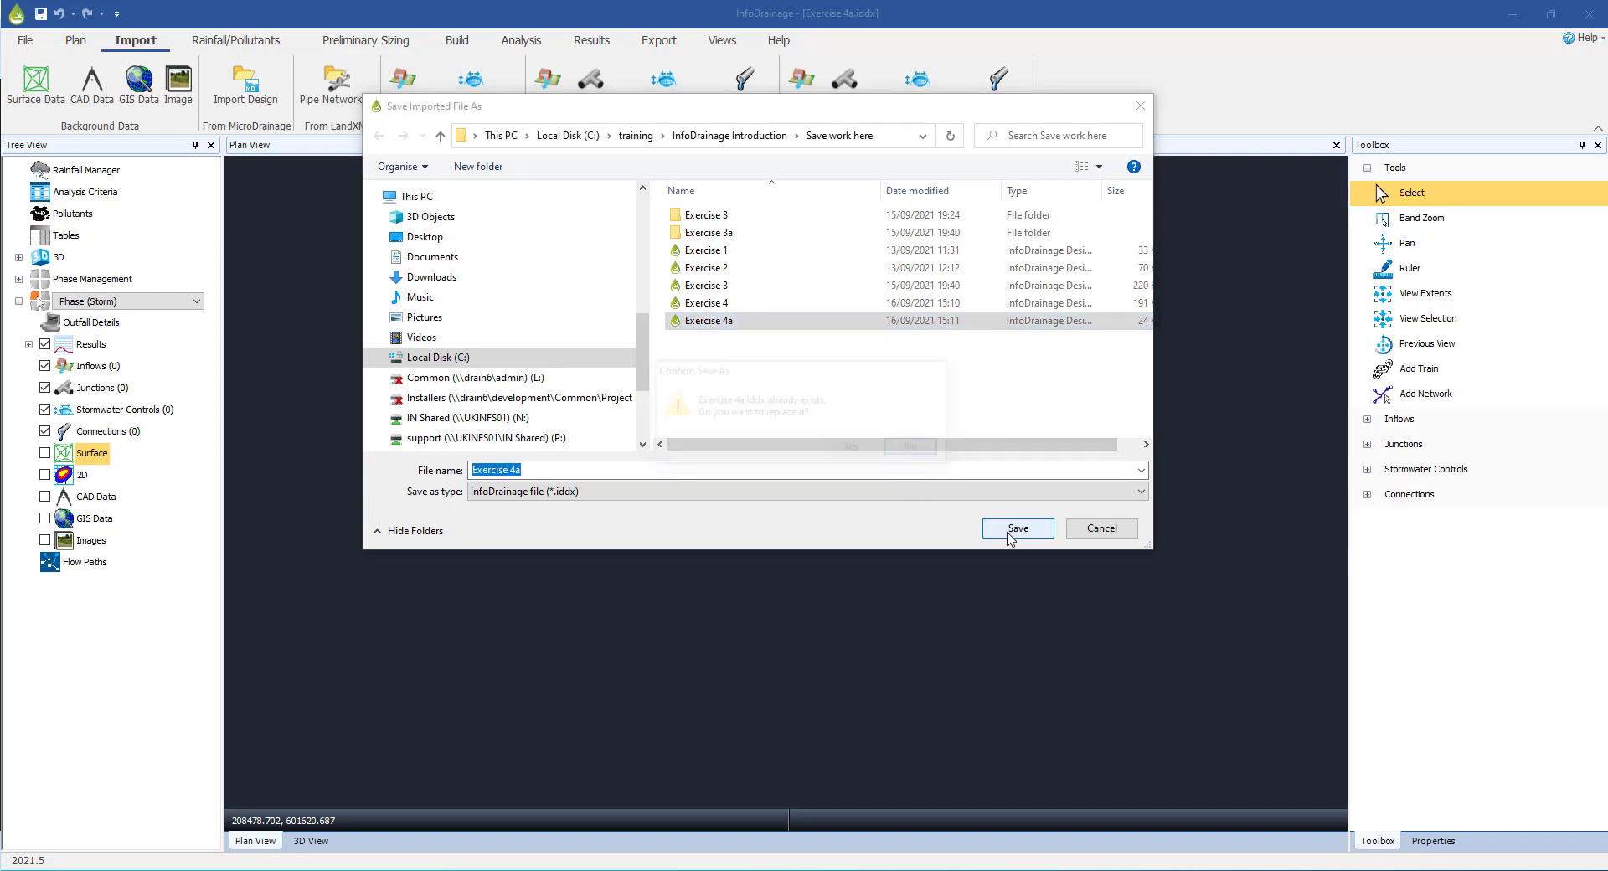
pyautogui.click(853, 450)
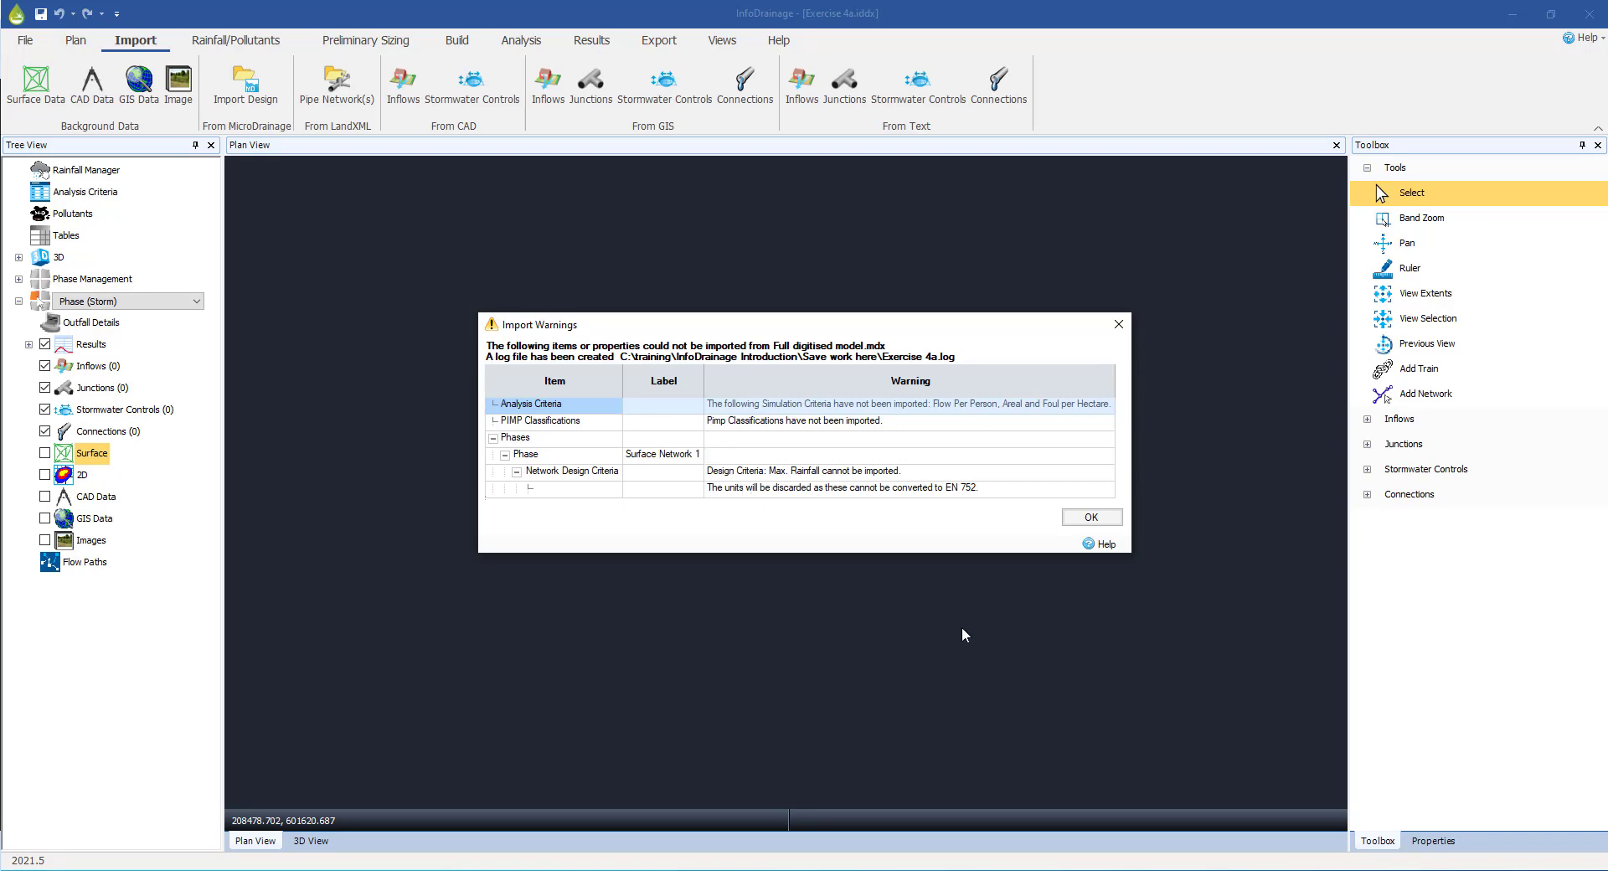
pyautogui.click(1087, 517)
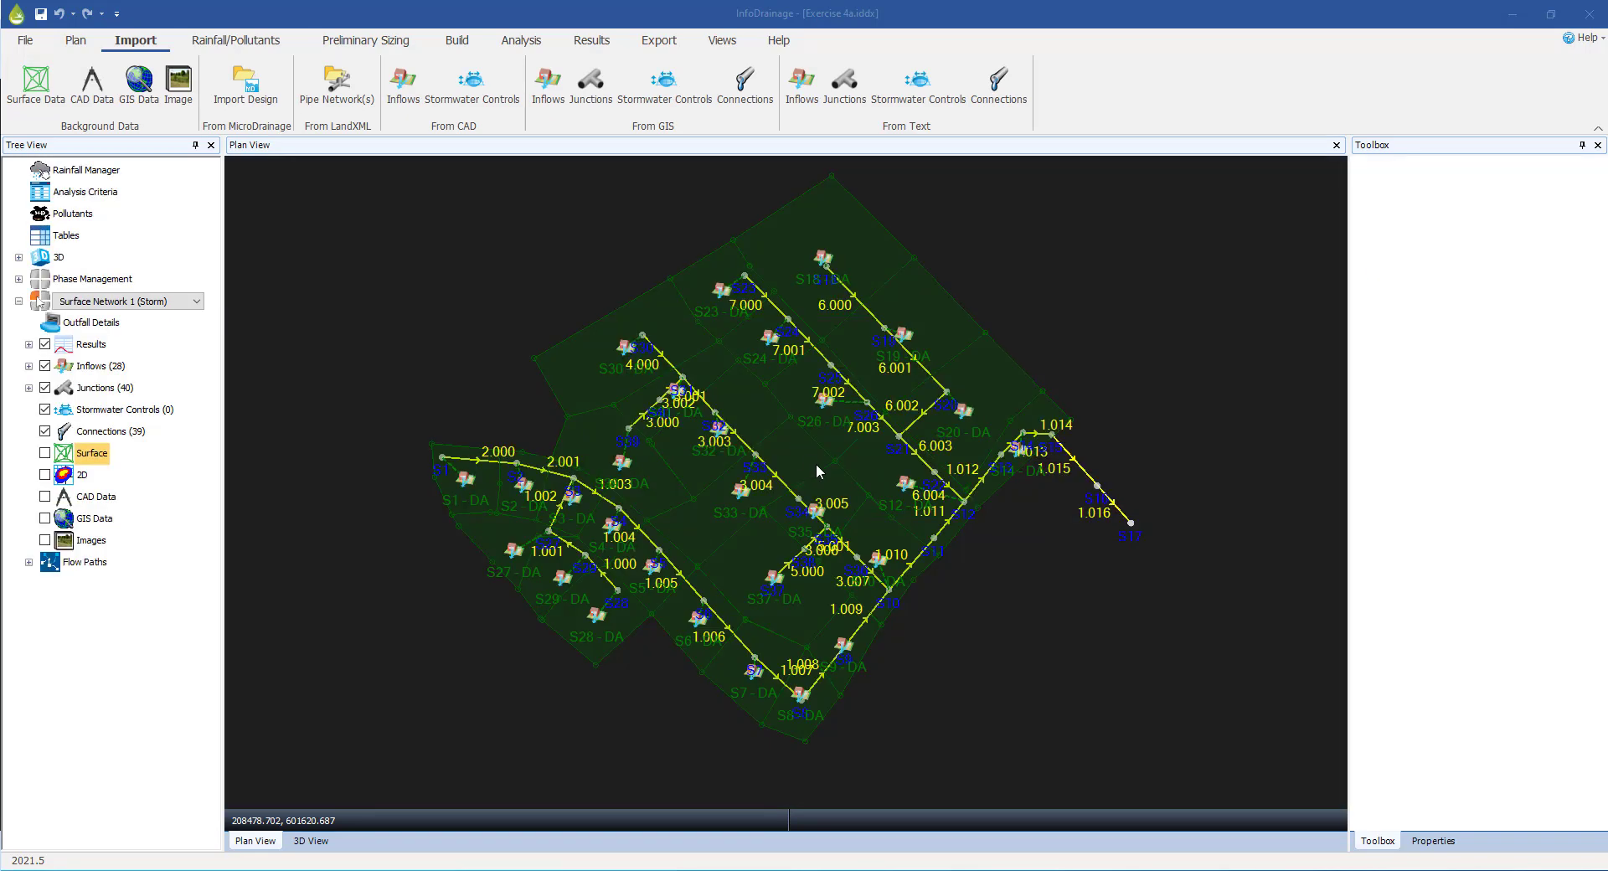
# - Switch to MicroDrainage Network and view the original plan of Full digitised model full-screen for comparison with the import
pyautogui.click(816, 465)
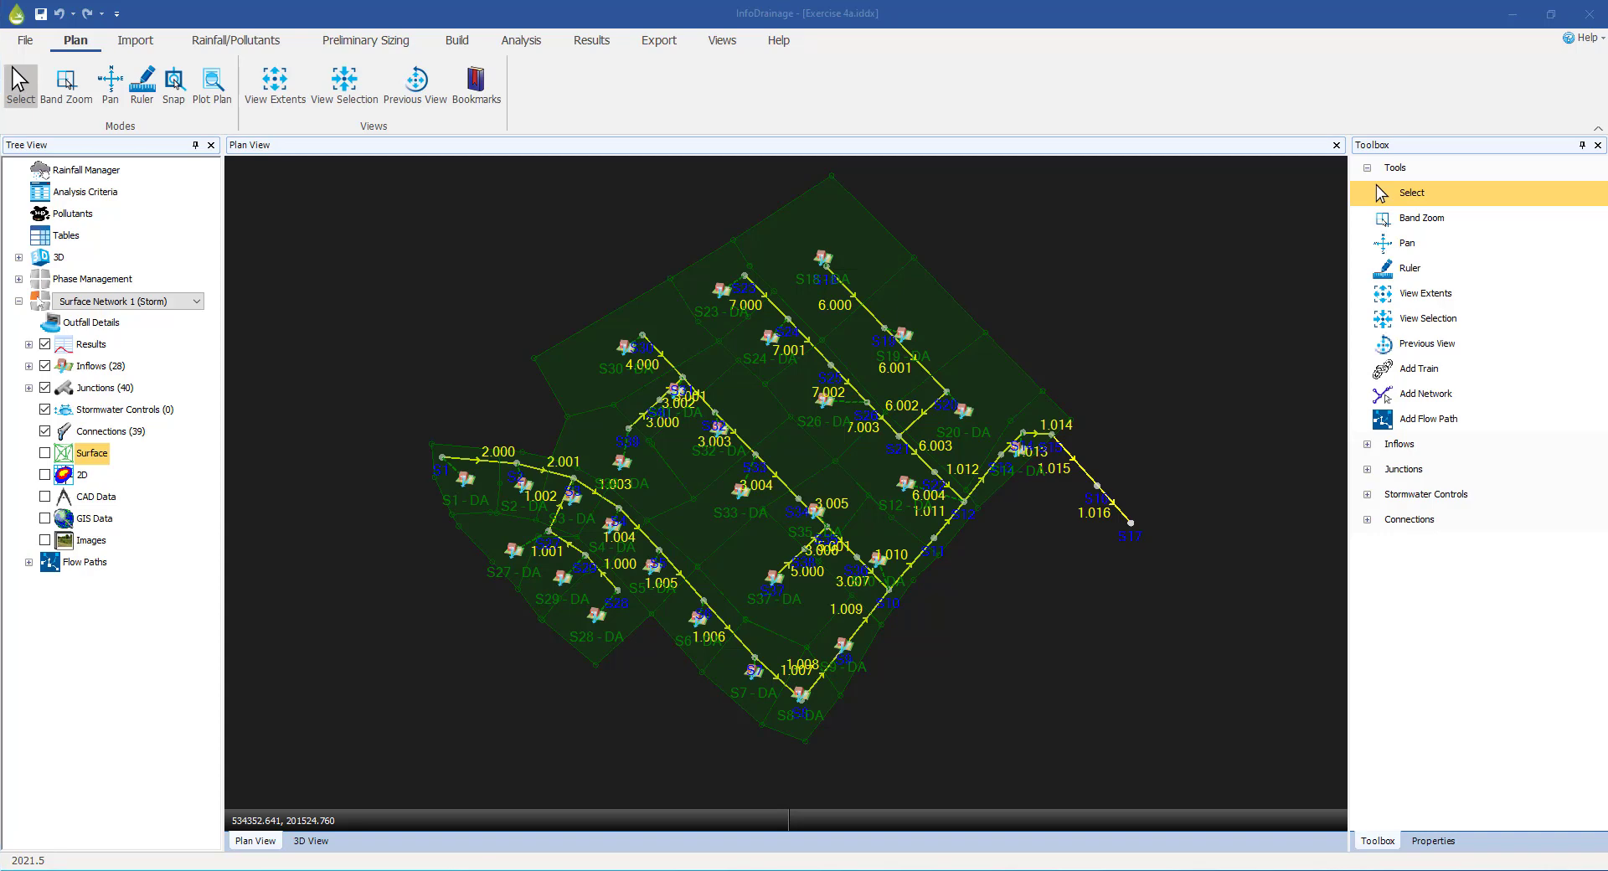
pyautogui.moveTo(779, 162); pyautogui.dragTo(837, 182)
pyautogui.click(1005, 181)
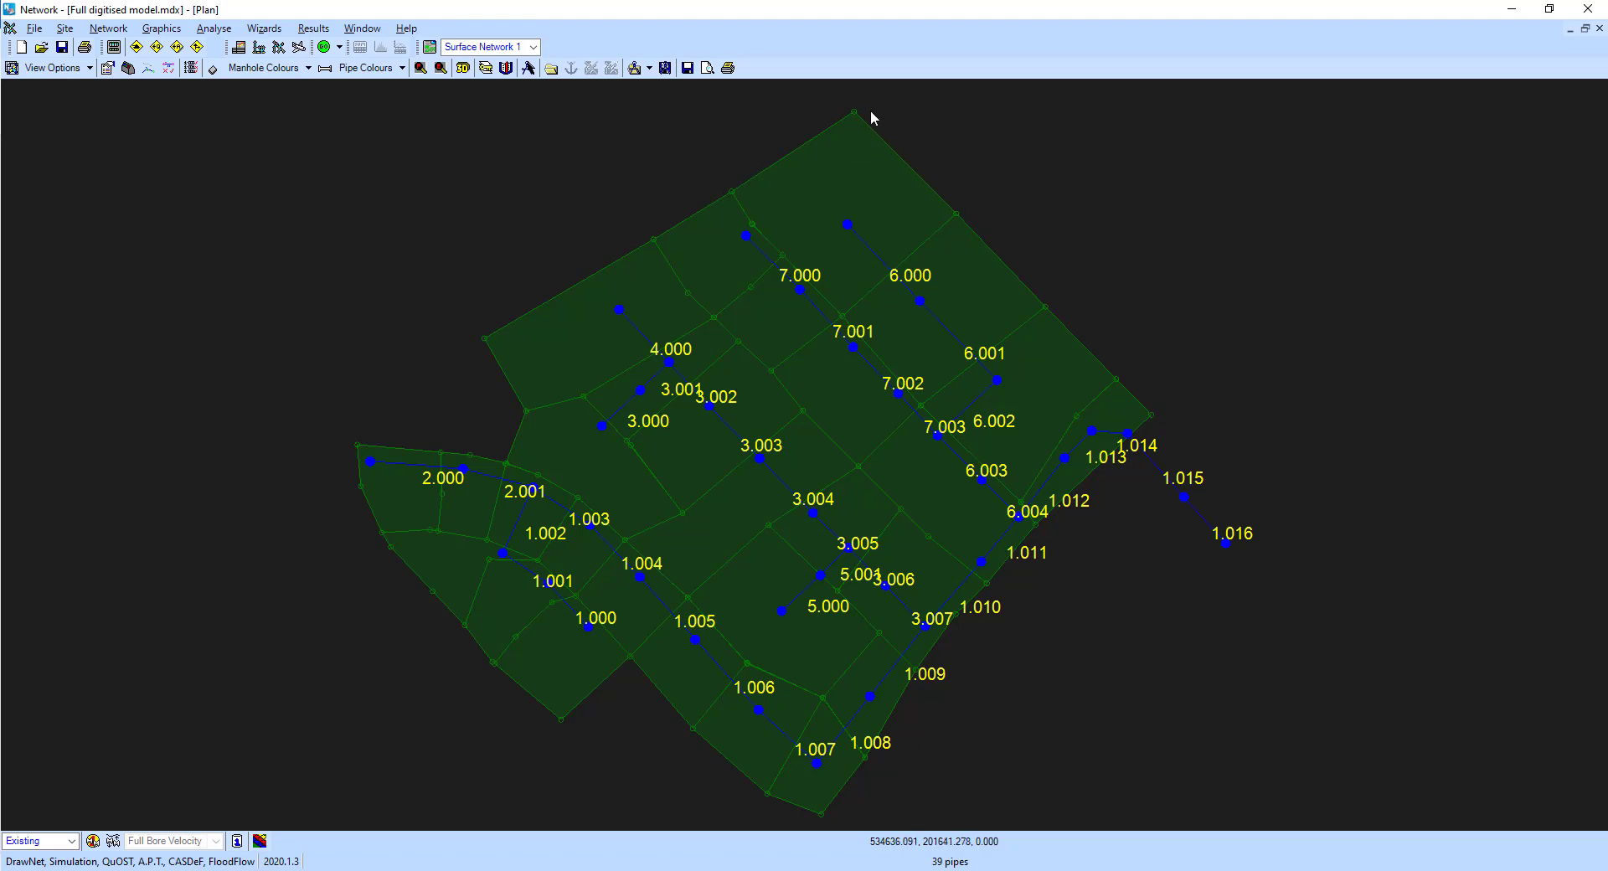
pyautogui.click(1548, 10)
pyautogui.moveTo(815, 182); pyautogui.dragTo(0, 216)
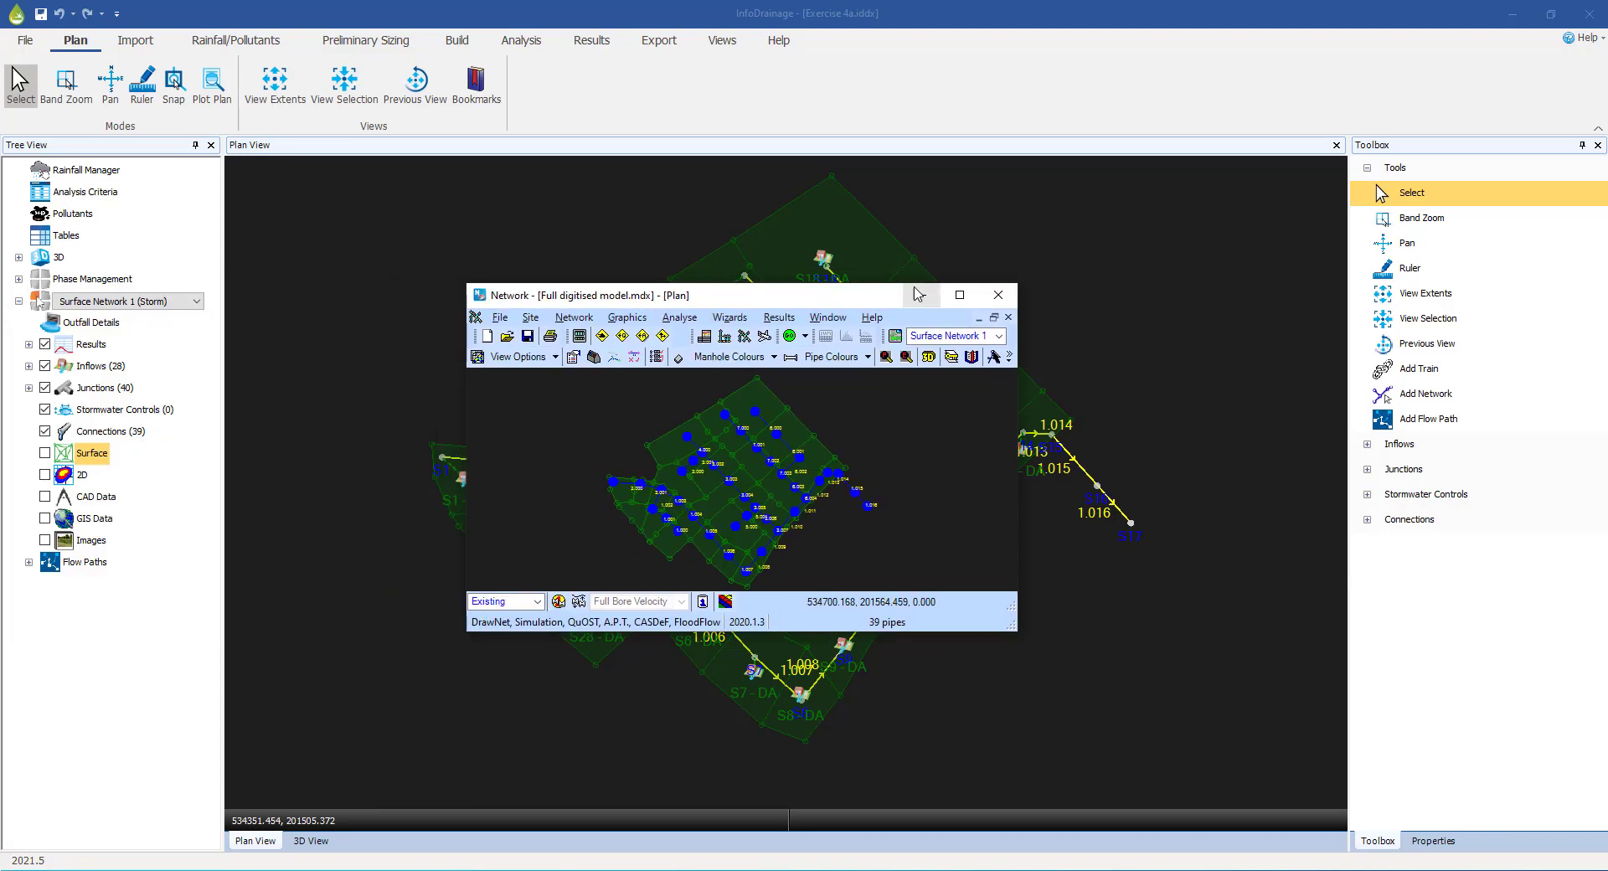
pyautogui.click(960, 294)
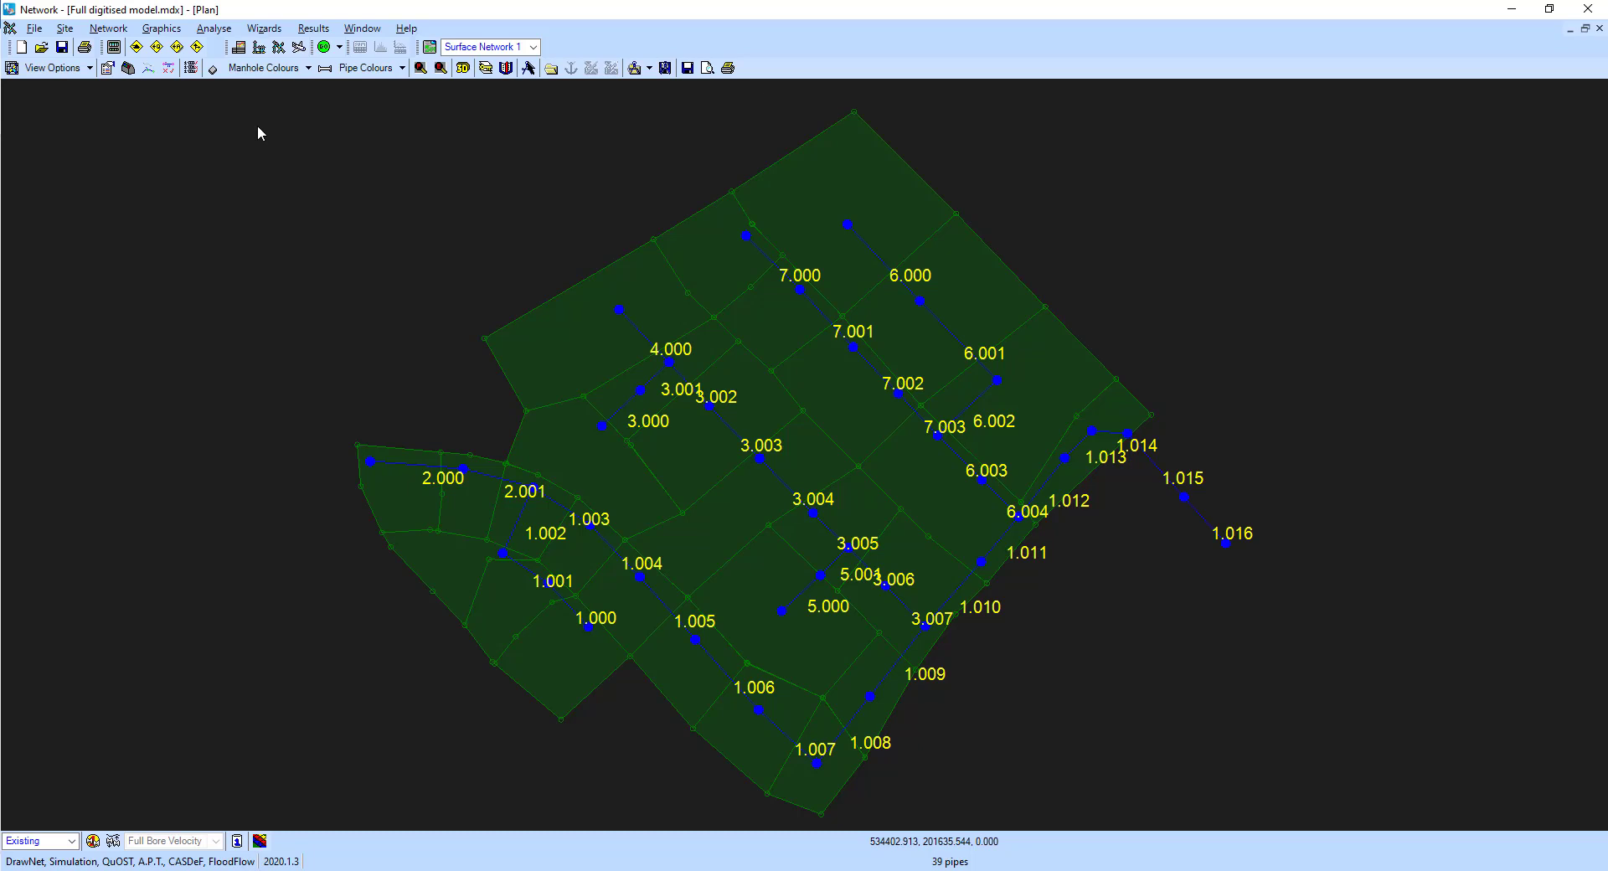
# - Review the MicroDrainage network's Design Criteria, including its FSR rainfall settings, without changing anything
pyautogui.click(64, 29)
pyautogui.moveTo(99, 32)
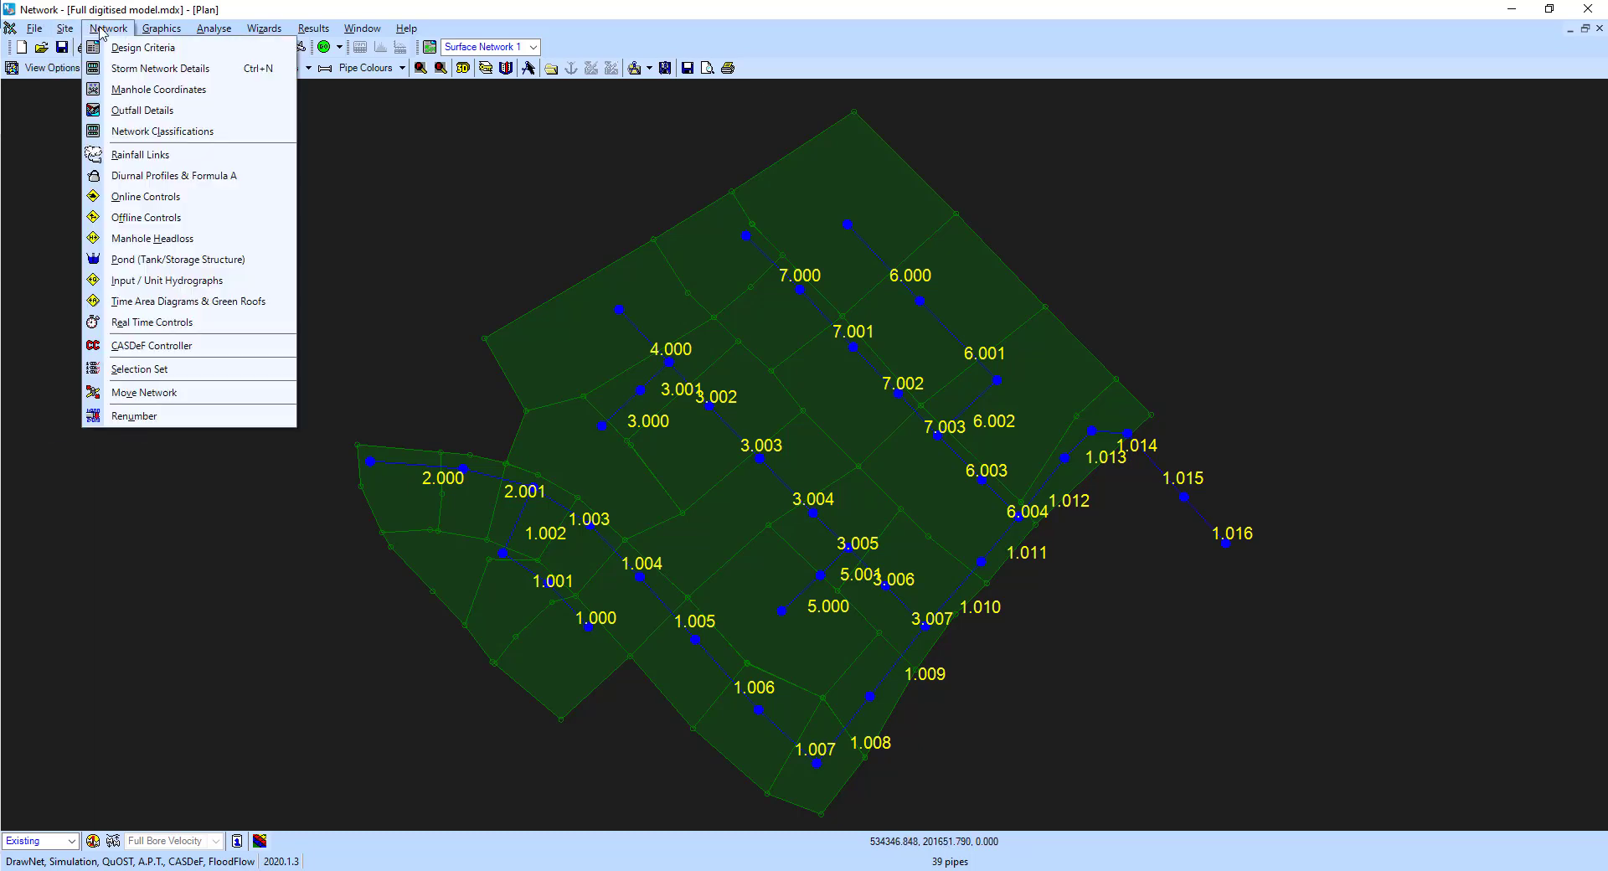
pyautogui.click(126, 47)
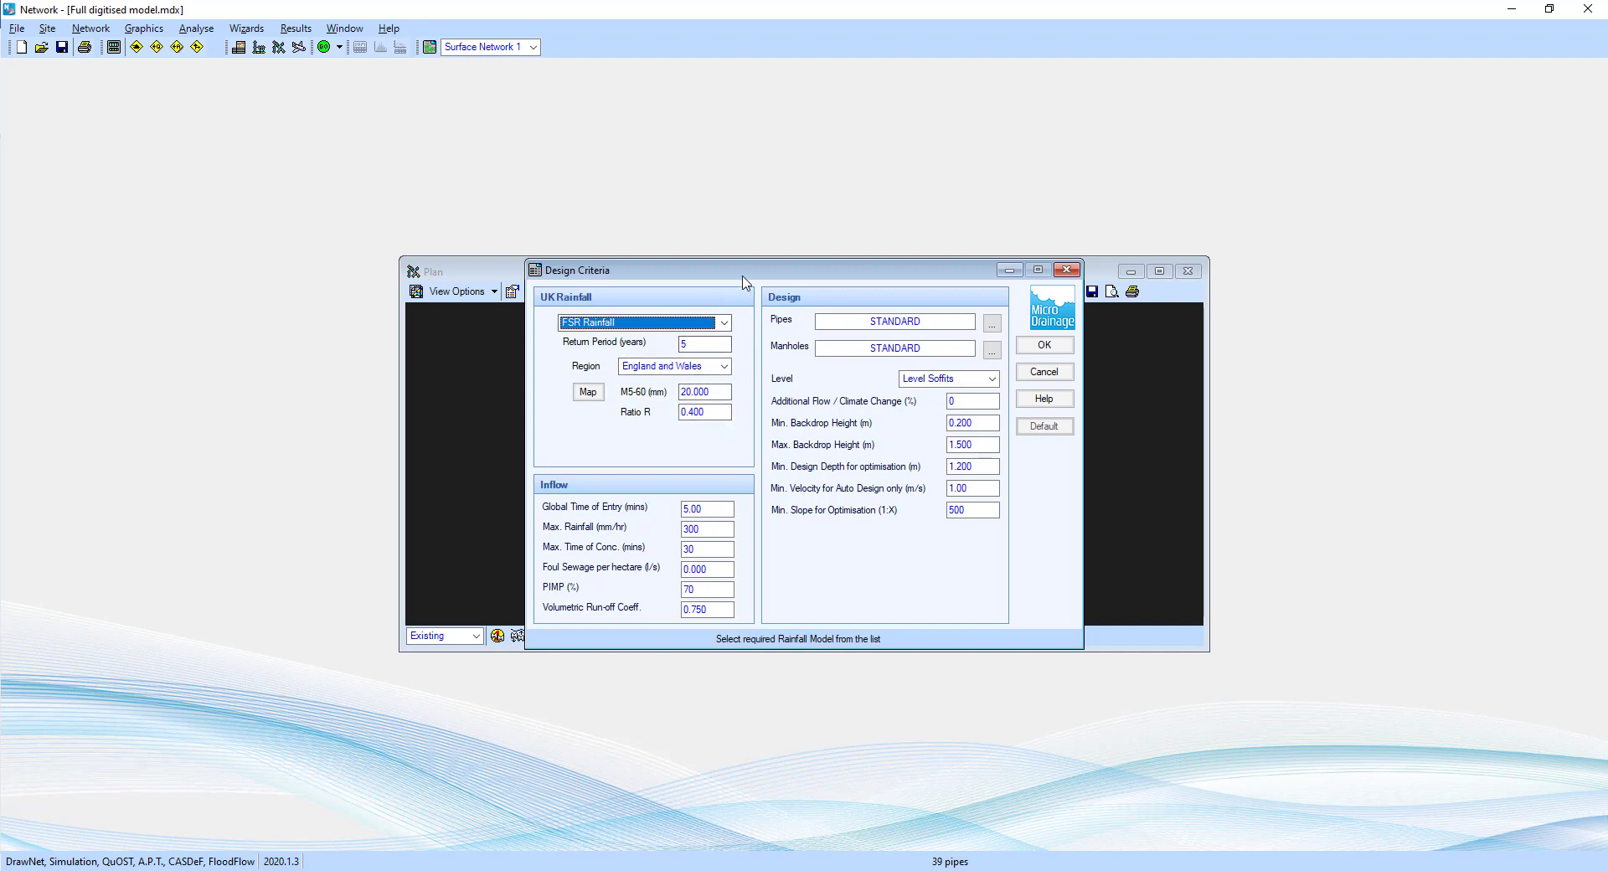
pyautogui.moveTo(743, 275); pyautogui.dragTo(582, 189)
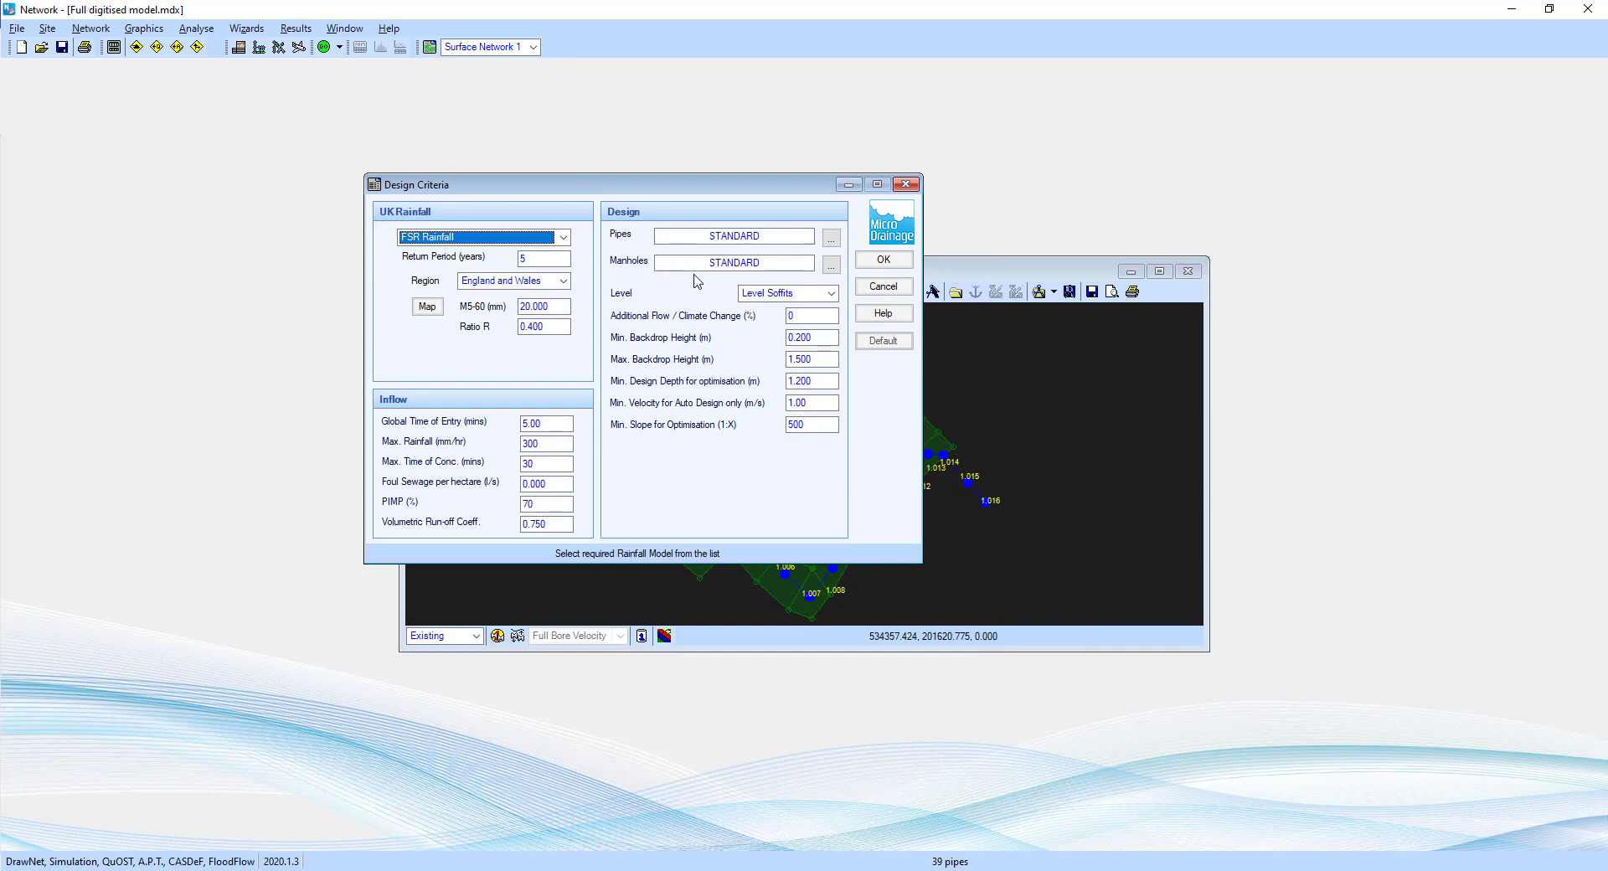
pyautogui.click(883, 286)
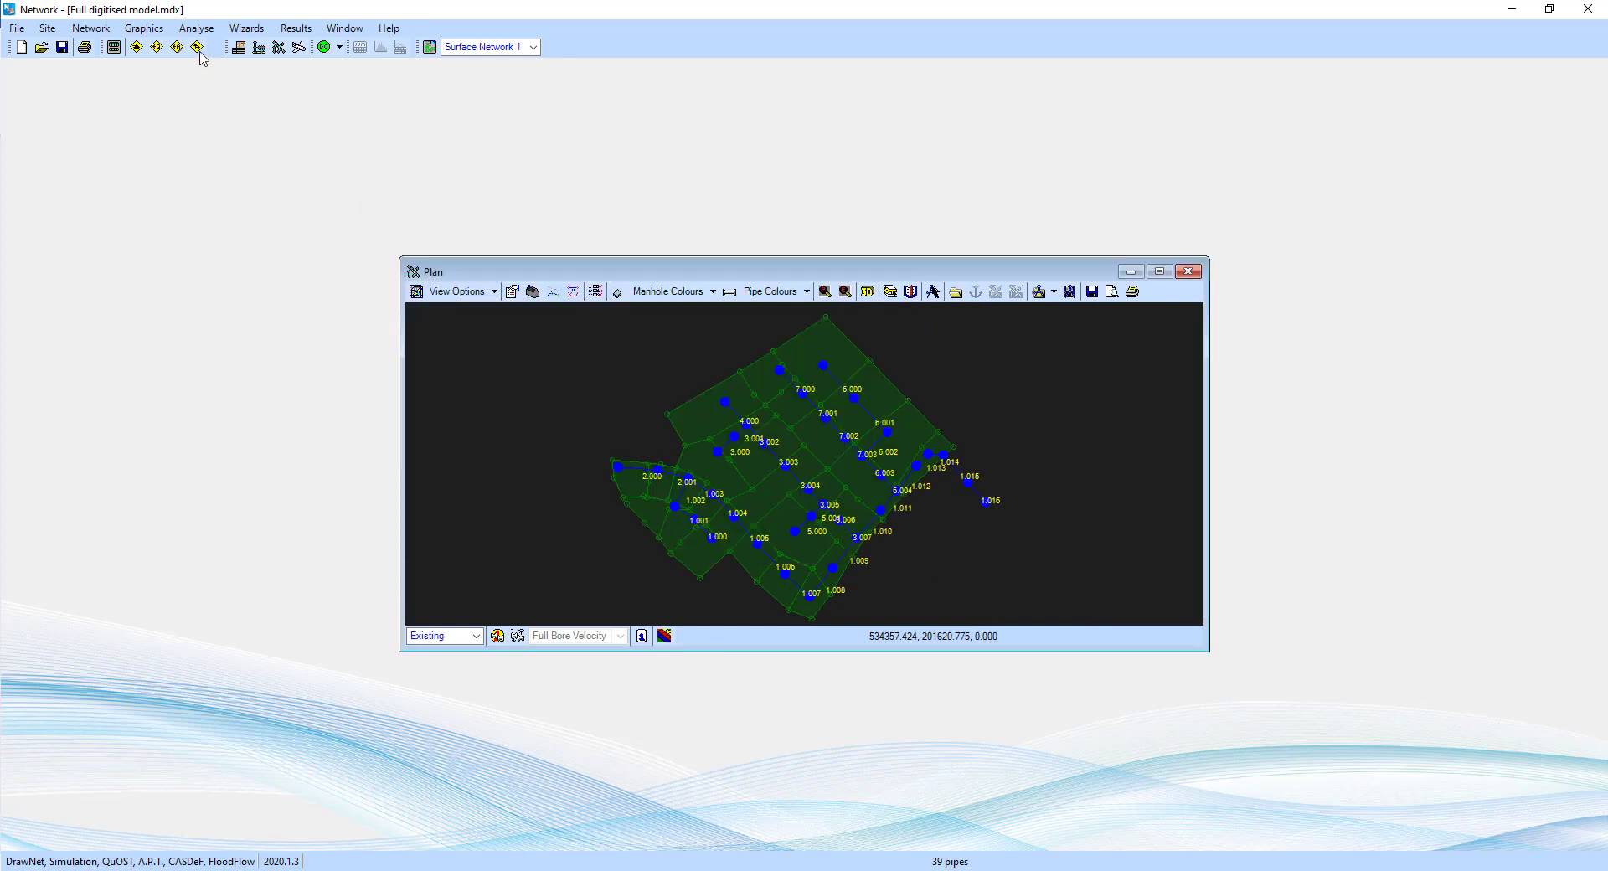
# - Review the site's Simulation Criteria without changing them, and return to the full-size network plan
pyautogui.click(47, 28)
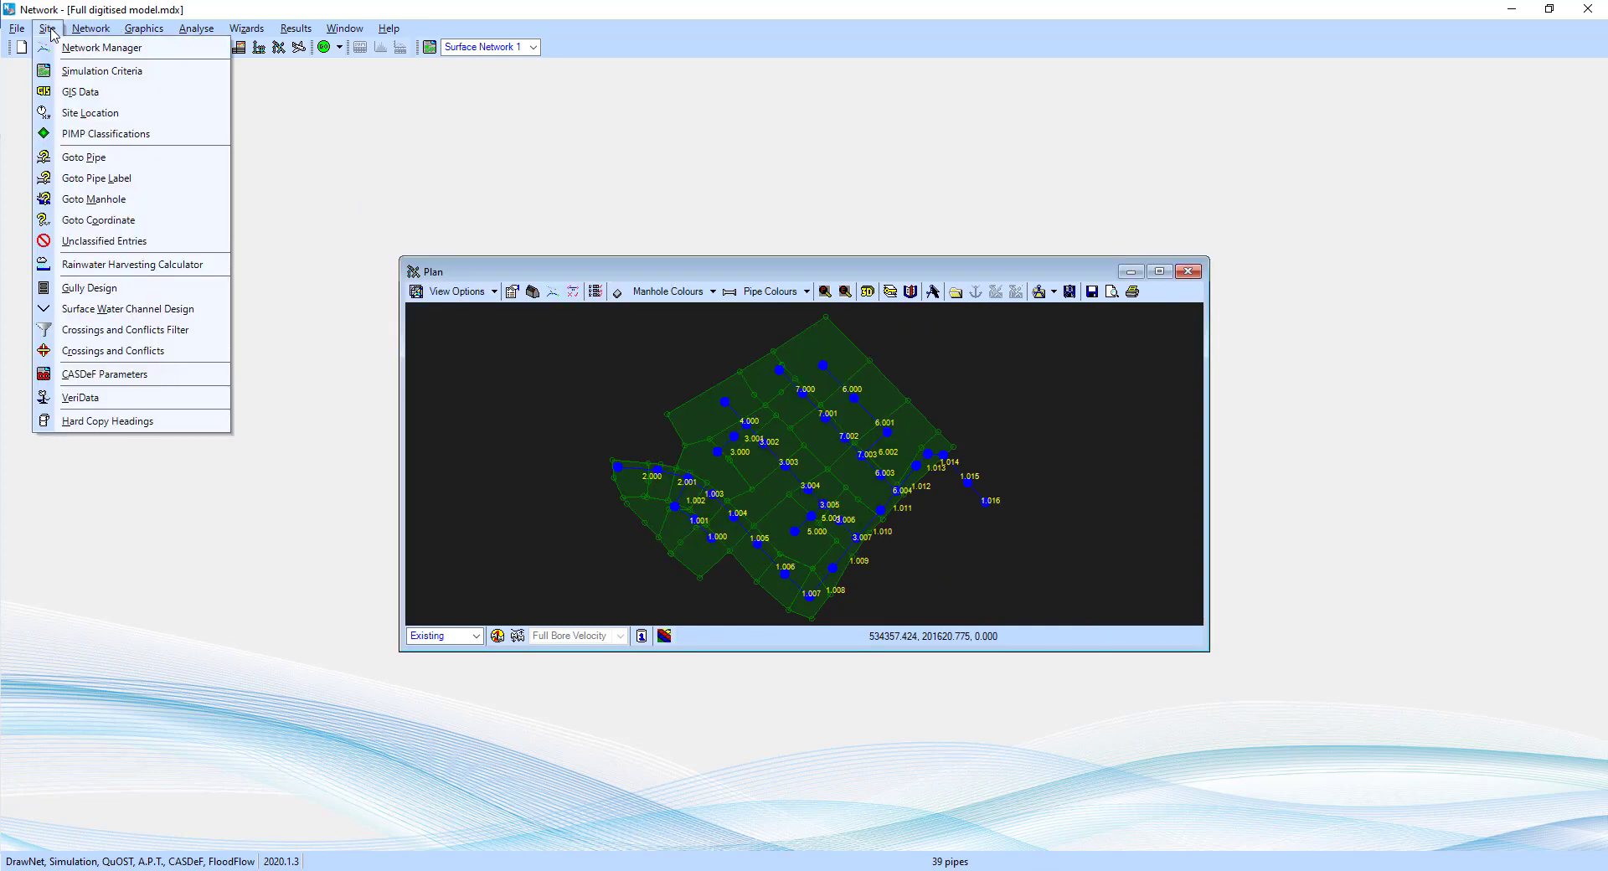
pyautogui.click(92, 72)
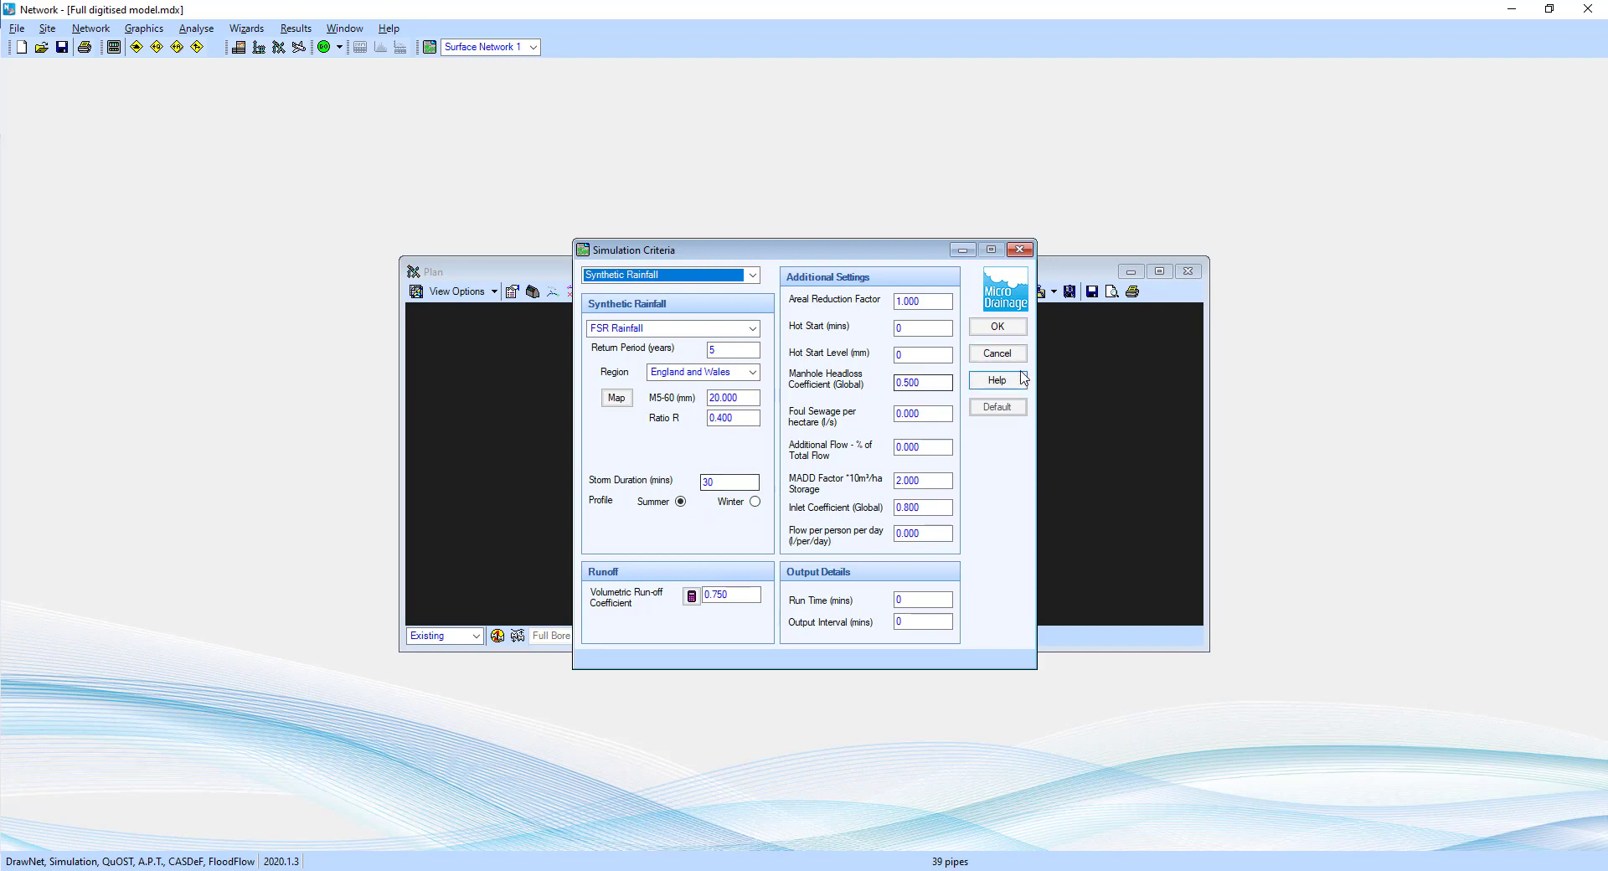
pyautogui.click(998, 355)
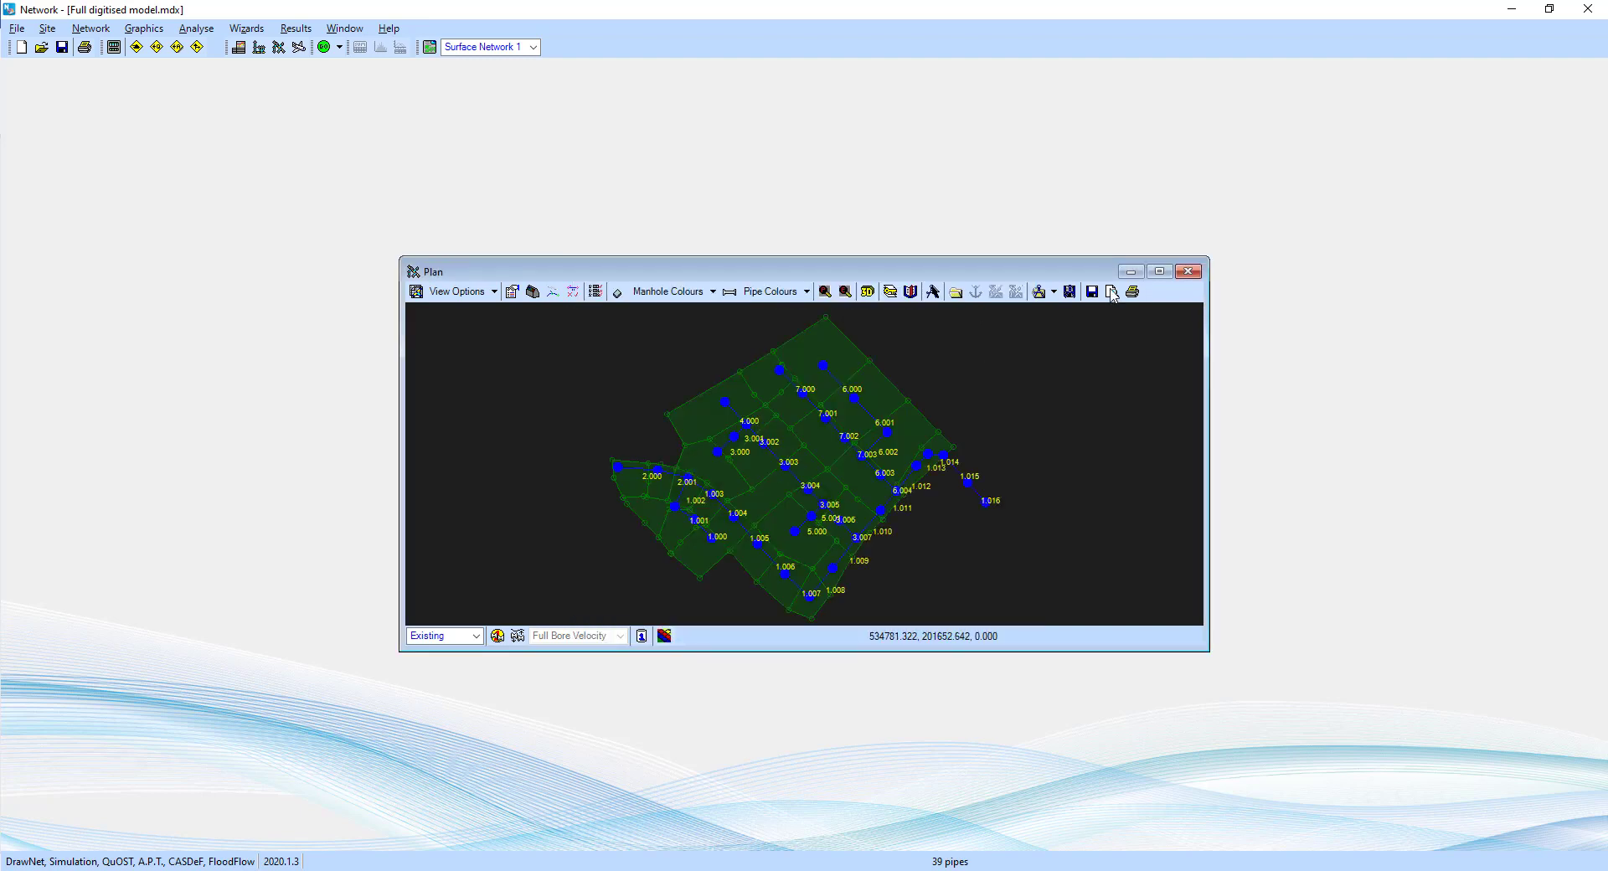
pyautogui.click(1160, 272)
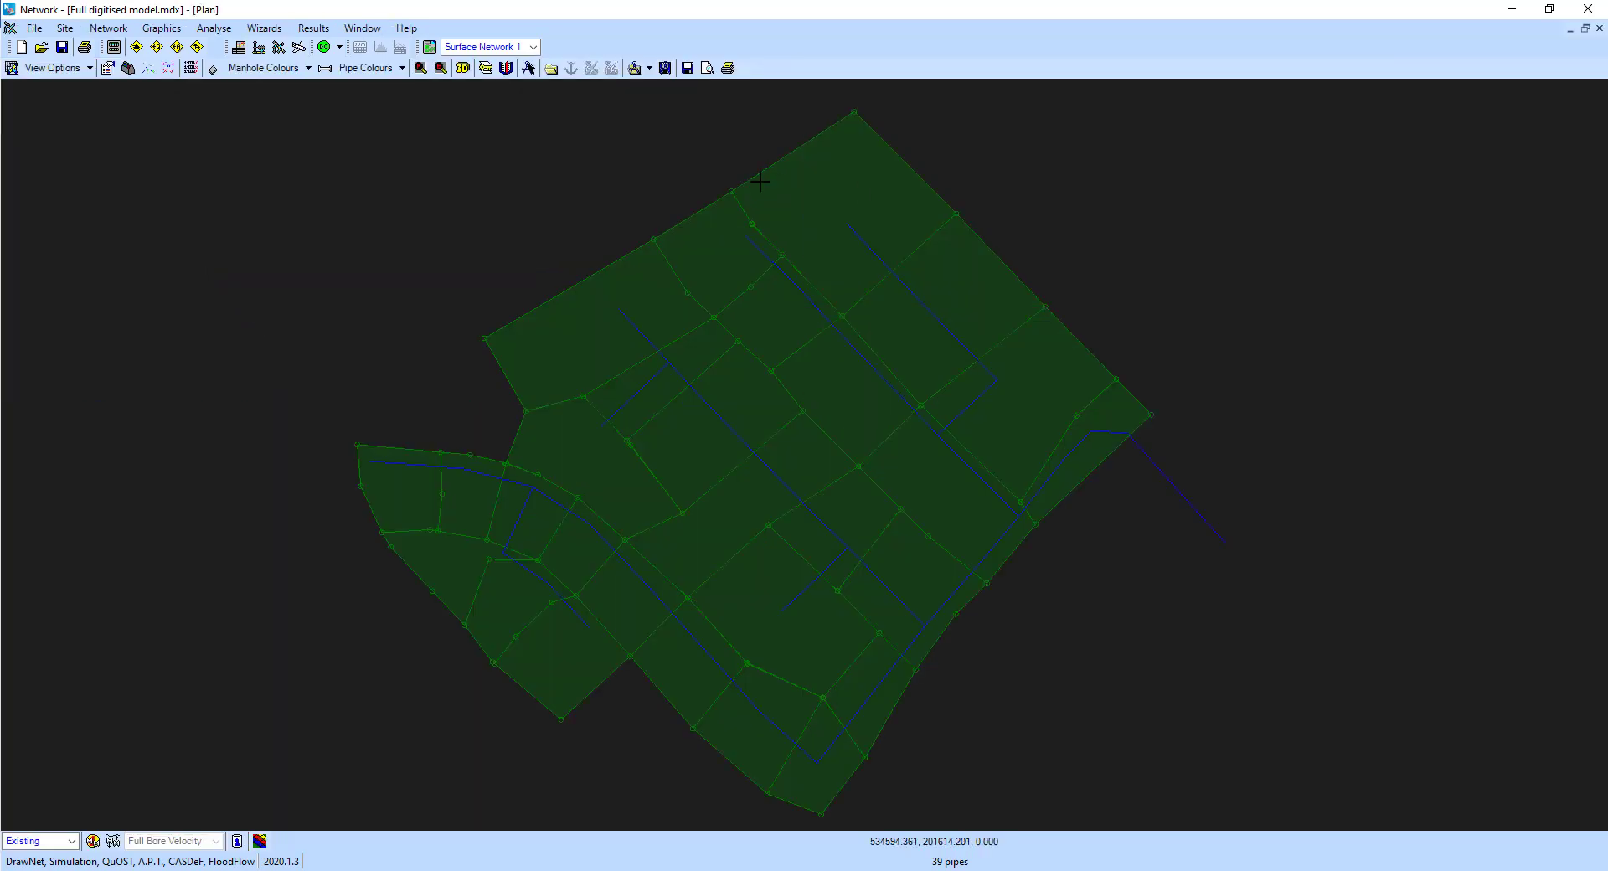
# - Examine the rainfall details, storm durations and return periods in the Seasonal Return Period Wizard without running it
pyautogui.click(264, 28)
pyautogui.click(293, 47)
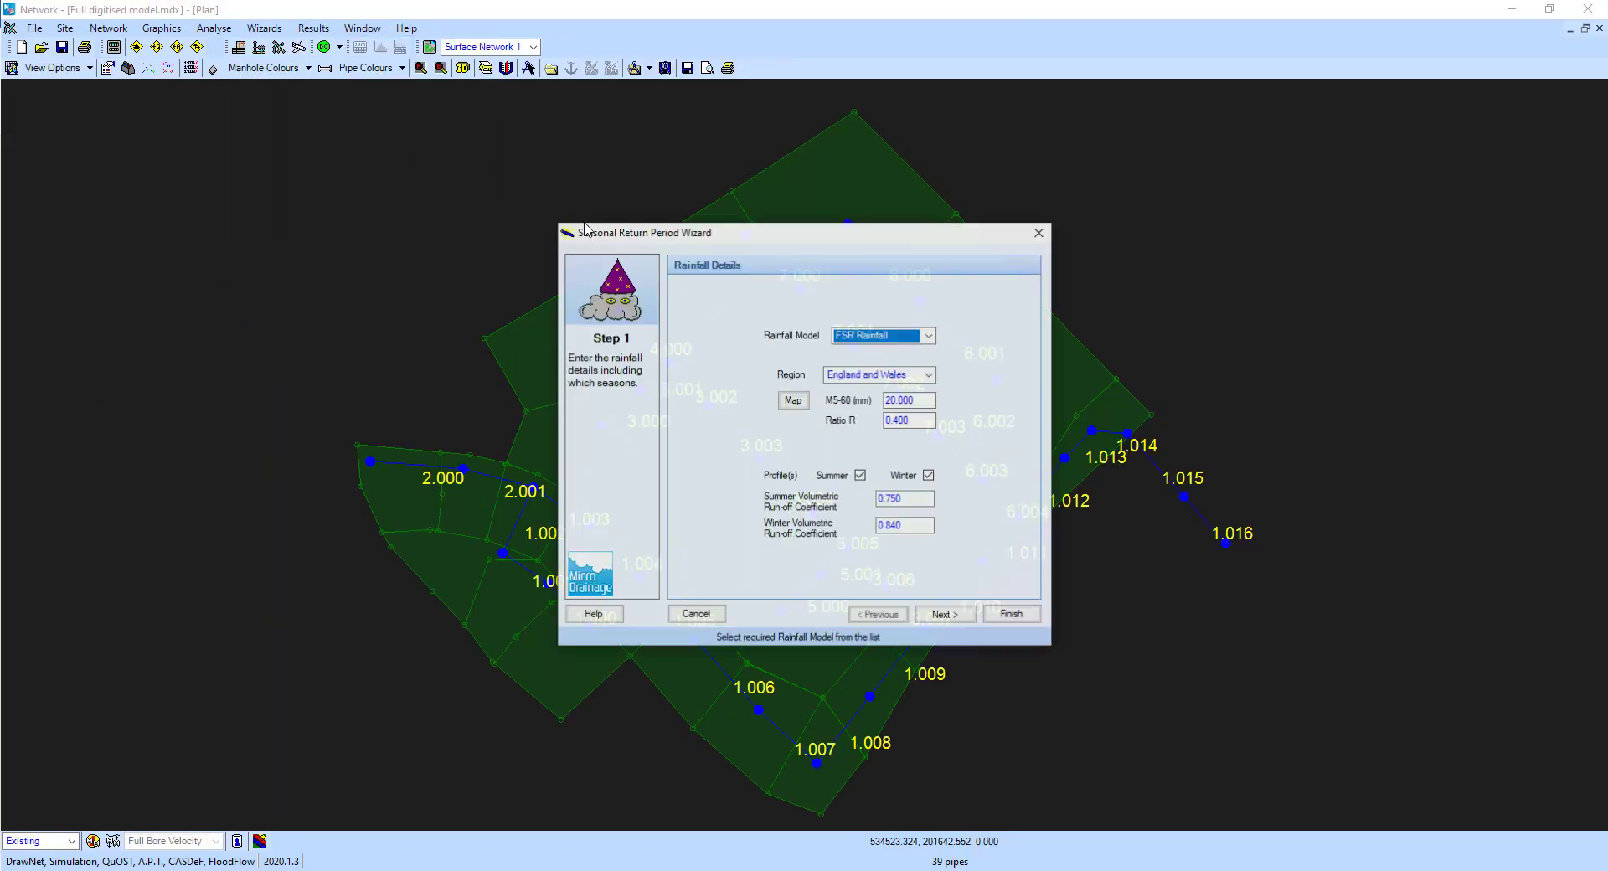
pyautogui.click(938, 617)
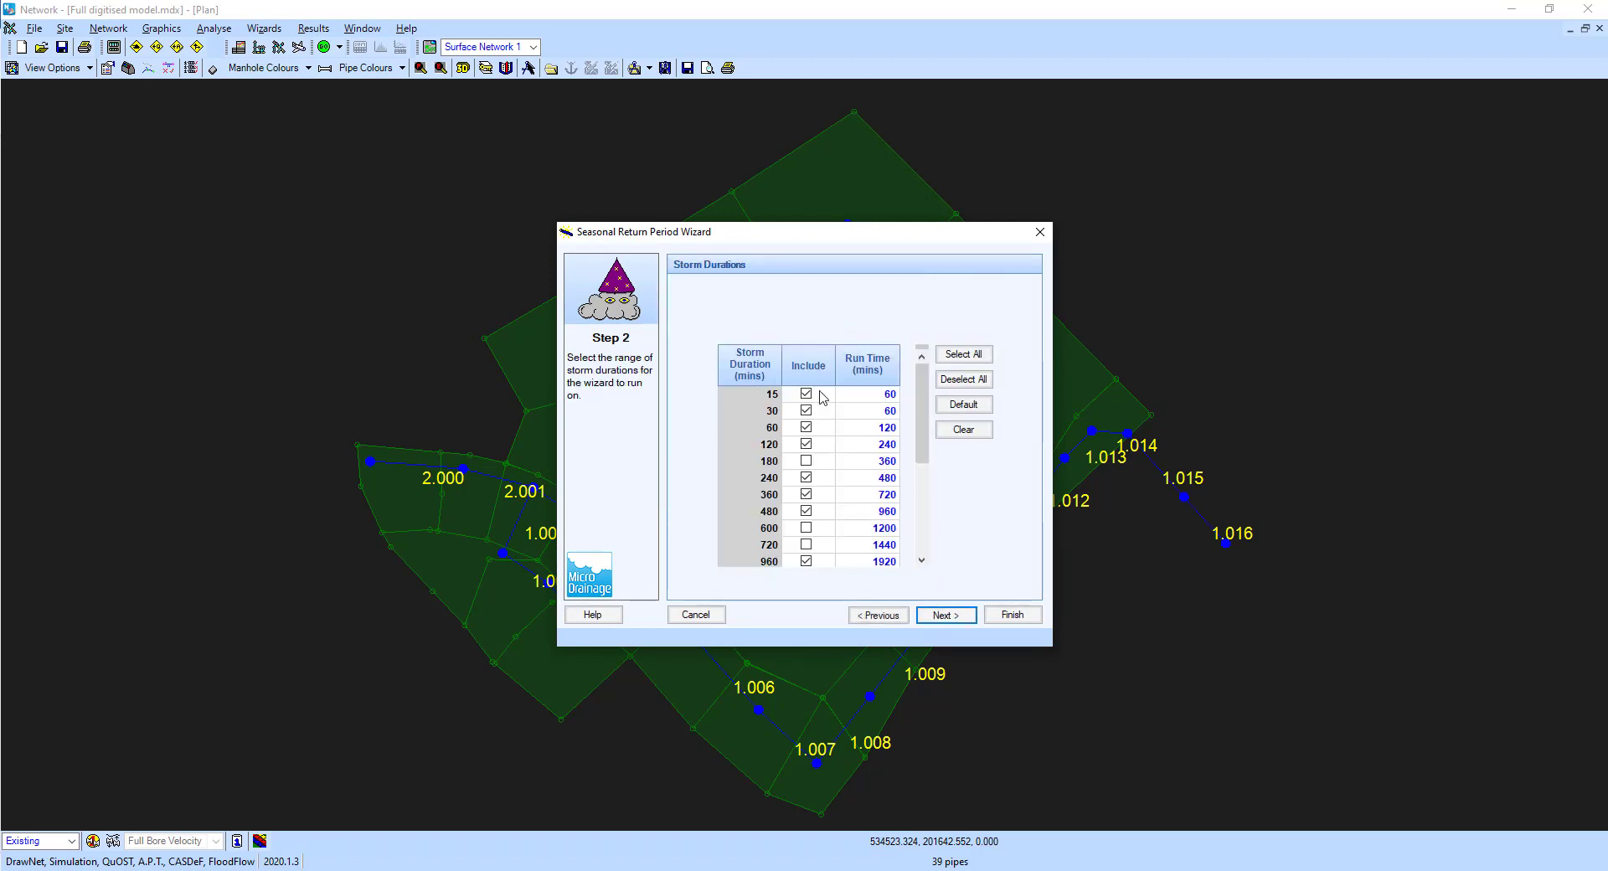
pyautogui.click(943, 617)
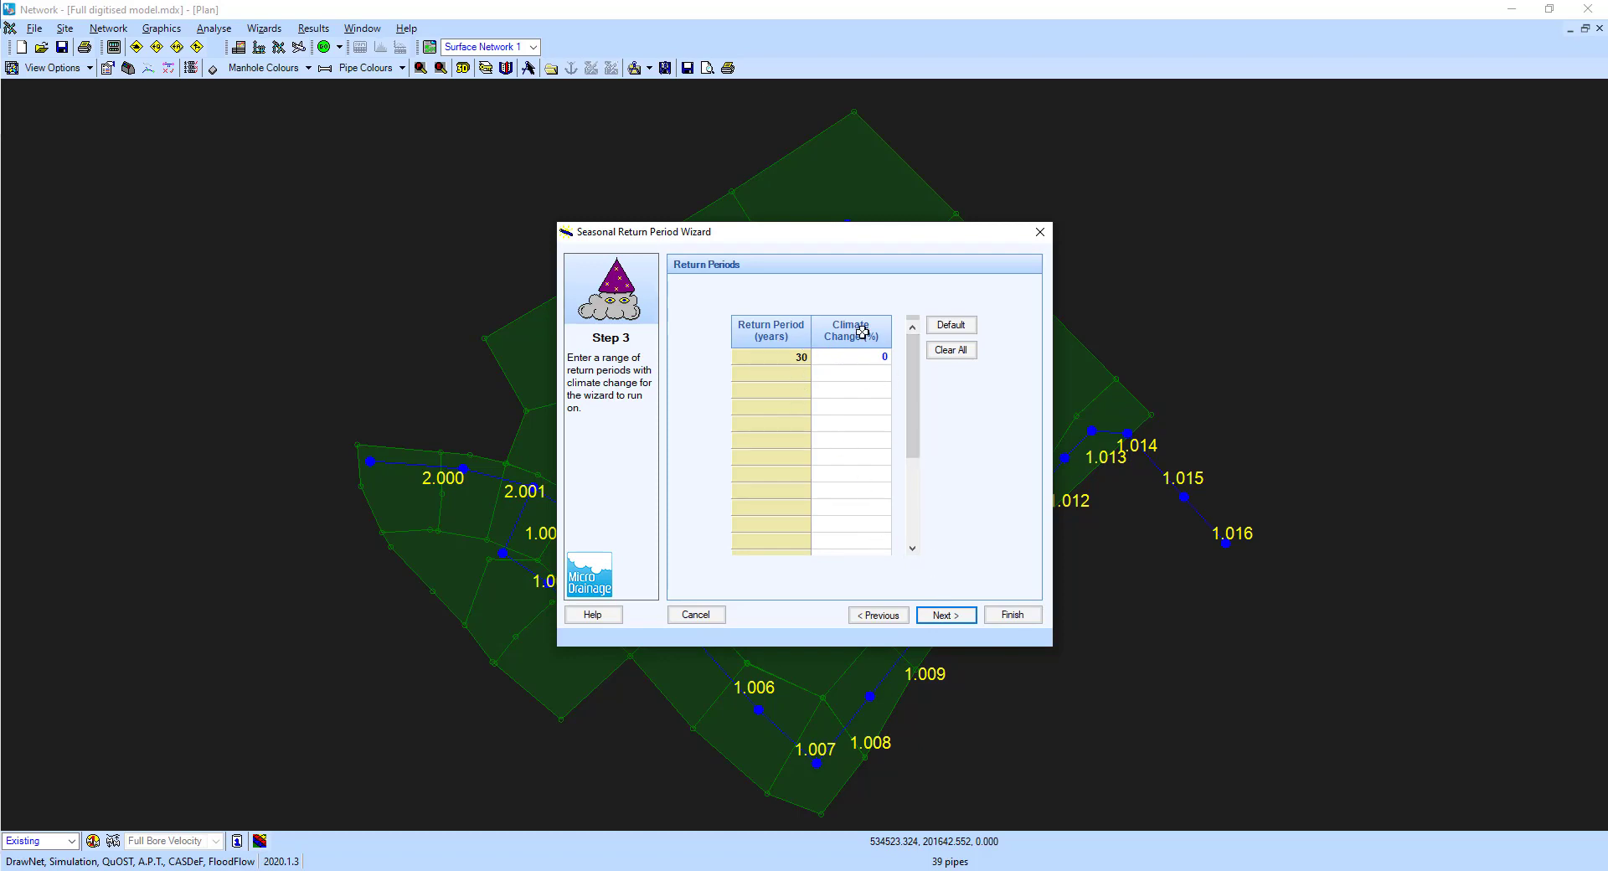
pyautogui.click(696, 614)
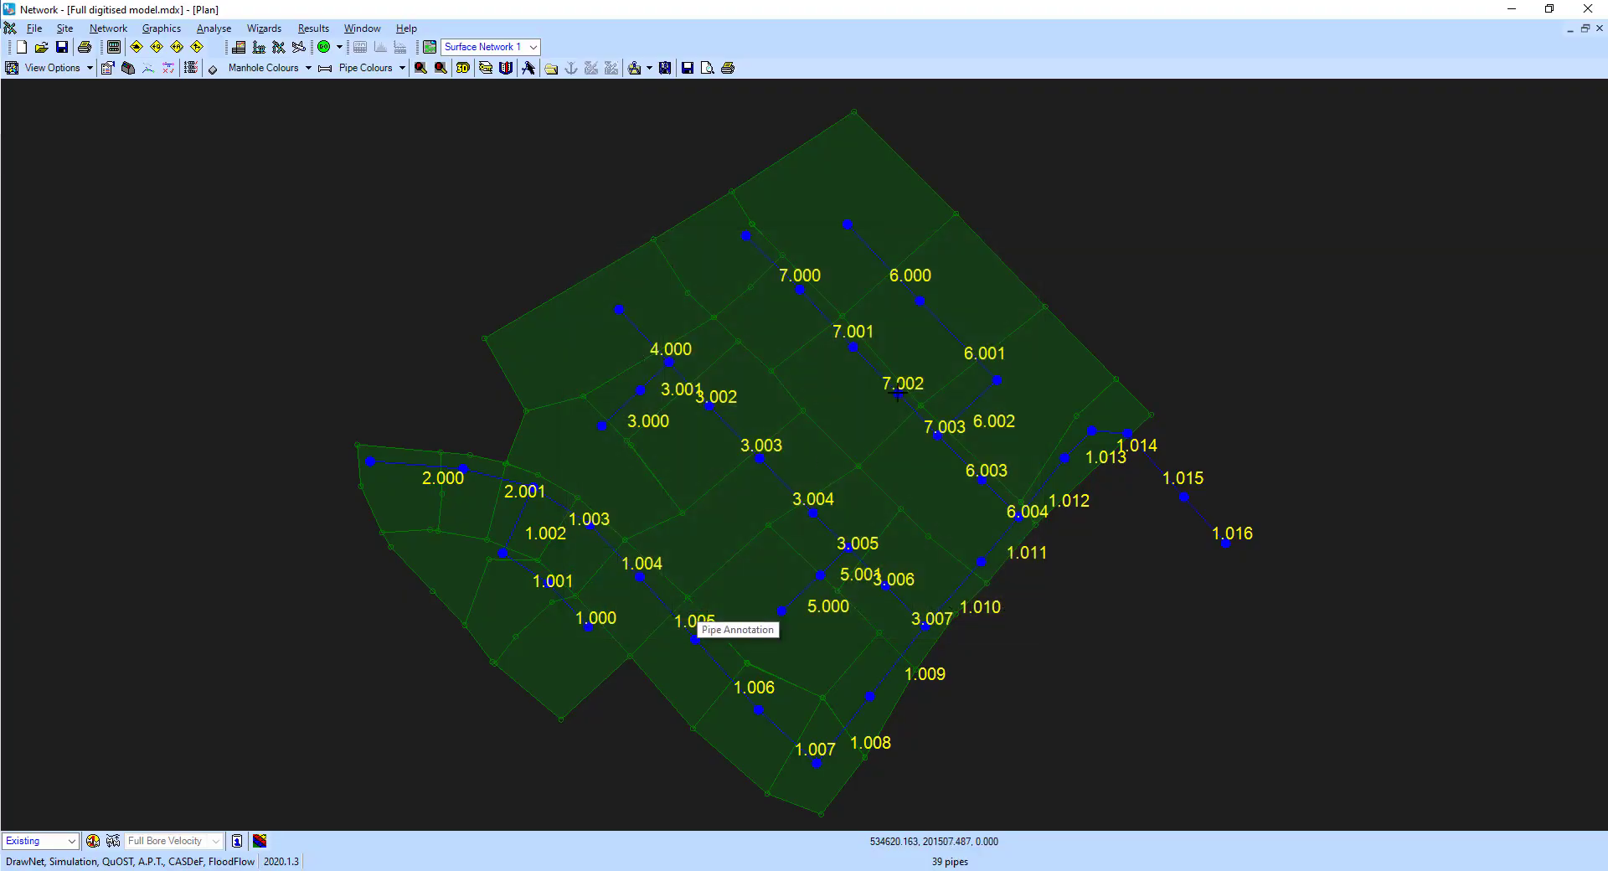
# - Return to InfoDrainage and check the return periods and storm durations of the Sim Criteria FSR storm in the Rainfall Manager
pyautogui.click(1512, 9)
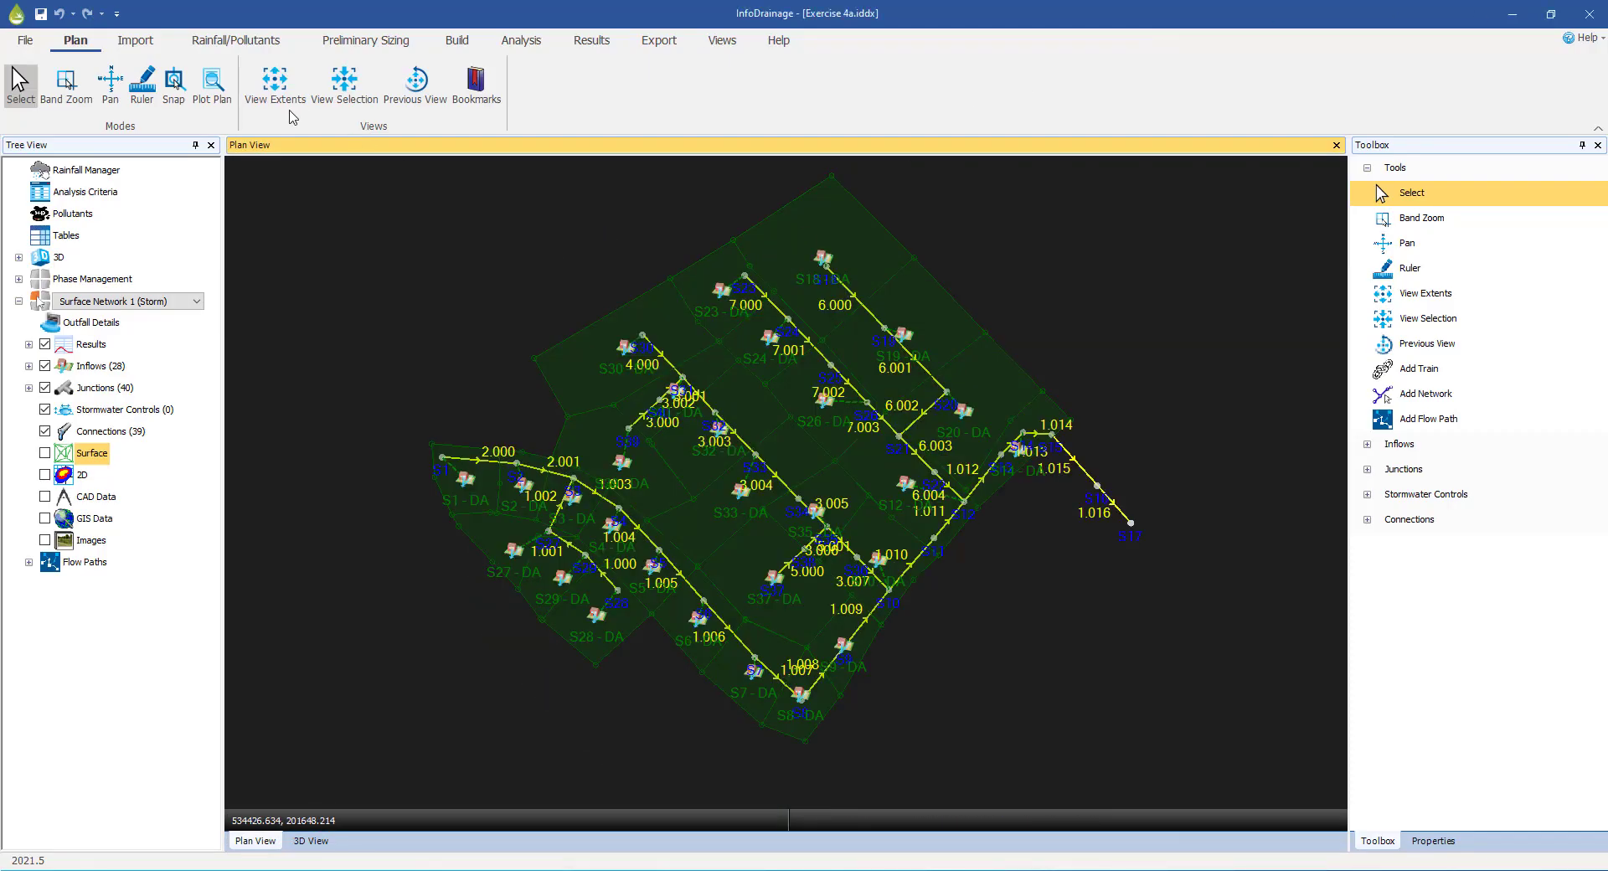
pyautogui.click(235, 41)
pyautogui.click(255, 84)
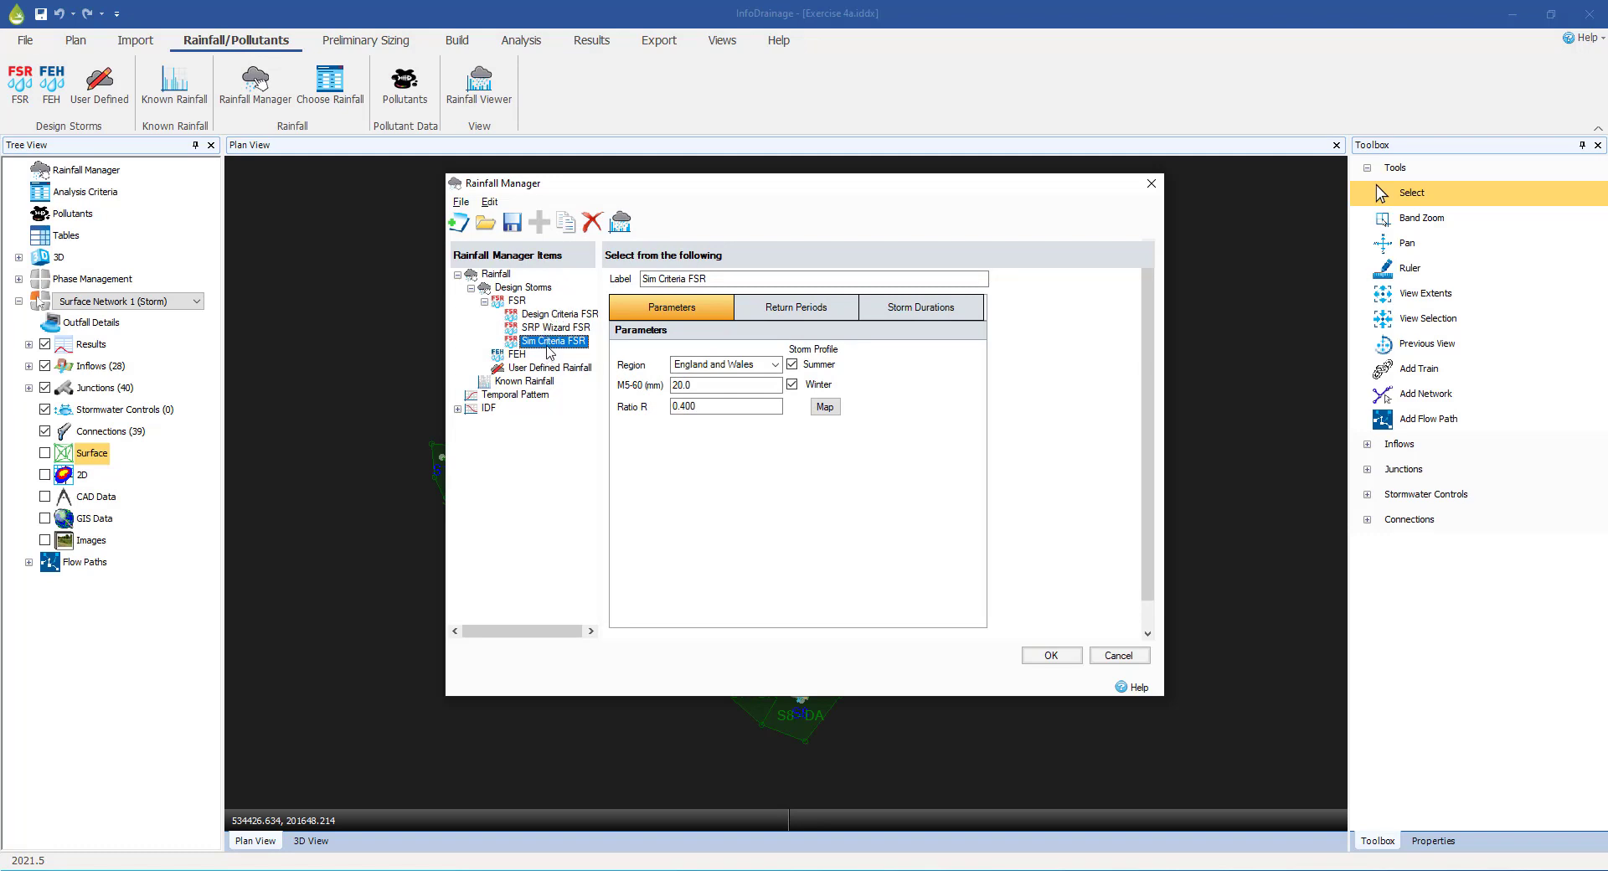
pyautogui.click(549, 342)
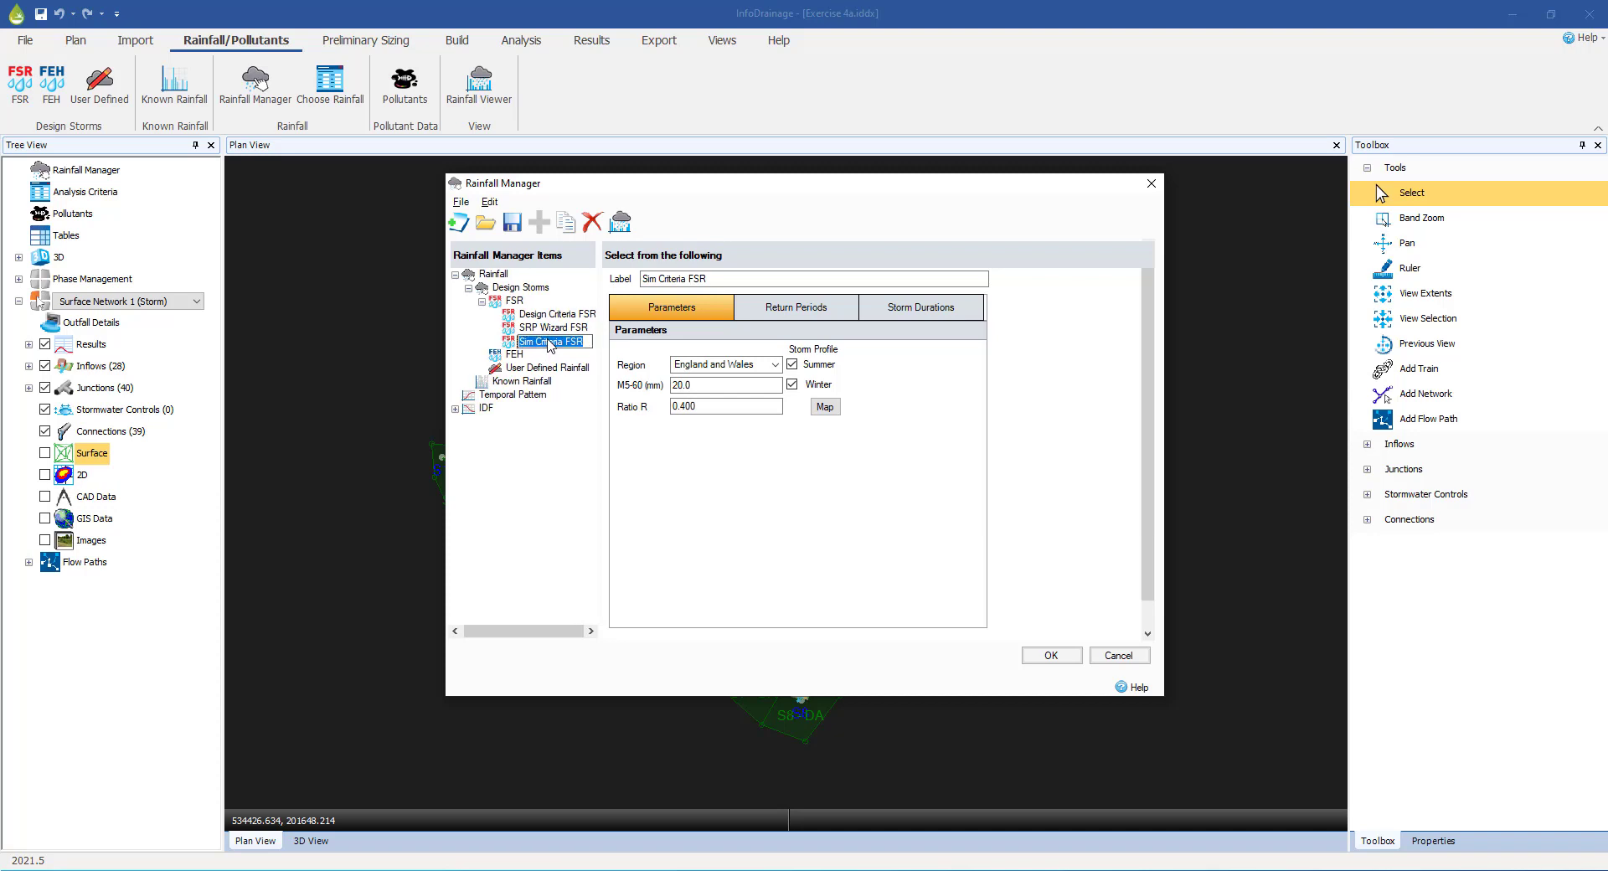
pyautogui.click(812, 308)
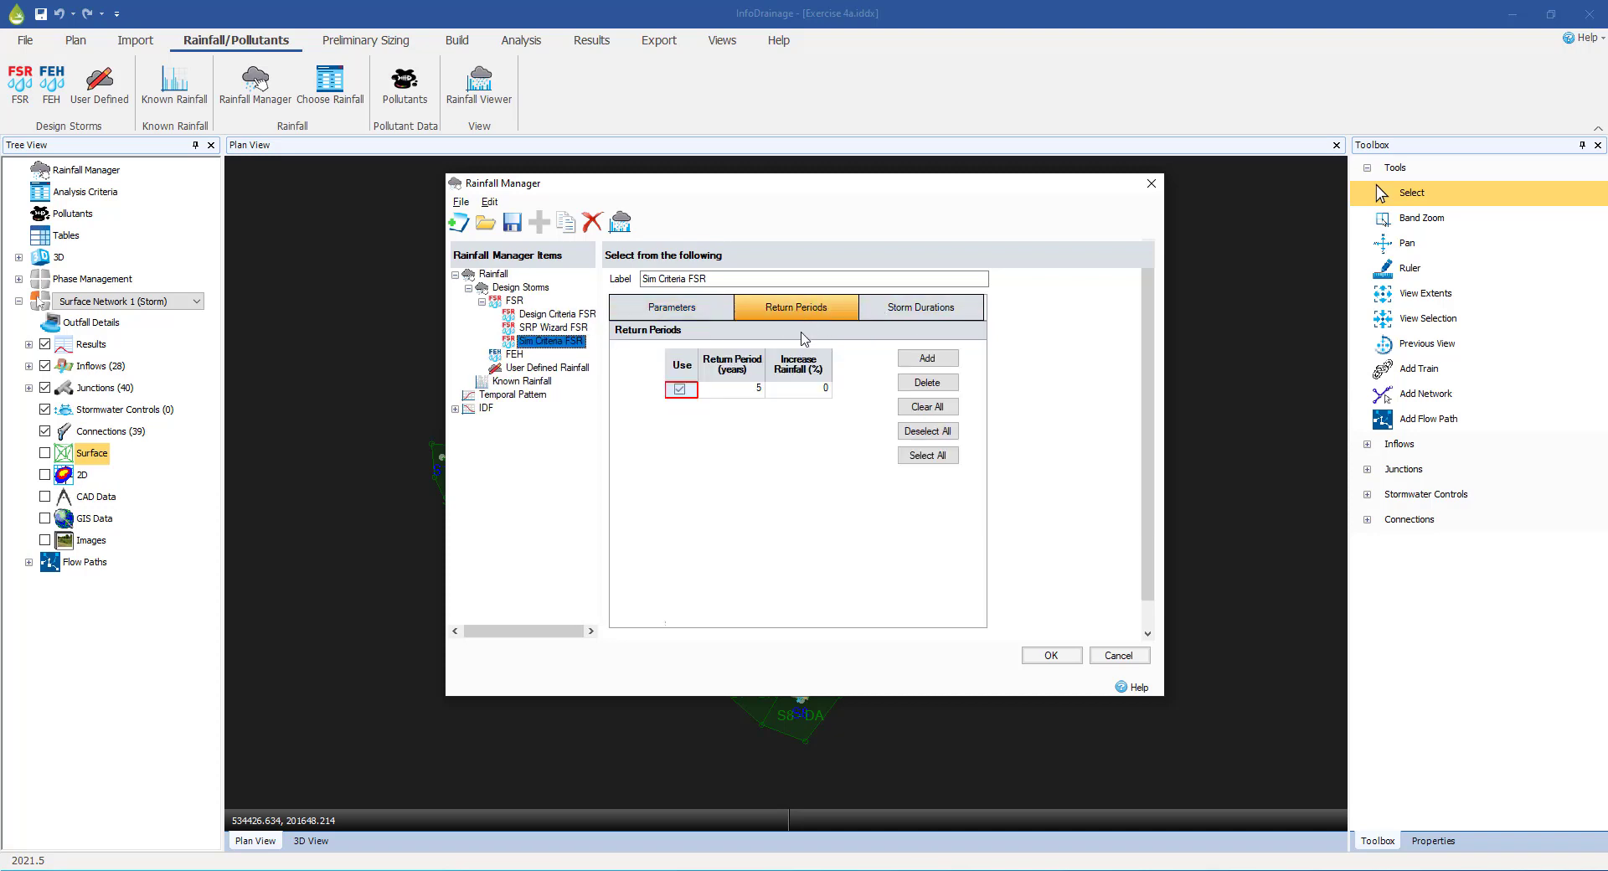
pyautogui.click(744, 389)
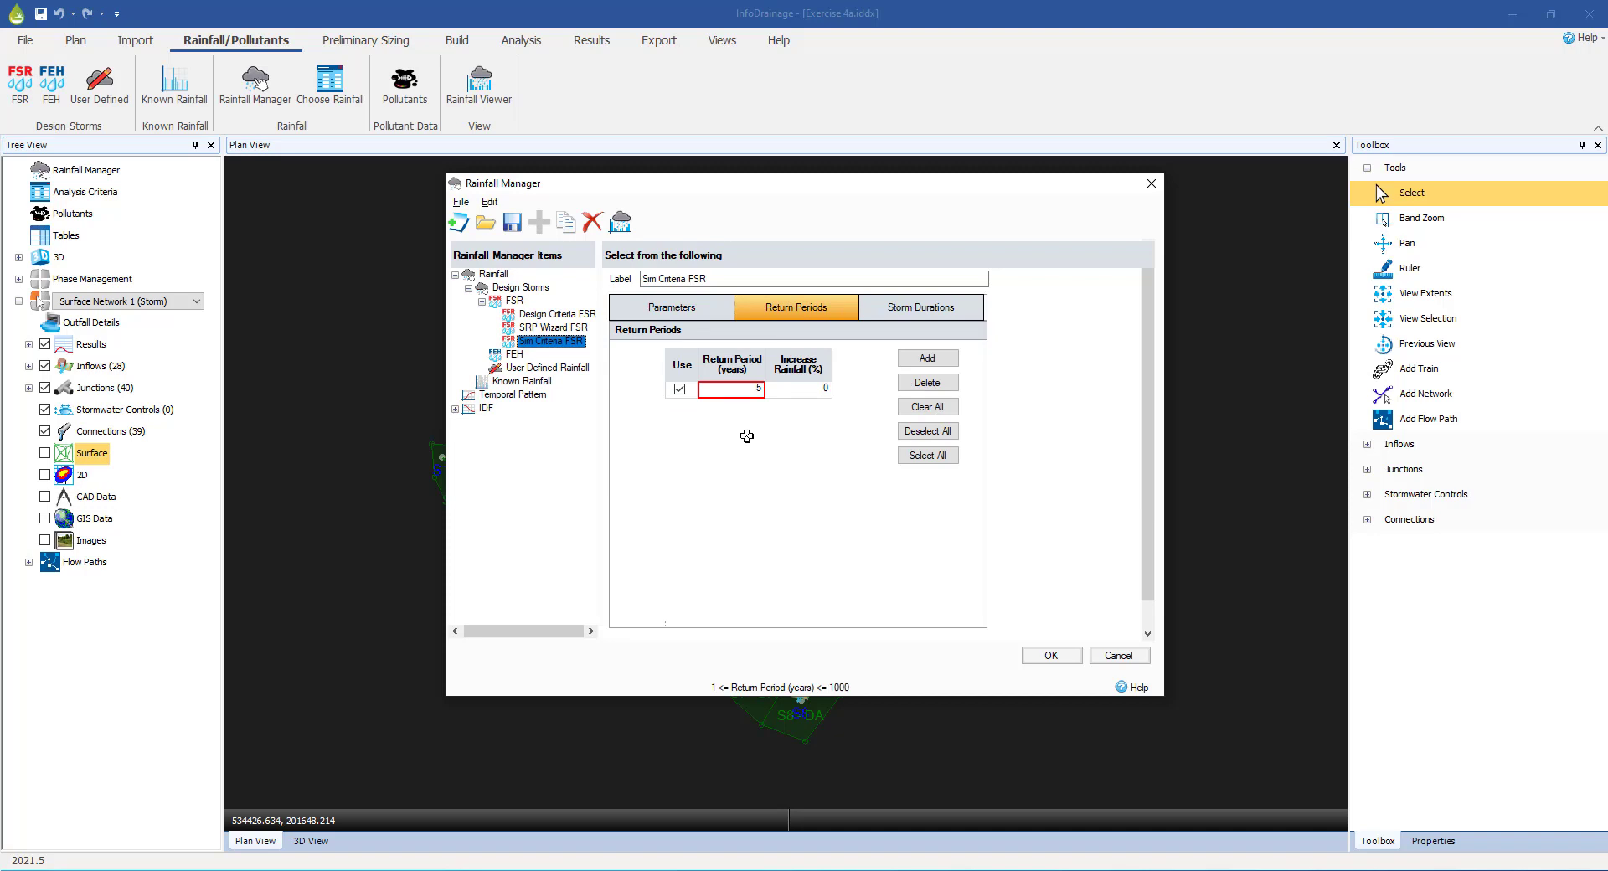
pyautogui.click(904, 307)
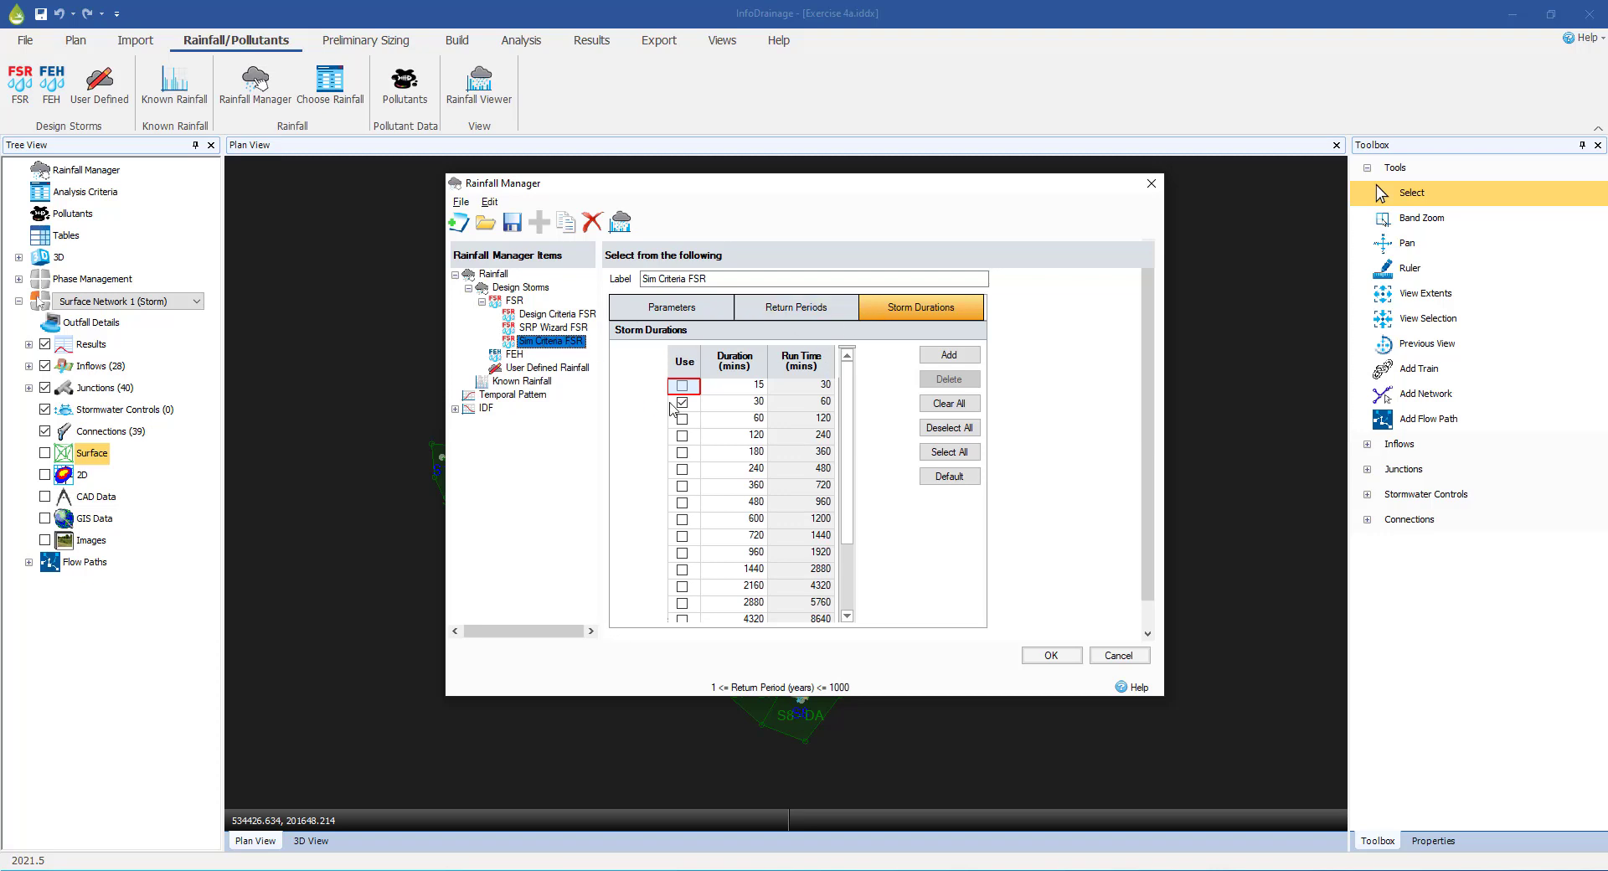
# - Review the parameters and return periods of Design Criteria FSR and SRP Wizard FSR, plus the latter's storm durations
pyautogui.click(546, 315)
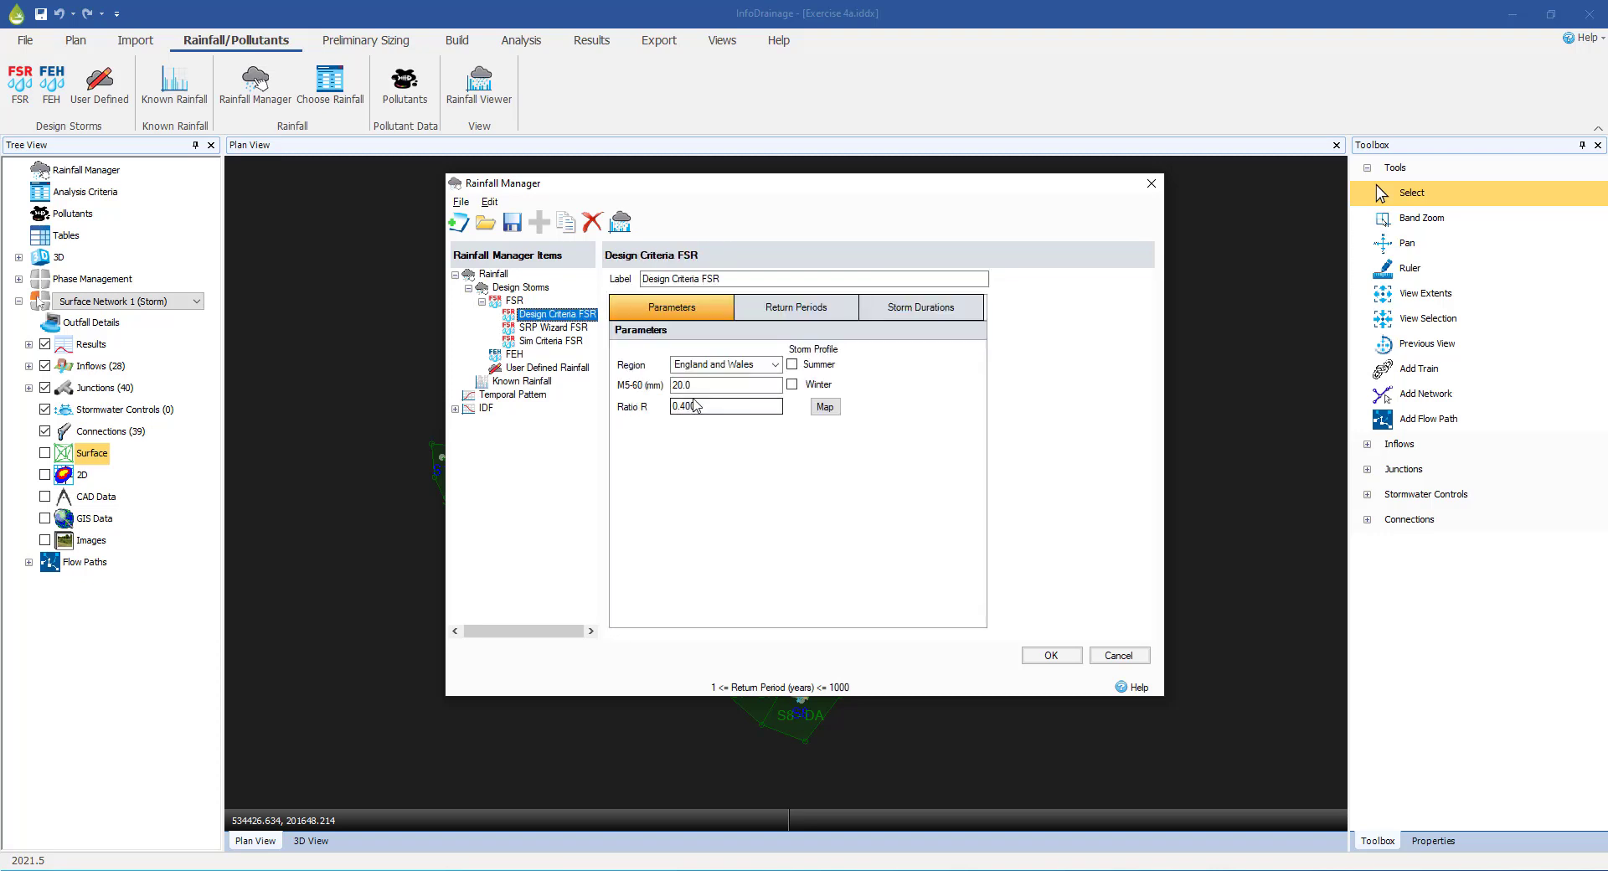
pyautogui.click(792, 307)
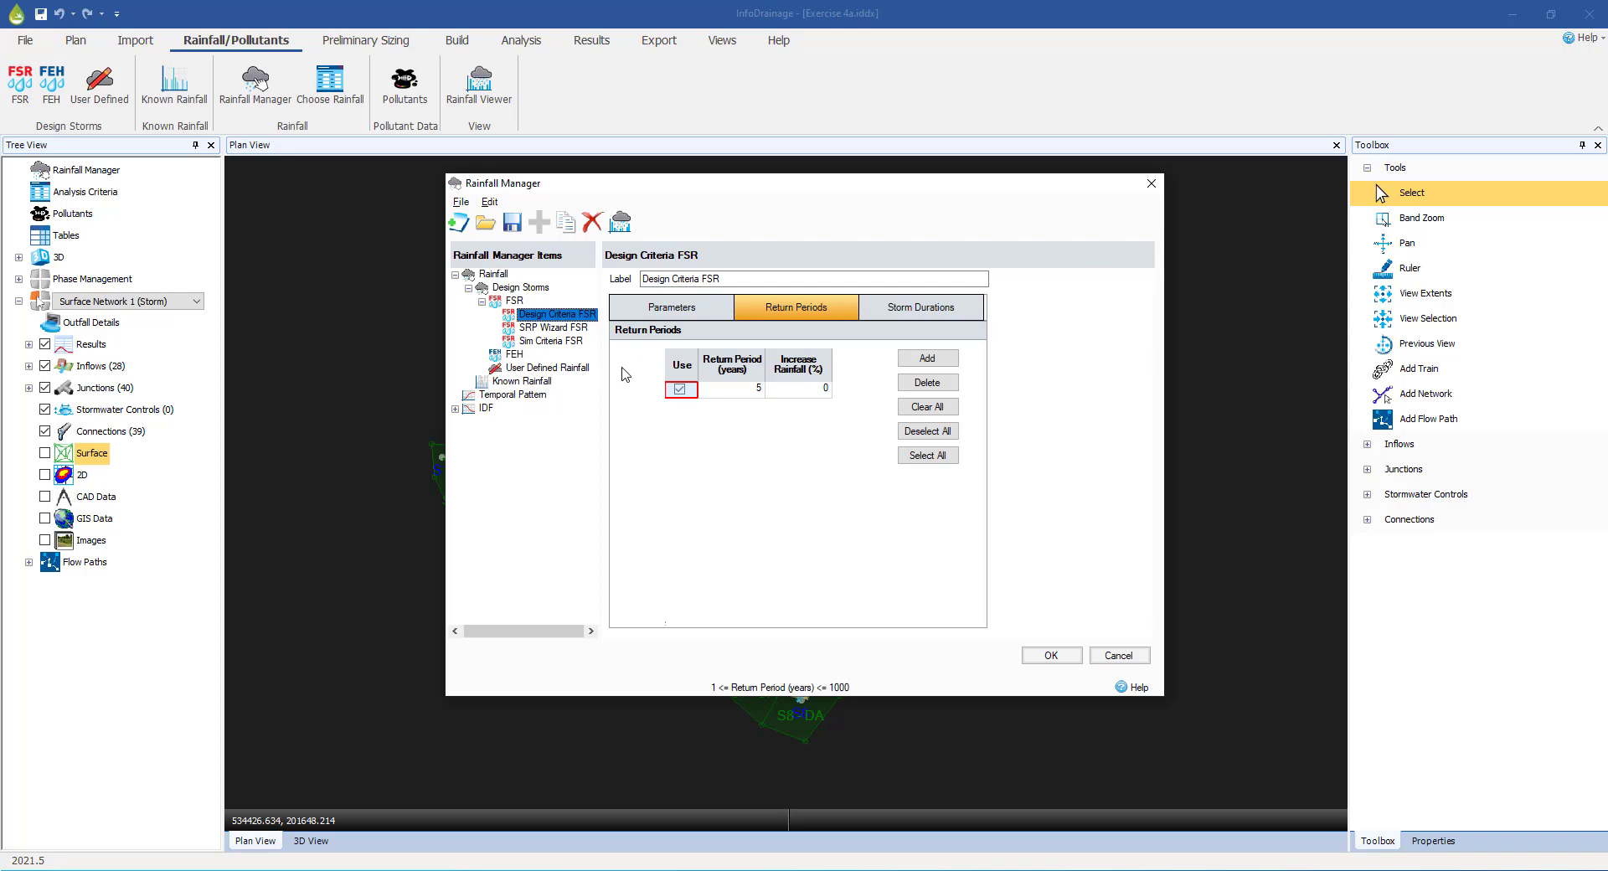
pyautogui.click(546, 328)
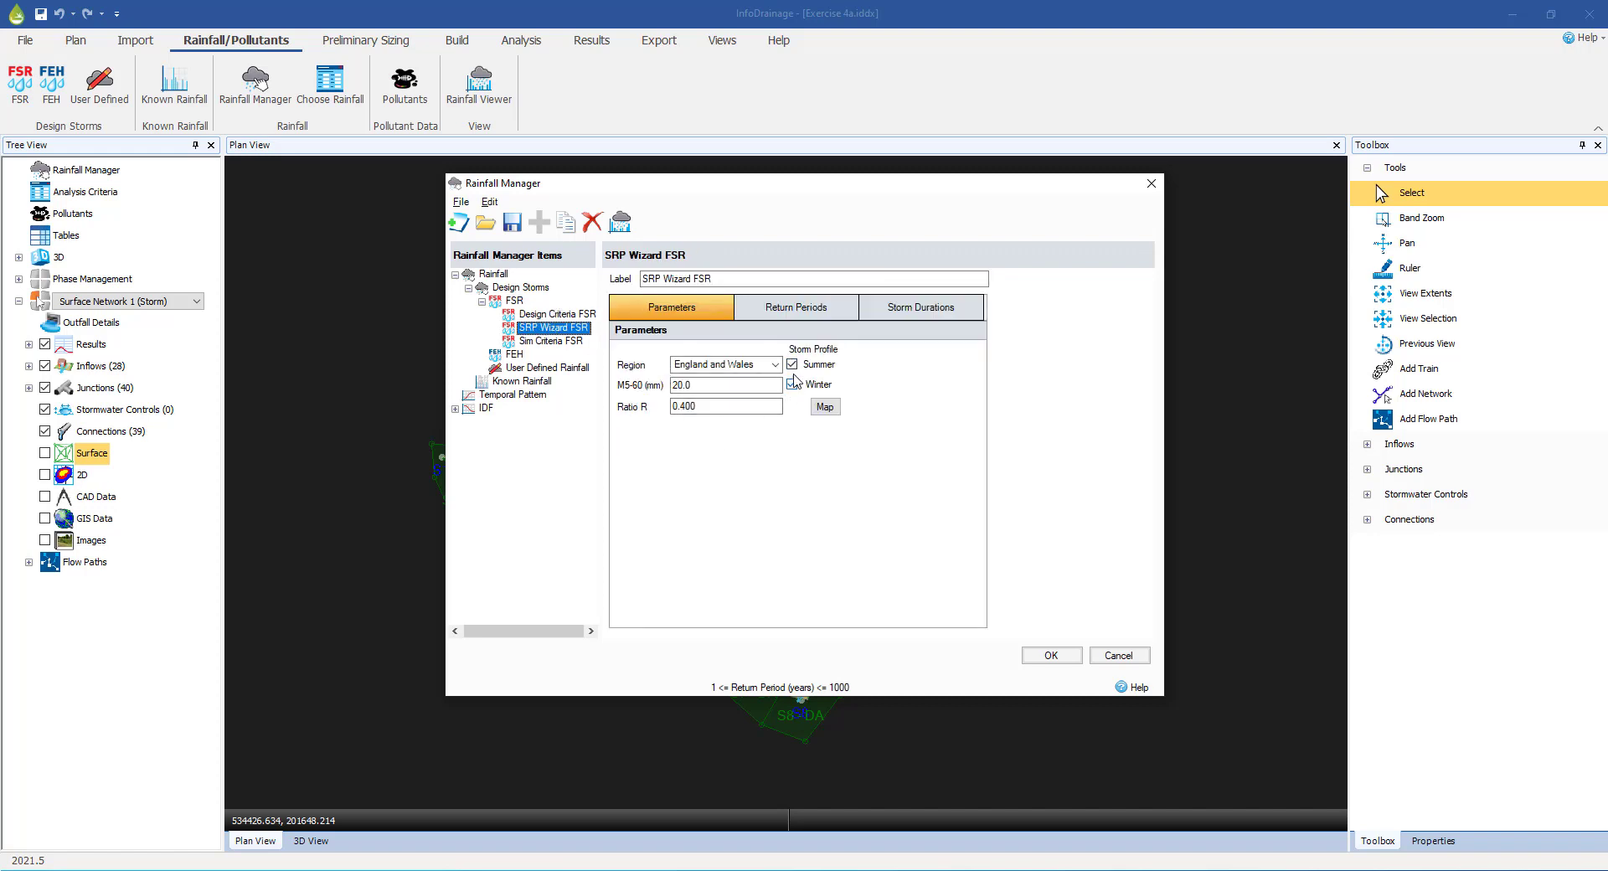
pyautogui.click(794, 308)
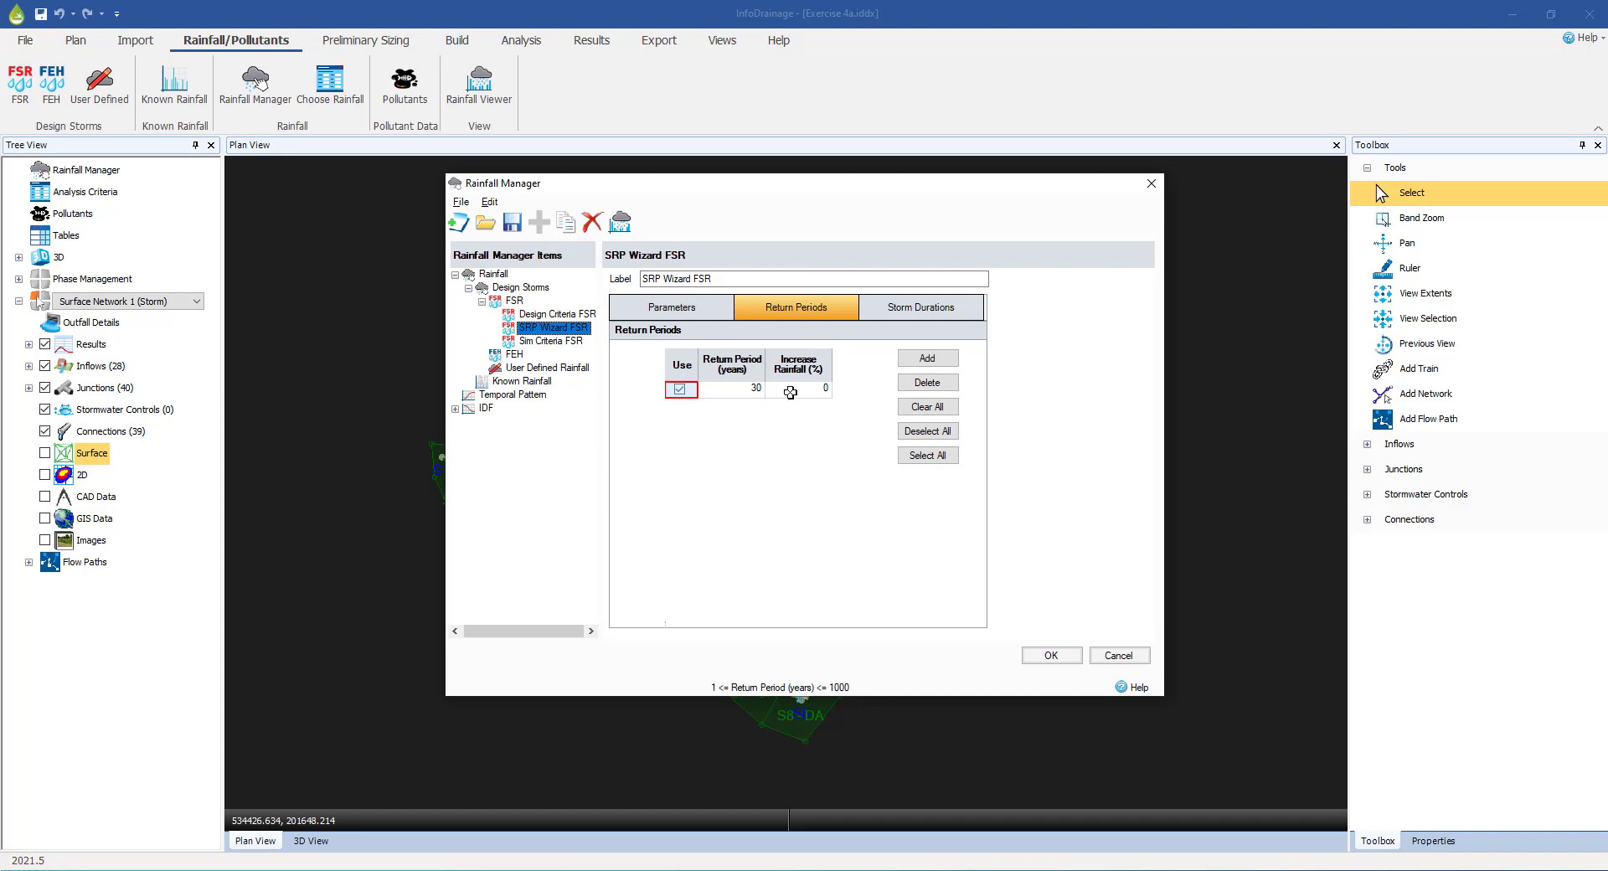
pyautogui.click(906, 315)
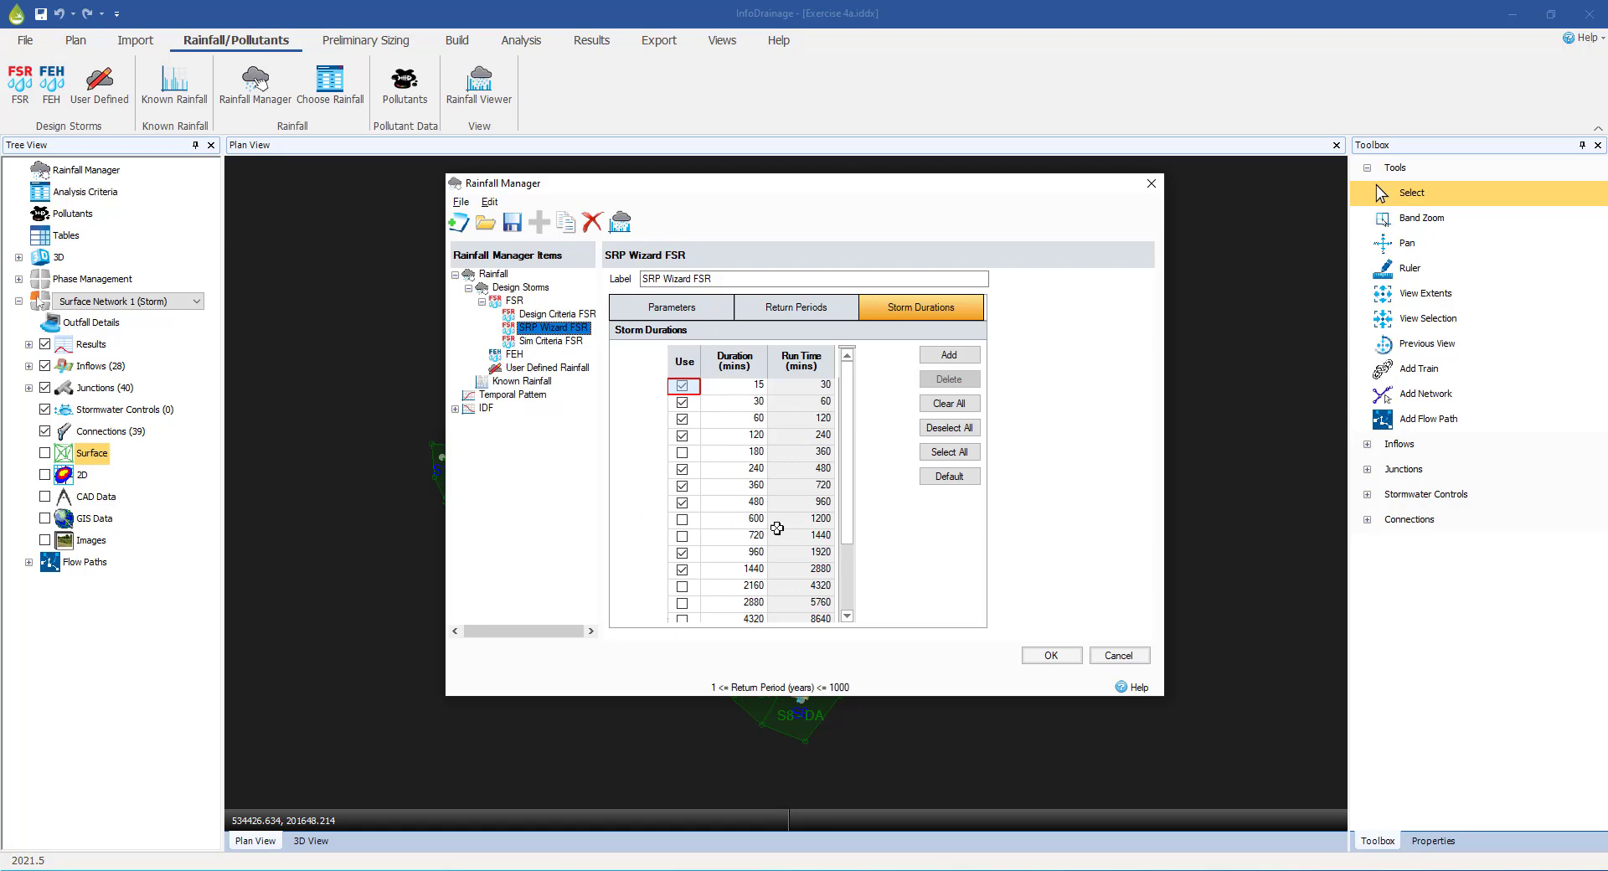
# - Close the Rainfall Manager and set the Analysis Criteria to use only the SRP Wizard FSR library rainfall with the Default time step
pyautogui.click(1113, 658)
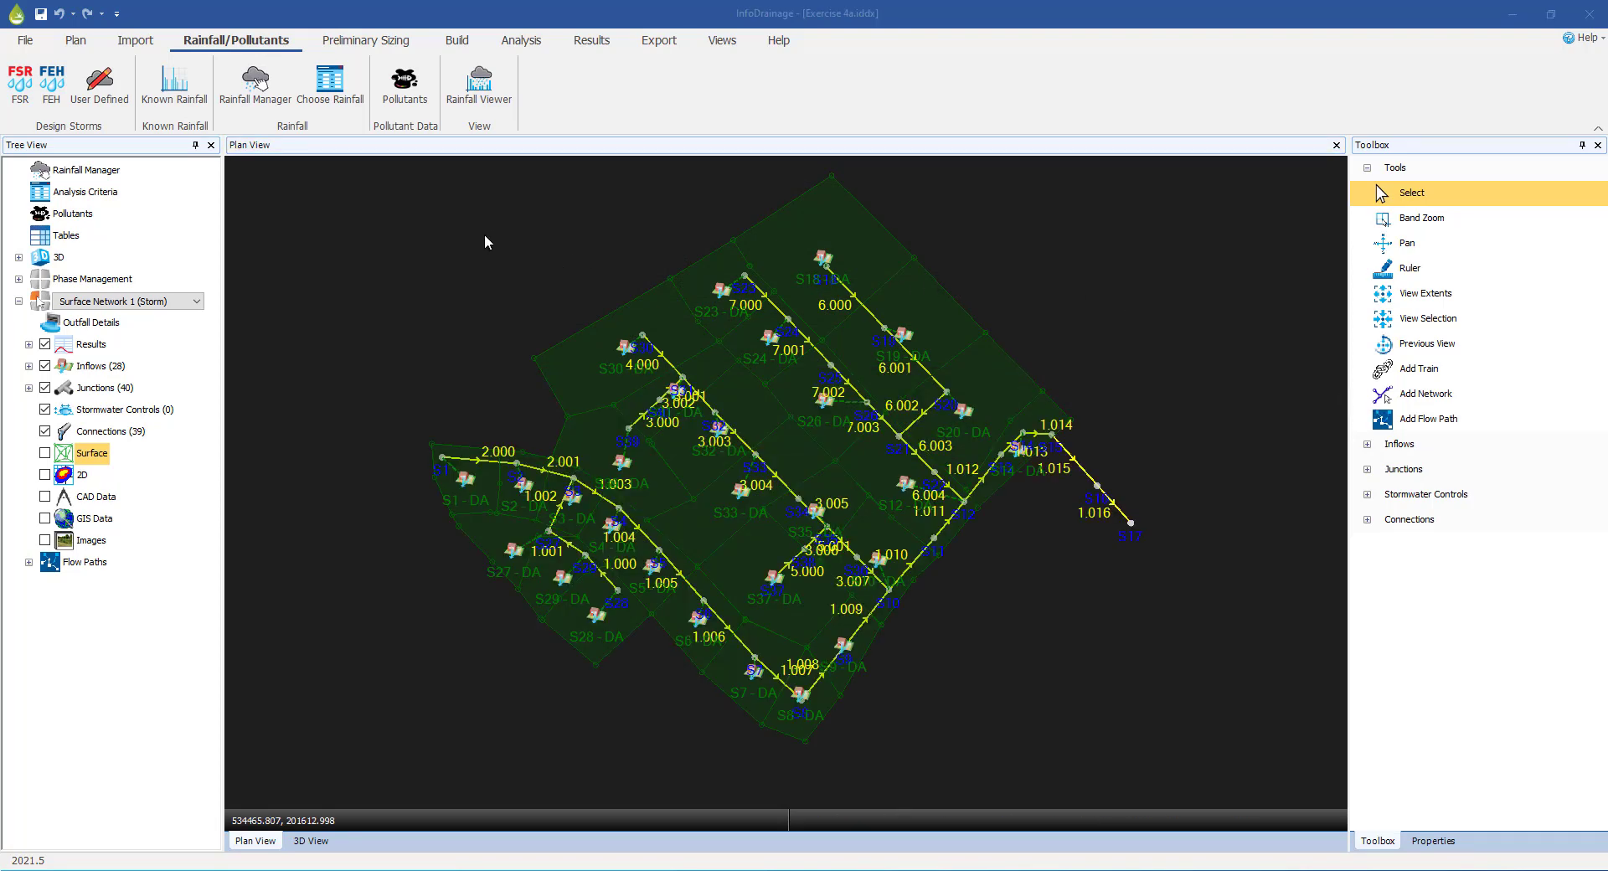
pyautogui.click(521, 42)
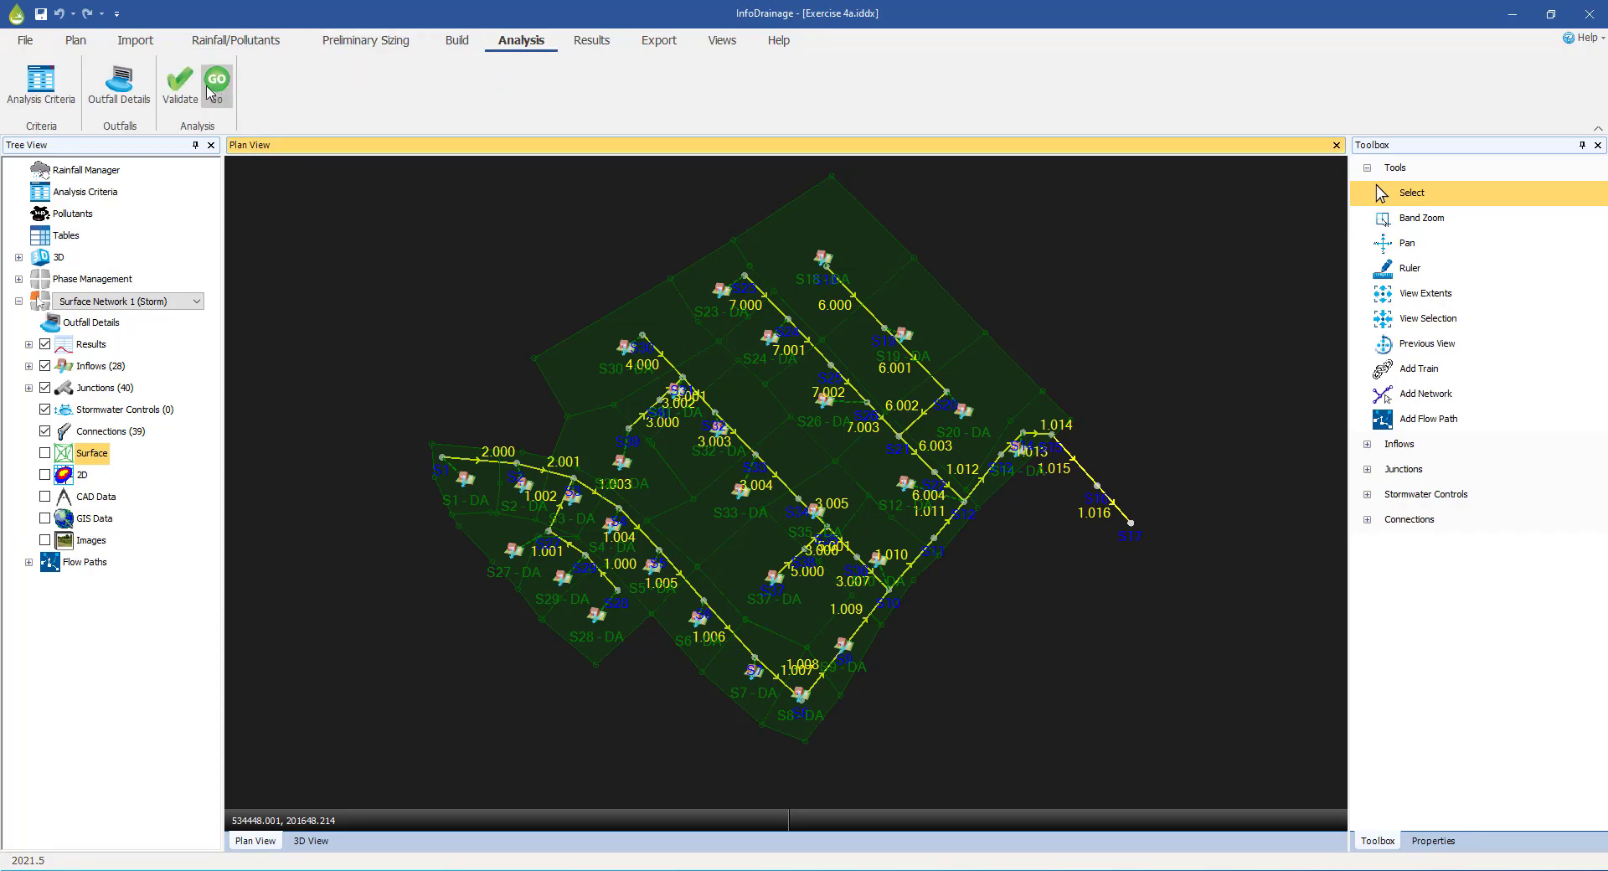
pyautogui.click(41, 84)
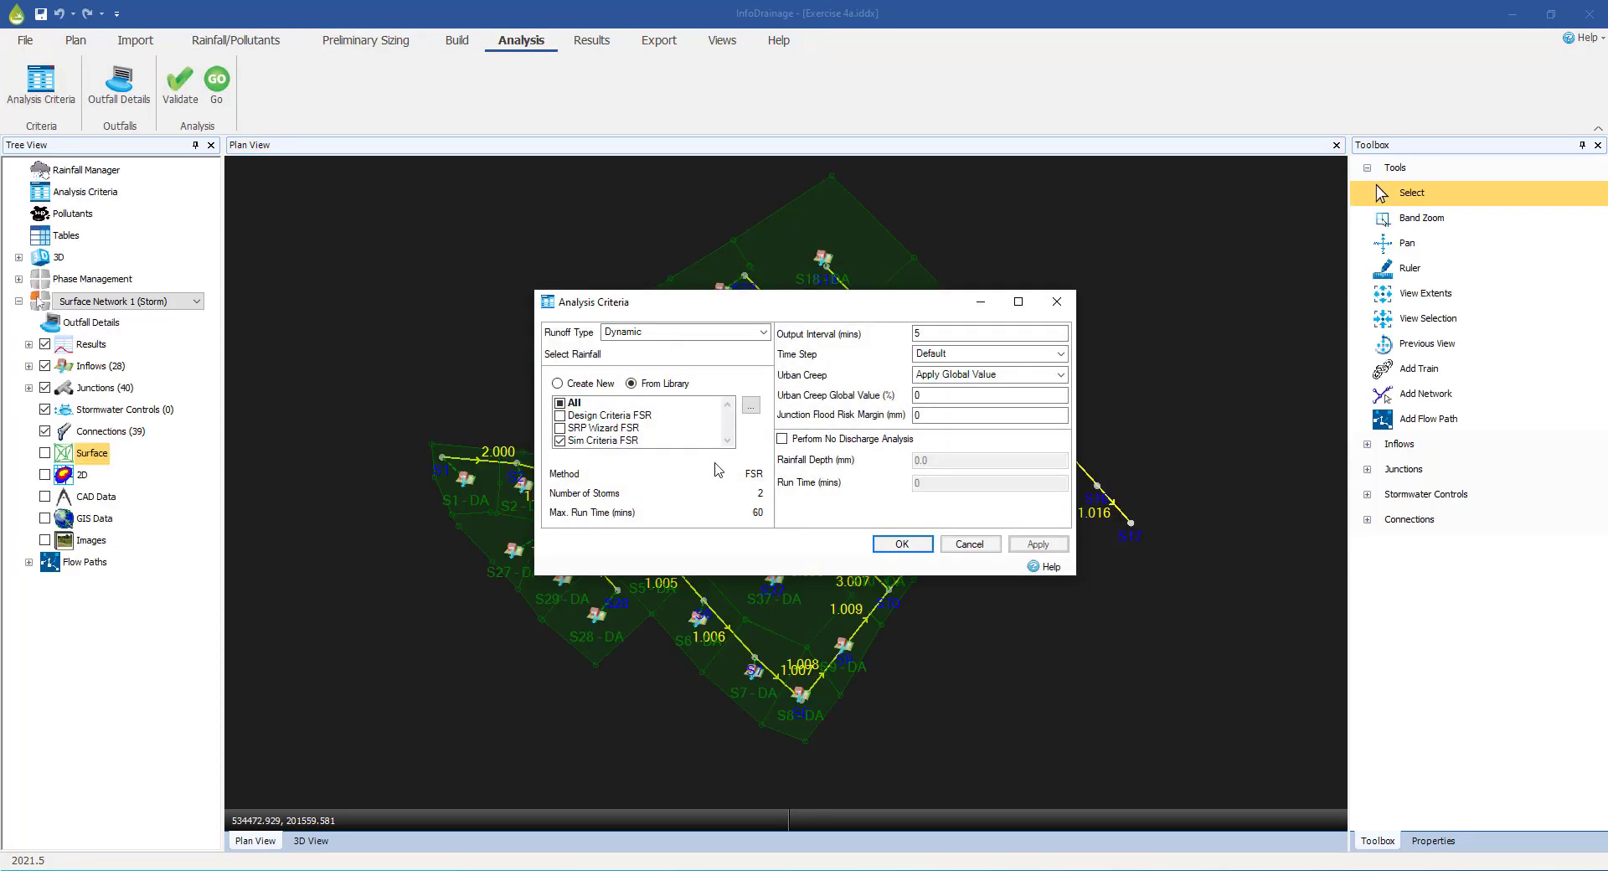
pyautogui.click(560, 428)
pyautogui.click(559, 440)
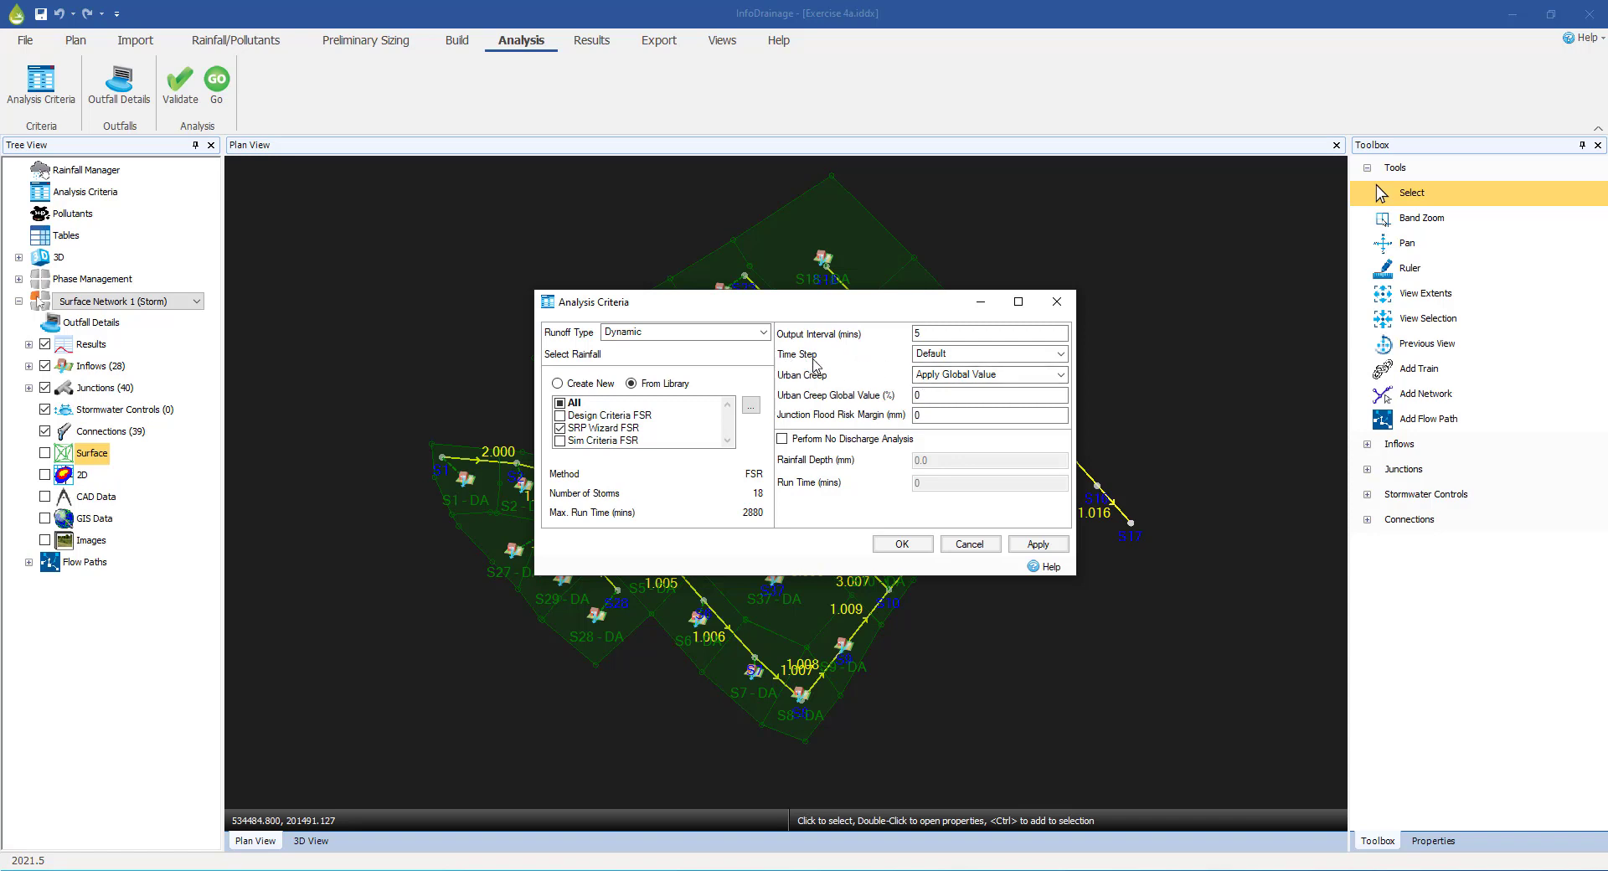
pyautogui.click(978, 355)
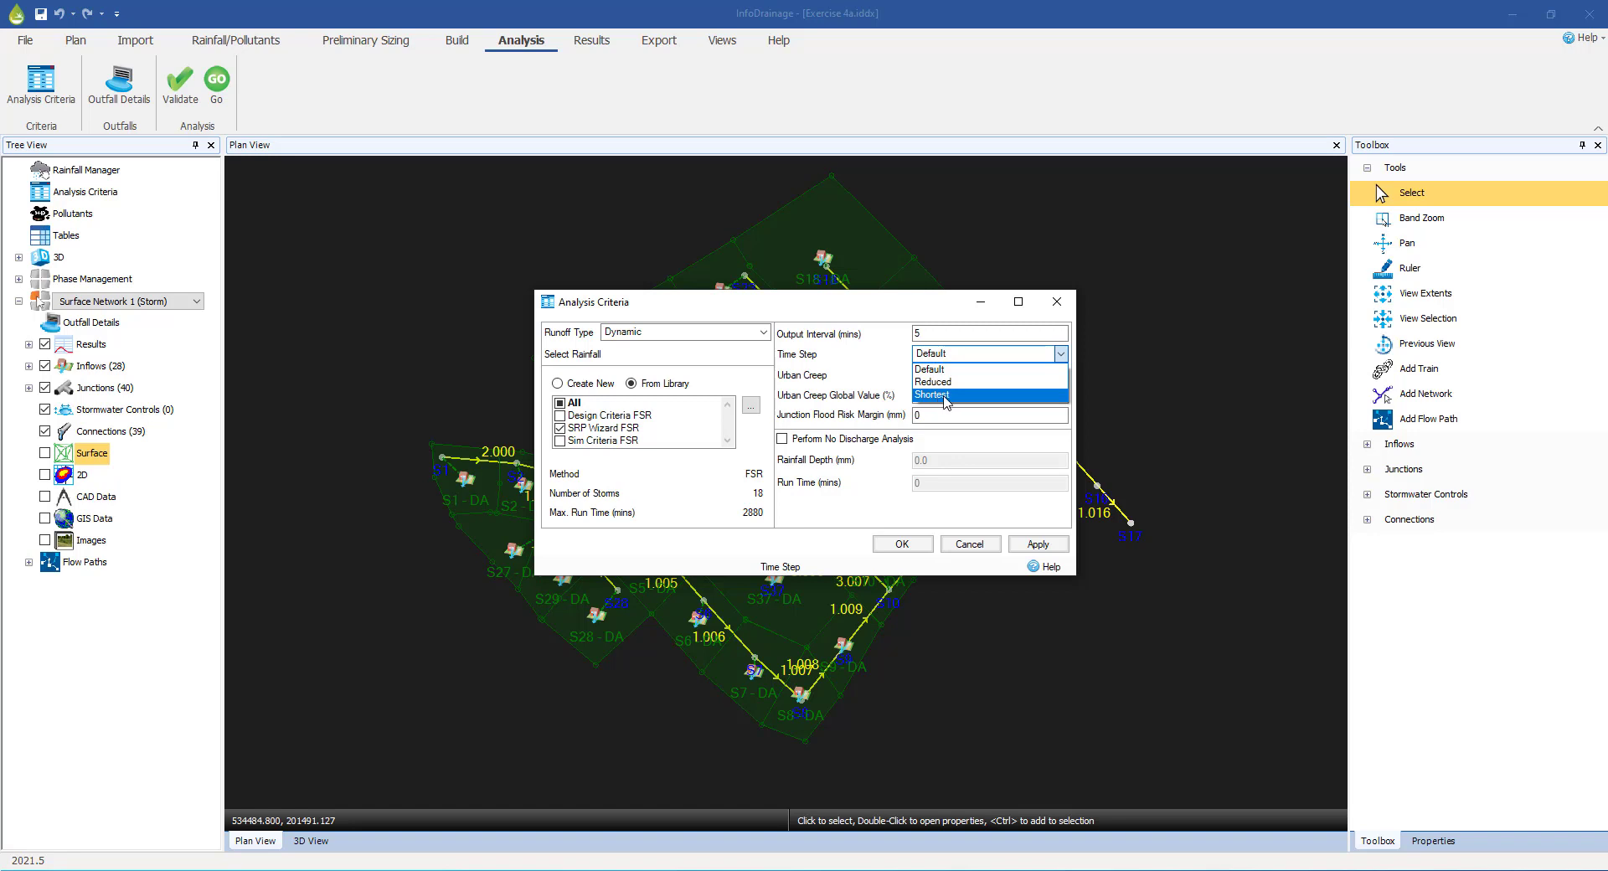
pyautogui.click(963, 369)
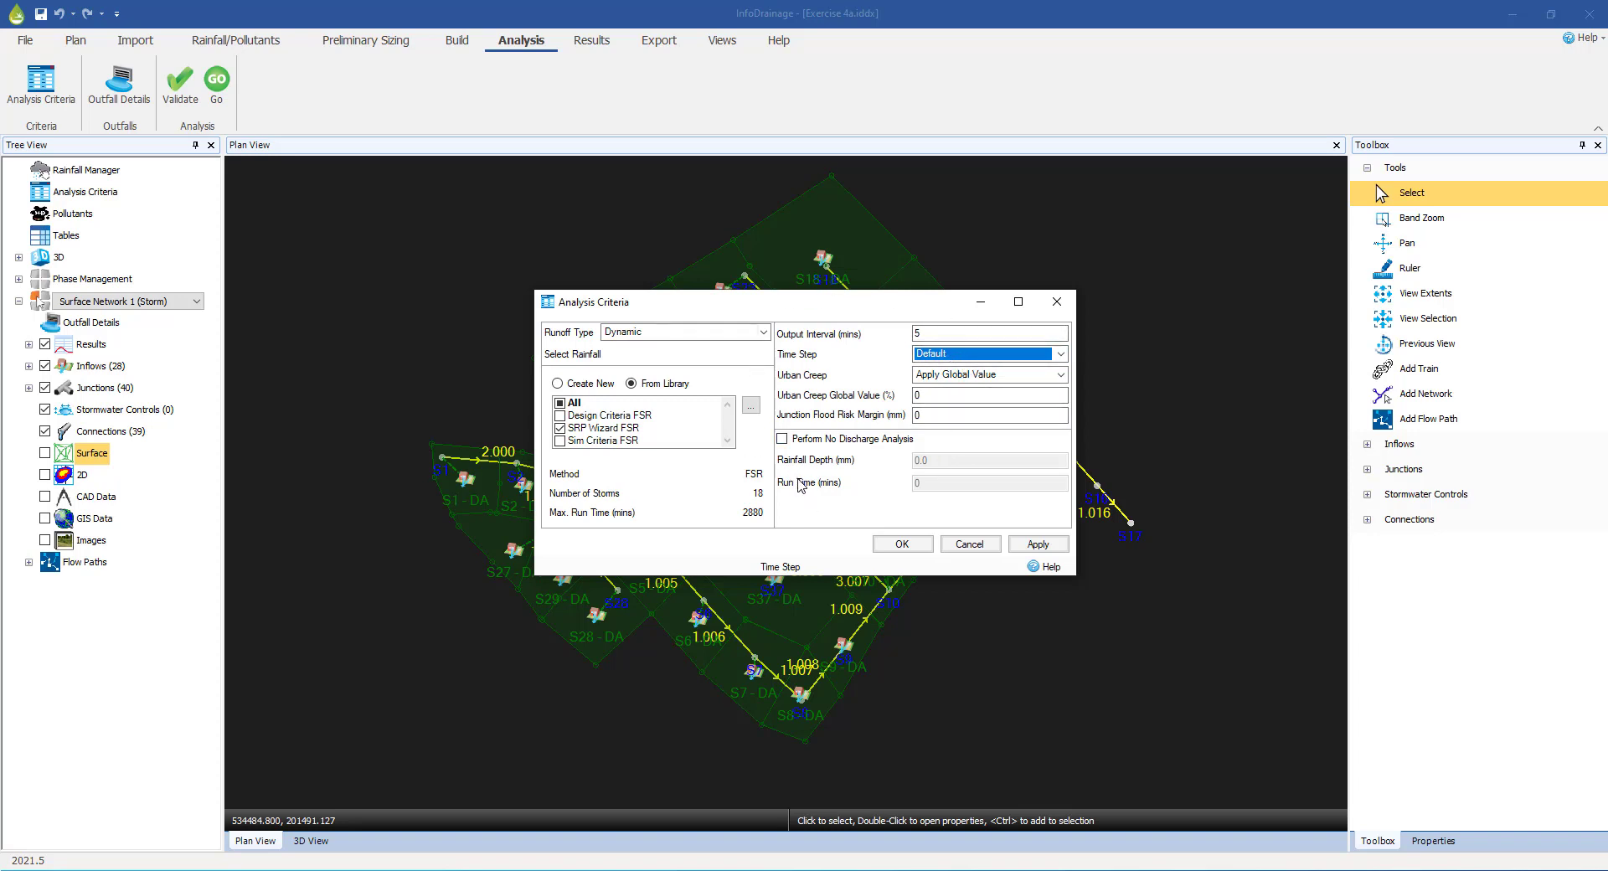
pyautogui.click(897, 545)
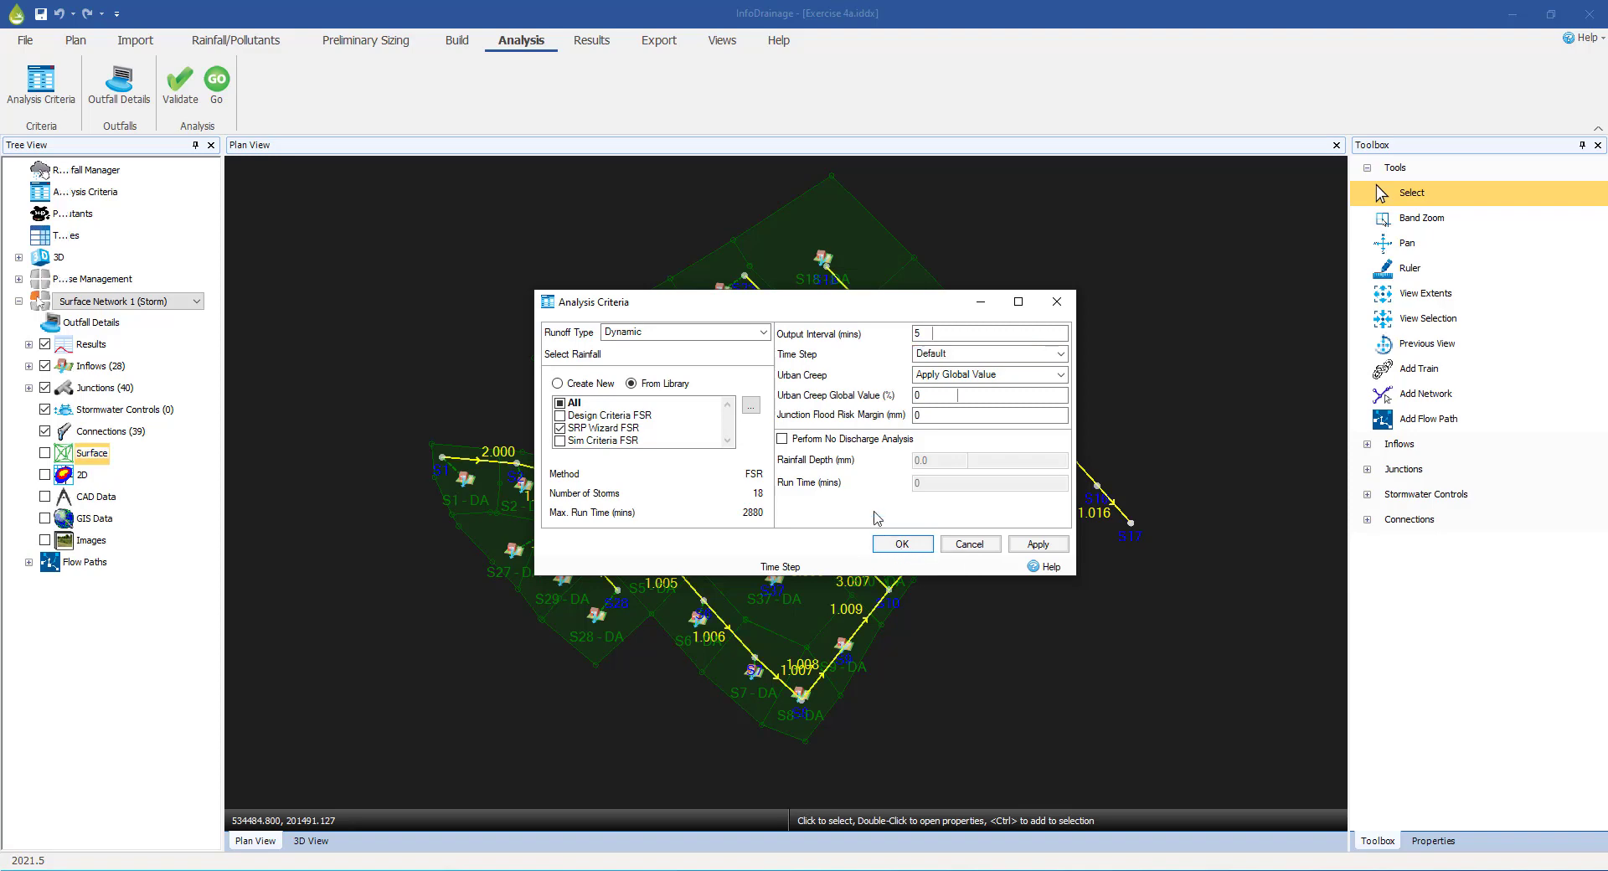
# - Validate the site for analysis, accept the validation, and save the project
pyautogui.click(180, 92)
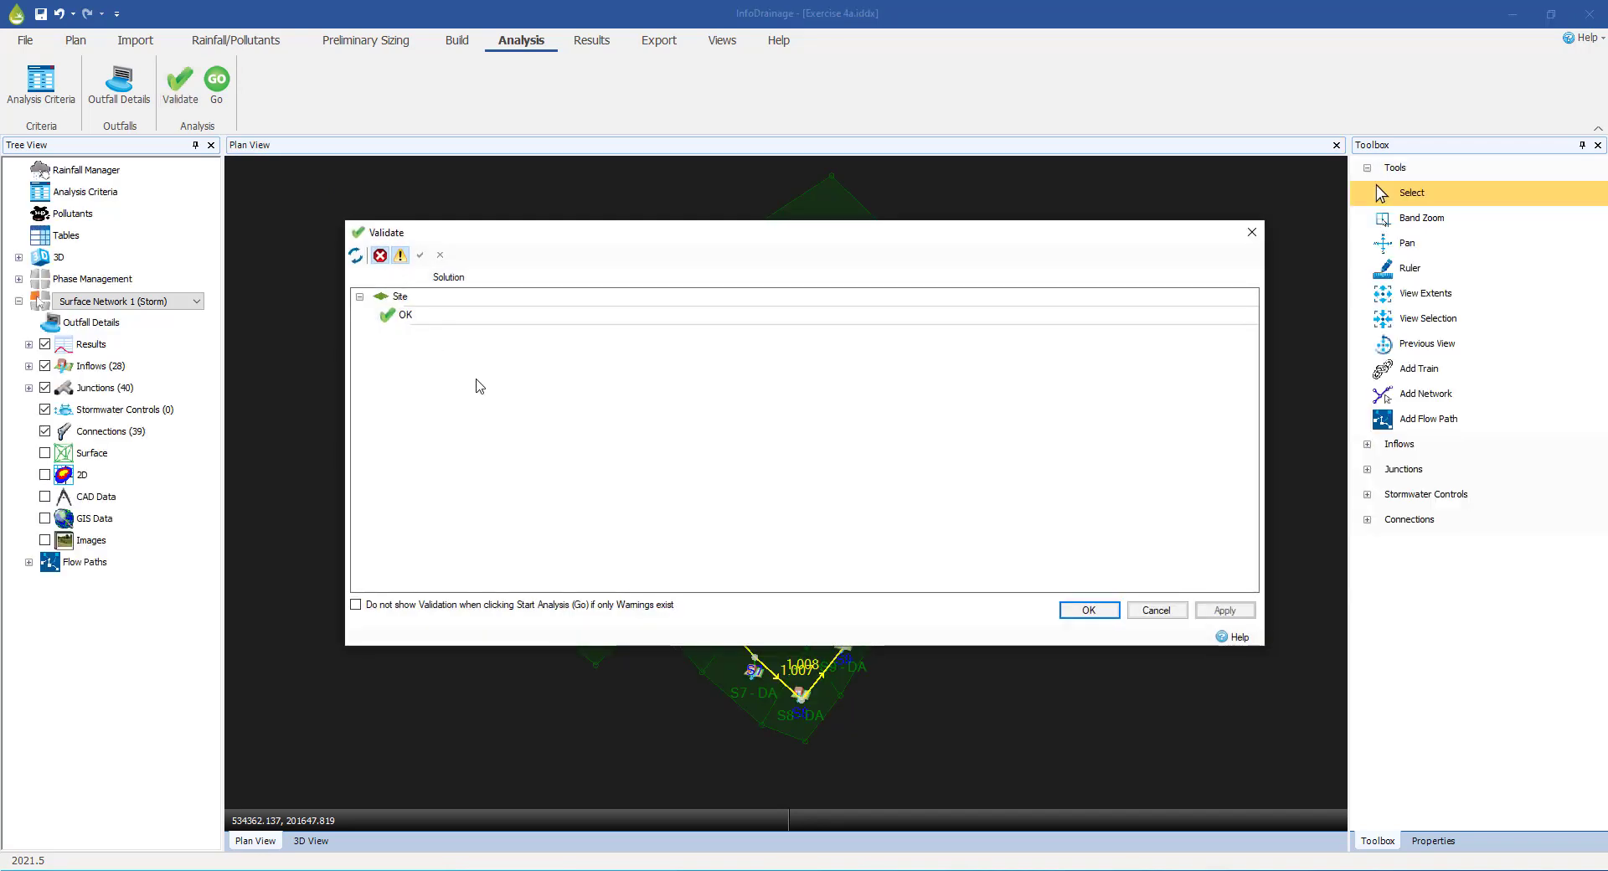
pyautogui.moveTo(670, 248); pyautogui.dragTo(1053, 280)
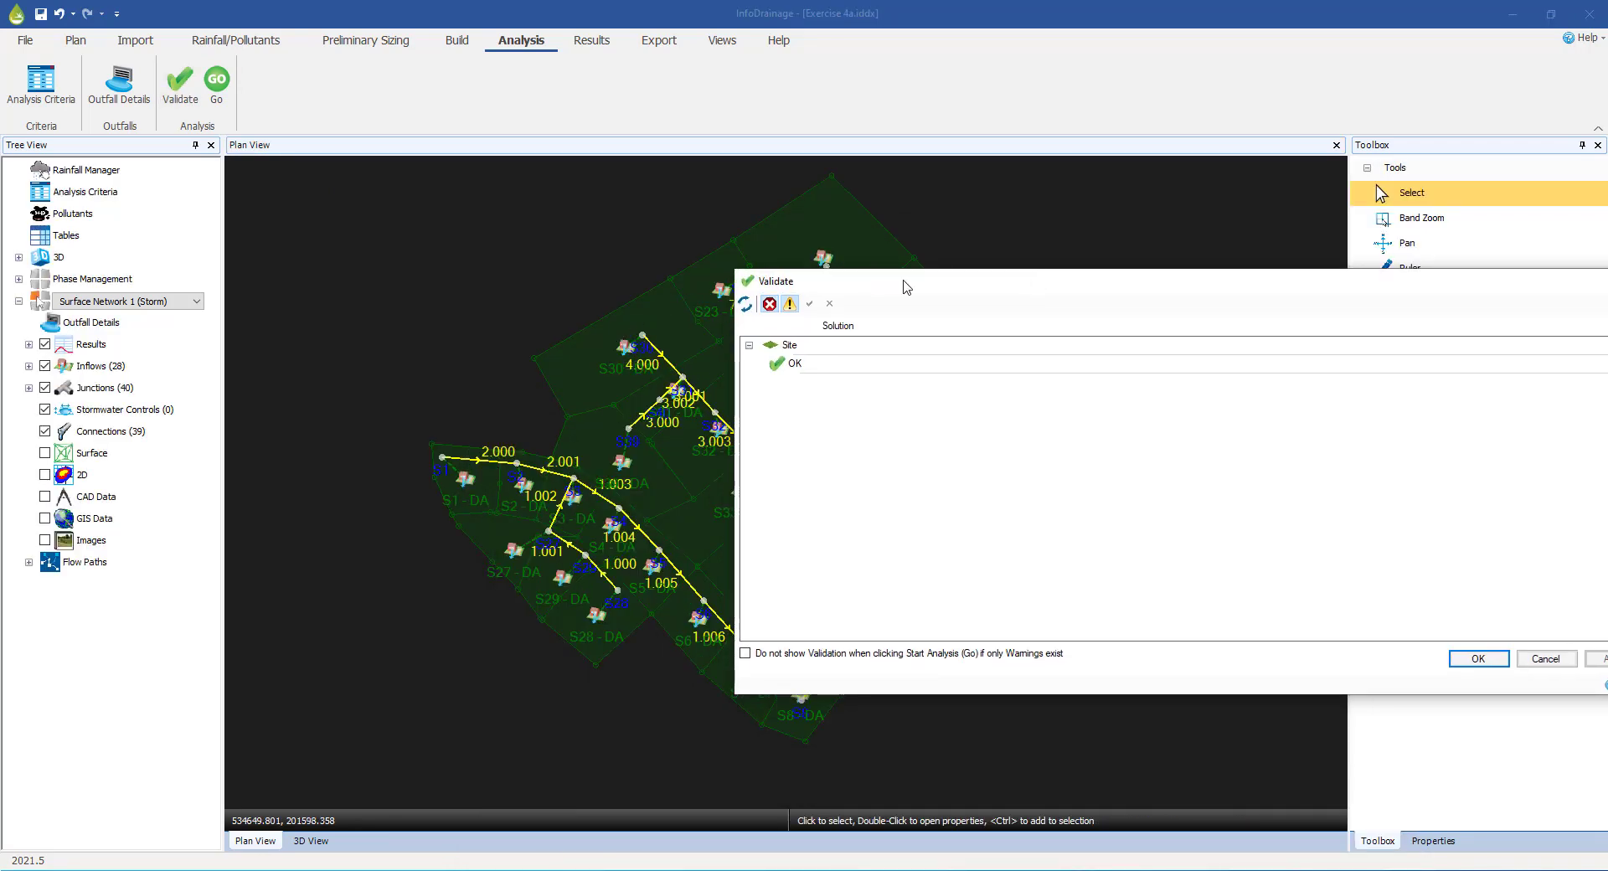
pyautogui.moveTo(907, 288); pyautogui.dragTo(606, 237)
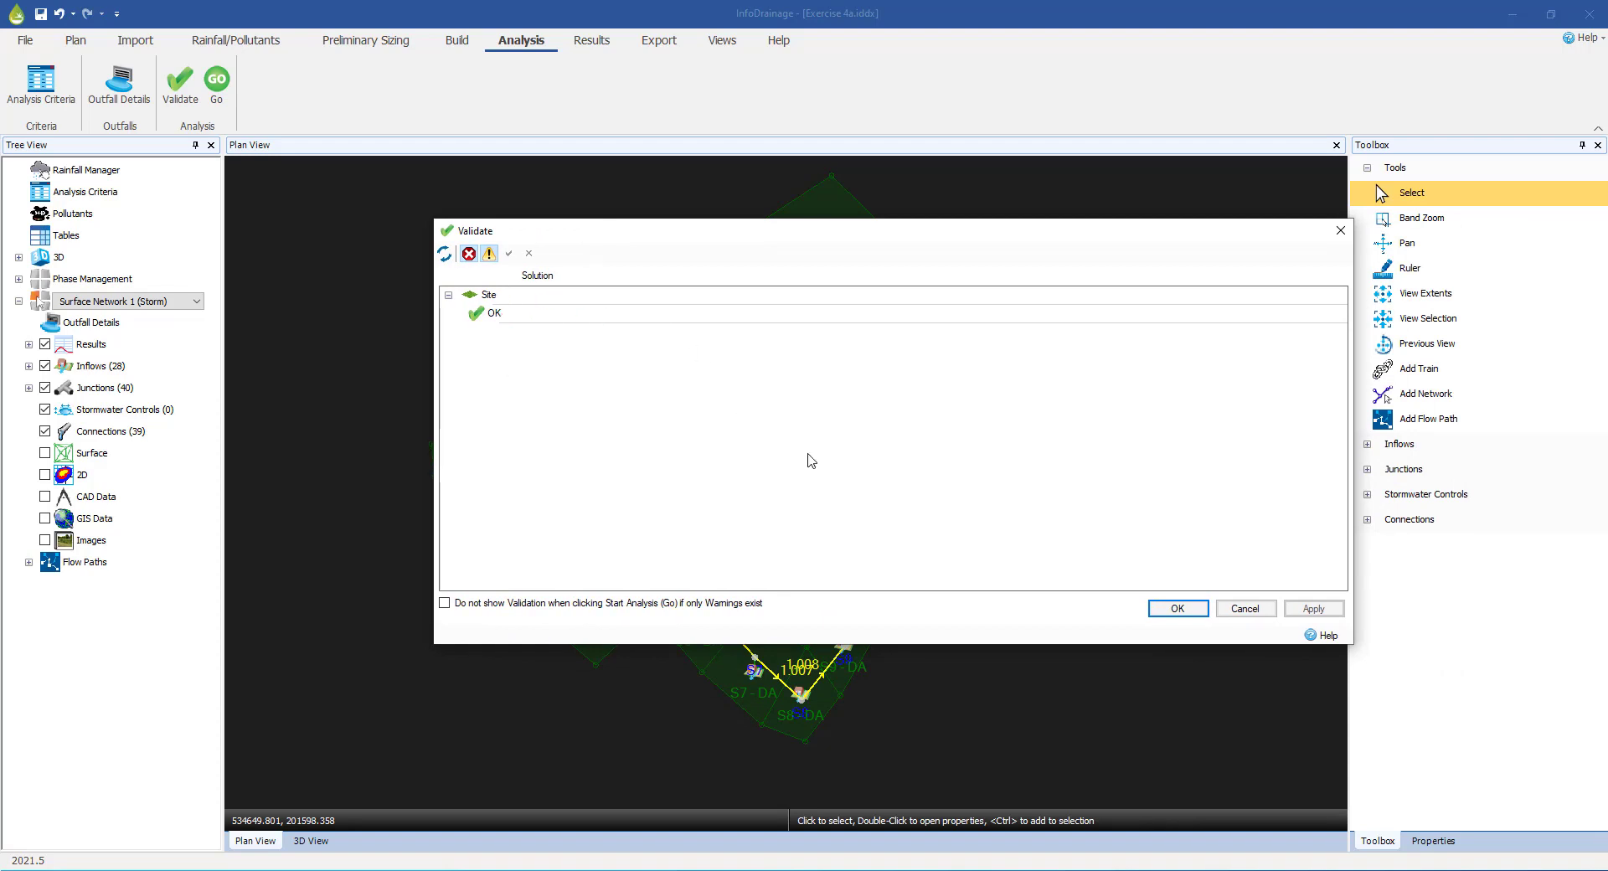
pyautogui.click(1178, 609)
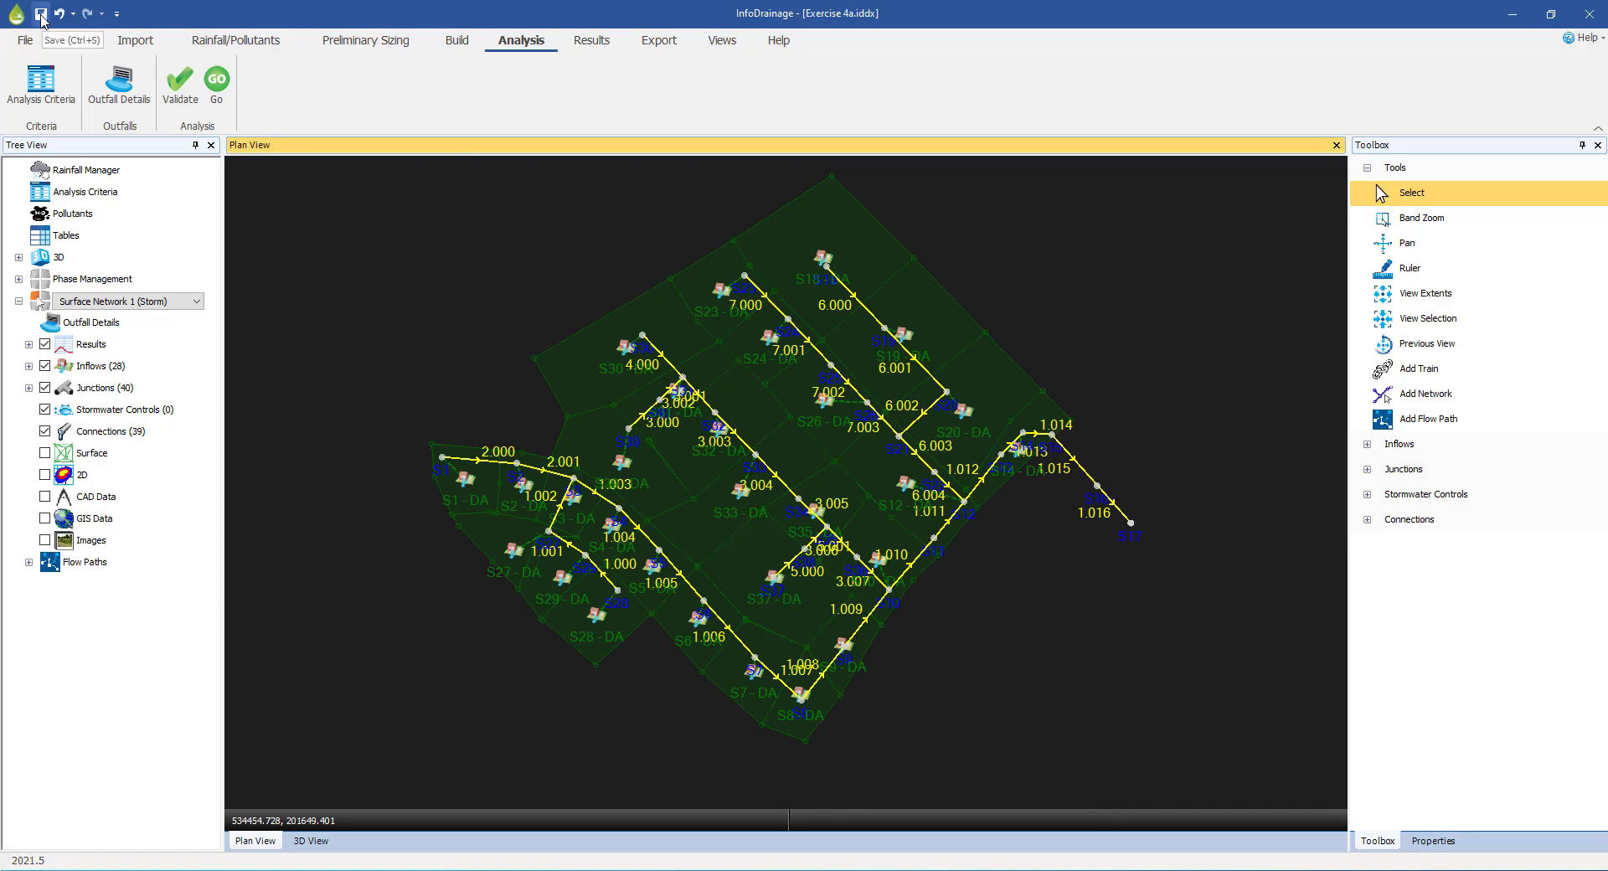
pyautogui.click(42, 17)
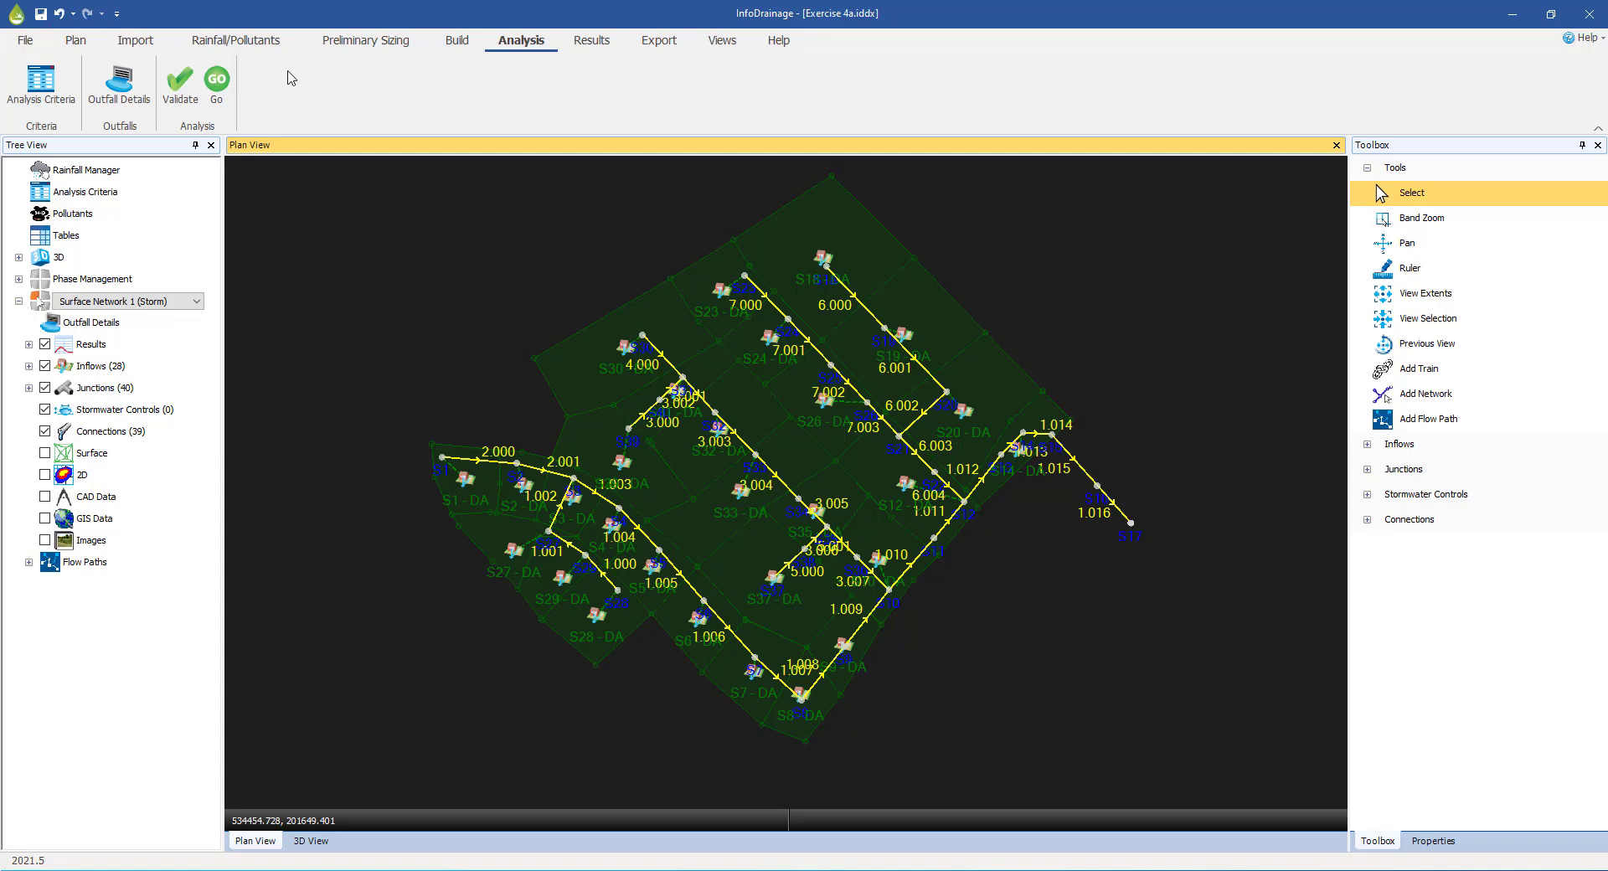
# - Run the analysis and enlarge the Connections Summary to show its Max. Flow and Status columns
pyautogui.click(216, 83)
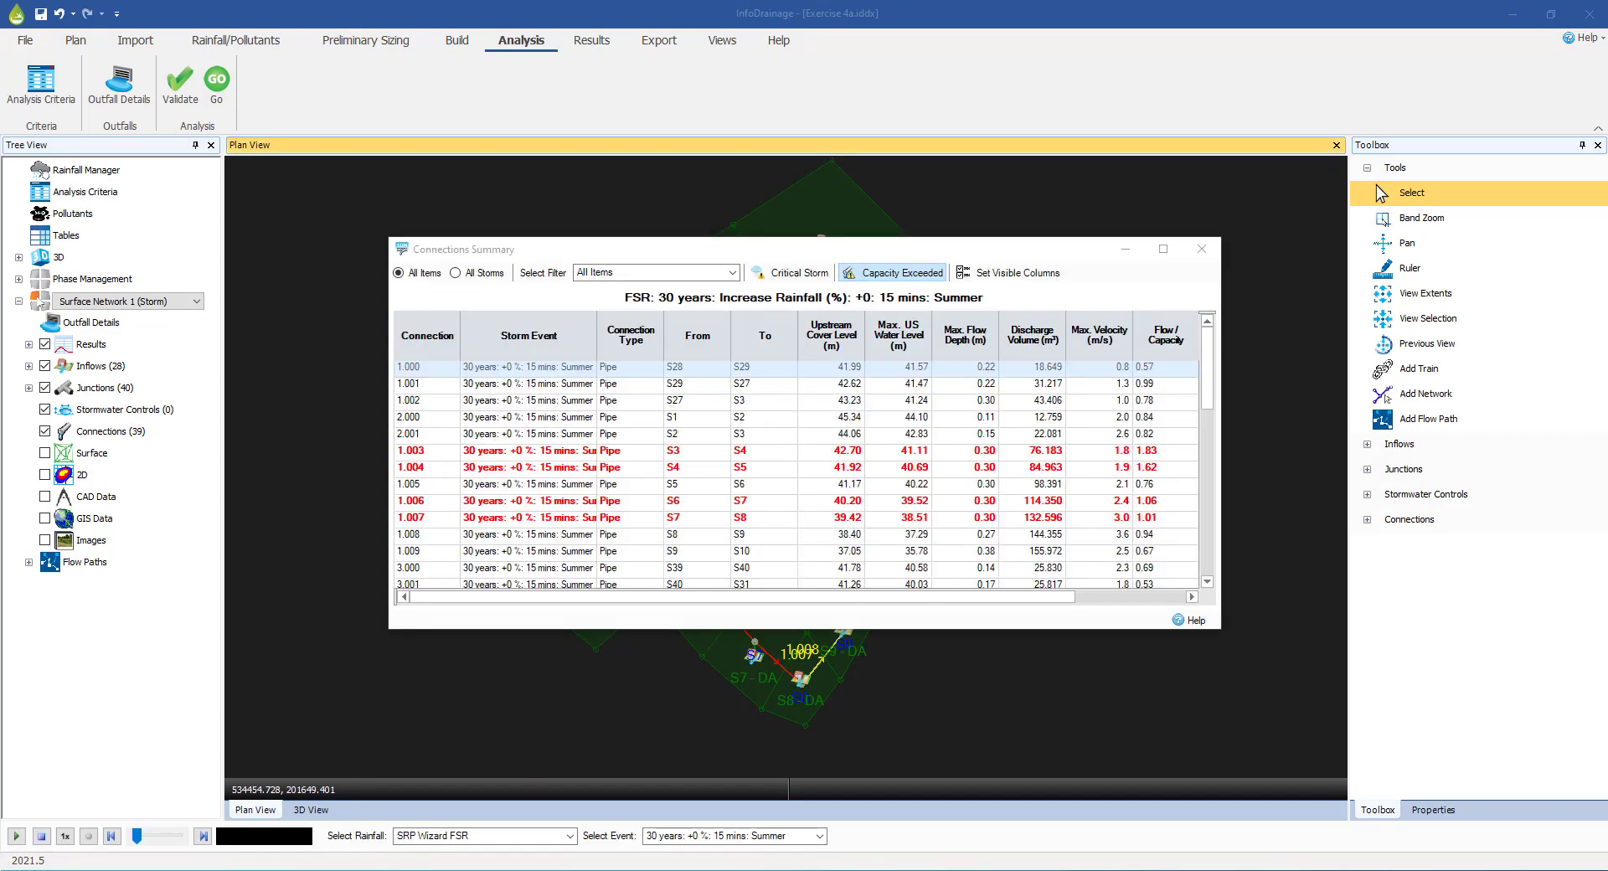
pyautogui.click(769, 254)
pyautogui.moveTo(769, 253); pyautogui.dragTo(723, 235)
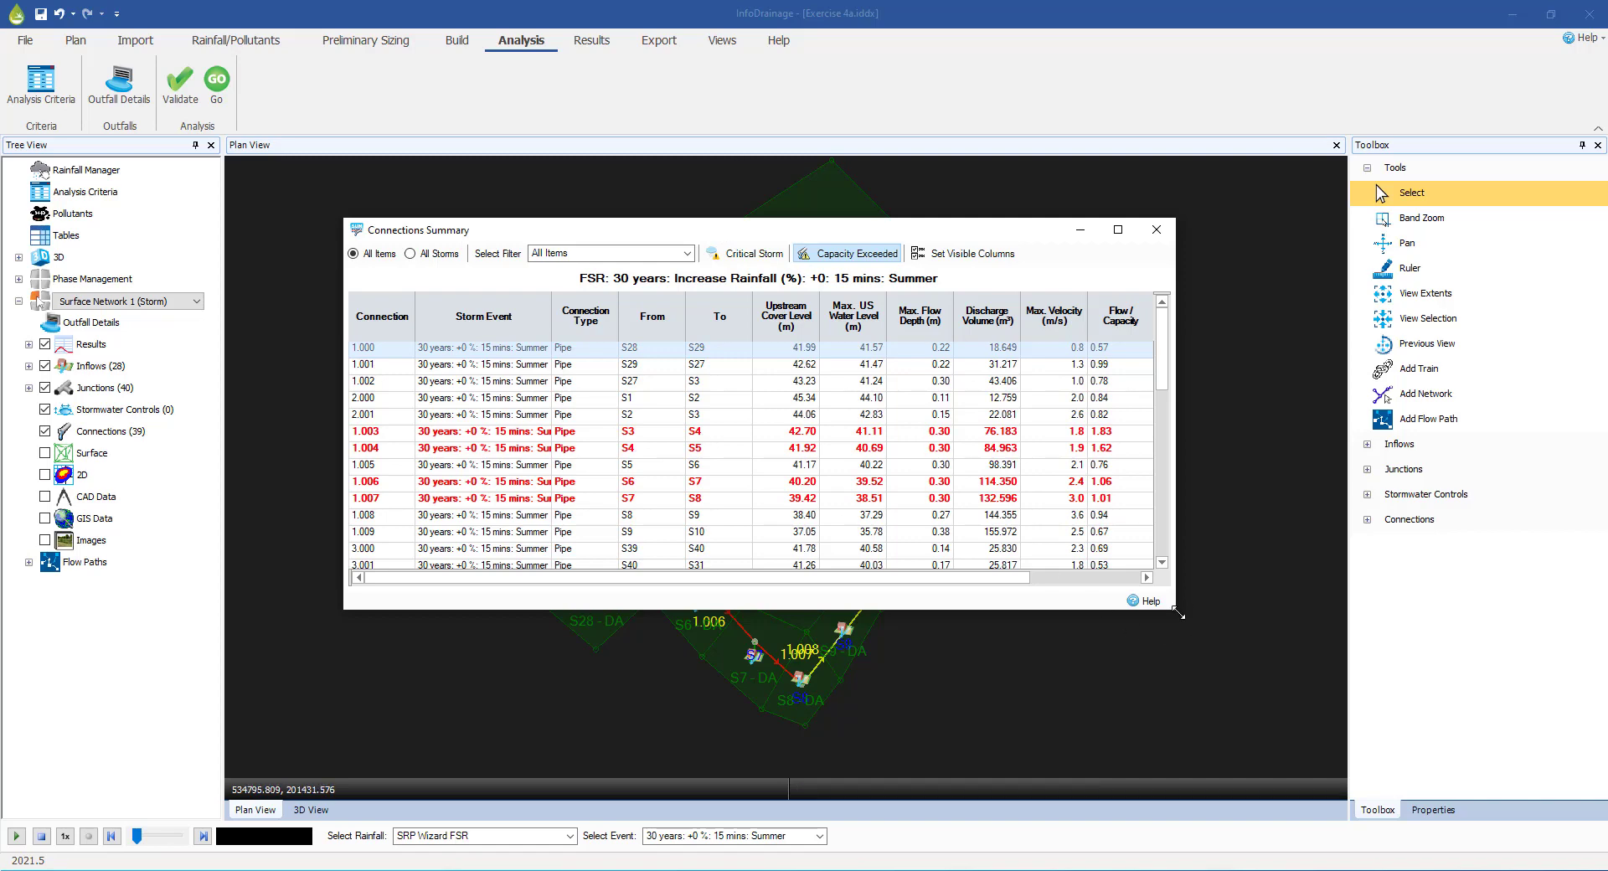
pyautogui.moveTo(1178, 613); pyautogui.dragTo(1310, 724)
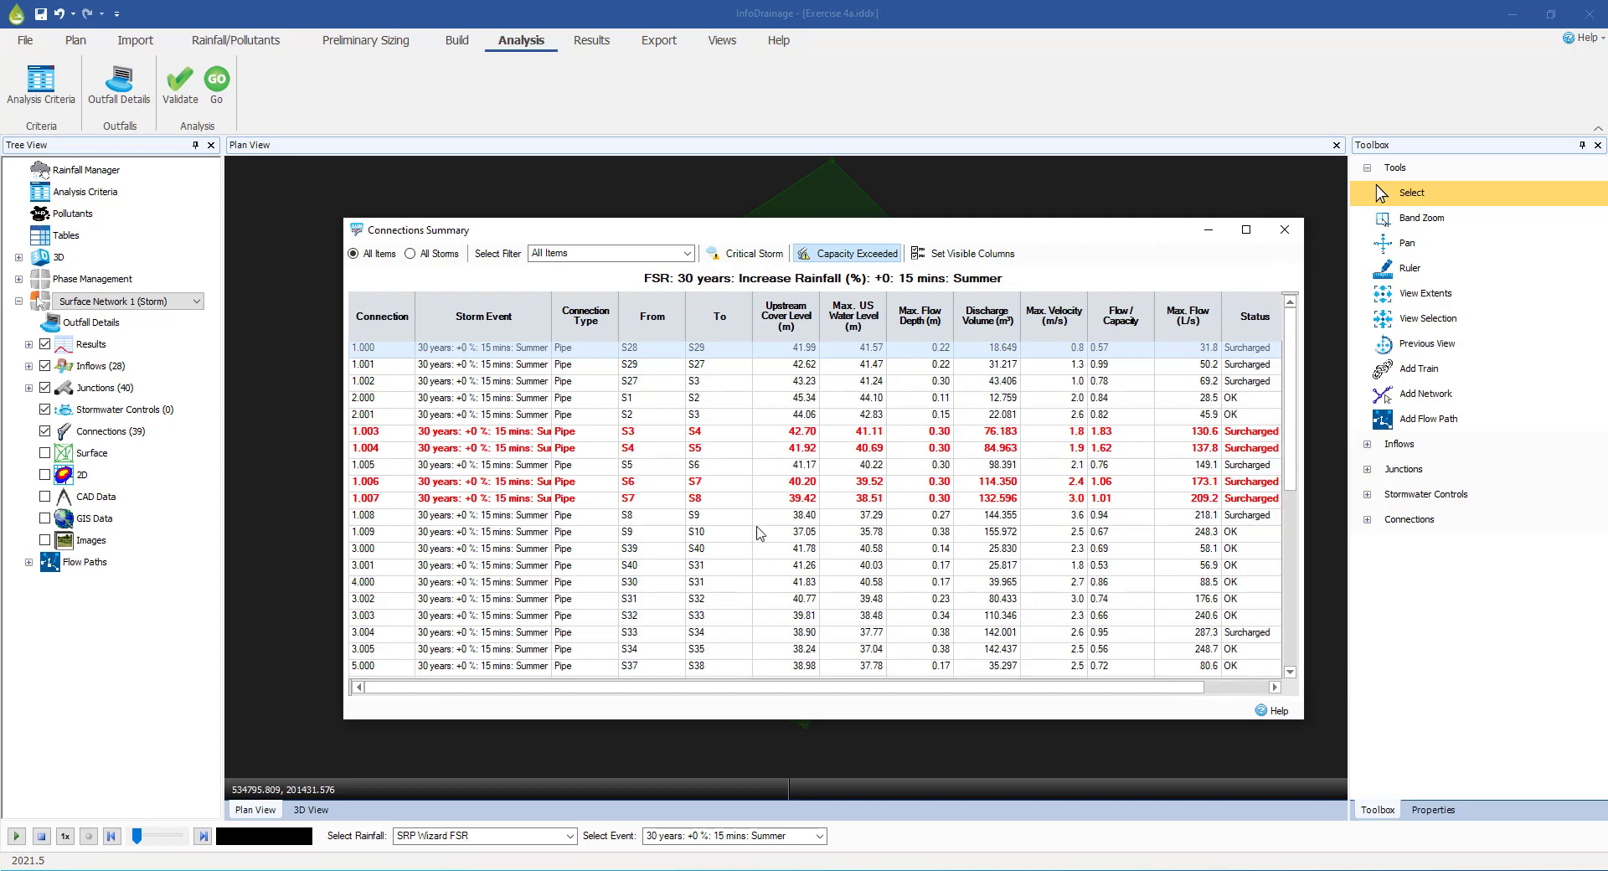
# - Review the Connections Summary by critical storm per item, then close it and go to the analysis results
pyautogui.click(748, 256)
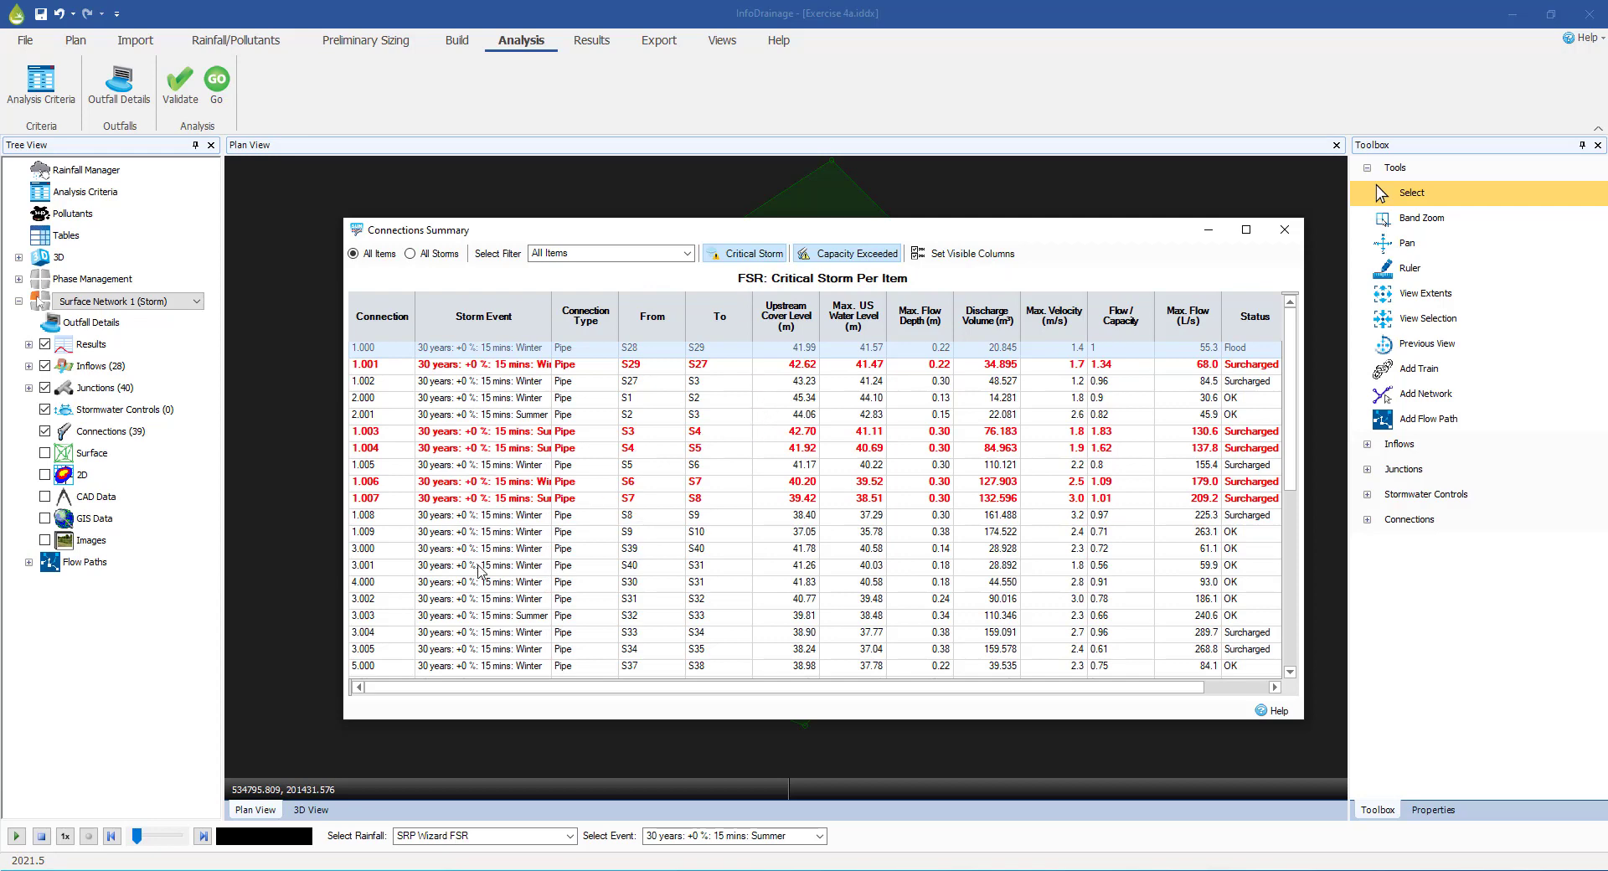
pyautogui.scroll(-3, 483, 586)
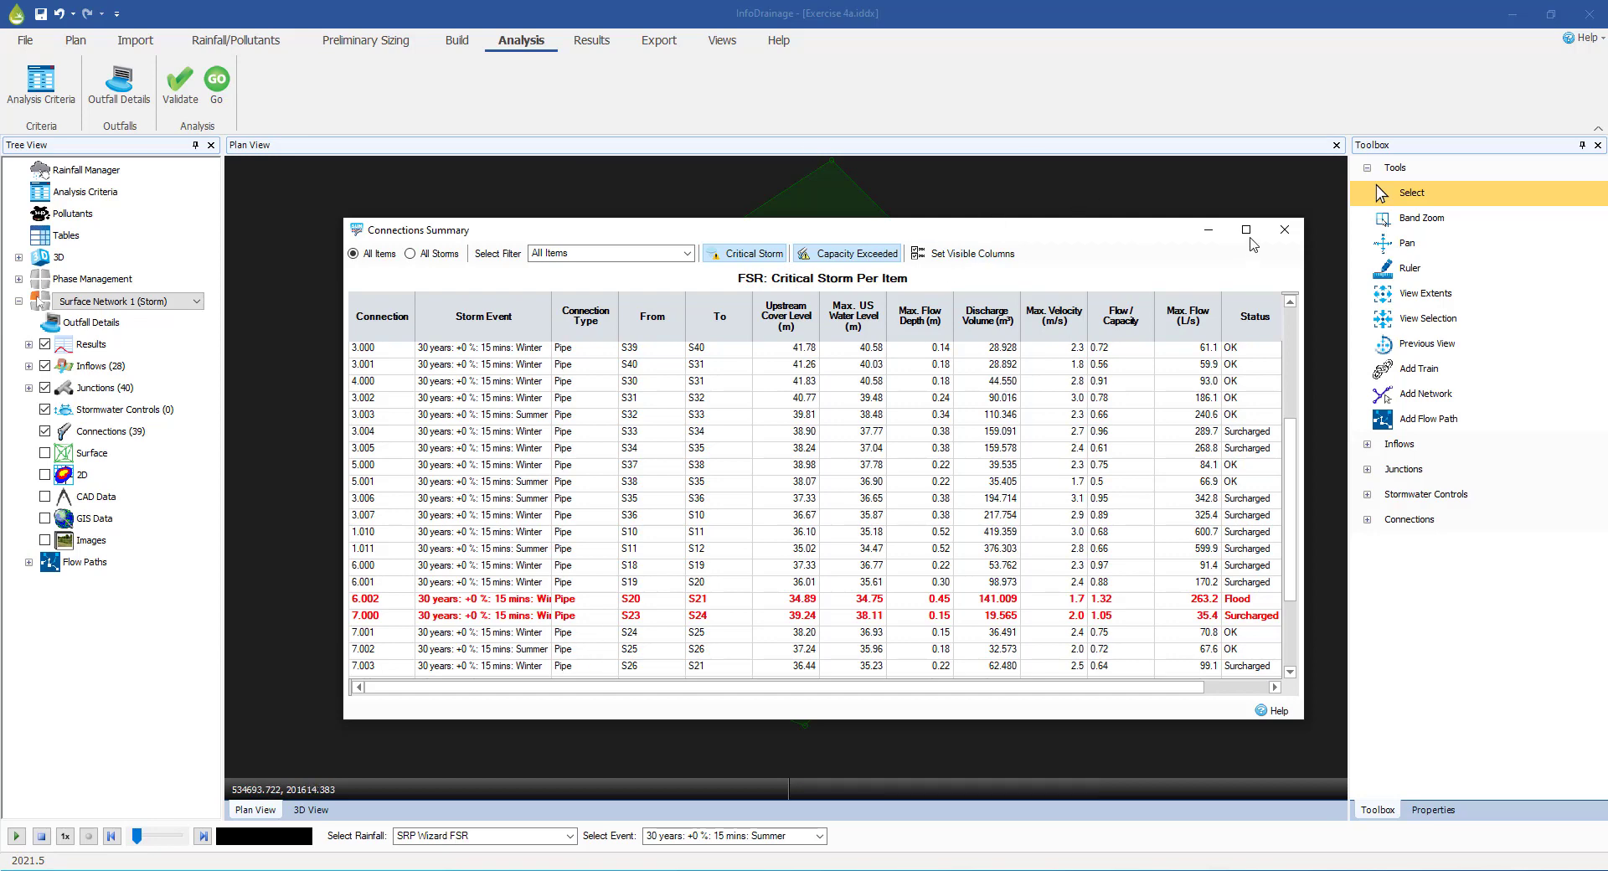
pyautogui.click(1285, 231)
pyautogui.click(591, 40)
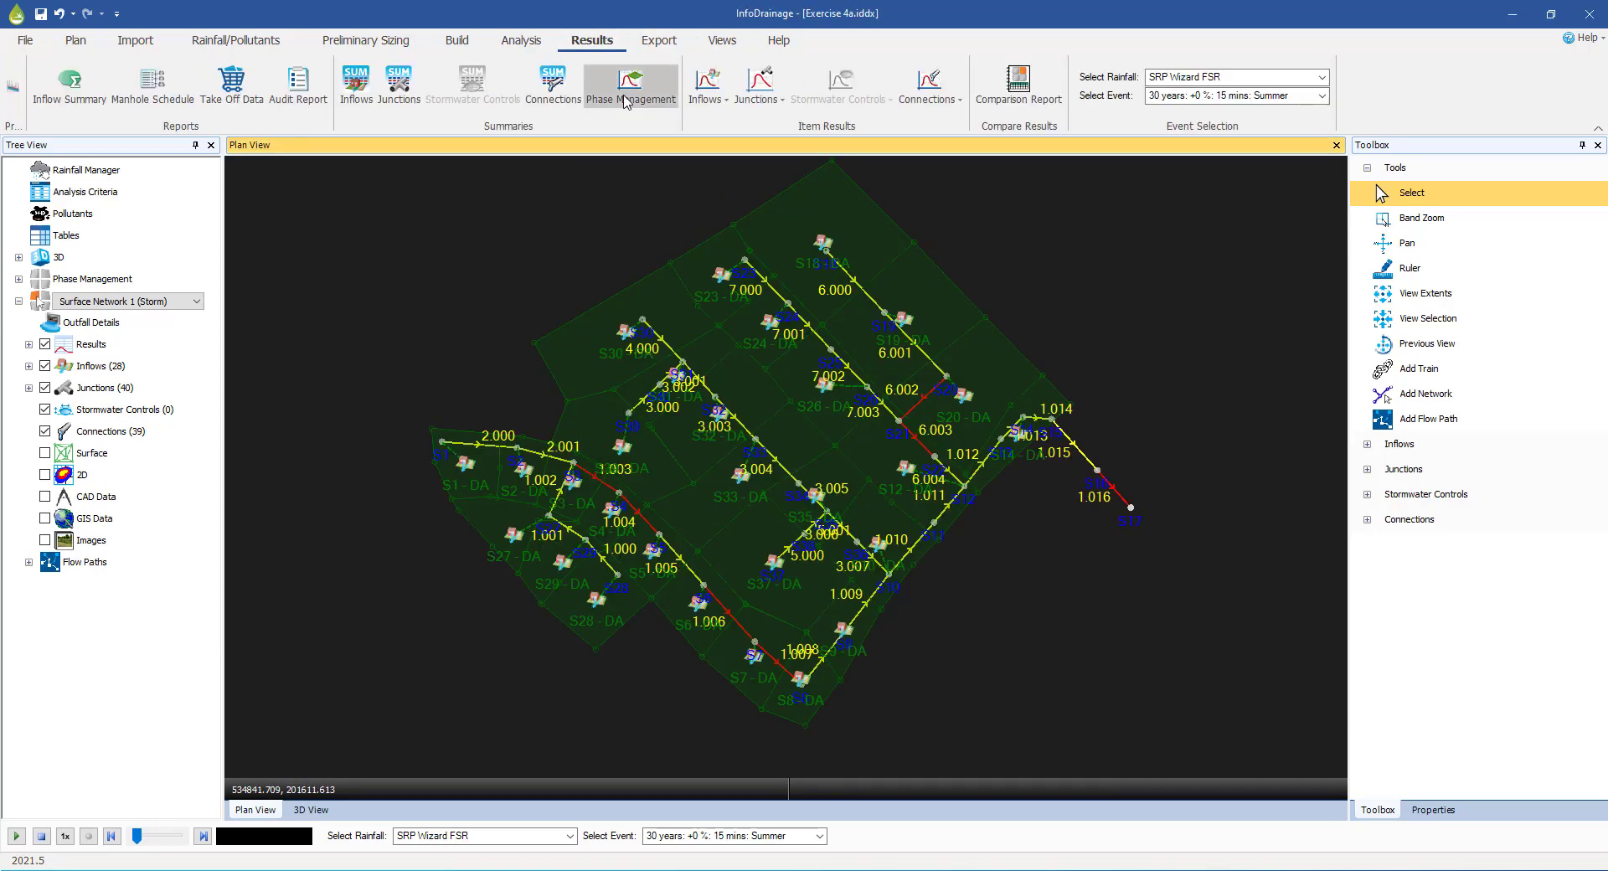